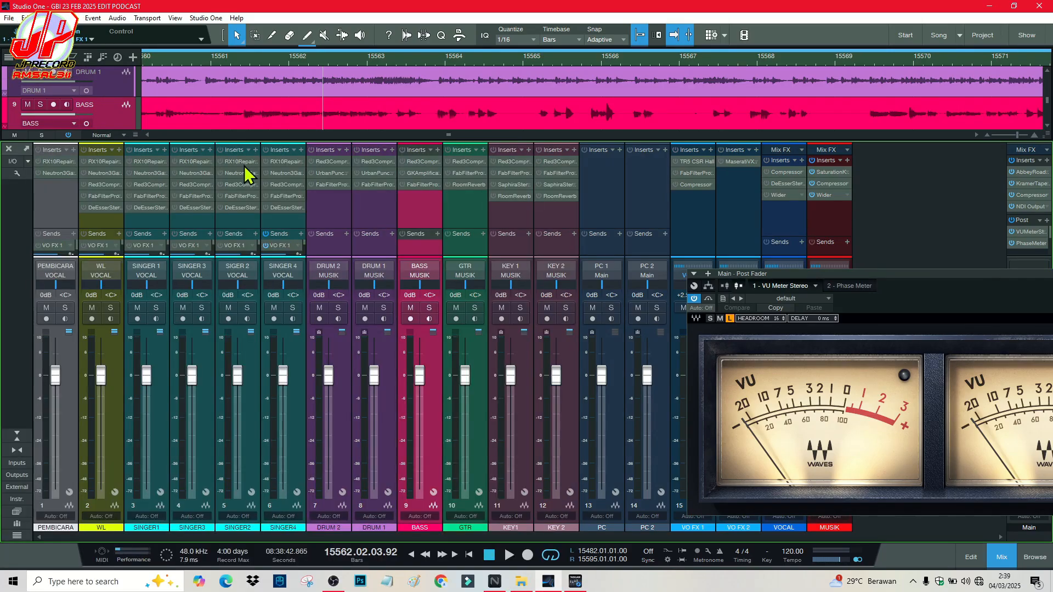
Step: Check the SINGER2 RX 10, DRUM 1 Red 3 Compressor and KEY 1 Saphira/Room Reverb inserts
{"action": "left_click", "coordinate": [244, 163]}
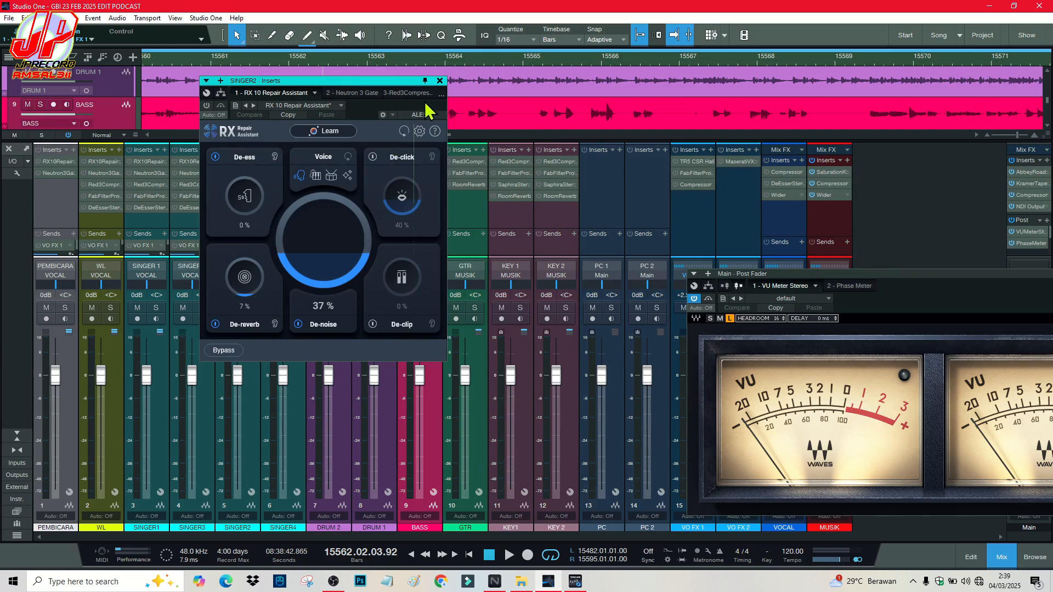
{"action": "left_click", "coordinate": [439, 81]}
{"action": "left_click", "coordinate": [382, 162]}
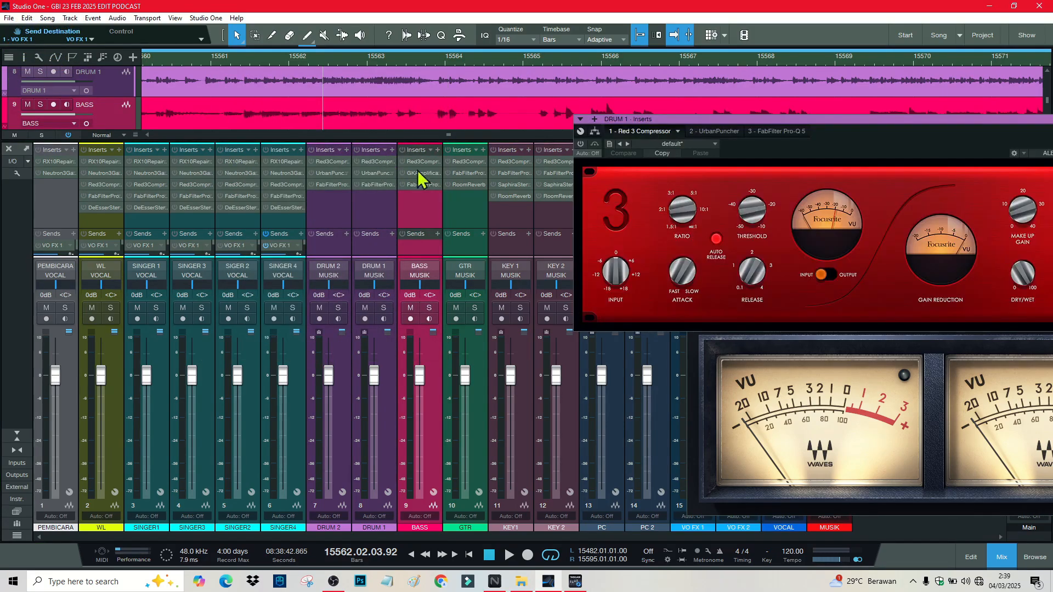
{"action": "left_click", "coordinate": [511, 183]}
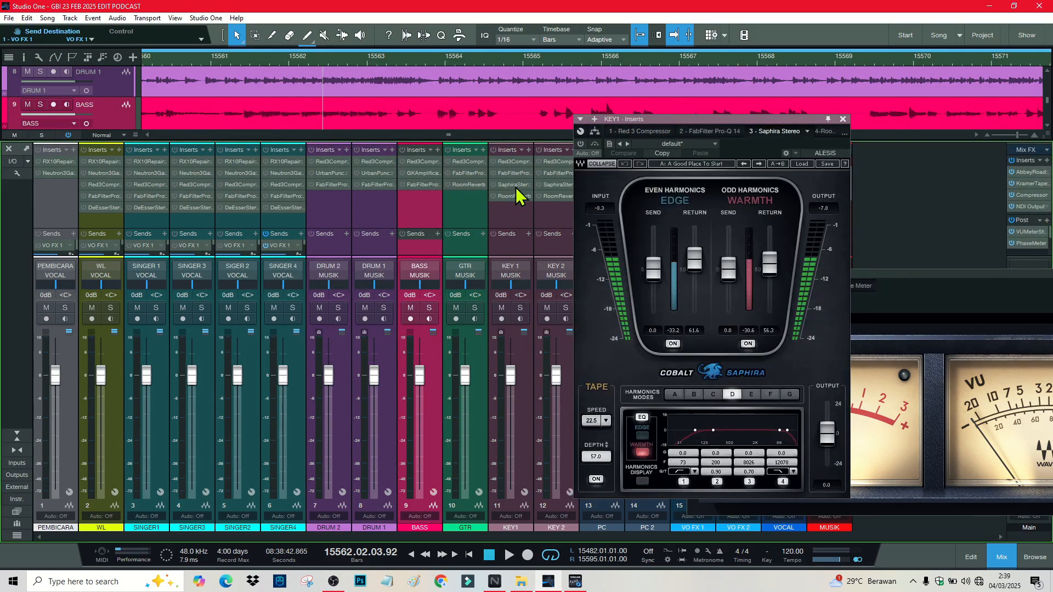
{"action": "left_click", "coordinate": [515, 188]}
{"action": "left_click", "coordinate": [516, 186]}
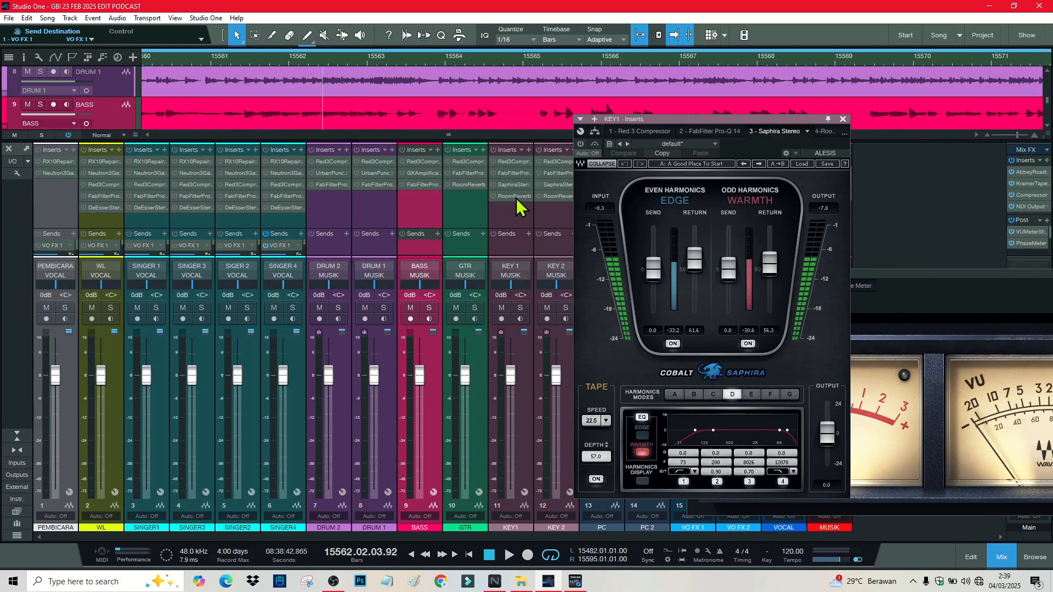
{"action": "left_click", "coordinate": [516, 197]}
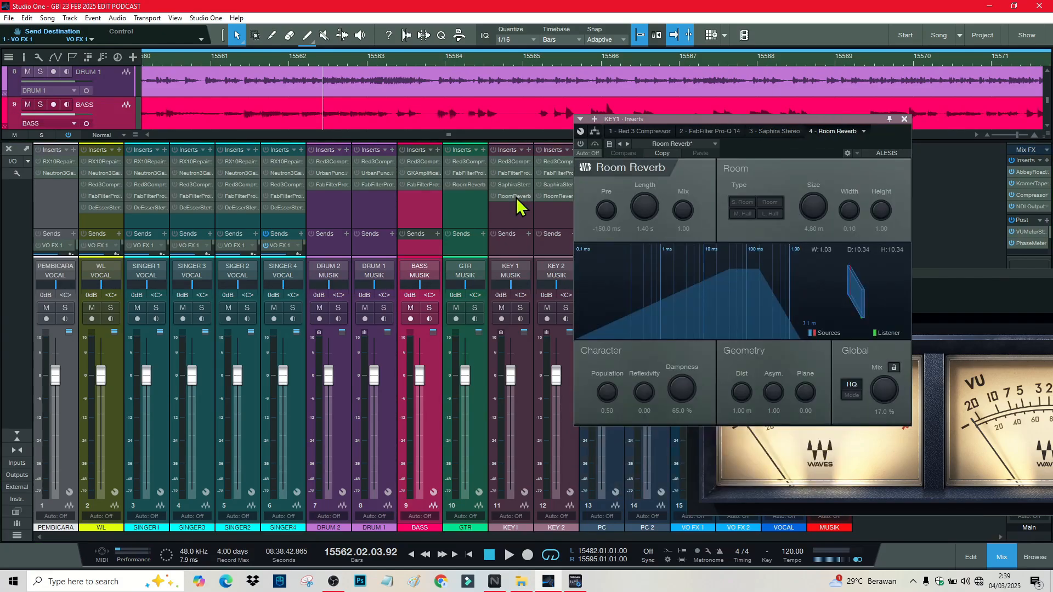
{"action": "left_click", "coordinate": [904, 119]}
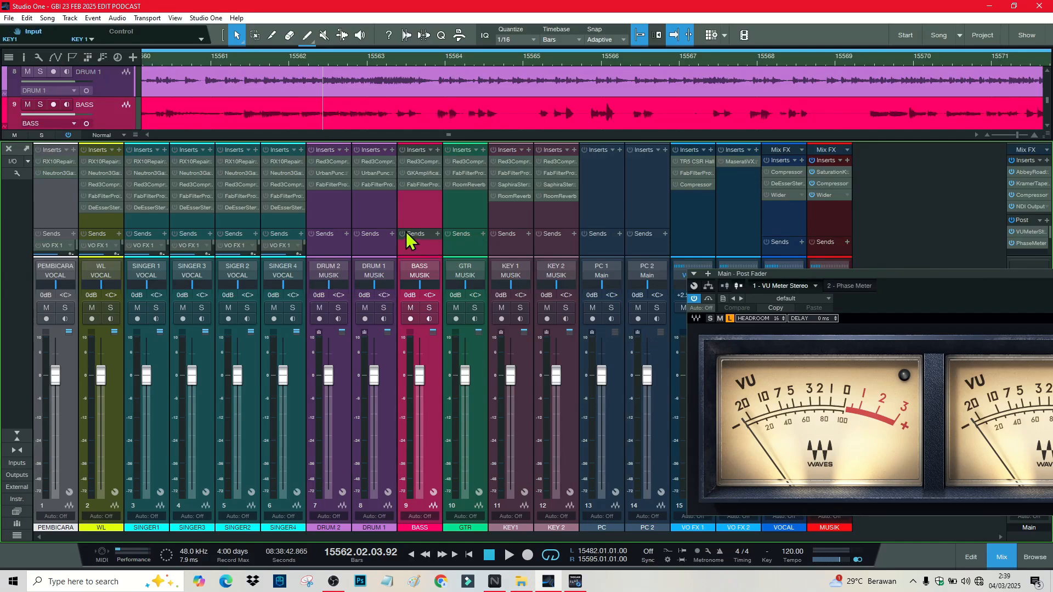
Step: Play back from a bar earlier, then solo the DRUM 1 and DRUM 2 channels
{"action": "left_click", "coordinate": [257, 58]}
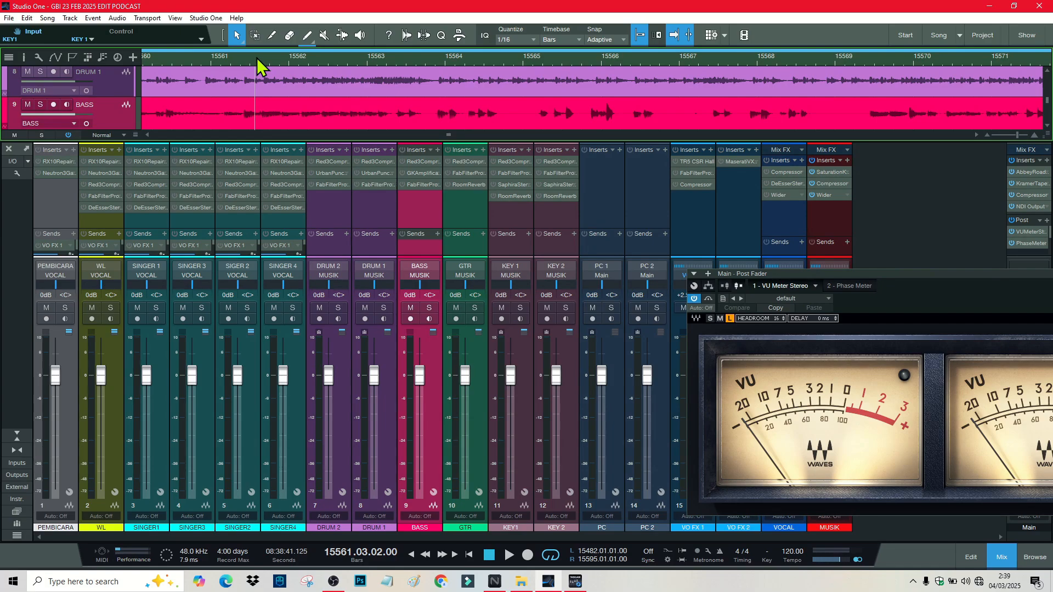
{"action": "key", "text": "space"}
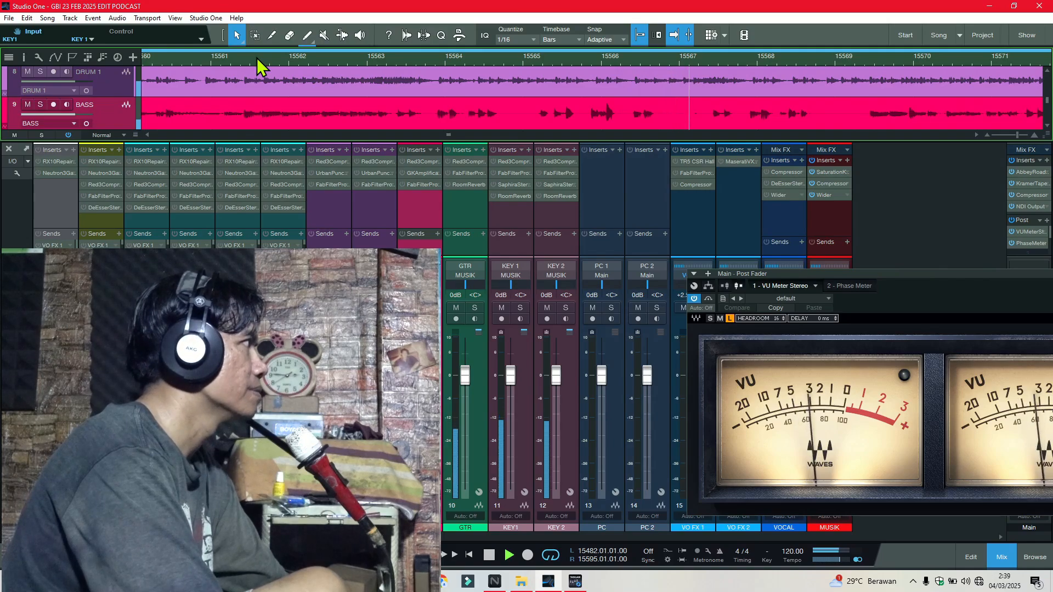
{"action": "key", "text": "space"}
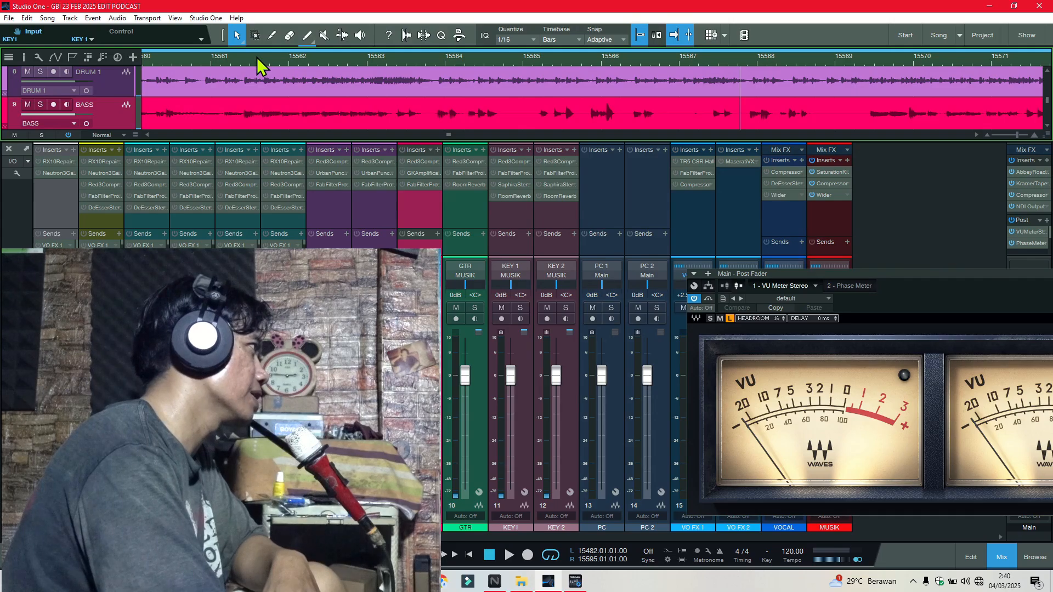
{"action": "key", "text": "s"}
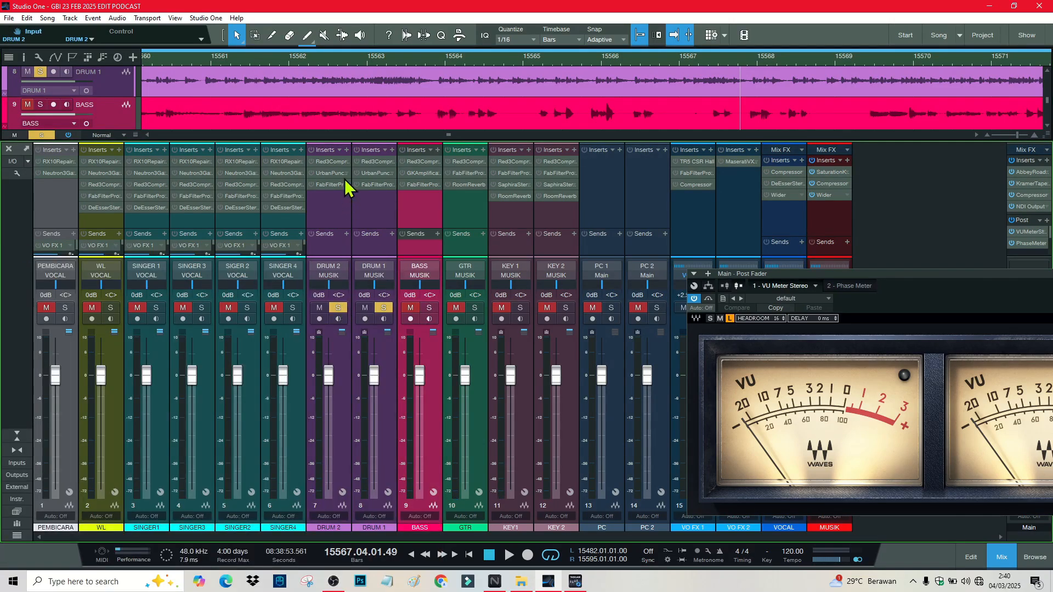
Step: Play from bar 15535 and lower both drum channels to -3.0 dB
{"action": "left_click_drag", "start_coordinate": [281, 60], "coordinate": [336, 22]}
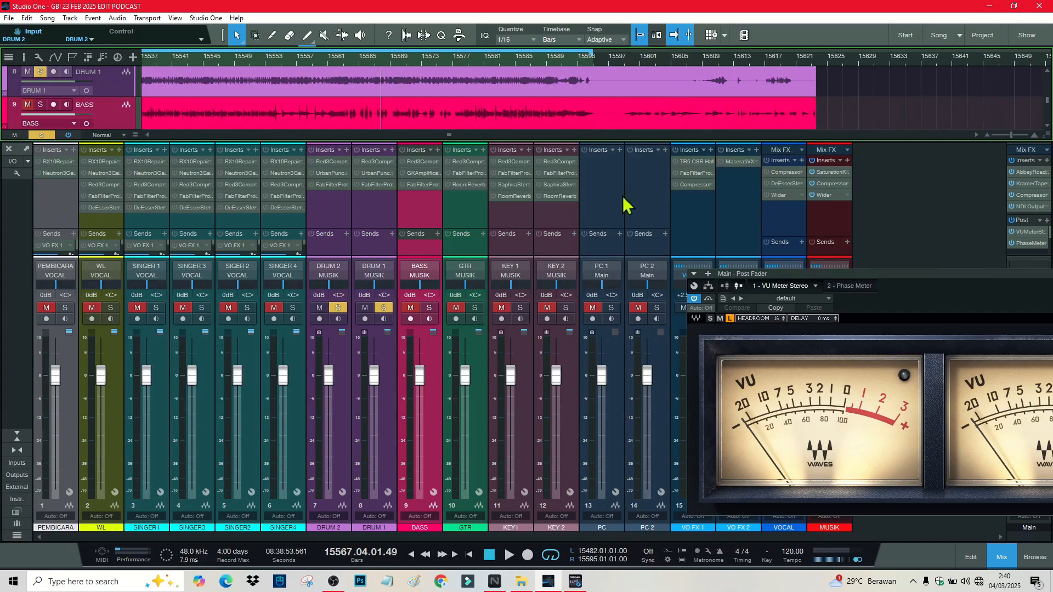
{"action": "left_click_drag", "start_coordinate": [817, 284], "coordinate": [622, 186]}
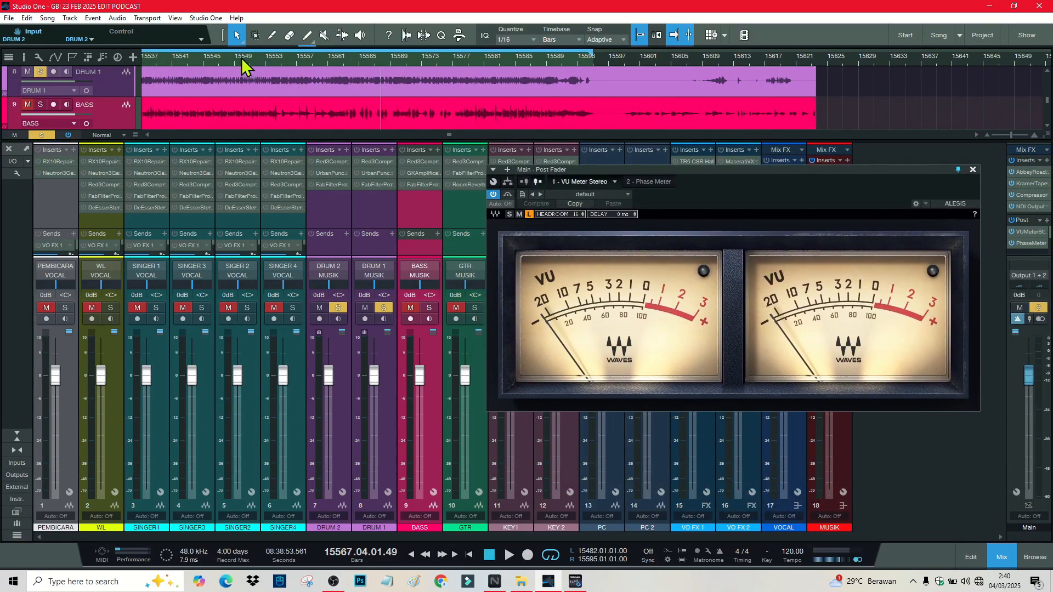
{"action": "left_click_drag", "start_coordinate": [242, 59], "coordinate": [409, 53]}
{"action": "left_click", "coordinate": [330, 57]}
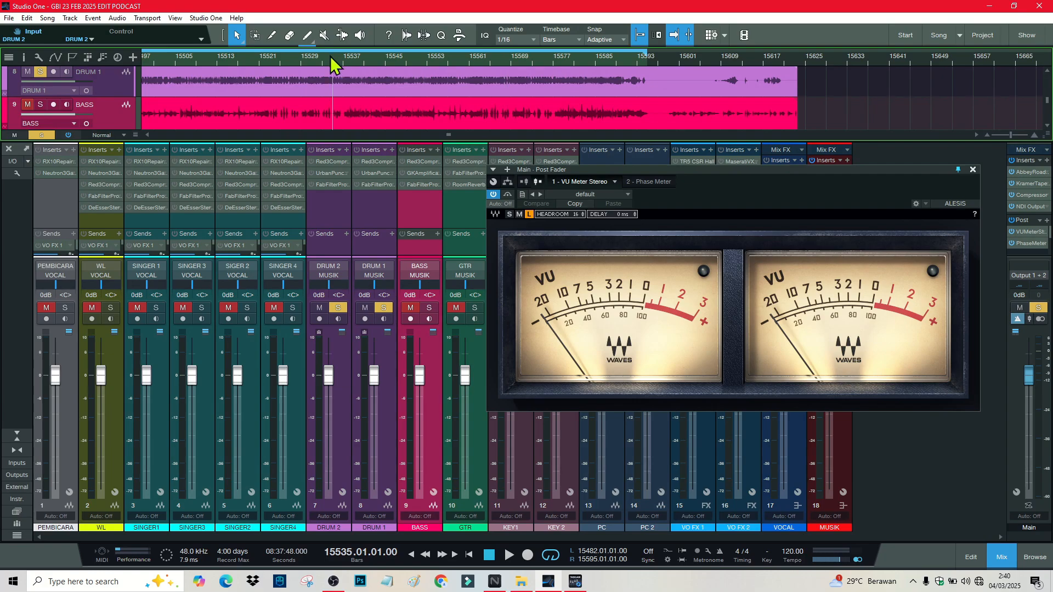
{"action": "key", "text": "space"}
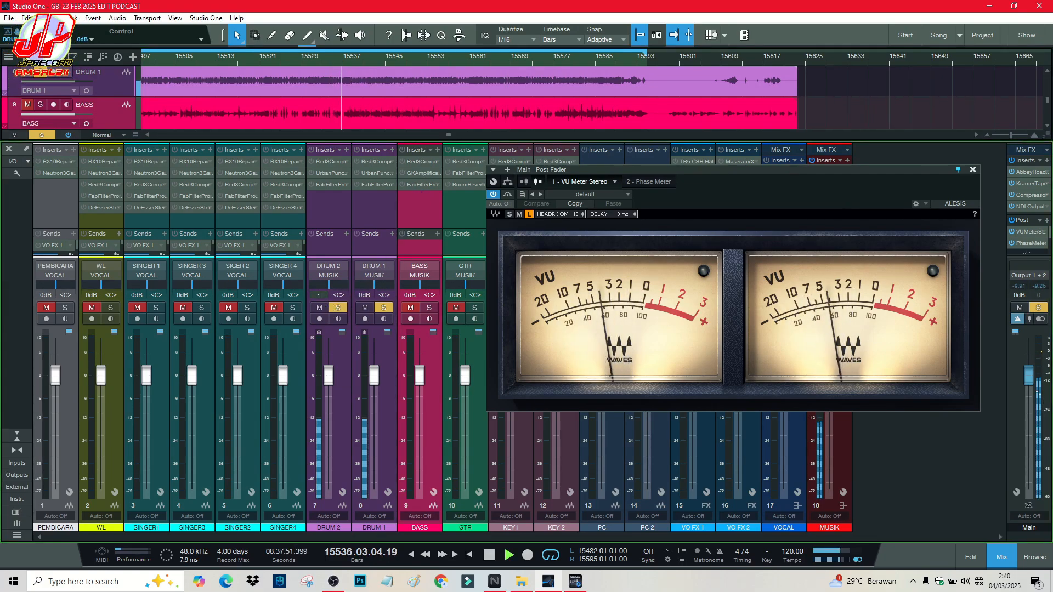
{"action": "left_click_drag", "start_coordinate": [320, 294], "coordinate": [322, 306]}
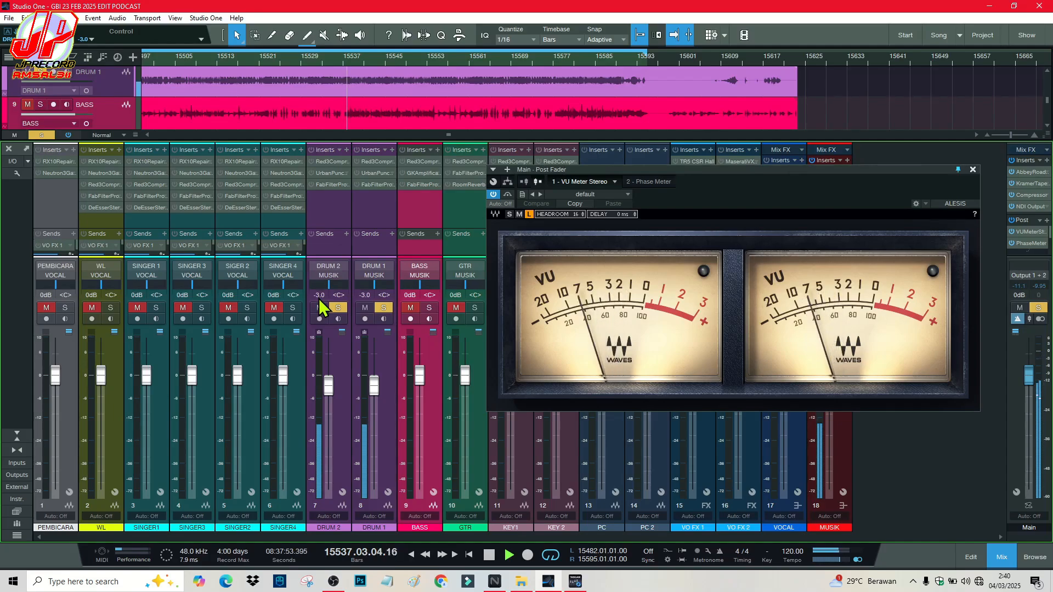
Step: Compare BASS and drum solos, then leave only GTR soloed and resume playback
{"action": "left_click", "coordinate": [431, 308]}
{"action": "left_click", "coordinate": [389, 308]}
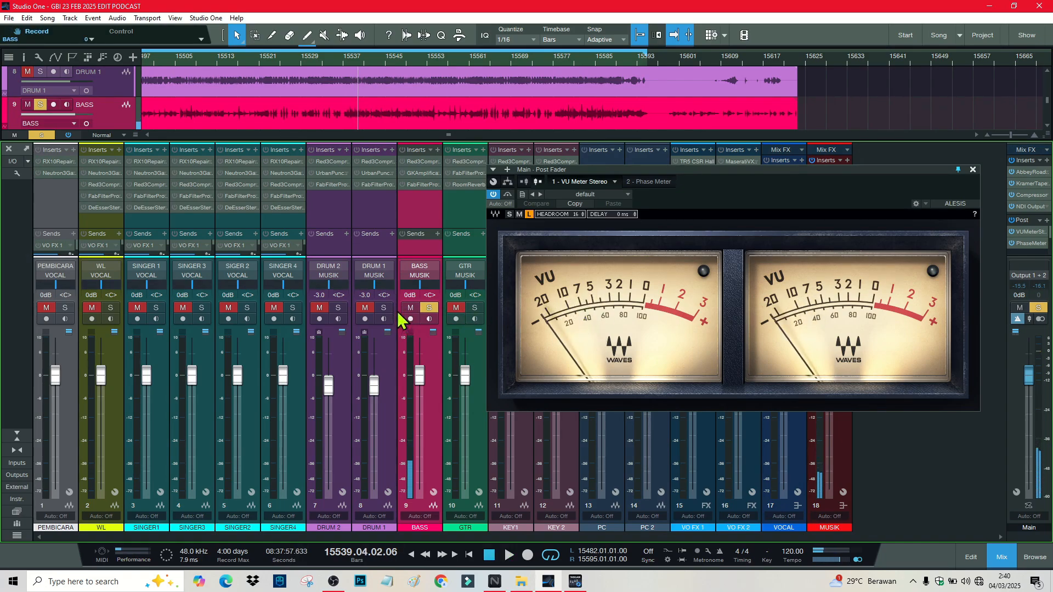
{"action": "left_click", "coordinate": [385, 309]}
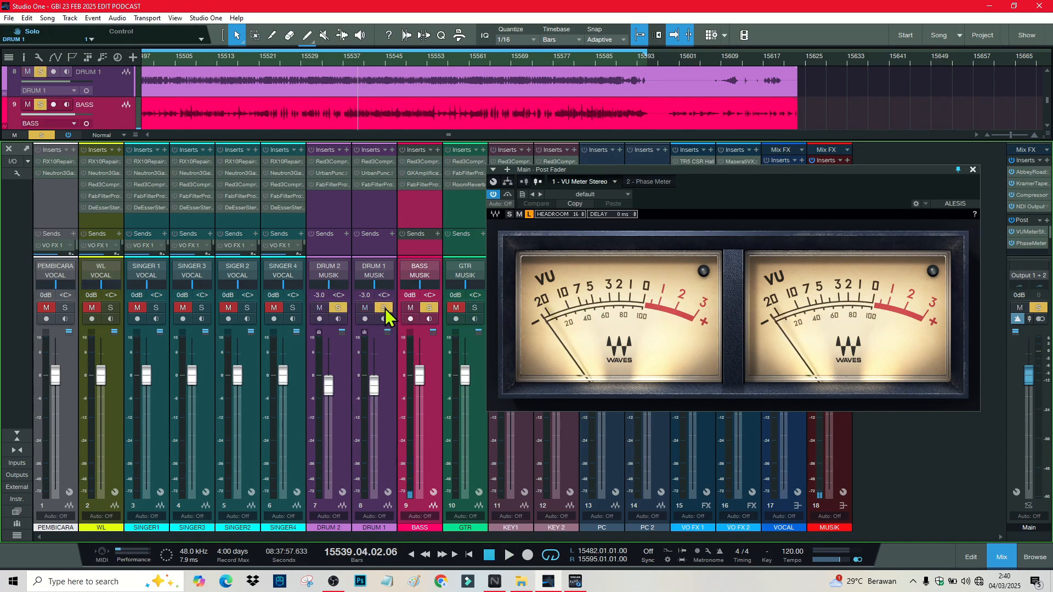
{"action": "key", "text": "space"}
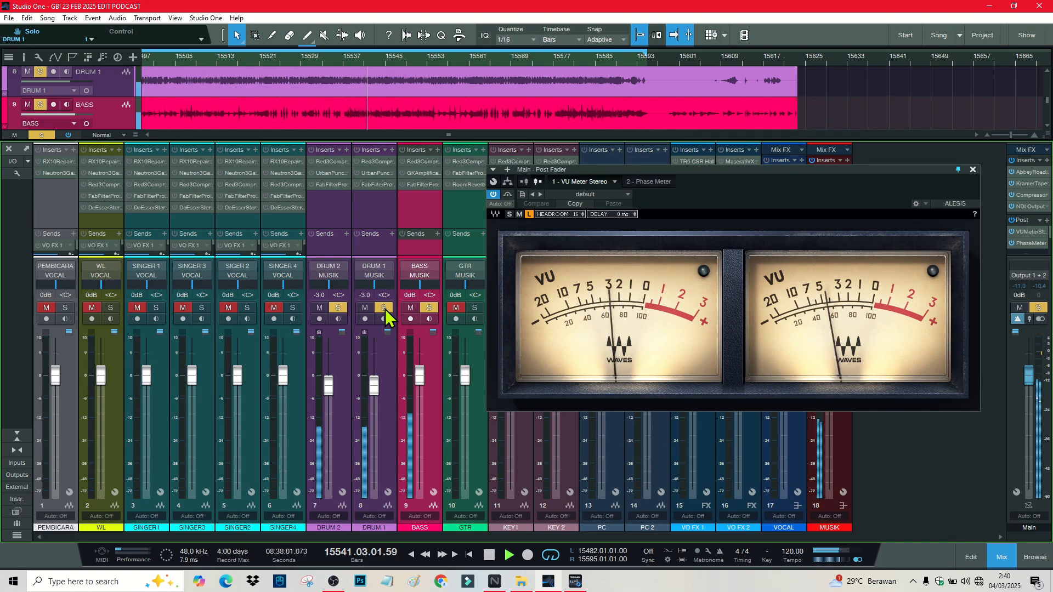
{"action": "key", "text": "space"}
{"action": "left_click", "coordinate": [474, 308]}
{"action": "left_click", "coordinate": [429, 308]}
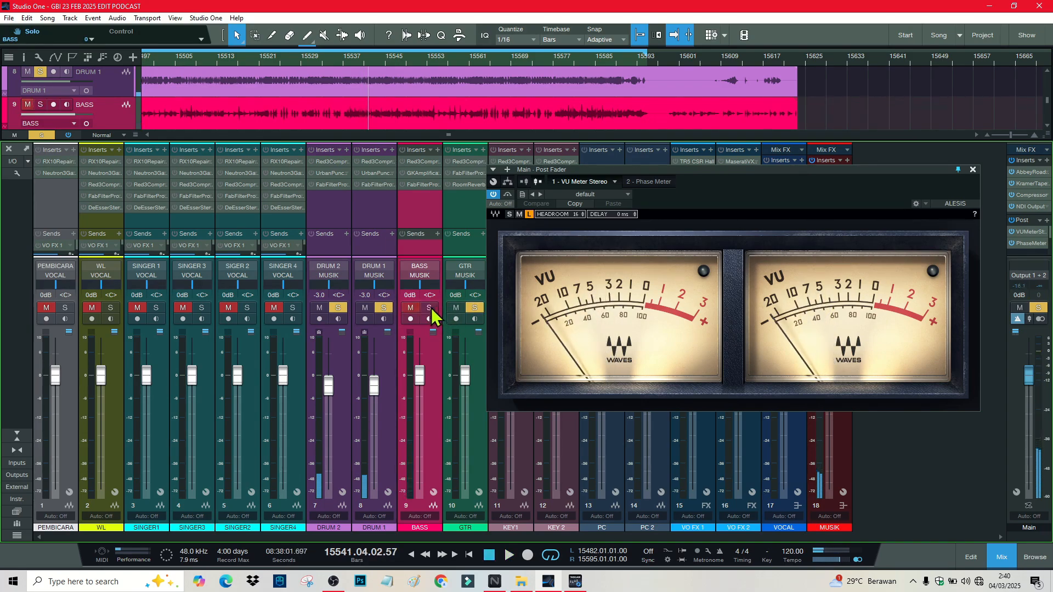
{"action": "left_click", "coordinate": [384, 308]}
{"action": "key", "text": "space"}
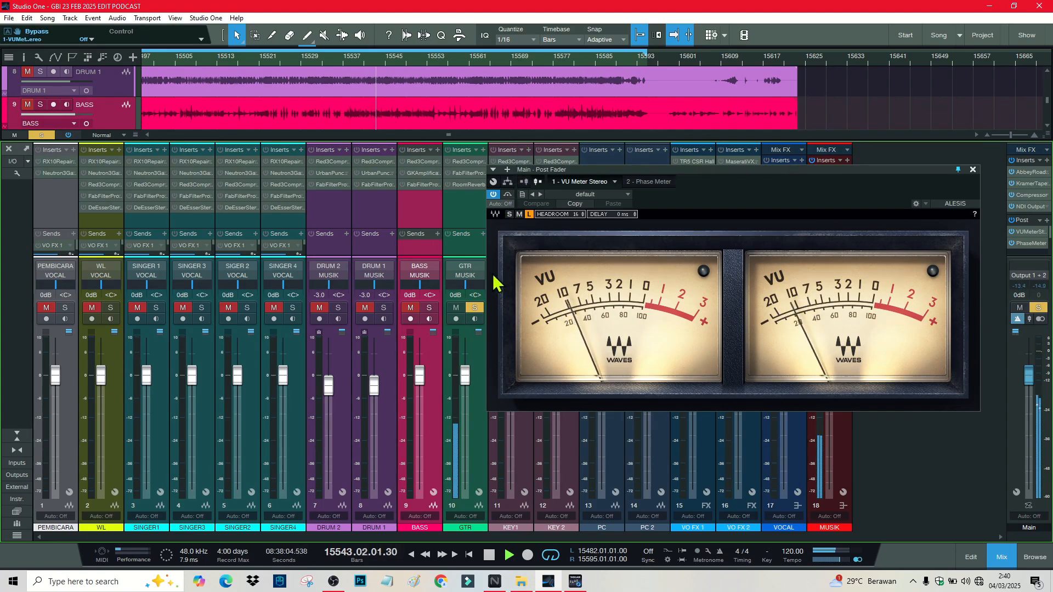
Step: Set the GTR channel volume to -3.0 dB and stop playback
{"action": "left_click", "coordinate": [456, 296]}
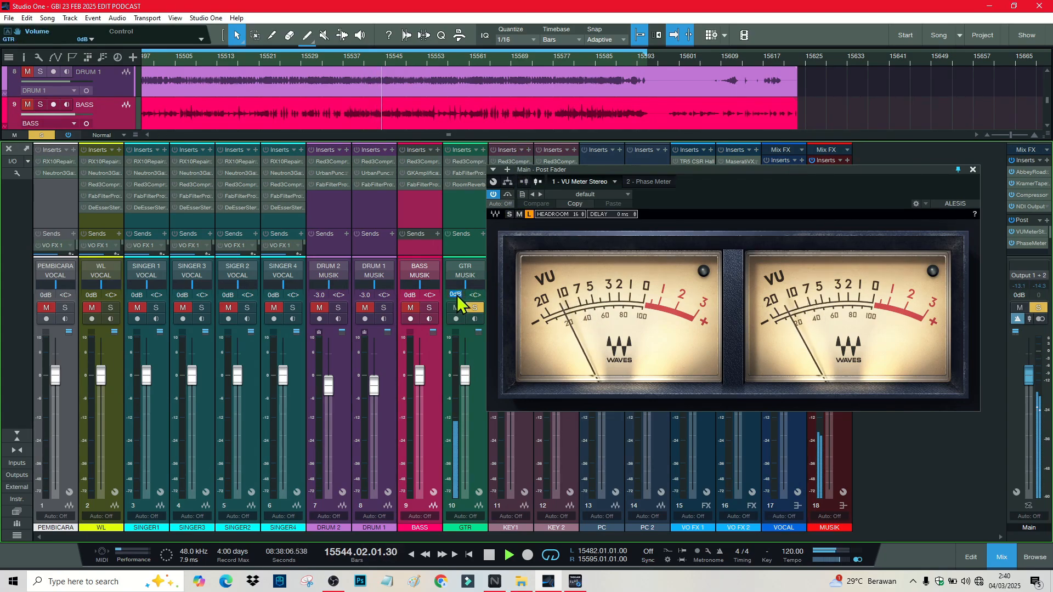
{"action": "type", "text": "-3"}
{"action": "key", "text": "Return"}
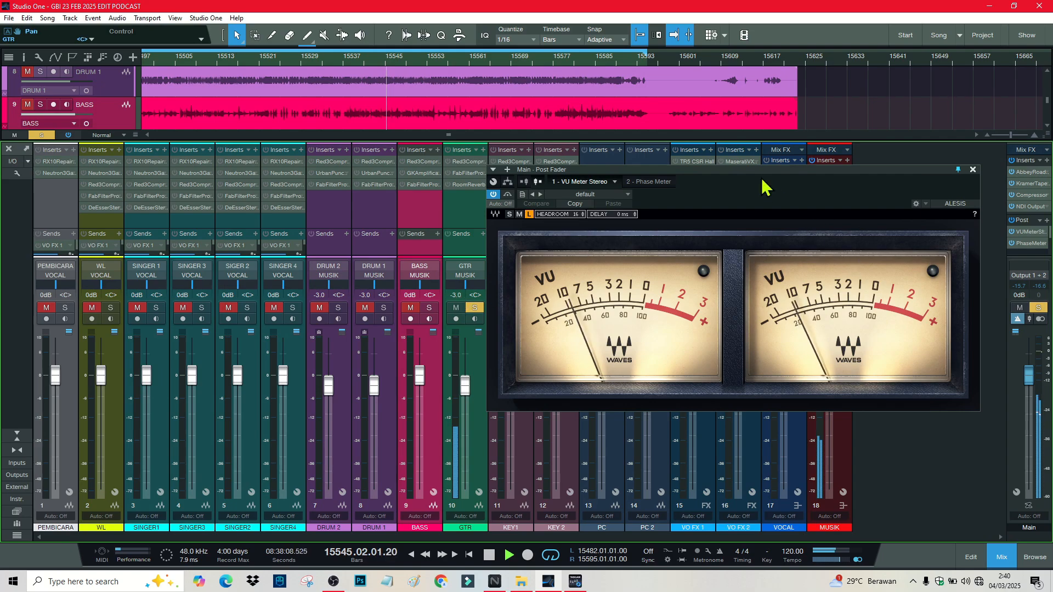
{"action": "left_click_drag", "start_coordinate": [637, 170], "coordinate": [751, 63]}
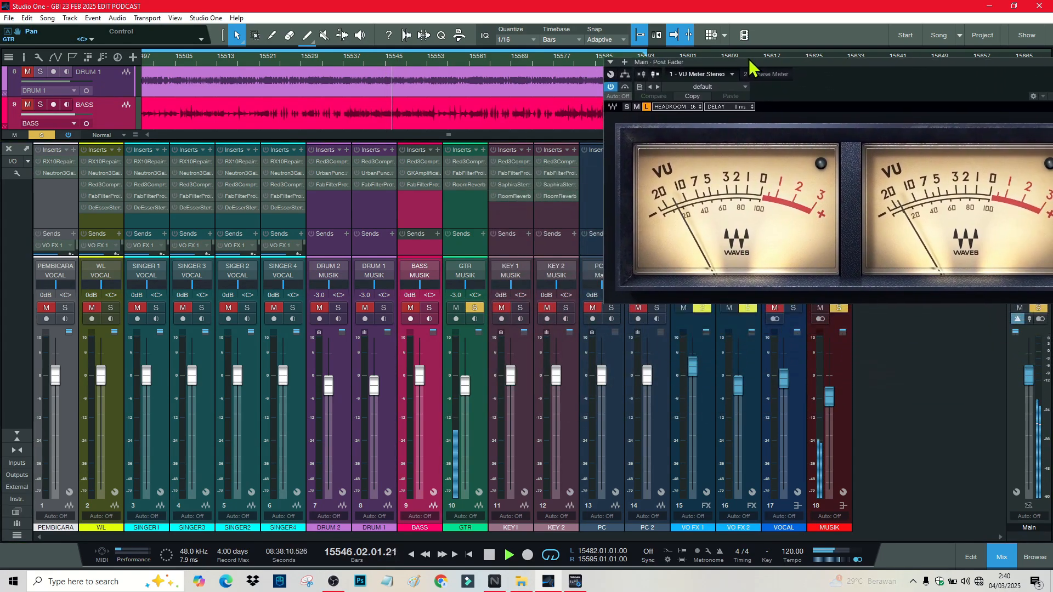
{"action": "key", "text": "space"}
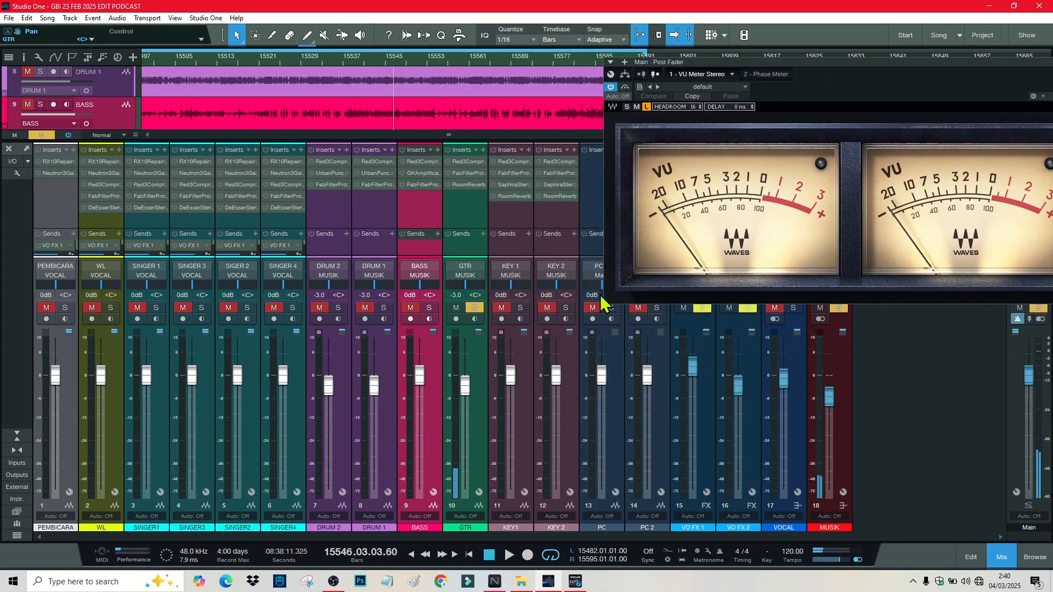
Step: Solo KEY 1 and KEY 2 instead of GTR and set the keyboards to -9.0 dB
{"action": "left_click", "coordinate": [520, 307]}
{"action": "left_click", "coordinate": [477, 309]}
{"action": "key", "text": "space"}
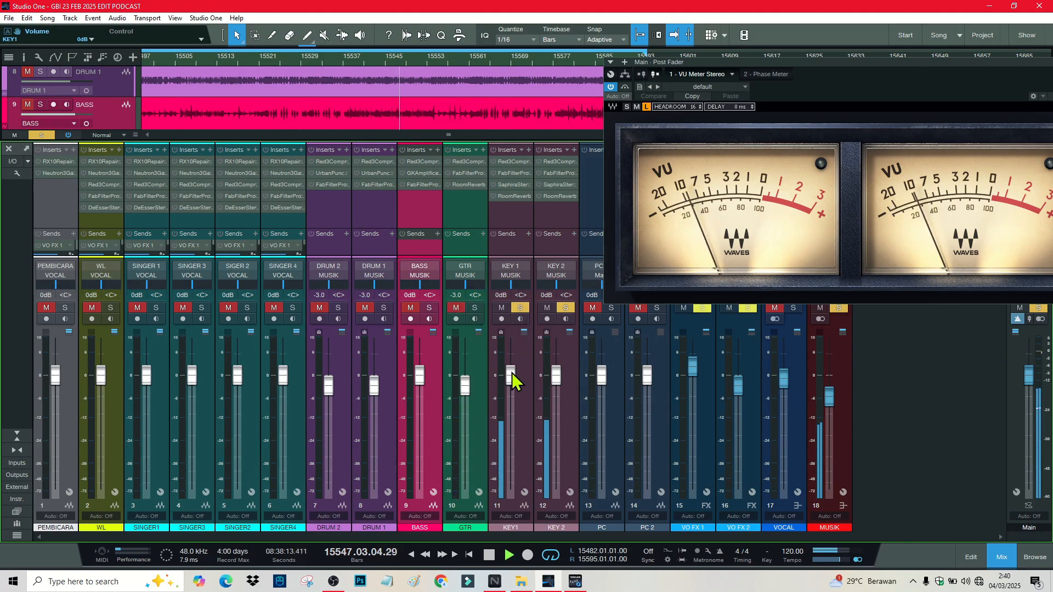
{"action": "left_click_drag", "start_coordinate": [510, 376], "coordinate": [511, 392]}
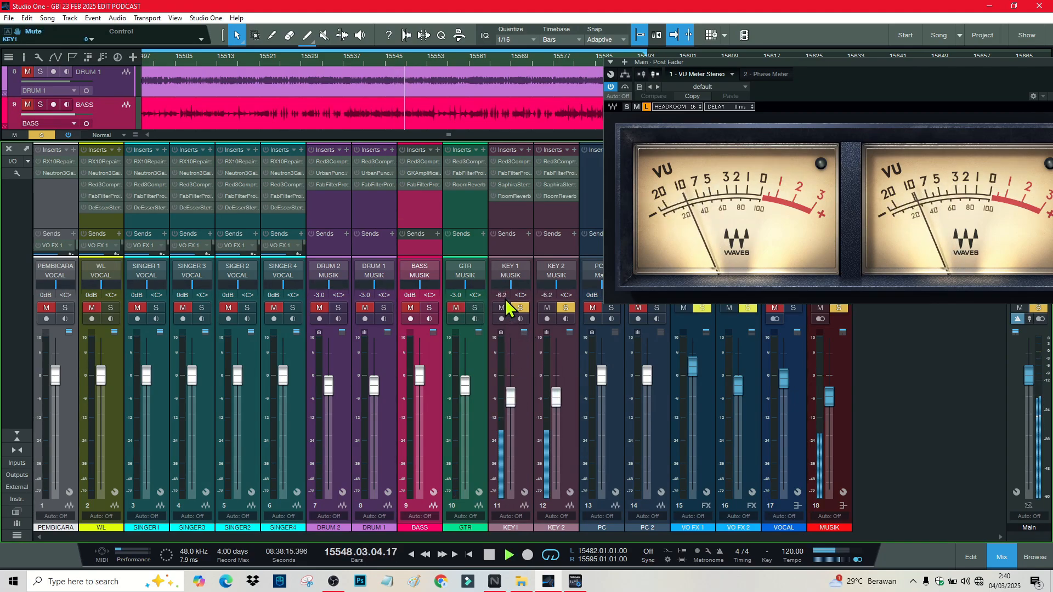
{"action": "left_click", "coordinate": [504, 295]}
{"action": "type", "text": "-8"}
{"action": "key", "text": "Return"}
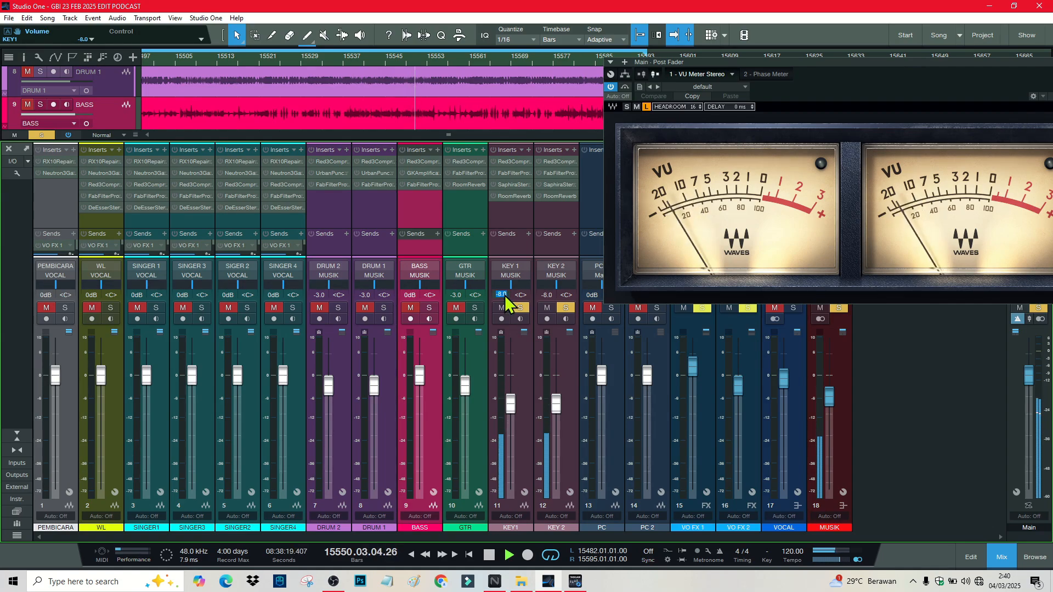
{"action": "type", "text": "-9"}
{"action": "key", "text": "Return"}
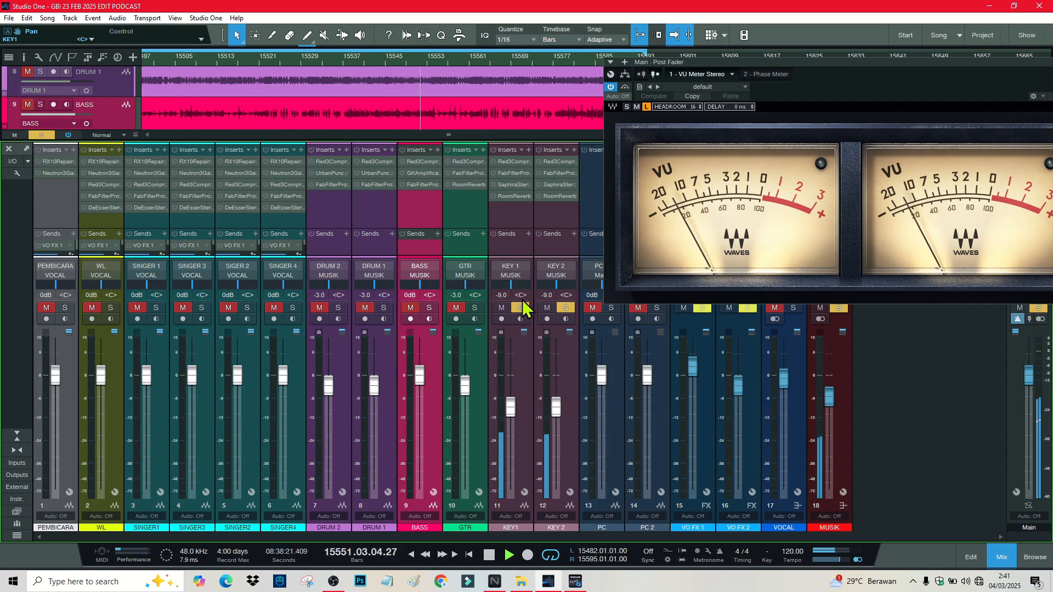
{"action": "left_click", "coordinate": [381, 59]}
Step: Play the mix while toggling BASS and drum solos, then stop playback
{"action": "left_click", "coordinate": [462, 210]}
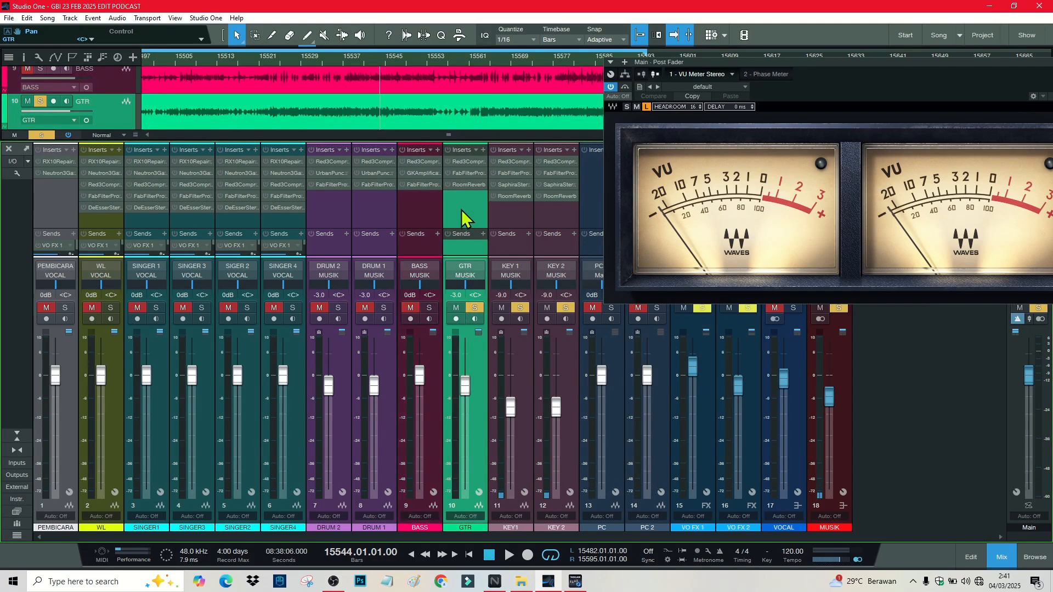
{"action": "key", "text": "space"}
{"action": "left_click", "coordinate": [517, 207]}
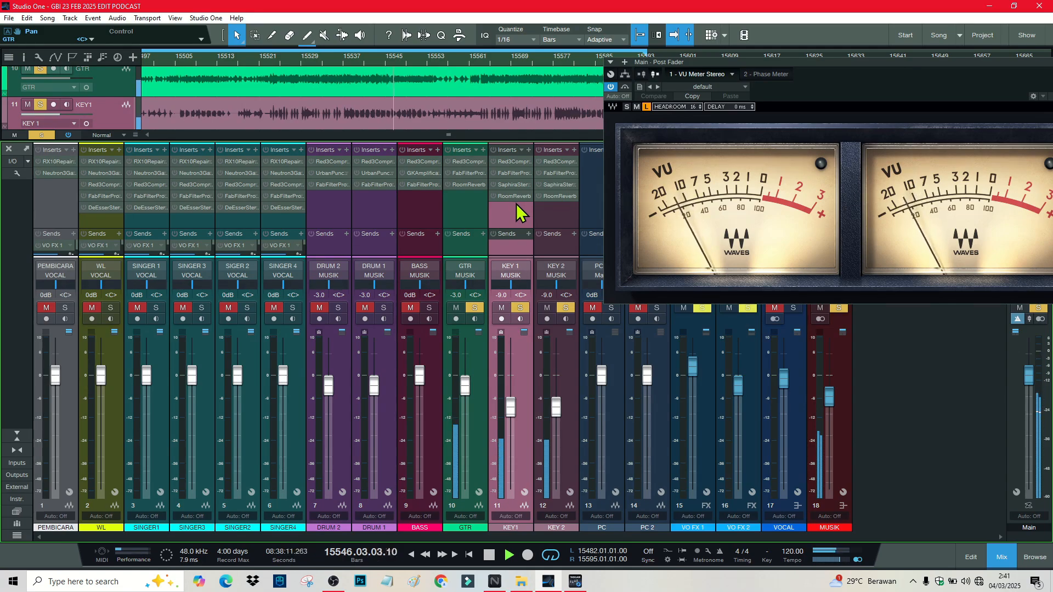
{"action": "left_click", "coordinate": [429, 308]}
{"action": "left_click", "coordinate": [410, 308]}
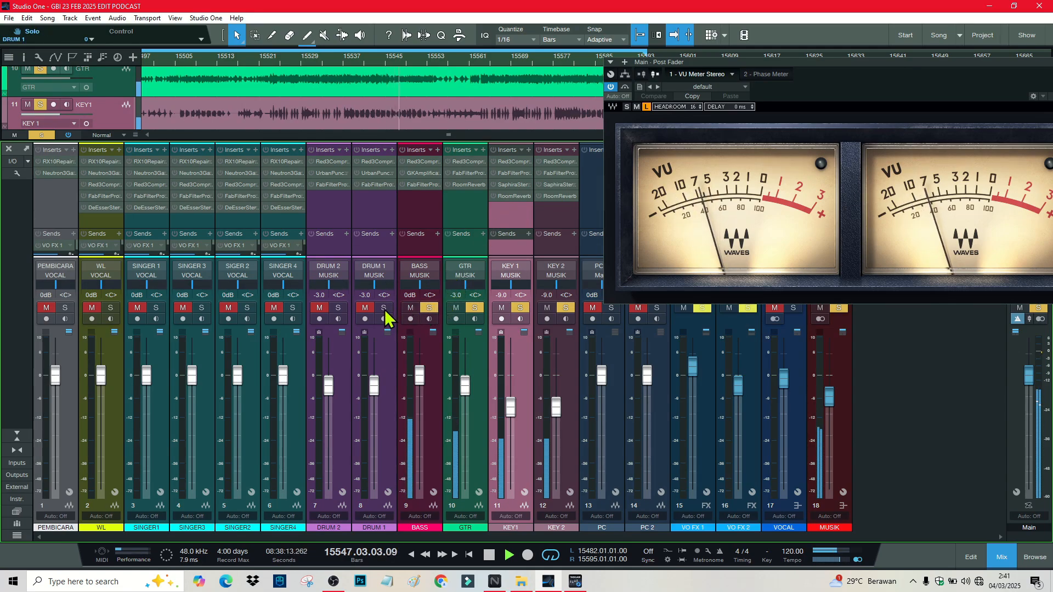
{"action": "left_click", "coordinate": [384, 308]}
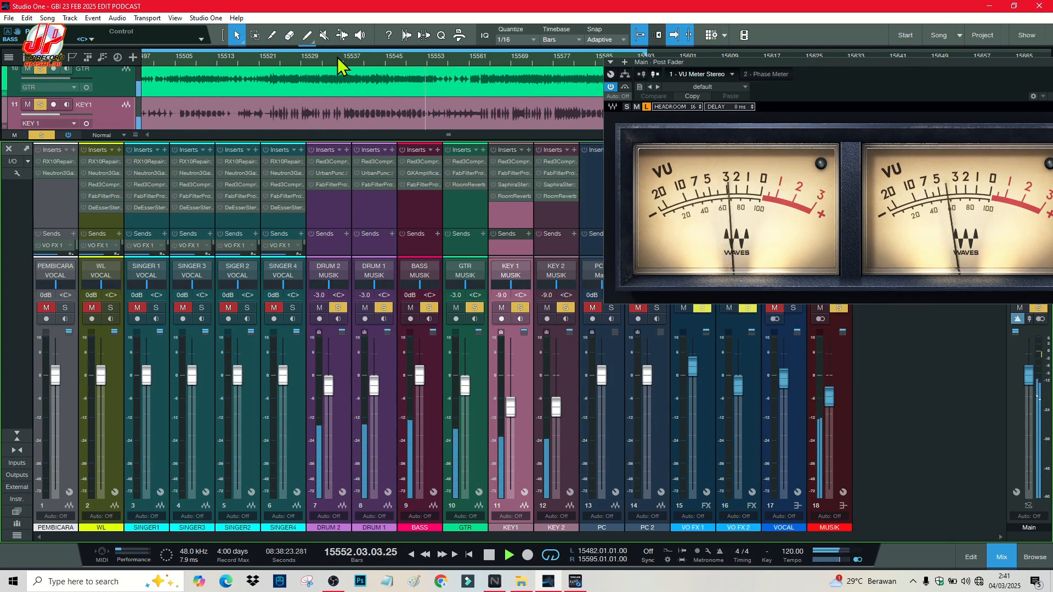
{"action": "key", "text": "space"}
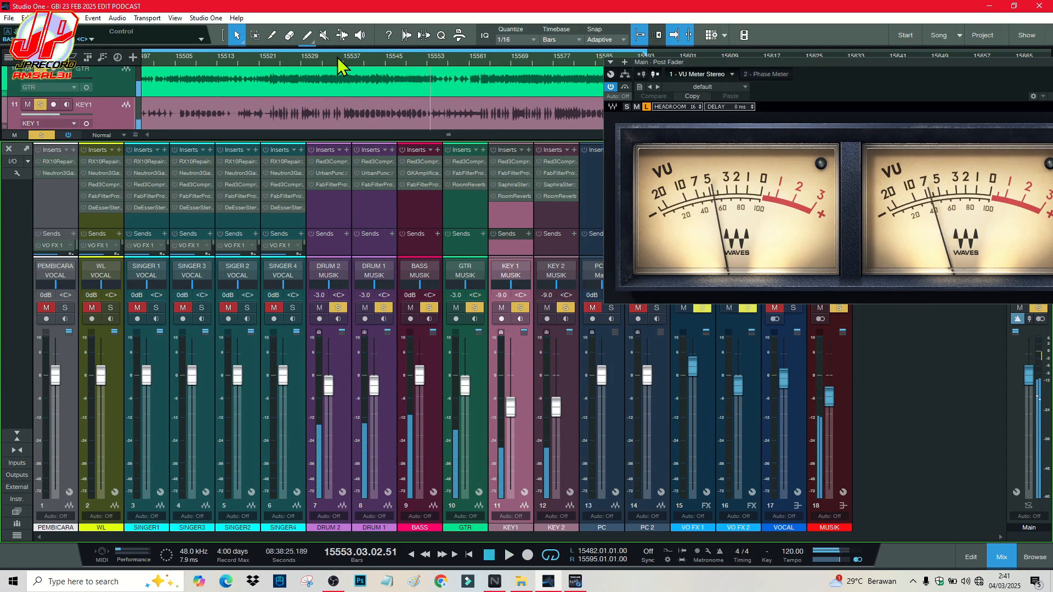
Step: Select the GTR strip, then the linked DRUM 2 and DRUM 1 channel strips
{"action": "left_click", "coordinate": [467, 273]}
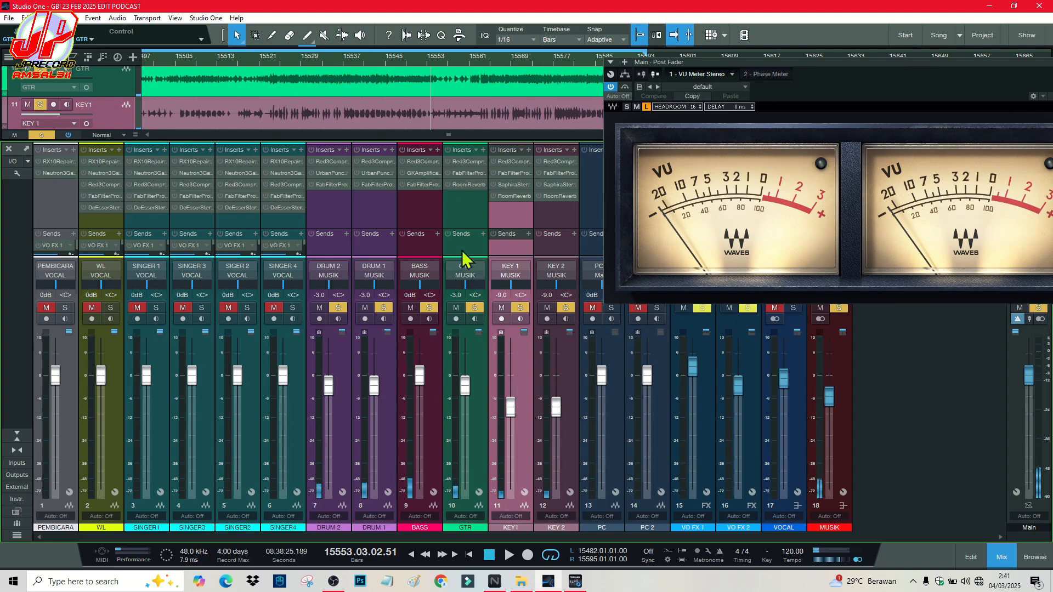
{"action": "left_click", "coordinate": [337, 222]}
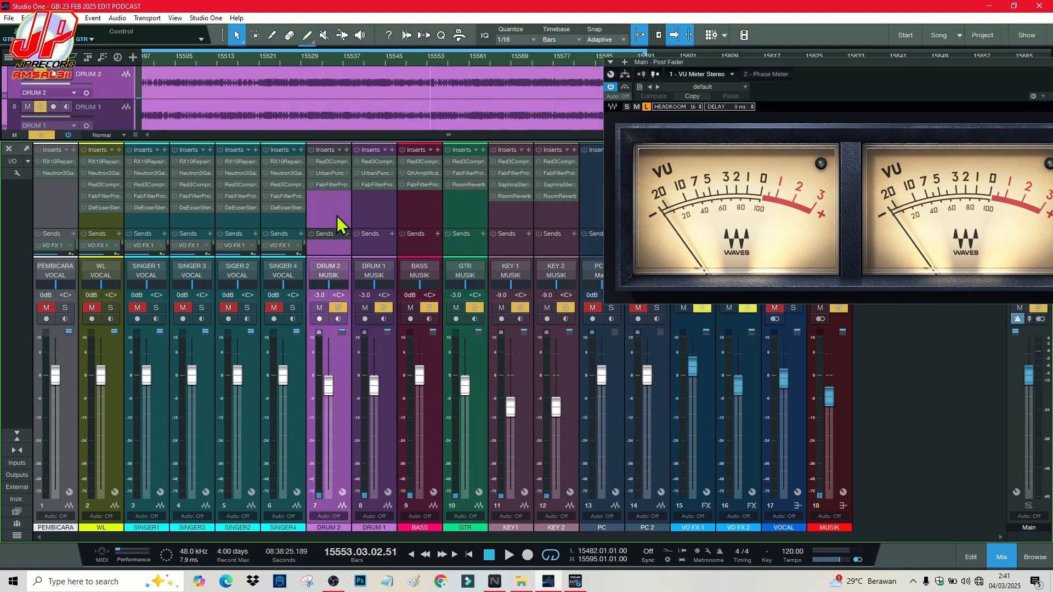
{"action": "left_click", "coordinate": [366, 209]}
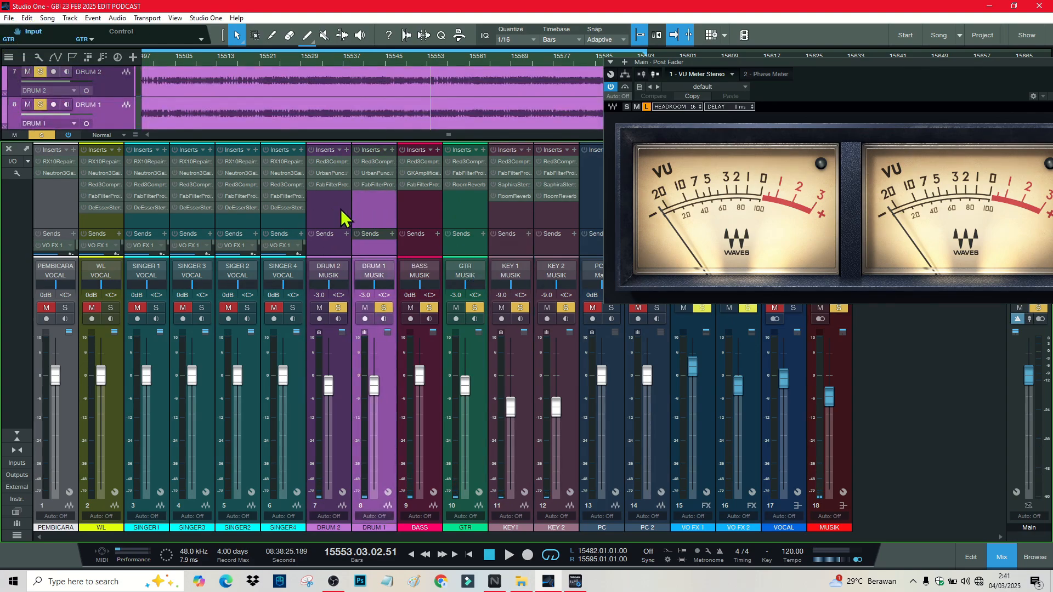
{"action": "left_click", "coordinate": [341, 211]}
{"action": "left_click", "coordinate": [369, 208]}
{"action": "left_click", "coordinate": [347, 213]}
Step: Dissolve the DRUM group linking DRUM 1 and DRUM 2
{"action": "left_click", "coordinate": [363, 212]}
{"action": "right_click", "coordinate": [363, 212]}
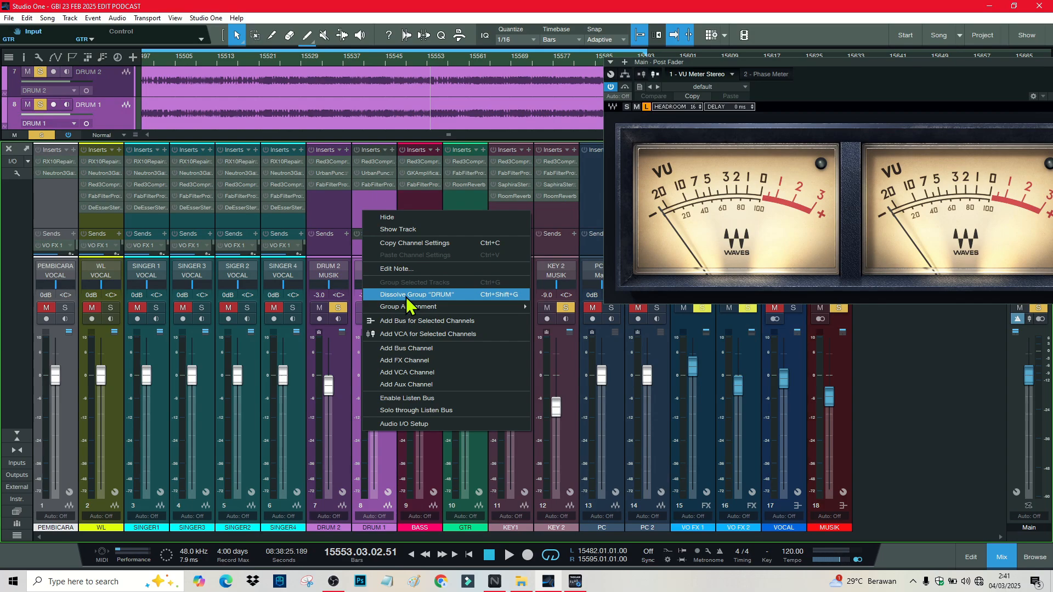
{"action": "left_click", "coordinate": [406, 297]}
Step: Solo DRUM 2, play from bar 15527, and take BASS out of solo
{"action": "left_click", "coordinate": [348, 277]}
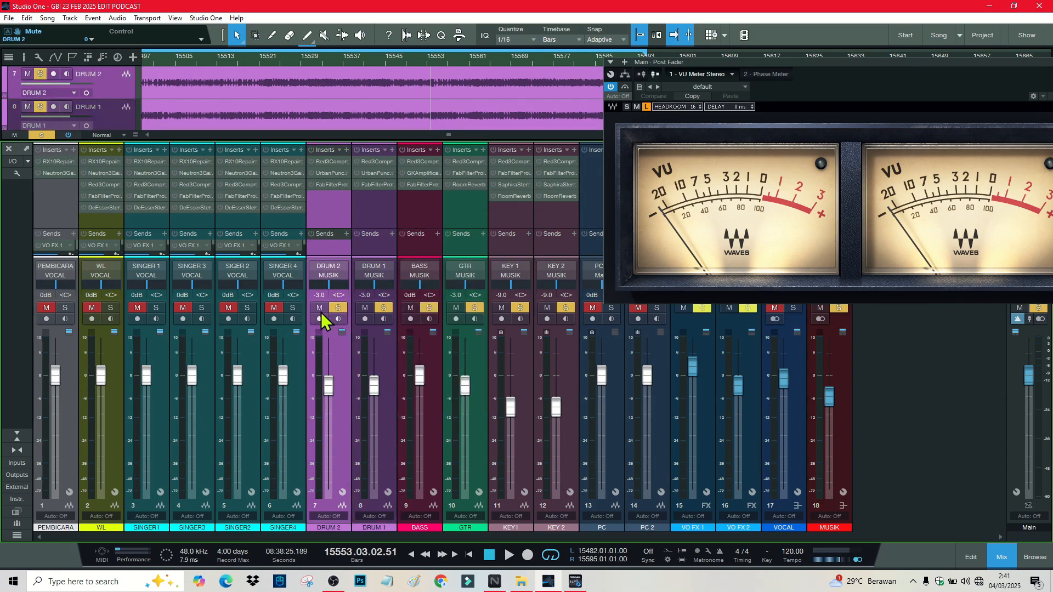
{"action": "left_click", "coordinate": [320, 308]}
{"action": "left_click", "coordinate": [337, 308]}
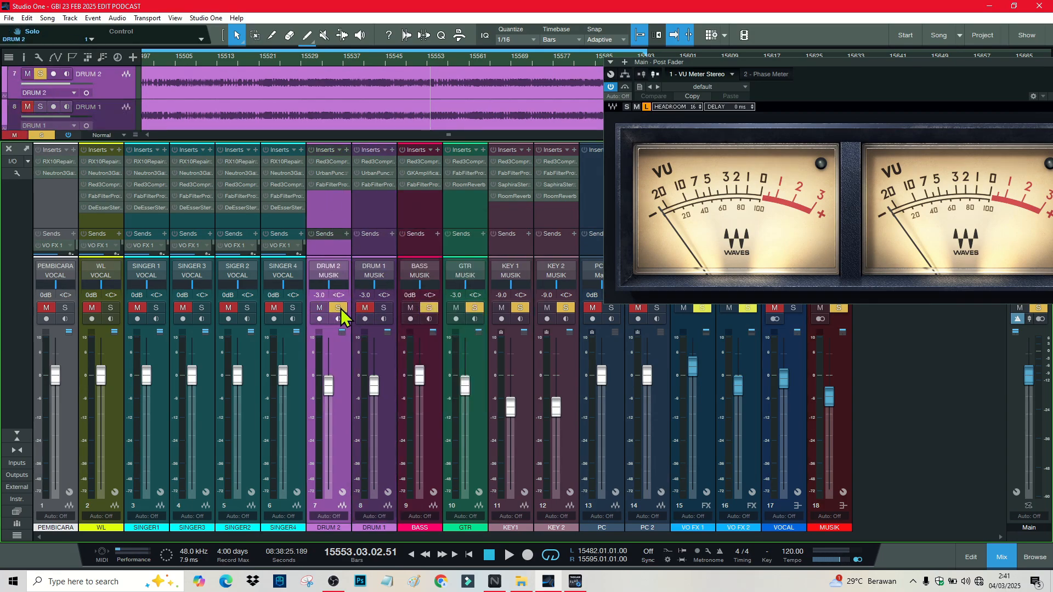
{"action": "left_click", "coordinate": [293, 55]}
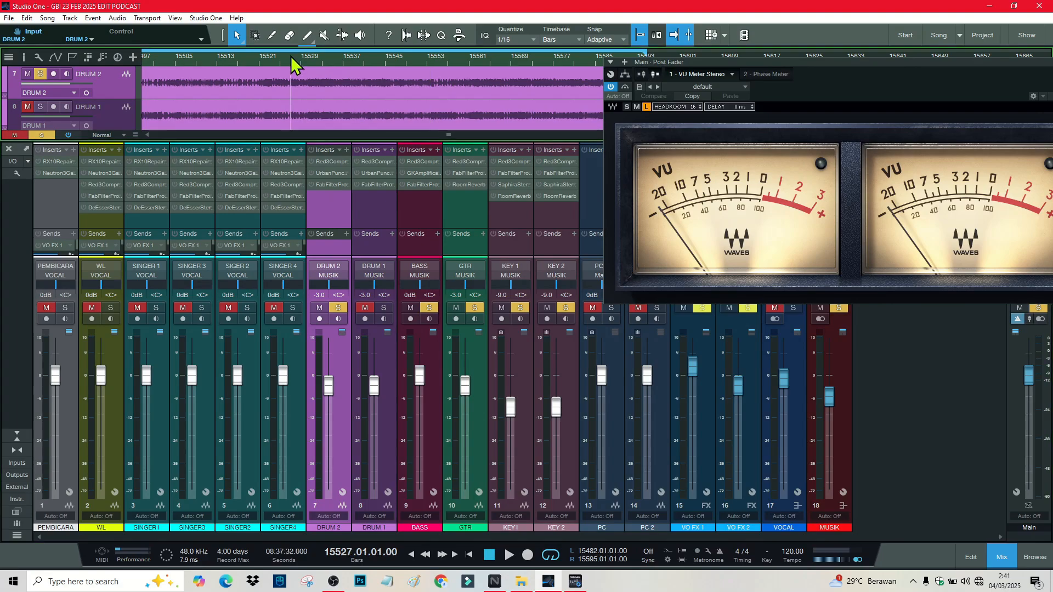
{"action": "key", "text": "space"}
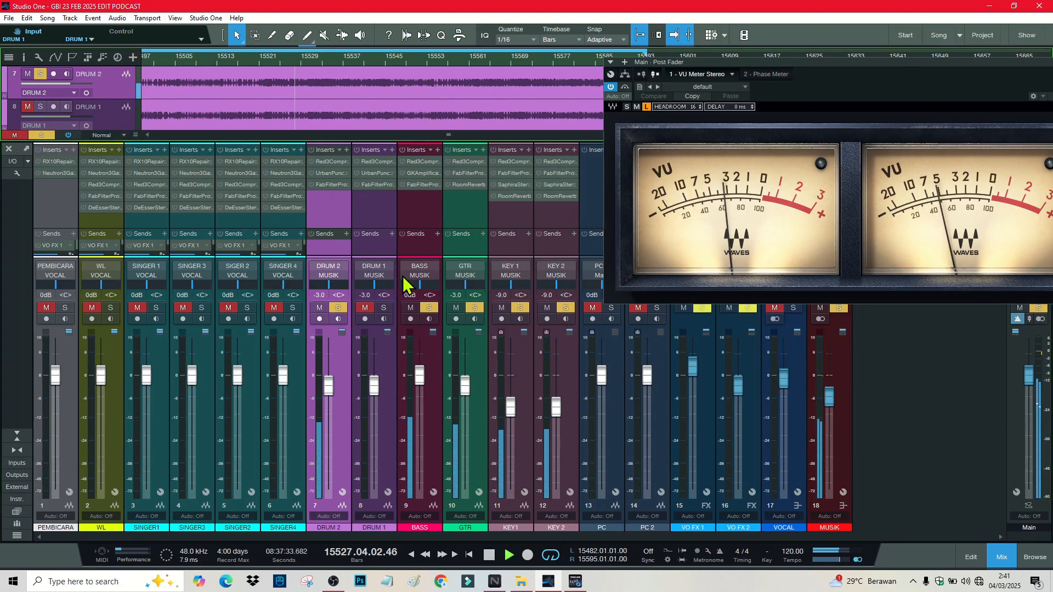
{"action": "left_click", "coordinate": [428, 309]}
Step: Take GTR and the keyboard channels out of solo and select the BASS strip
{"action": "left_click", "coordinate": [474, 308]}
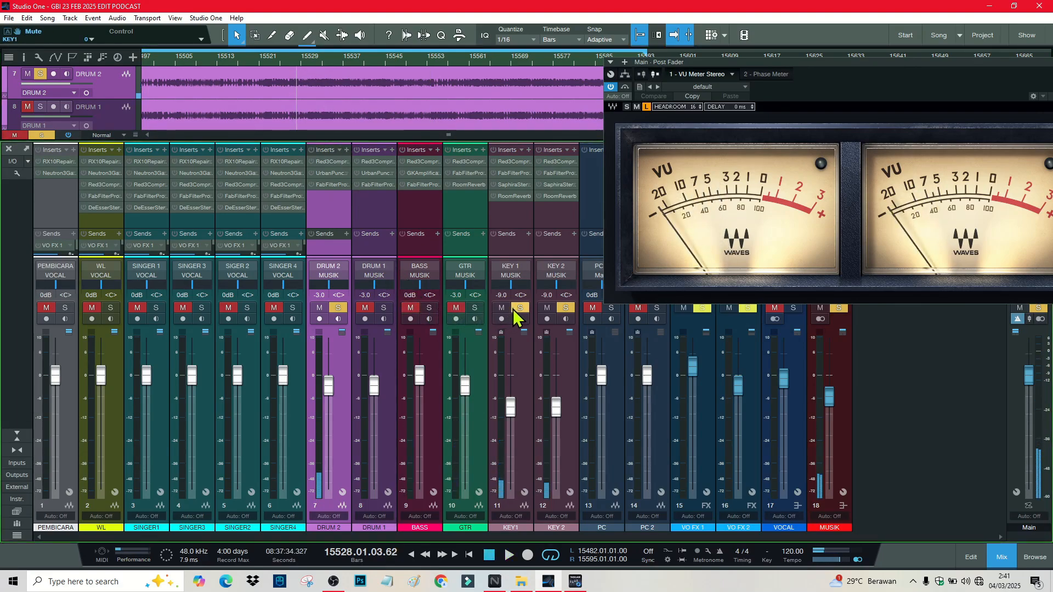
{"action": "left_click", "coordinate": [519, 308]}
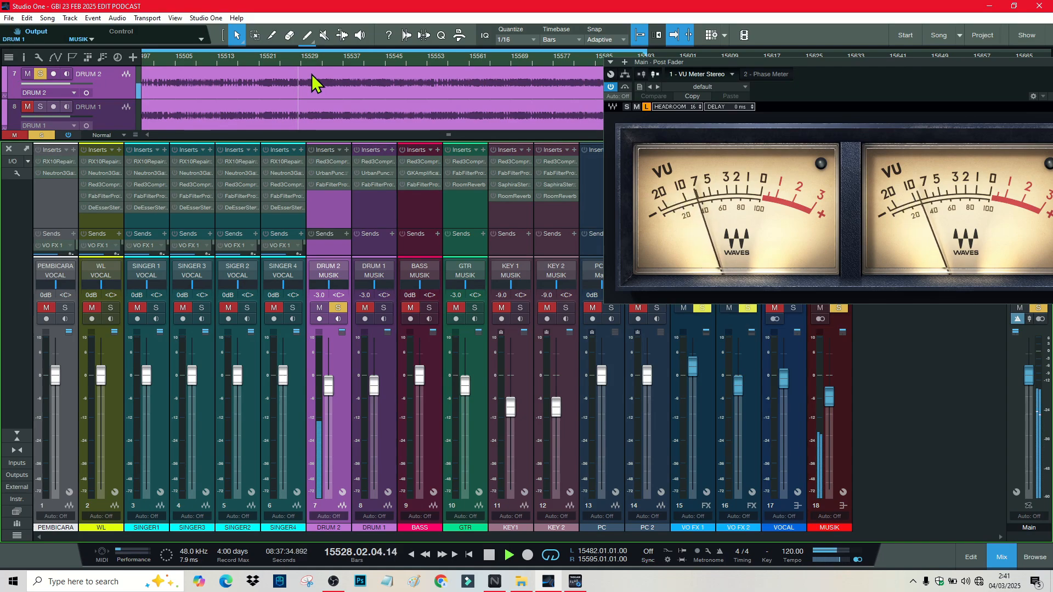
{"action": "left_click", "coordinate": [417, 372]}
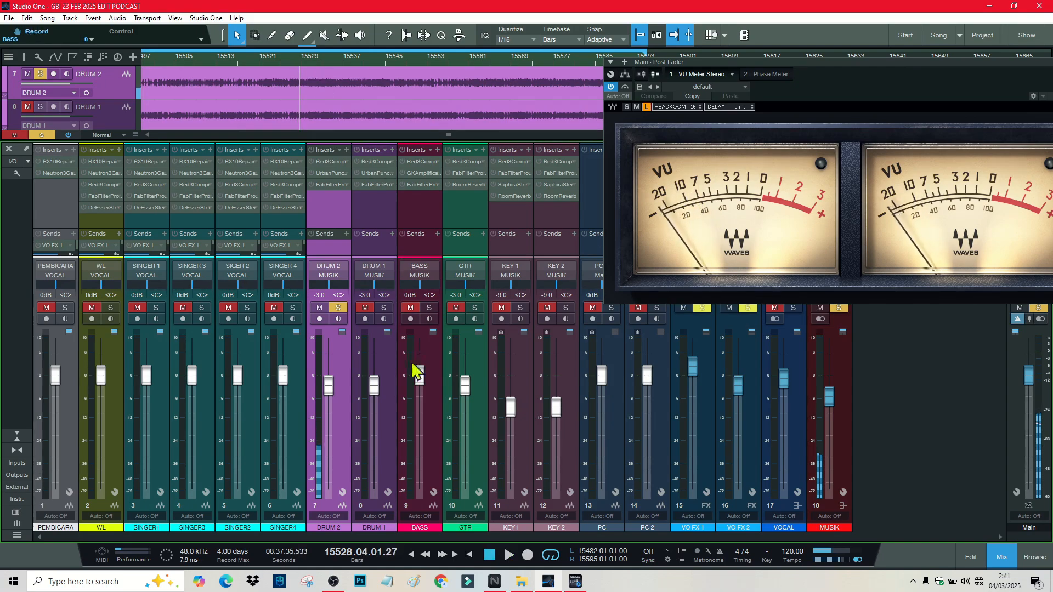
Step: Check OBS from the taskbar, return to the mix, and stop playback
{"action": "left_click", "coordinate": [335, 586]}
{"action": "left_click", "coordinate": [336, 586]}
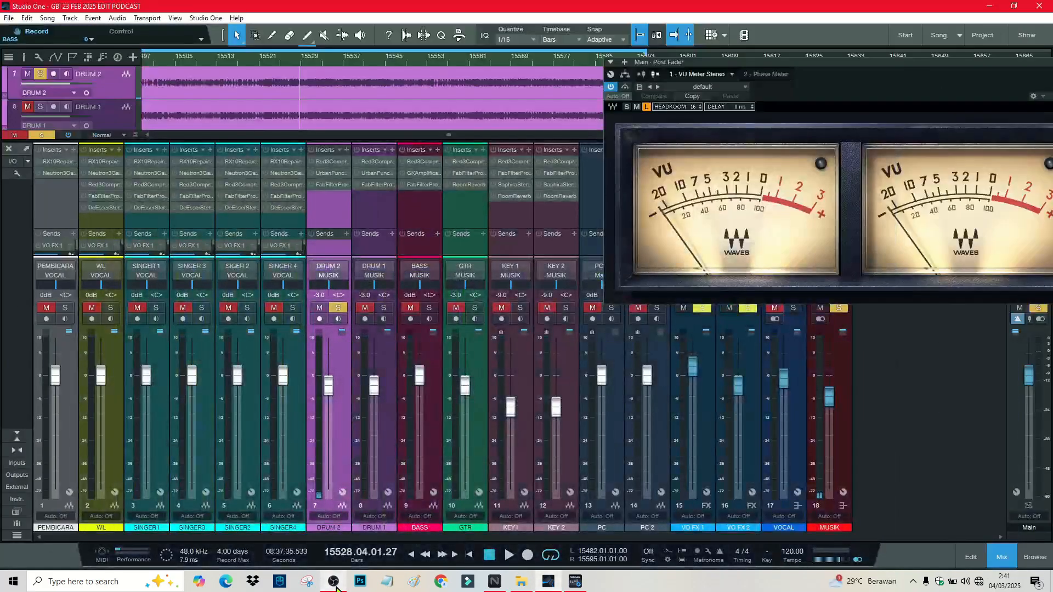
{"action": "left_click", "coordinate": [335, 586]}
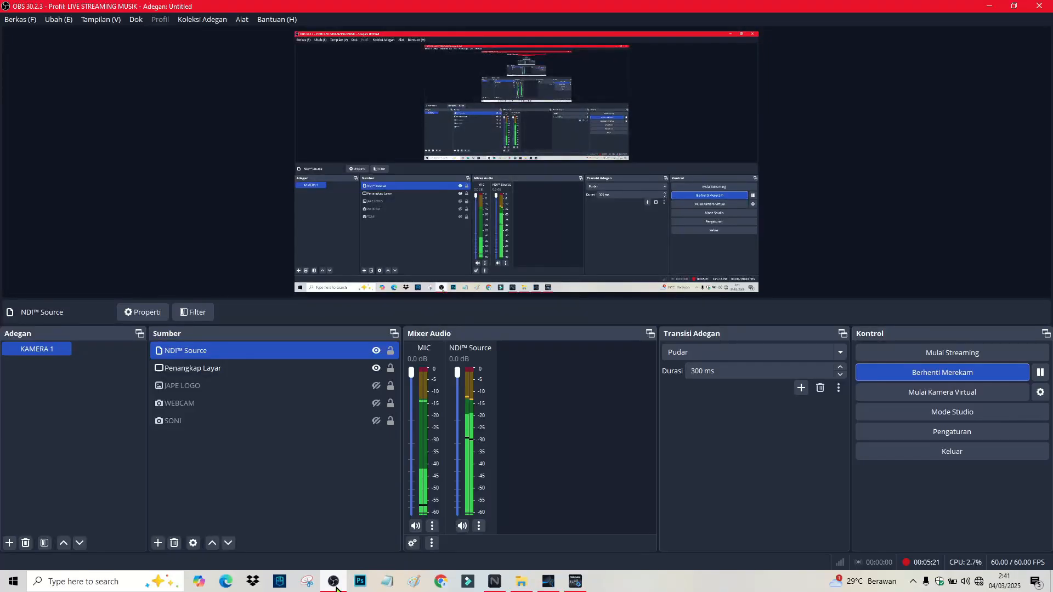
{"action": "left_click", "coordinate": [335, 585]}
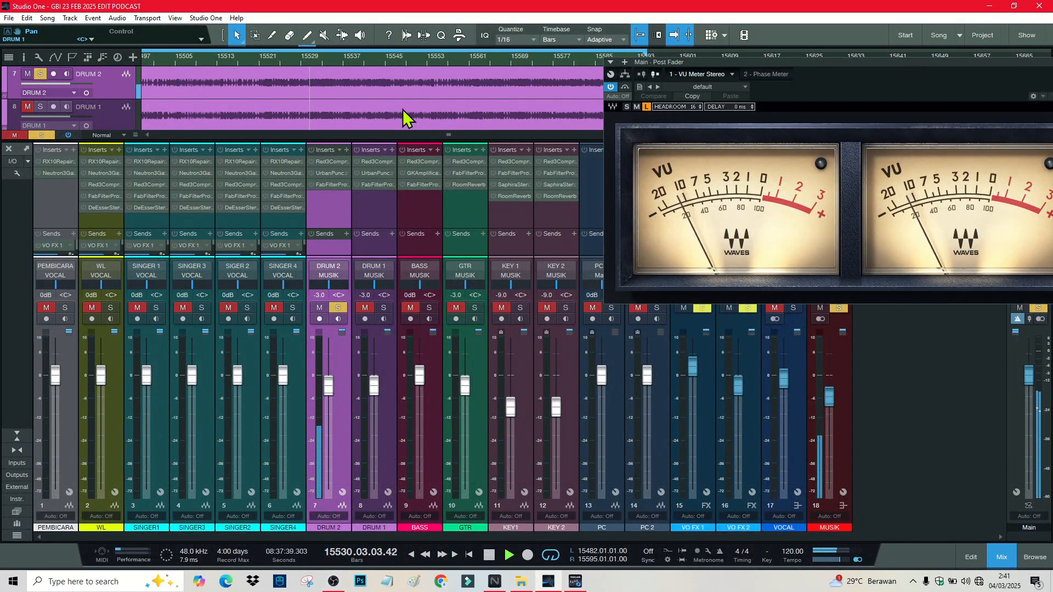
{"action": "key", "text": "space"}
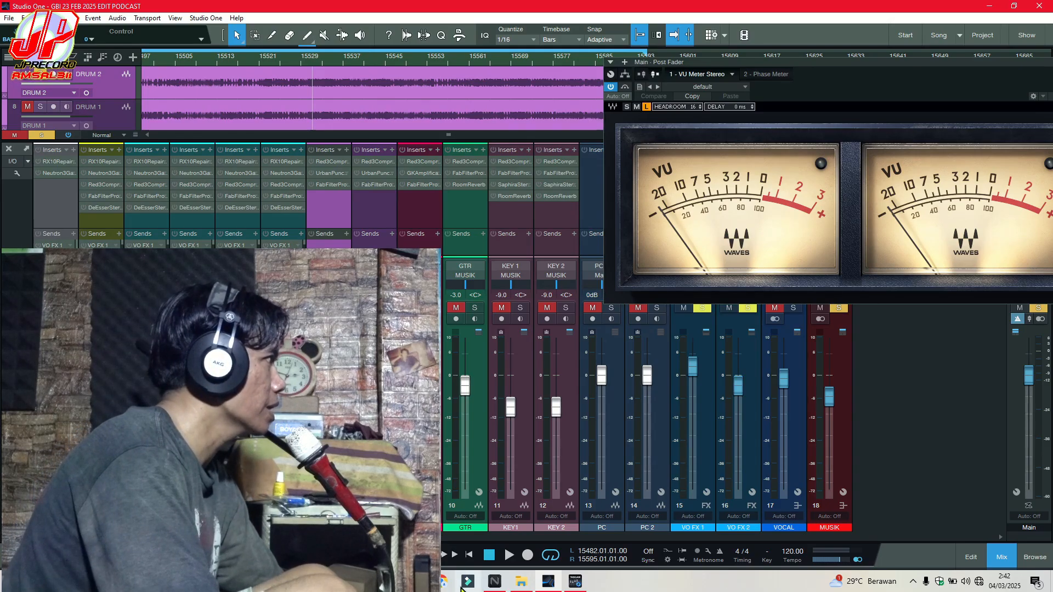
Step: Check OBS, start playback, and open DRUM 2's inserts showing the Red 3 Compressor
{"action": "left_click", "coordinate": [336, 583]}
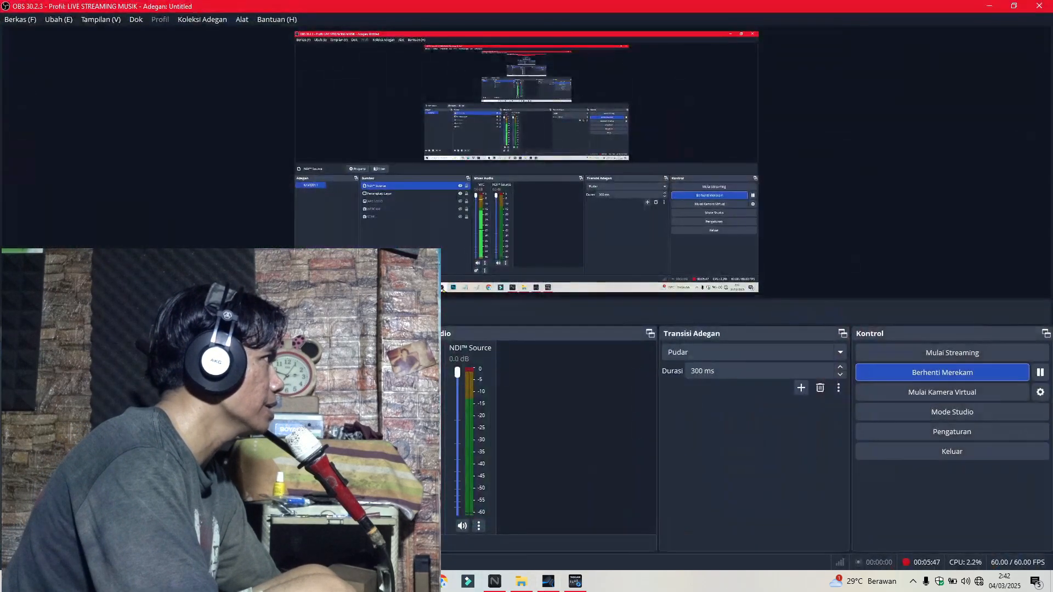
{"action": "left_click", "coordinate": [335, 584]}
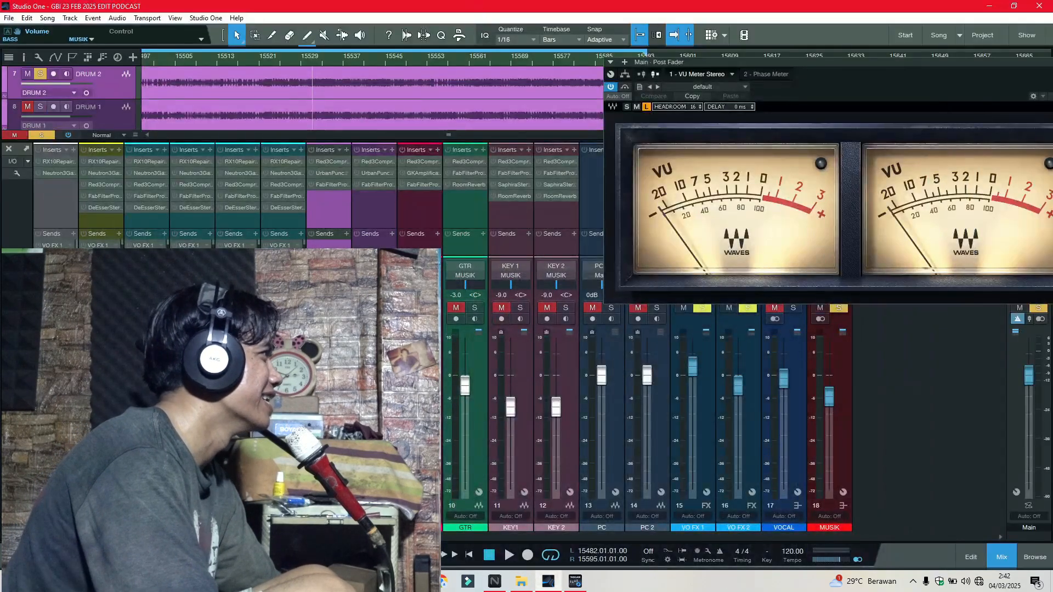
{"action": "left_click", "coordinate": [336, 584]}
{"action": "left_click", "coordinate": [336, 584]}
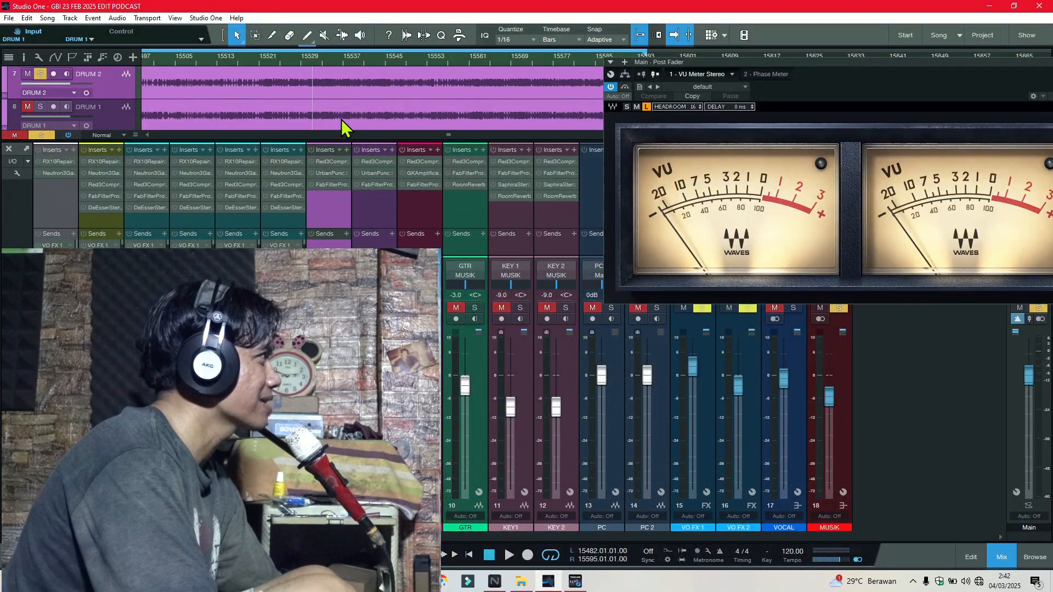
{"action": "key", "text": "space"}
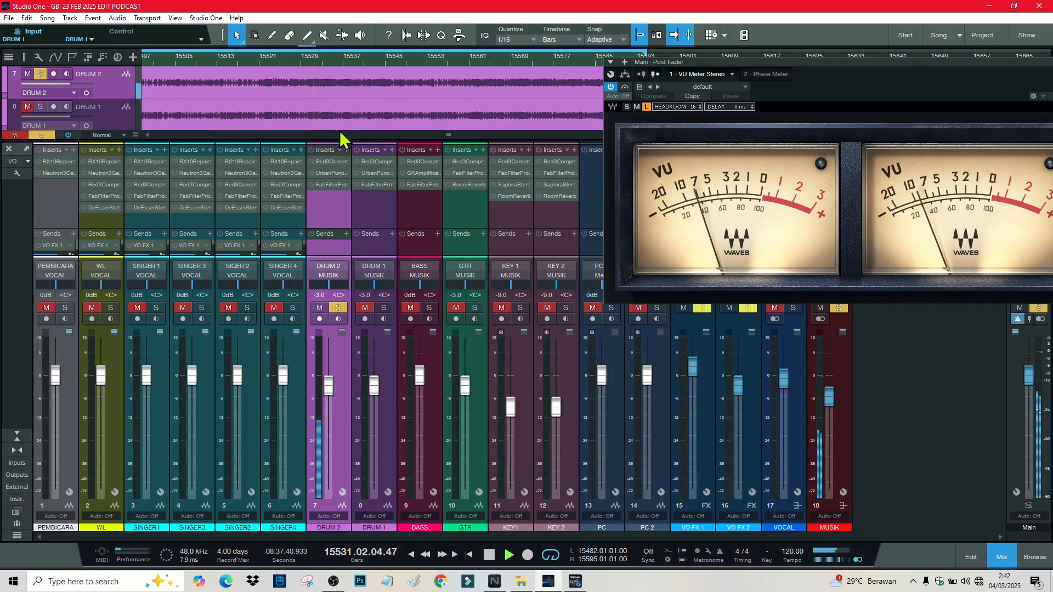
{"action": "left_click", "coordinate": [328, 164]}
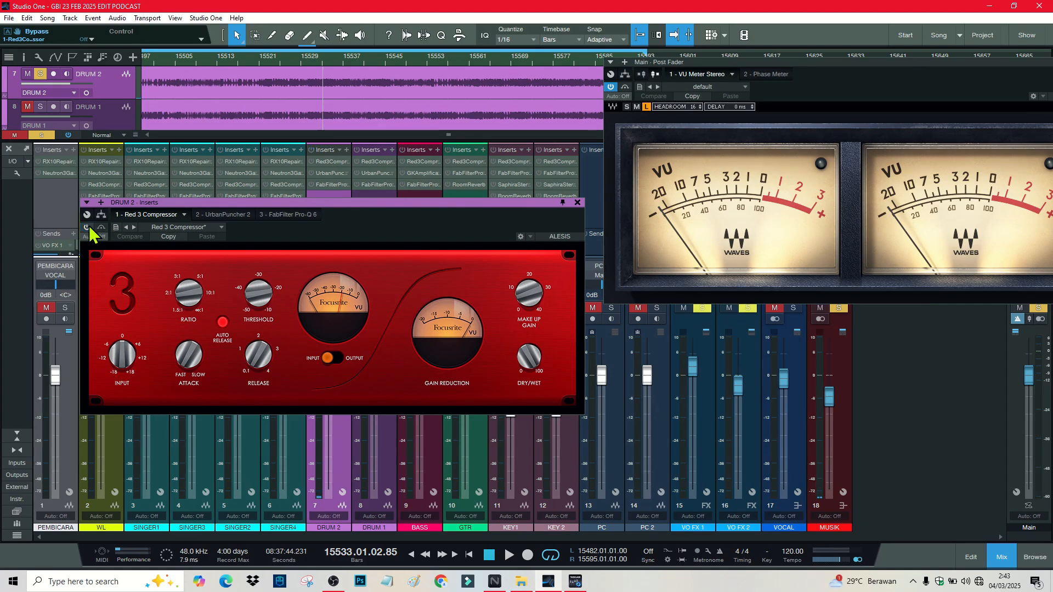
Step: Enable DRUM 2's Red 3 Compressor, audition it, then display the UrbanPuncher 2 insert
{"action": "key", "text": "space"}
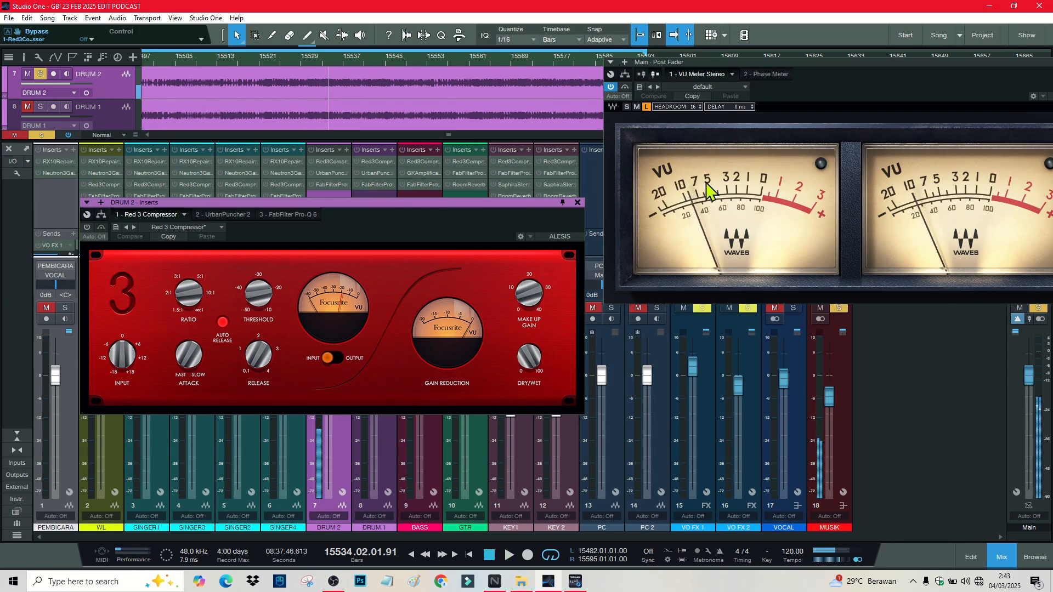
{"action": "key", "text": "space"}
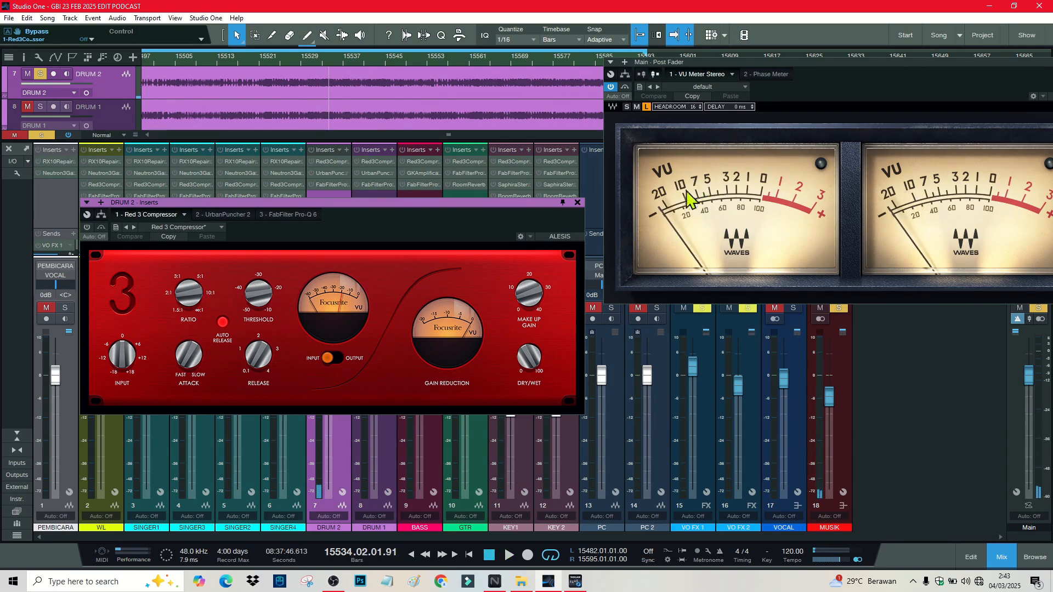
{"action": "left_click", "coordinate": [87, 227]}
{"action": "key", "text": "space"}
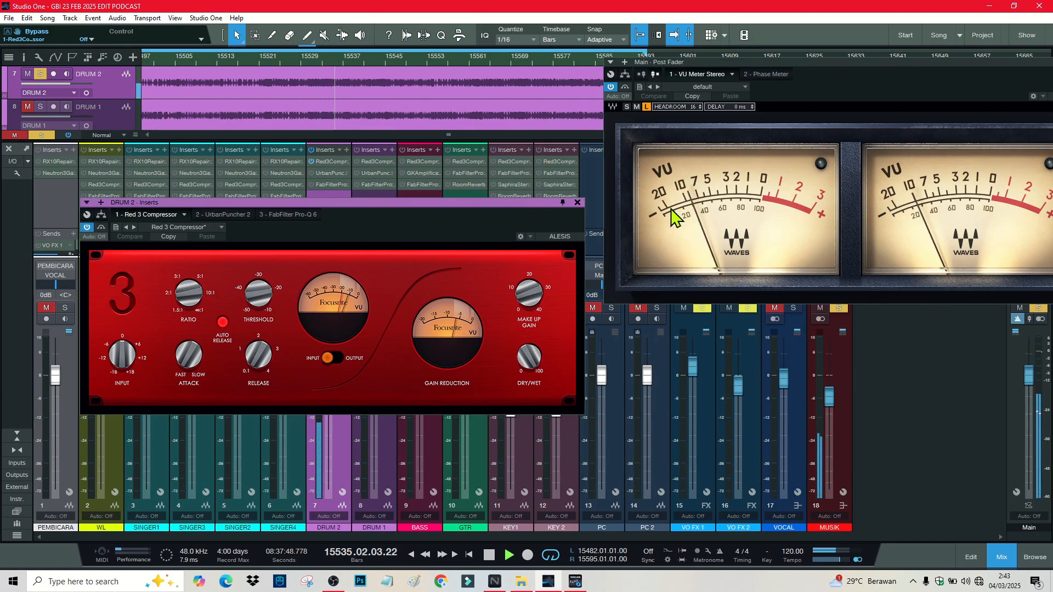
{"action": "key", "text": "space"}
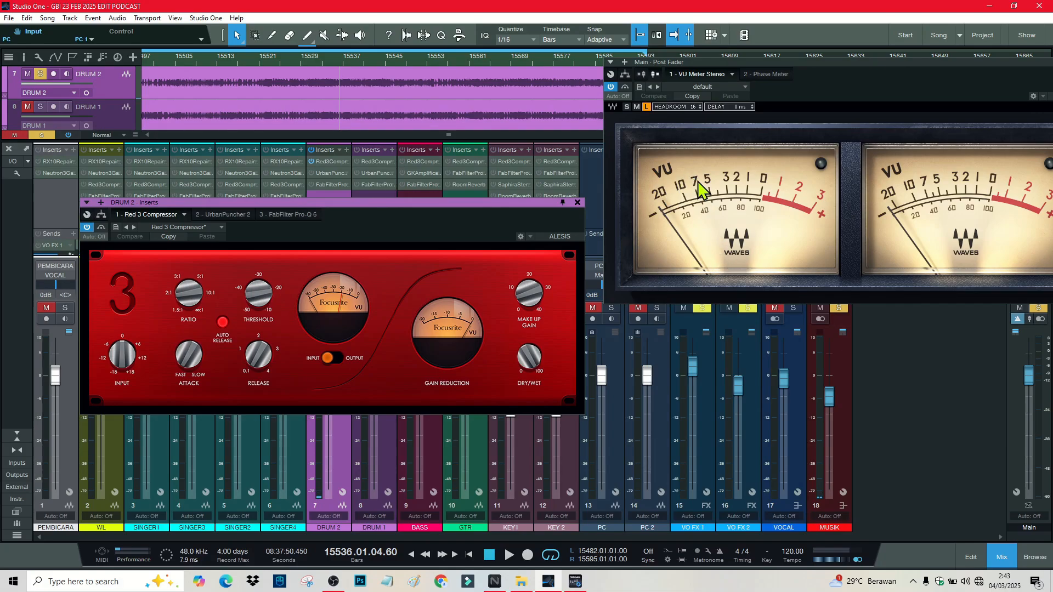
{"action": "key", "text": "space"}
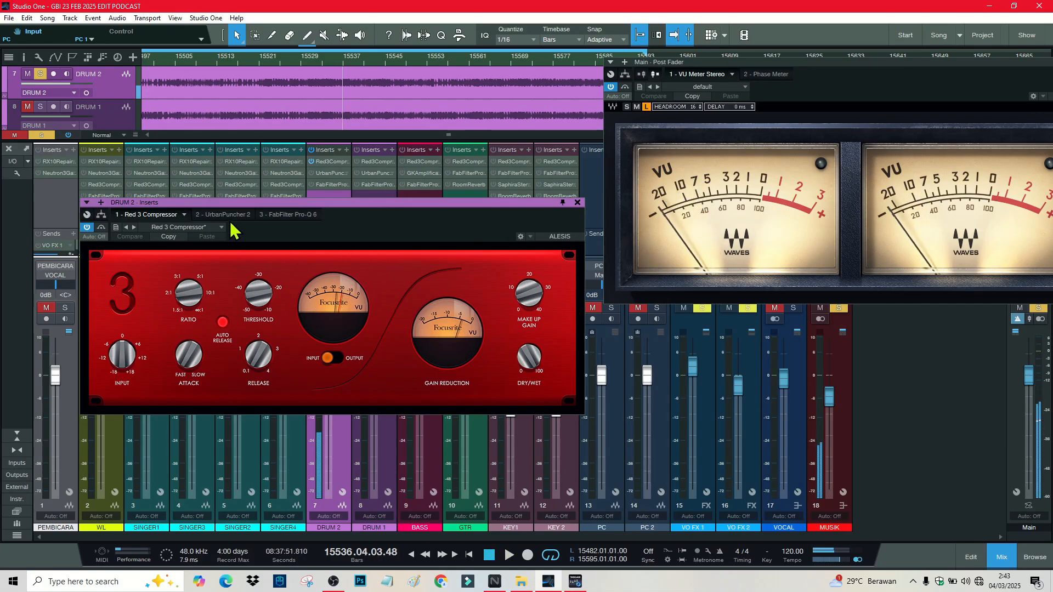
{"action": "left_click", "coordinate": [228, 215]}
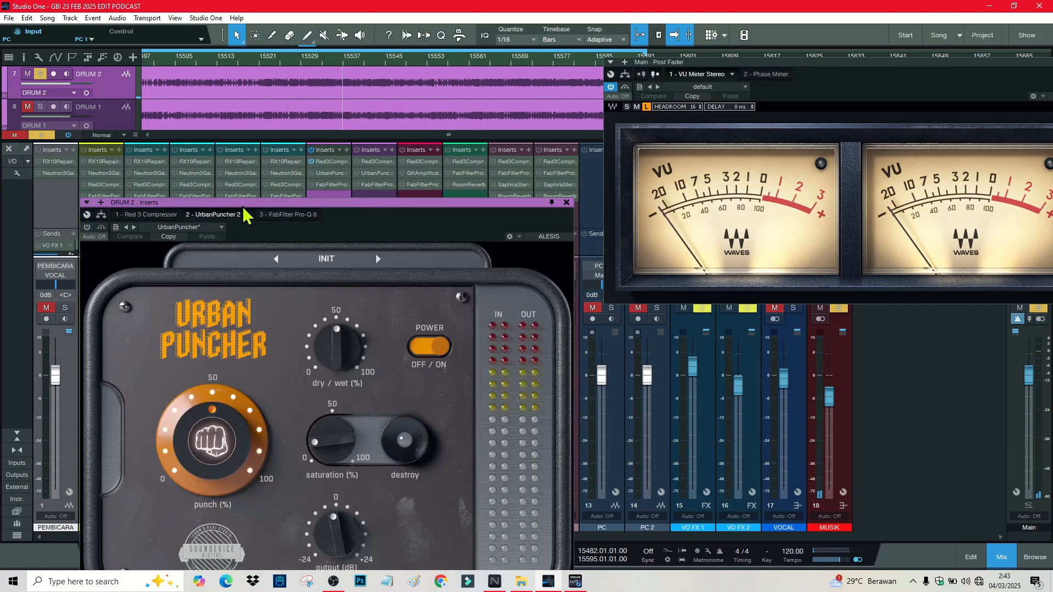
Step: Move the insert window to the top, audition DRUM 2, then show its FabFilter Pro-Q 3
{"action": "left_click_drag", "start_coordinate": [248, 204], "coordinate": [320, 50]}
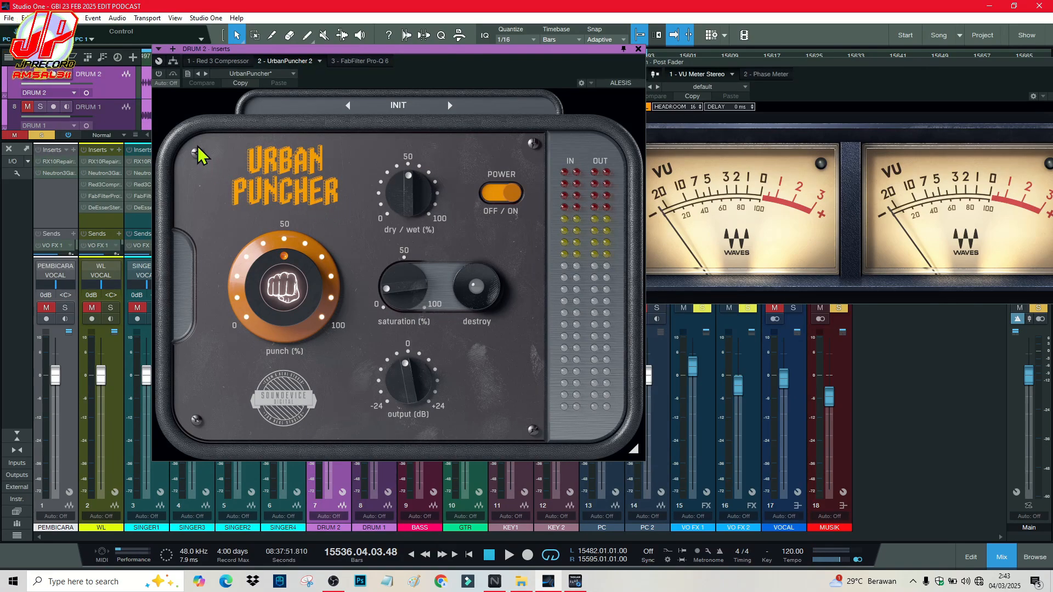
{"action": "key", "text": "space"}
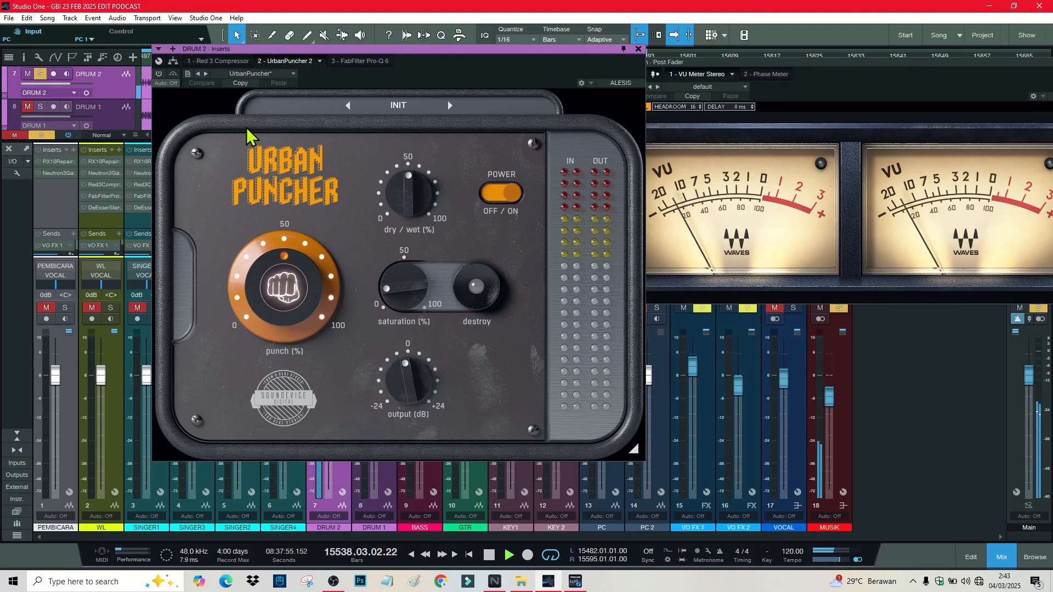
{"action": "key", "text": "space"}
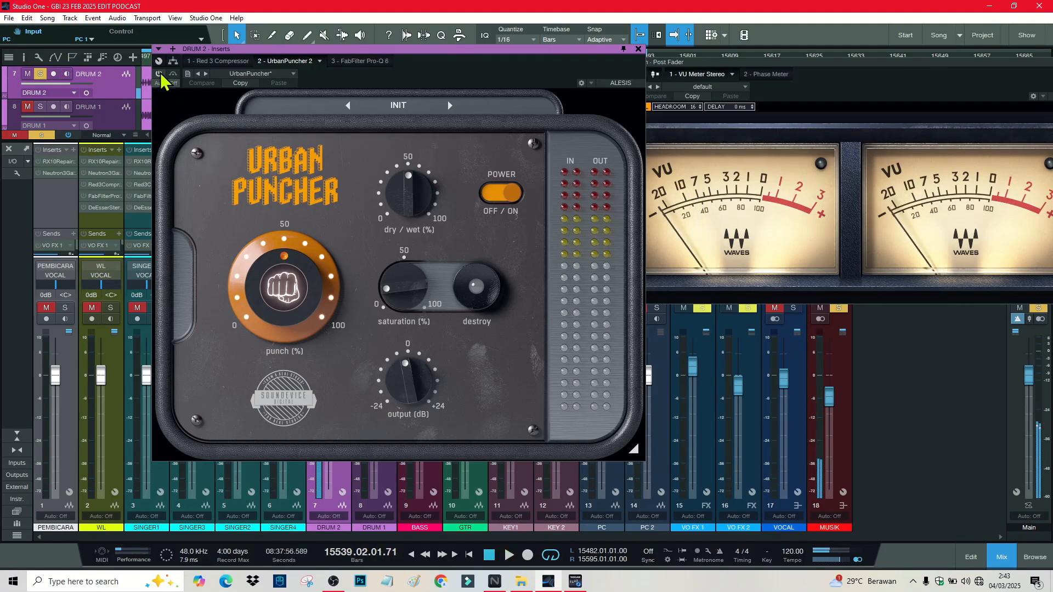
{"action": "key", "text": "space"}
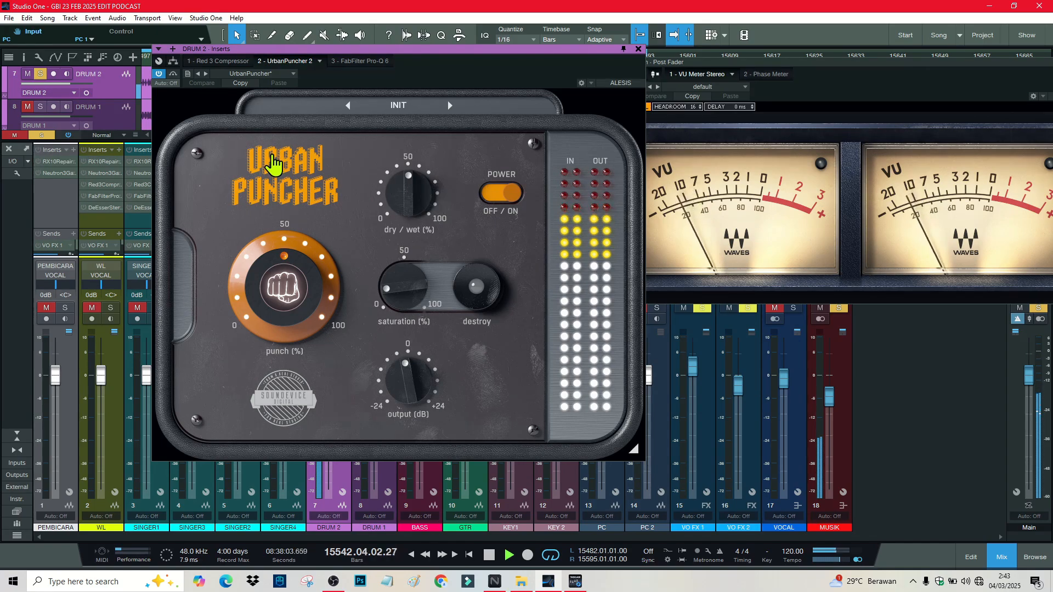
{"action": "key", "text": "space"}
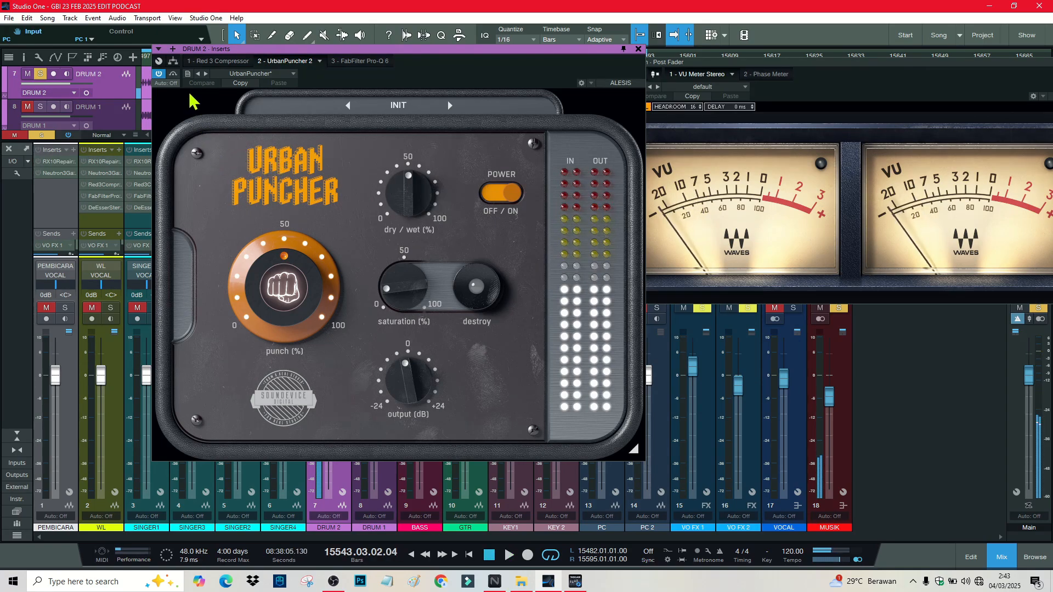
{"action": "left_click", "coordinate": [355, 62]}
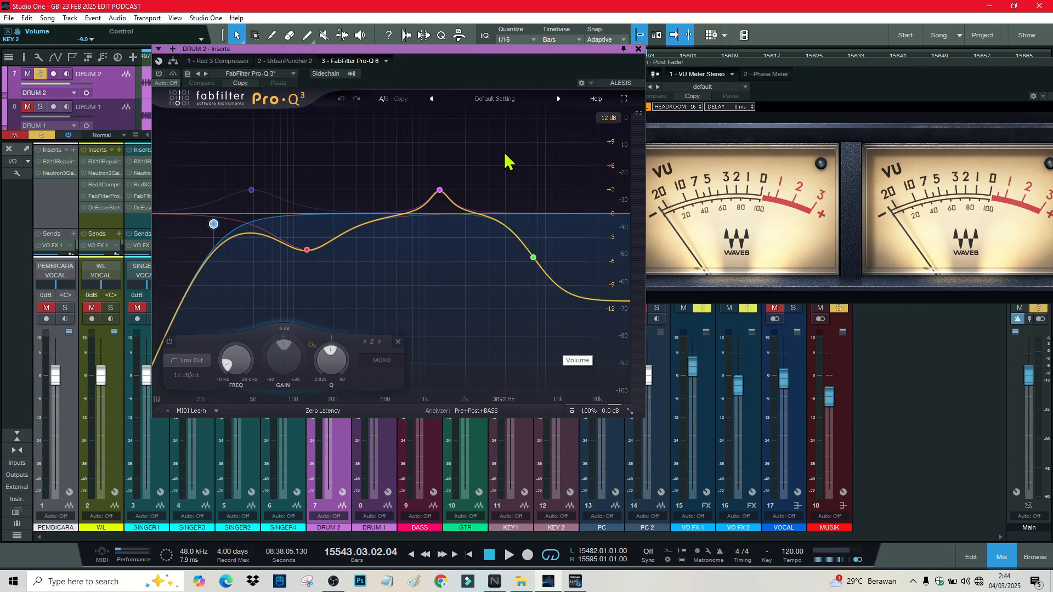
Step: Inspect the DRUM 2 Pro-Q 3 bands and audition the EQ during playback
{"action": "mouse_move", "coordinate": [441, 194]}
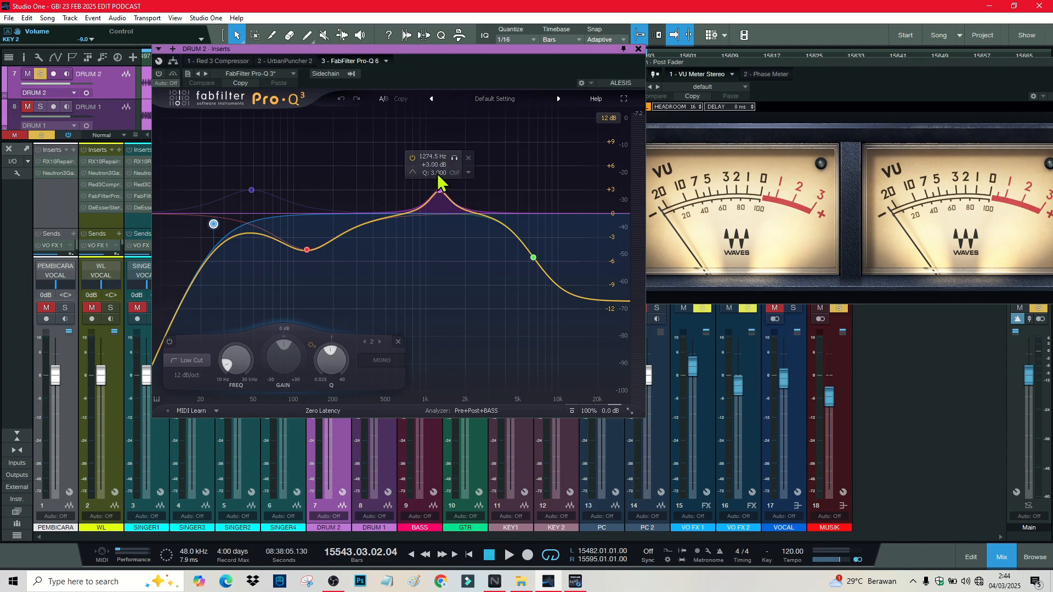
{"action": "mouse_move", "coordinate": [254, 287]}
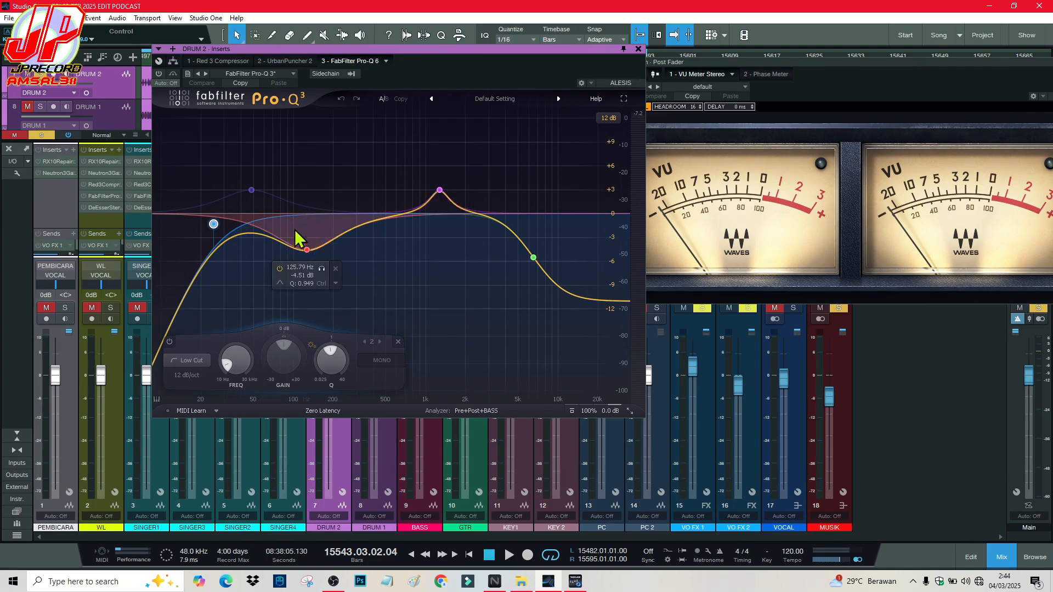
{"action": "mouse_move", "coordinate": [404, 200]}
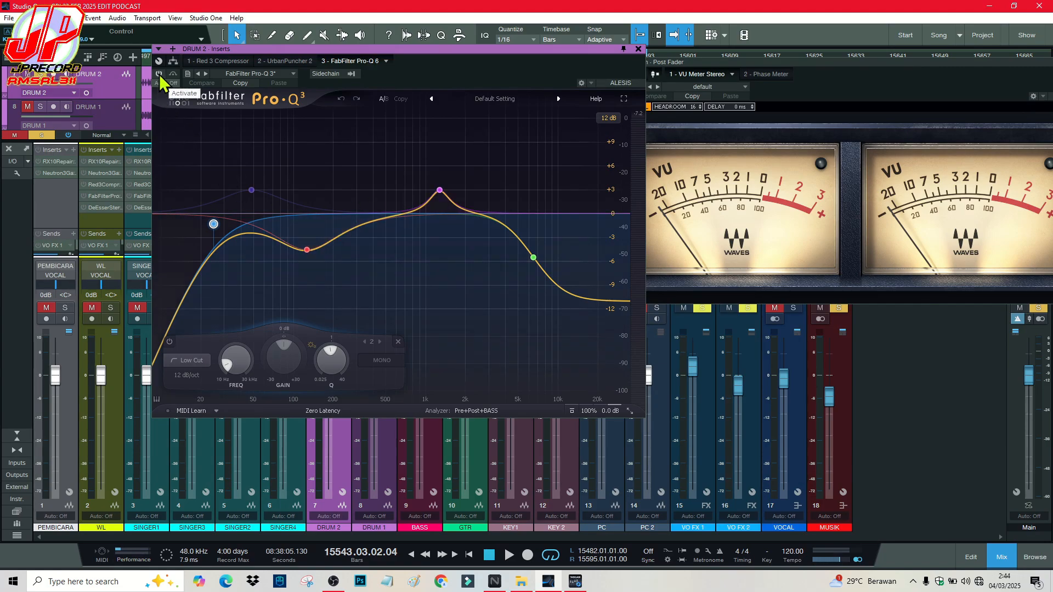
{"action": "key", "text": "space"}
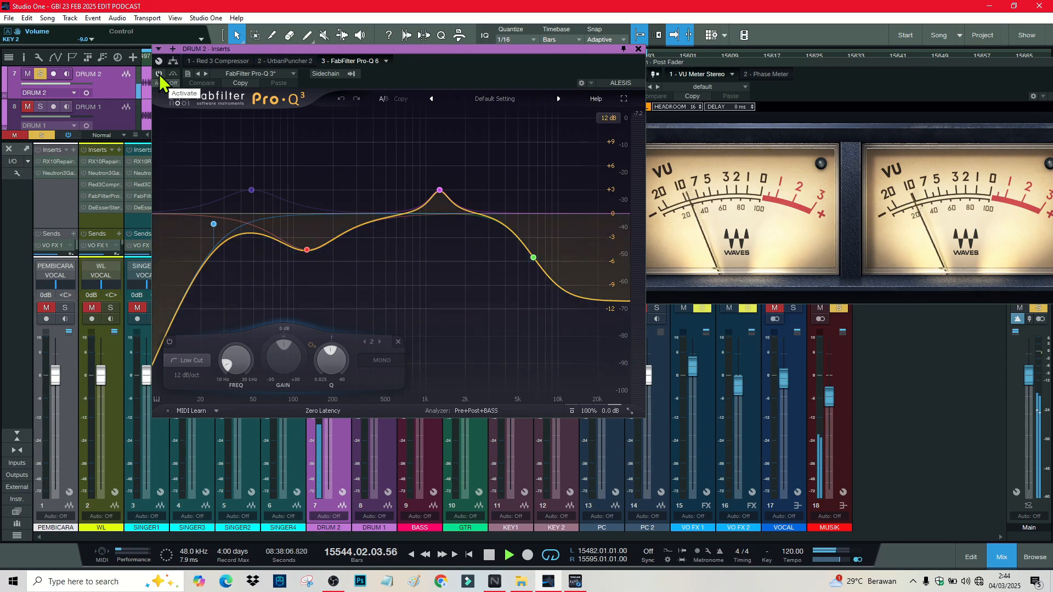
{"action": "key", "text": "space"}
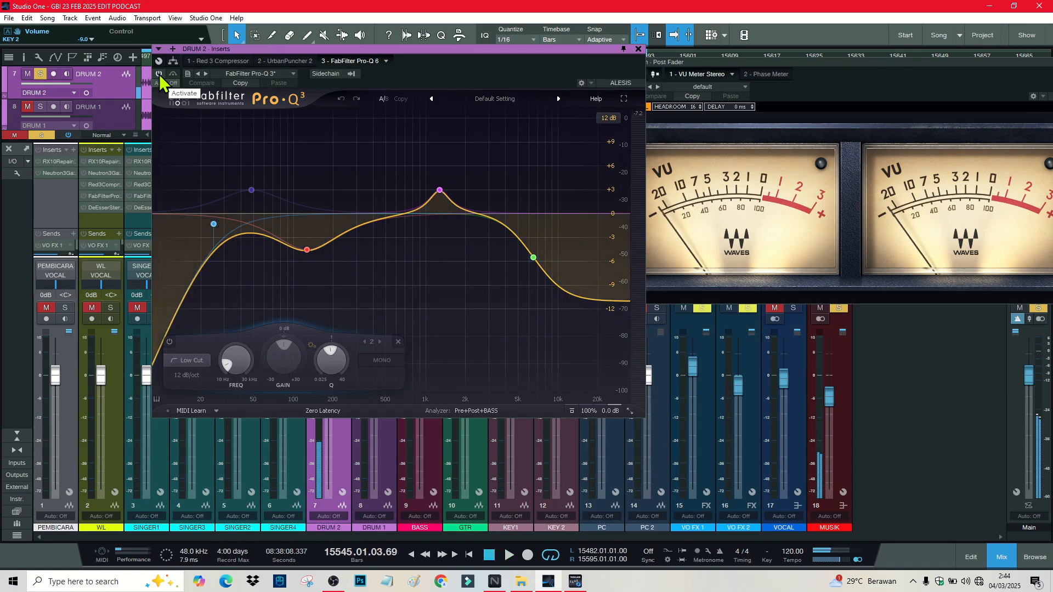
{"action": "key", "text": "space"}
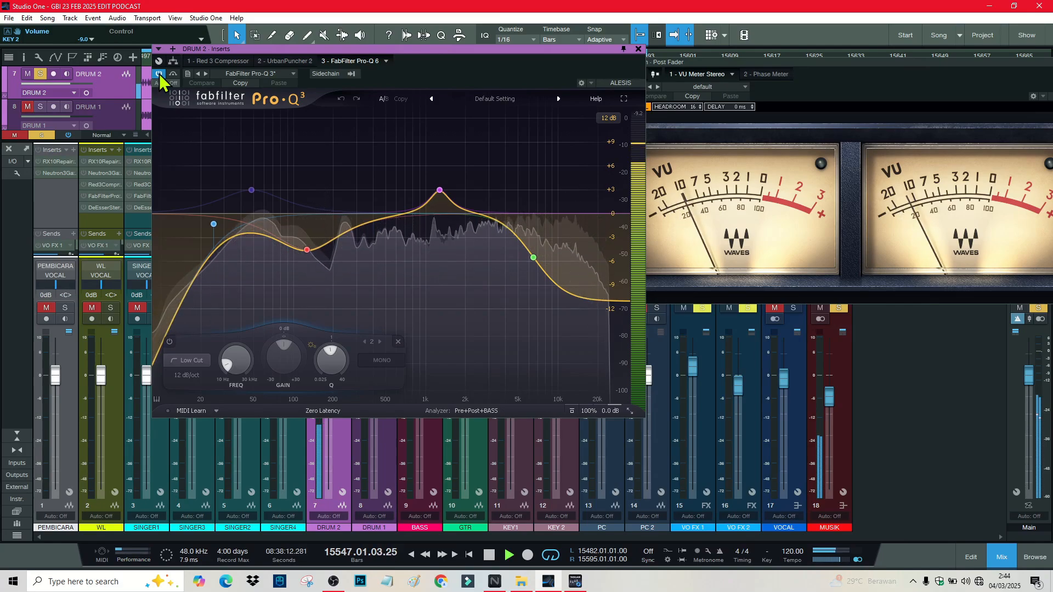
Step: Move the EQ window aside and close the DRUM 2 insert window
{"action": "left_click_drag", "start_coordinate": [427, 49], "coordinate": [770, 96]}
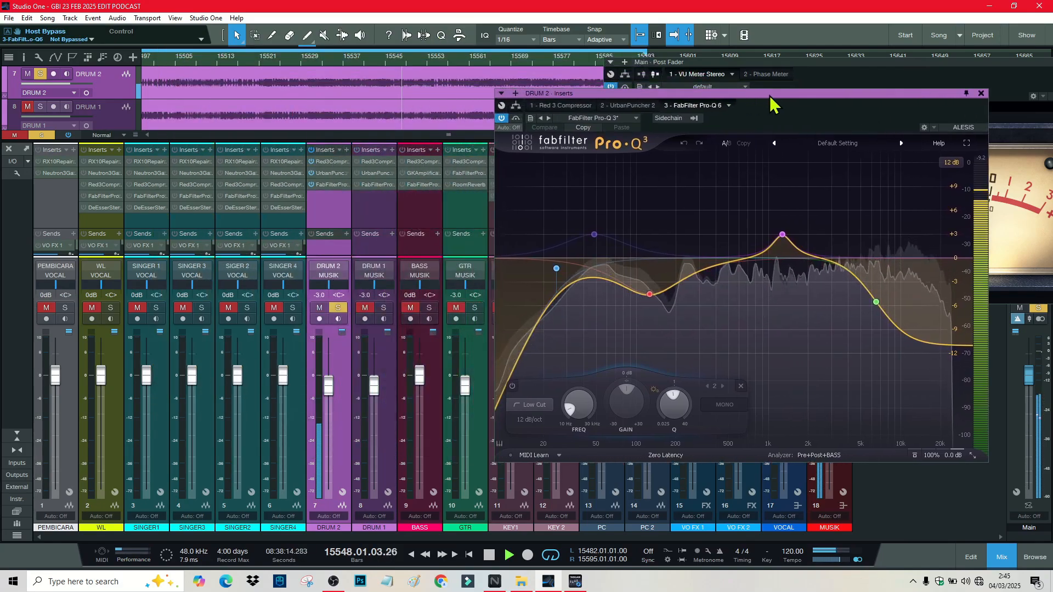
{"action": "left_click", "coordinate": [372, 62]}
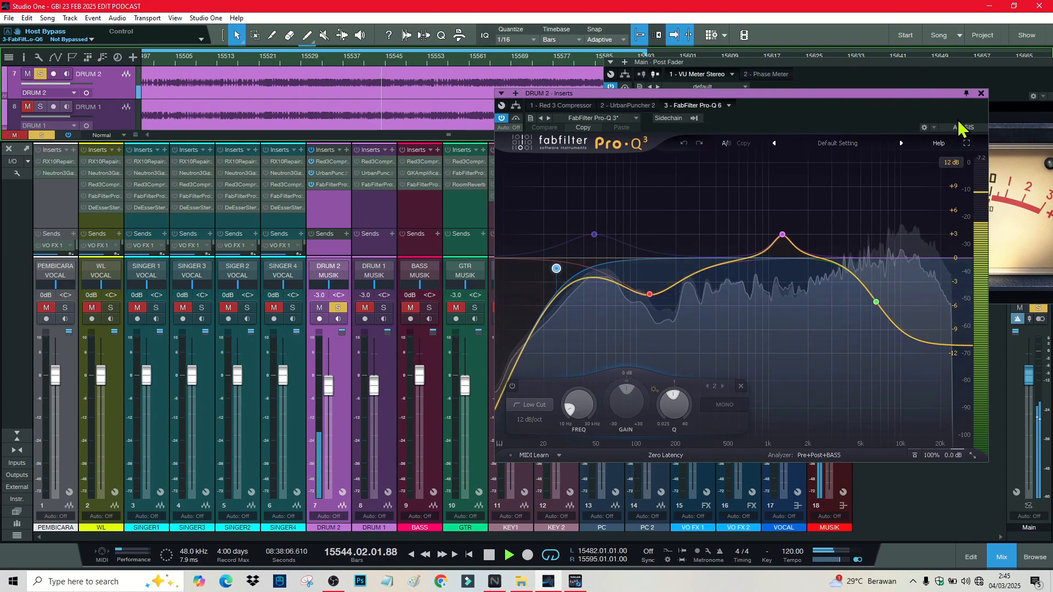
{"action": "left_click", "coordinate": [981, 93]}
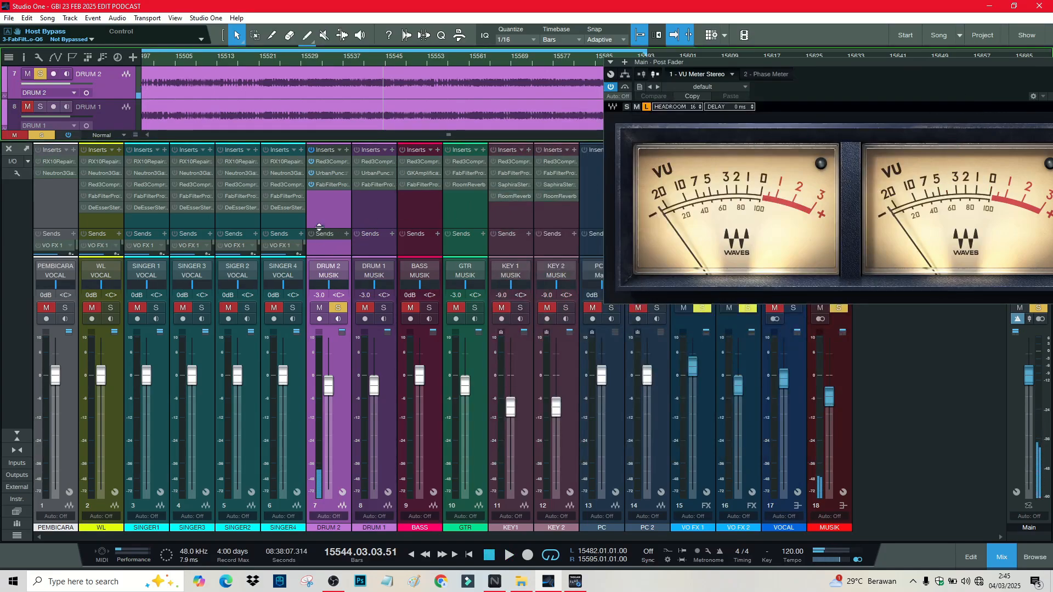
Step: Solo DRUM 1 and link DRUM 1 and DRUM 2 into a group named DRUM
{"action": "left_click", "coordinate": [384, 307]}
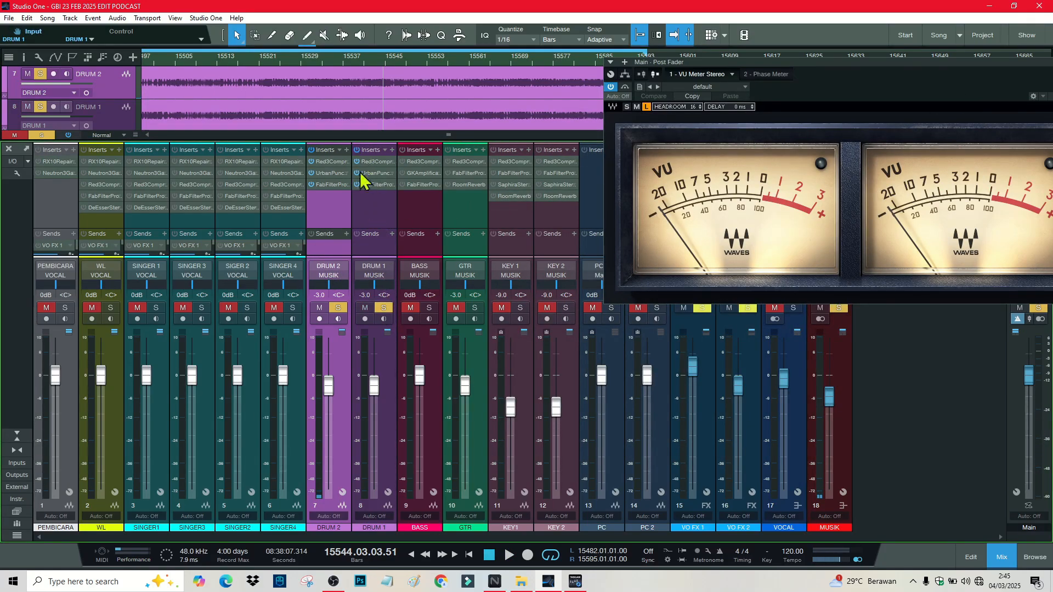
{"action": "left_click", "coordinate": [370, 213]}
{"action": "left_click", "coordinate": [341, 215]}
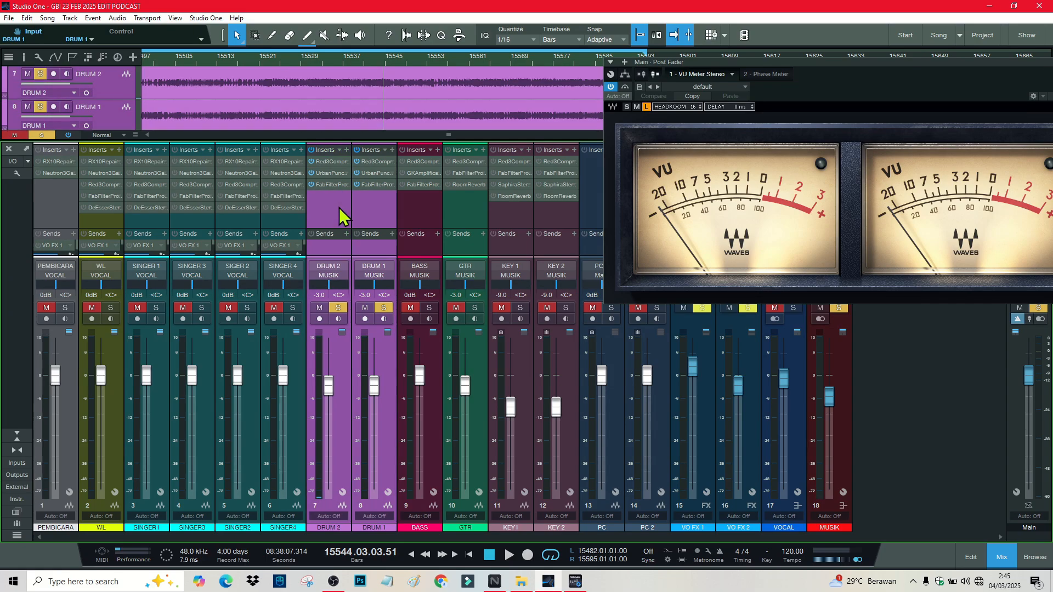
{"action": "right_click", "coordinate": [370, 211]}
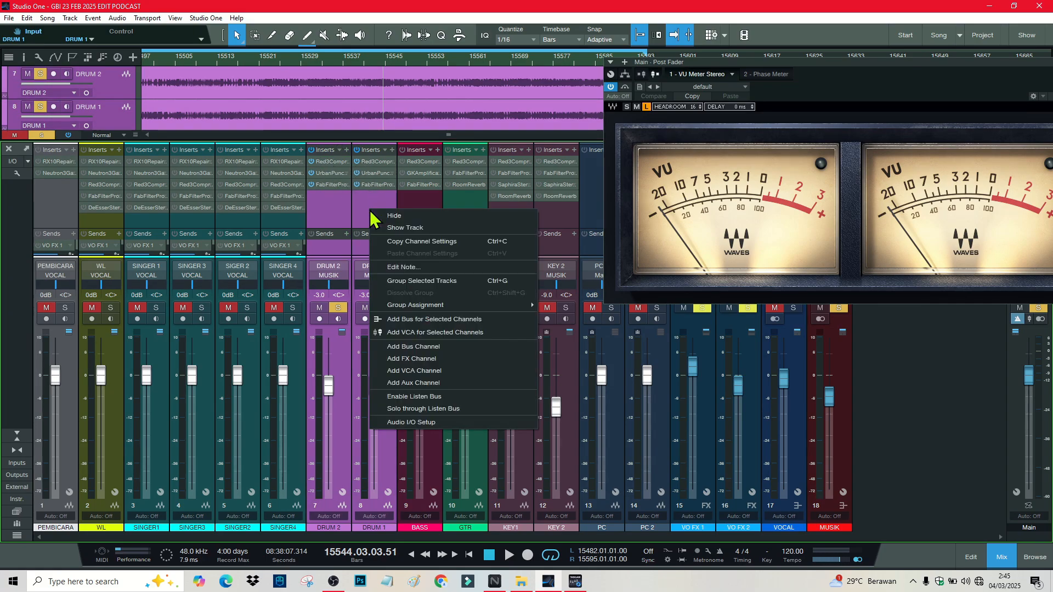
{"action": "left_click", "coordinate": [440, 283]}
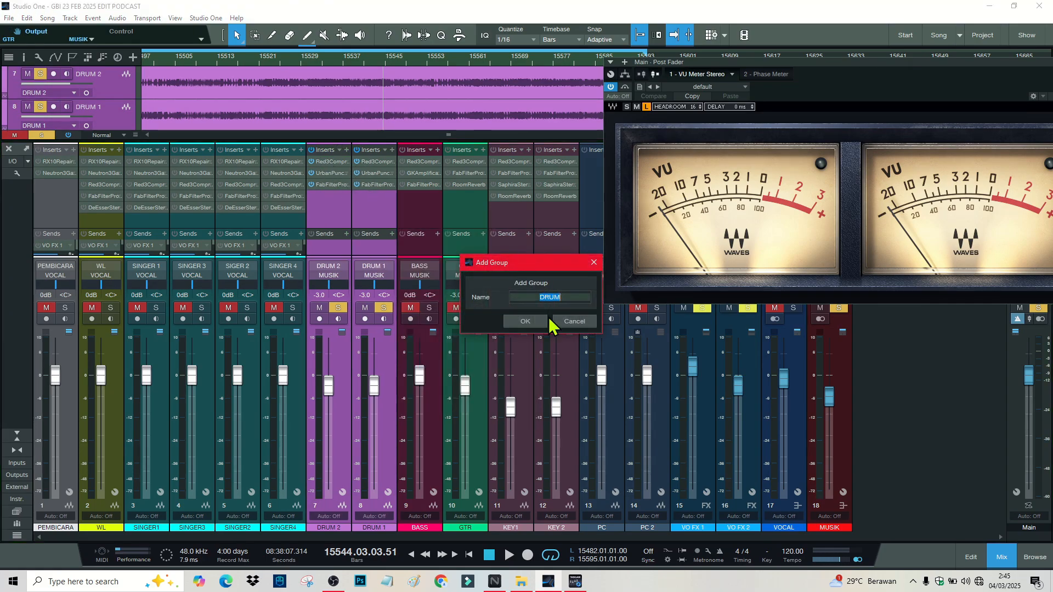
{"action": "left_click", "coordinate": [526, 321]}
Step: Test the grouped drum faders, undo back to -3.0 dB, and briefly play the drums
{"action": "left_click_drag", "start_coordinate": [373, 399], "coordinate": [375, 416]}
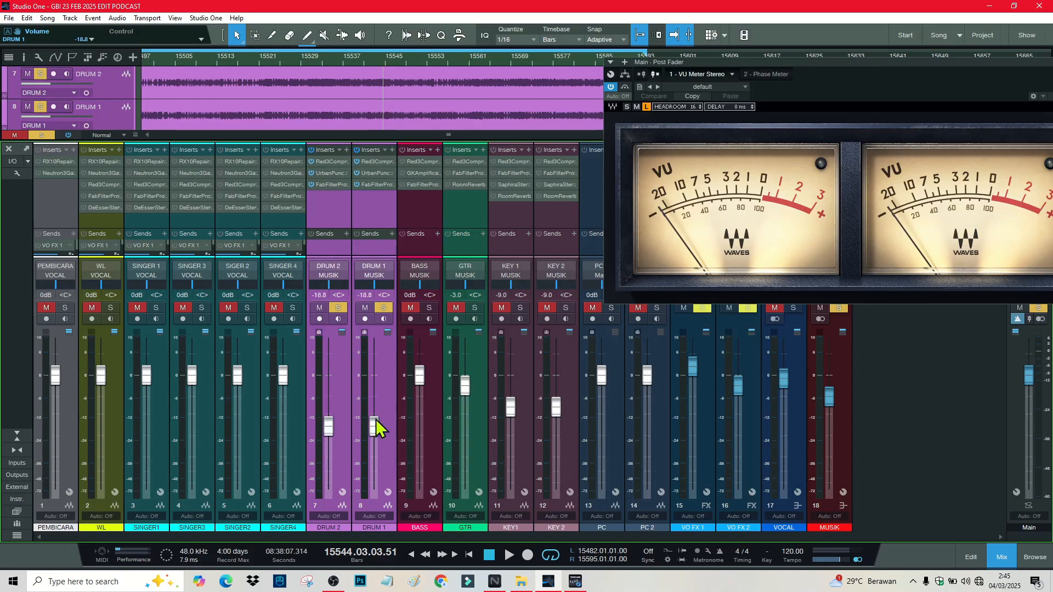
{"action": "key", "text": "ctrl+z"}
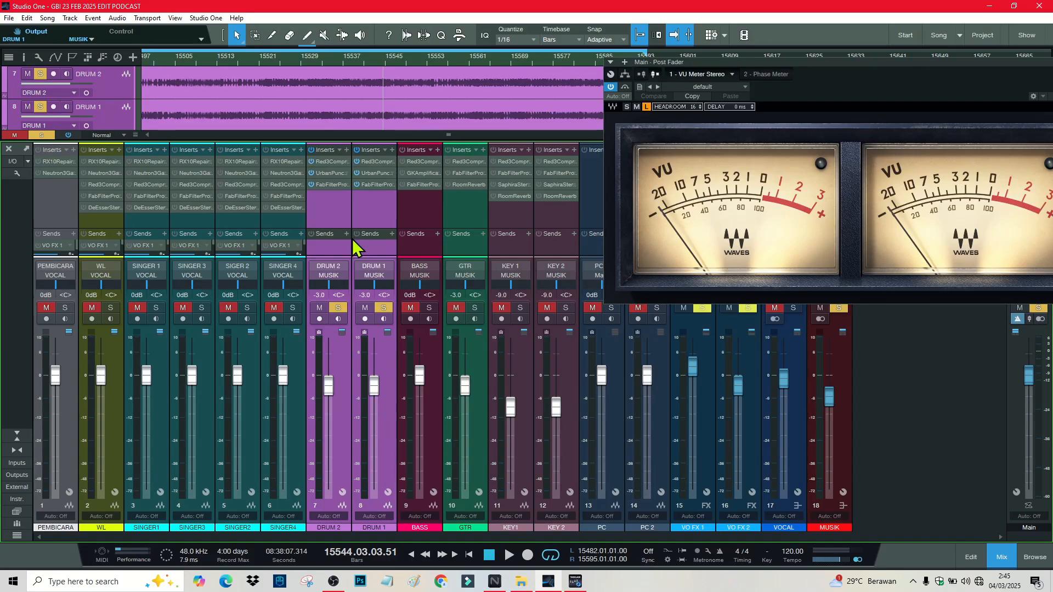
{"action": "key", "text": "space"}
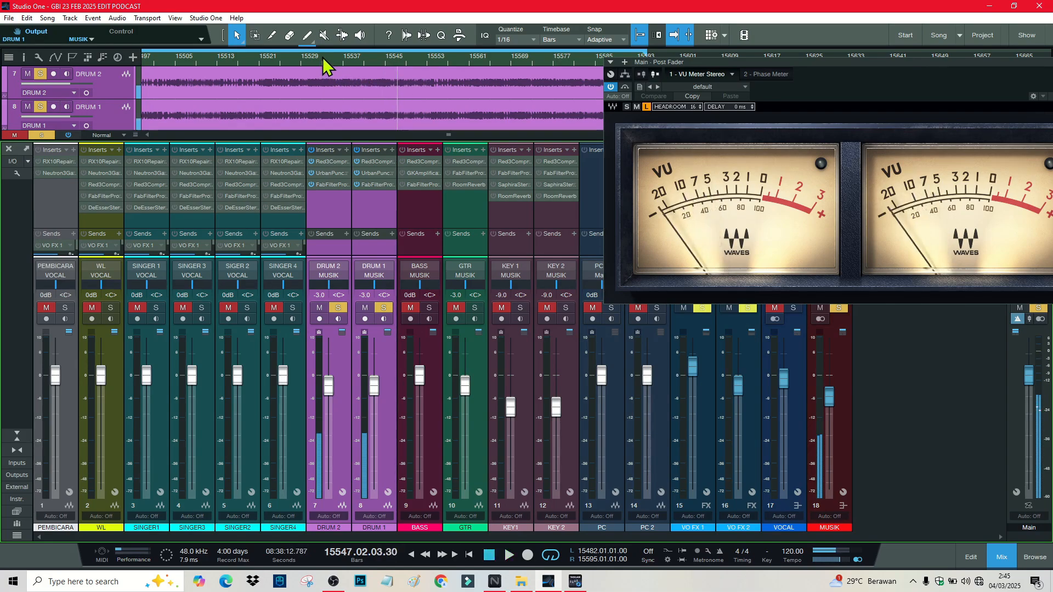
{"action": "key", "text": "space"}
Step: Pan DRUM 1 to R90 by entering 90 in its pan field
{"action": "left_click", "coordinate": [383, 291]}
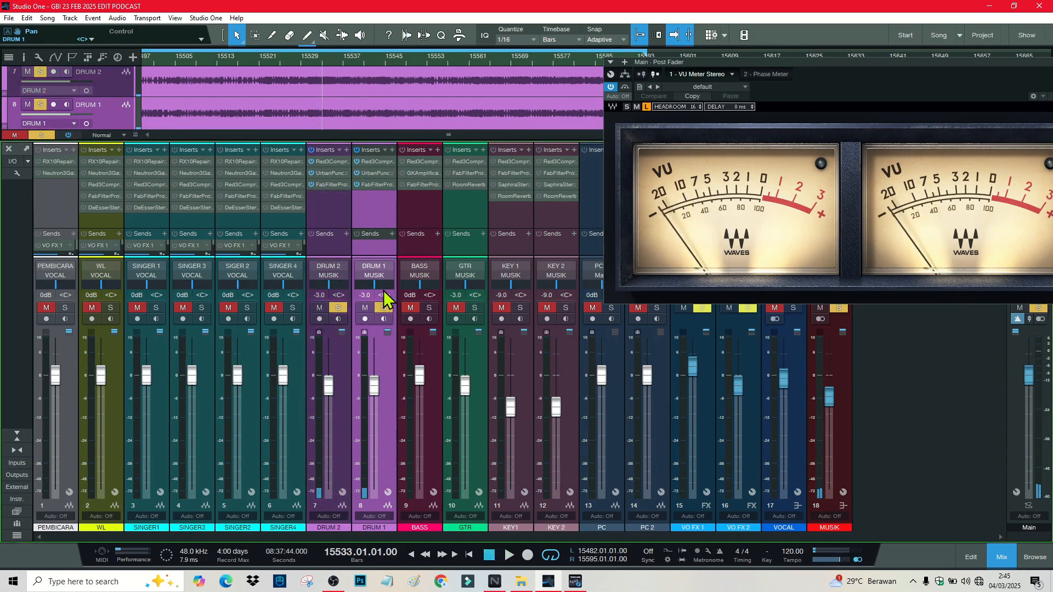
{"action": "left_click", "coordinate": [380, 286]}
{"action": "type", "text": "90"}
{"action": "key", "text": "Return"}
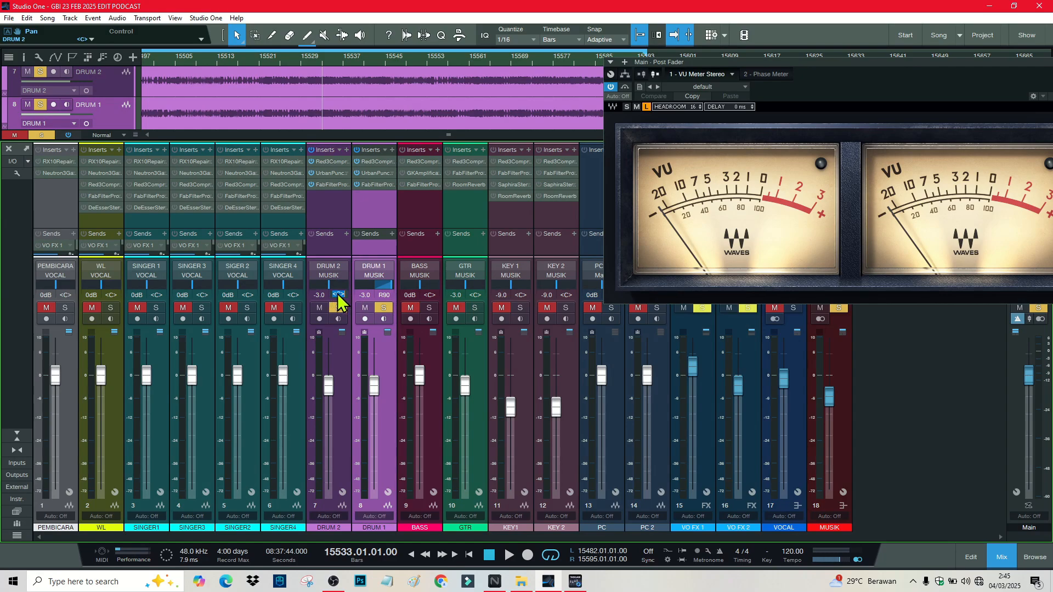
Step: Pan DRUM 2 to L90 and open the Main output Phase Meter beside the VU meter
{"action": "type", "text": "l90"}
{"action": "key", "text": "Return"}
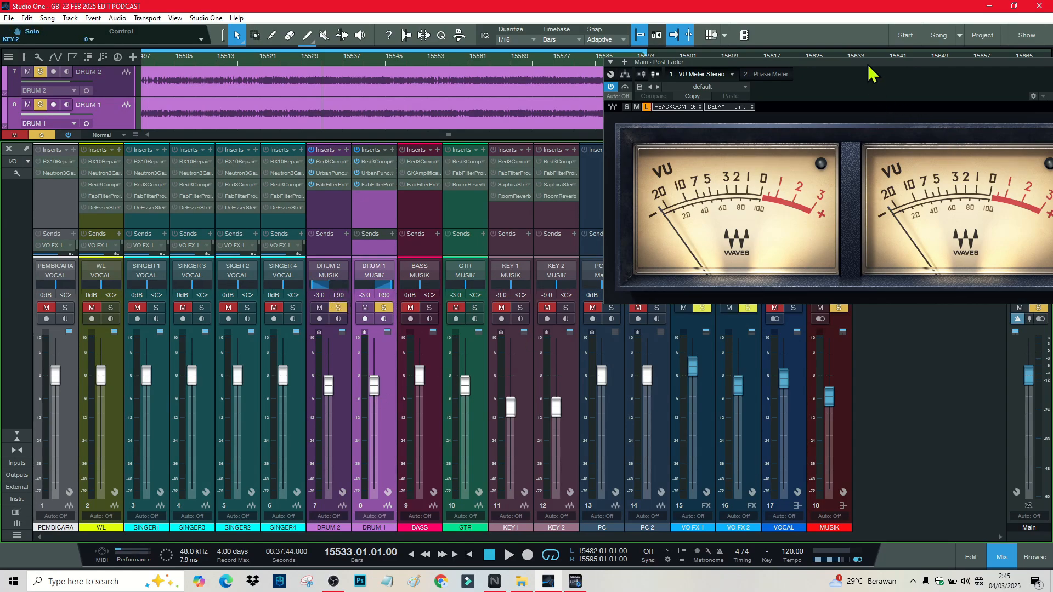
{"action": "left_click_drag", "start_coordinate": [872, 72], "coordinate": [766, 257]}
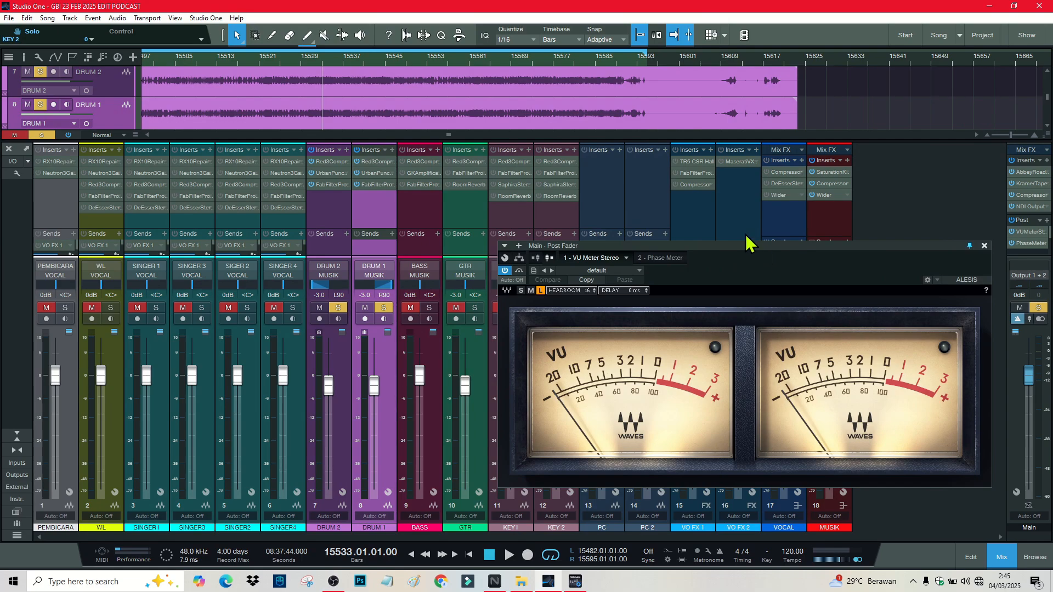
{"action": "left_click", "coordinate": [1030, 243]}
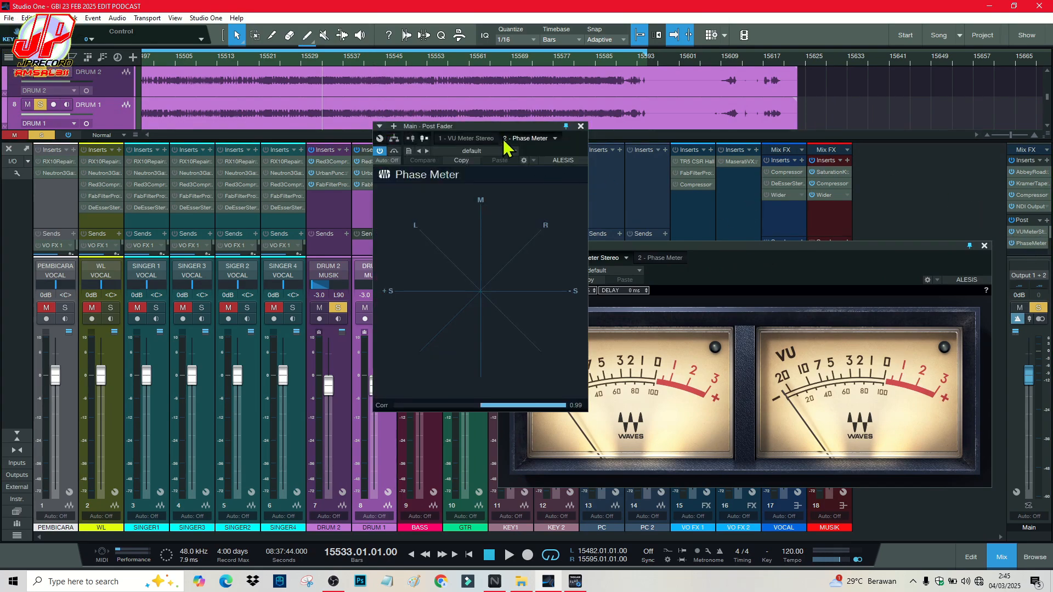
{"action": "left_click_drag", "start_coordinate": [490, 137], "coordinate": [790, 128]}
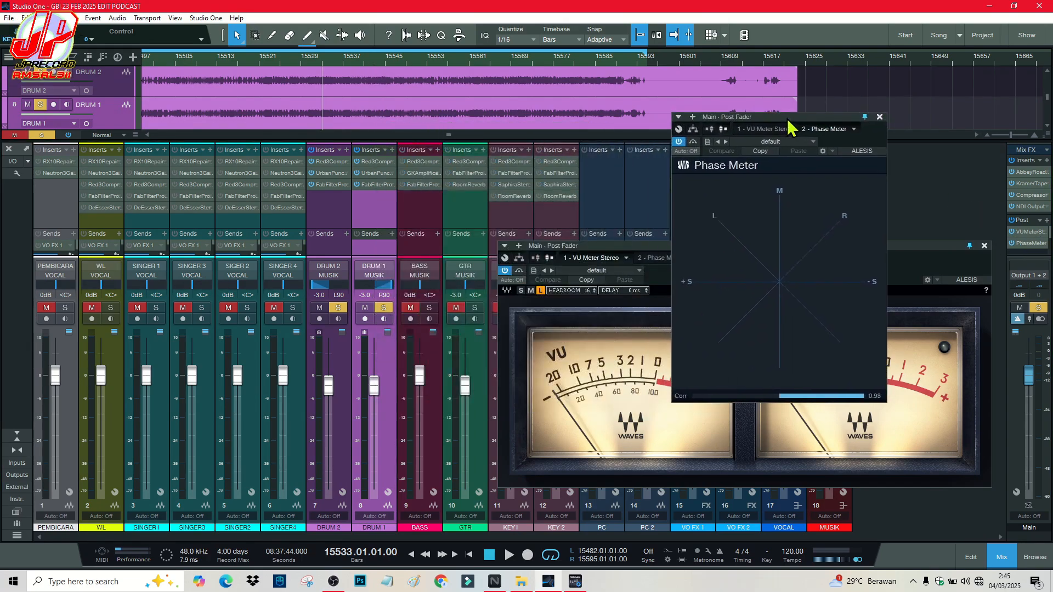
Step: Centre both drum pans and play to check correlation on the Phase Meter
{"action": "double_click", "coordinate": [383, 295]}
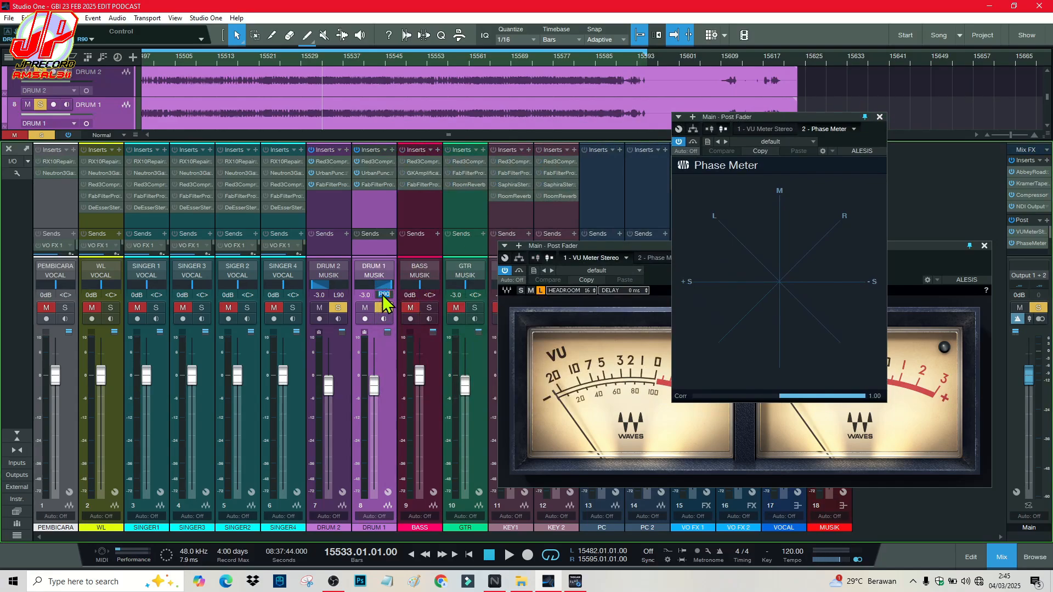
{"action": "type", "text": "c"}
{"action": "key", "text": "Return"}
{"action": "double_click", "coordinate": [339, 295]}
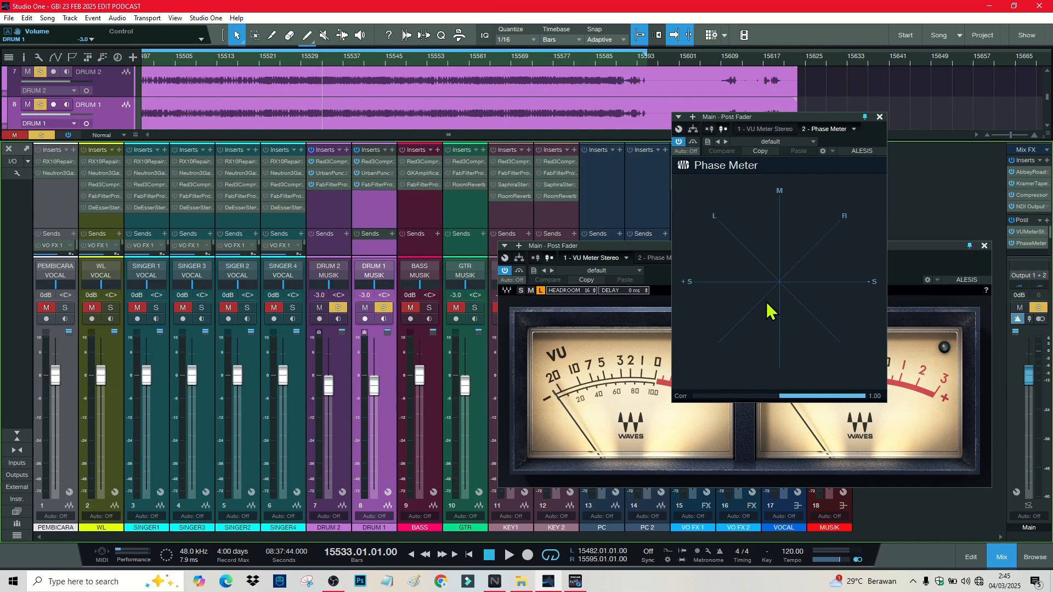
{"action": "key", "text": "space"}
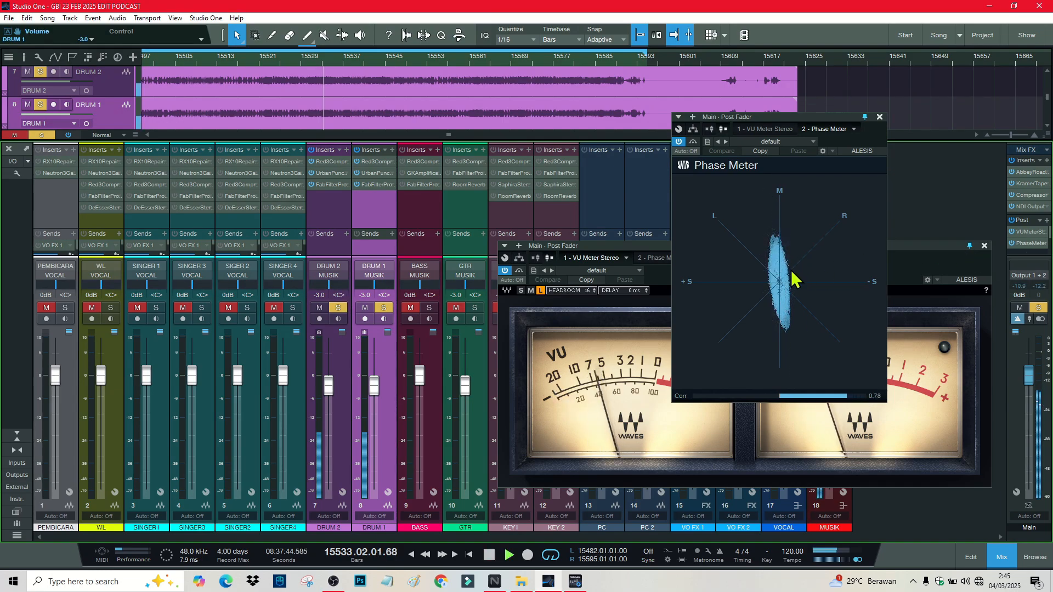
{"action": "key", "text": "space"}
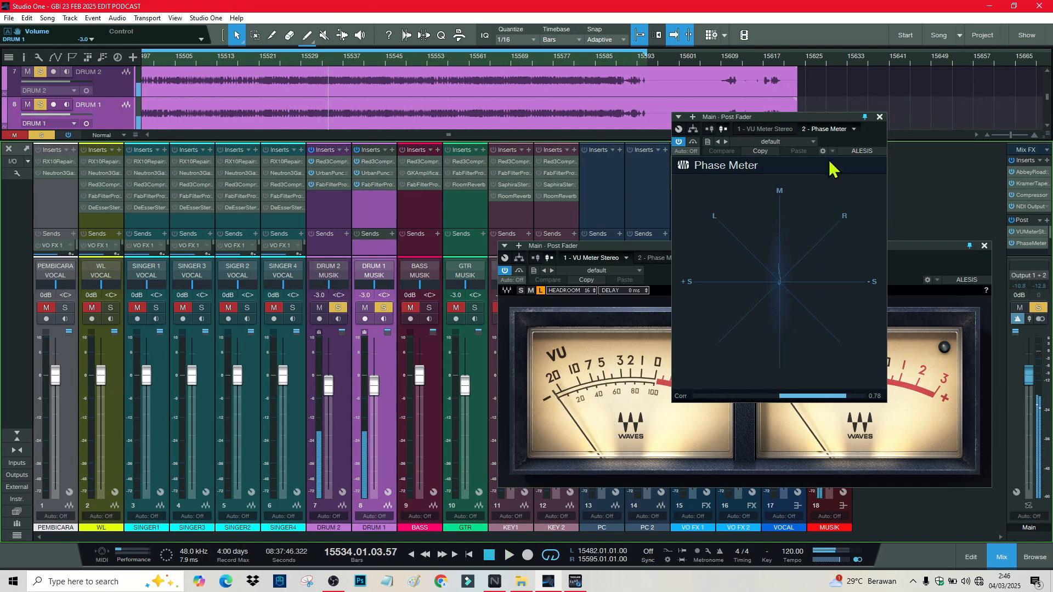
{"action": "left_click_drag", "start_coordinate": [796, 119], "coordinate": [615, 86]}
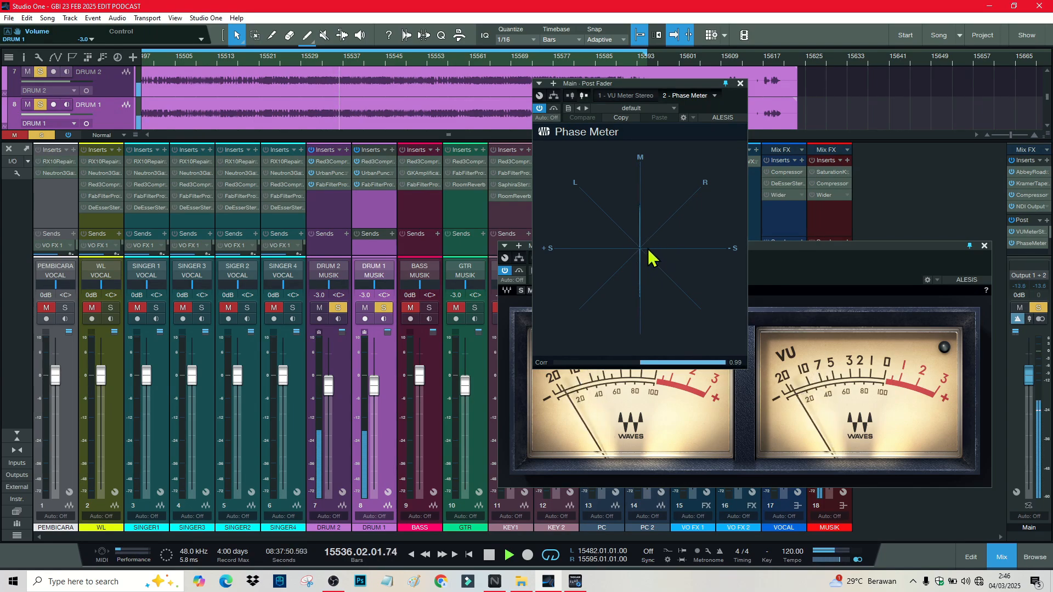
Step: Restore DRUM 1 to R90 and DRUM 2 to L90, then play the drum pair
{"action": "key", "text": "space"}
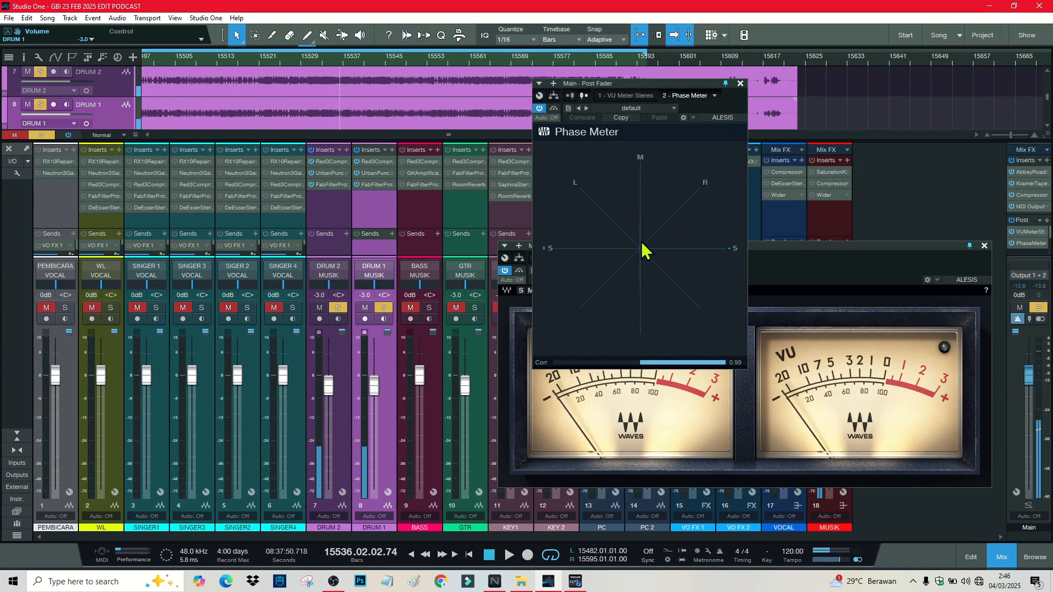
{"action": "double_click", "coordinate": [385, 295]}
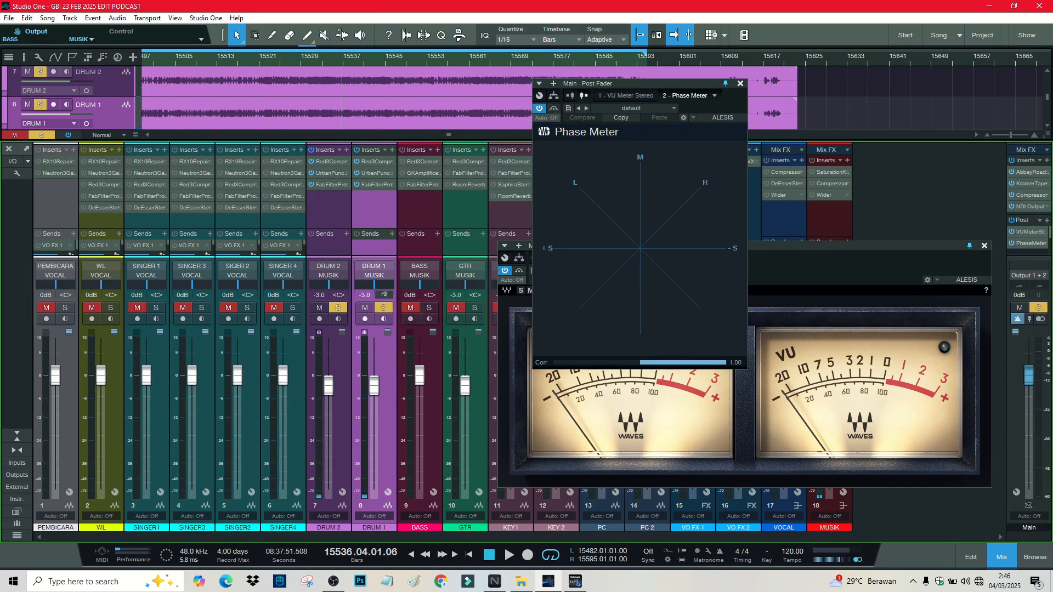
{"action": "key", "text": "Return"}
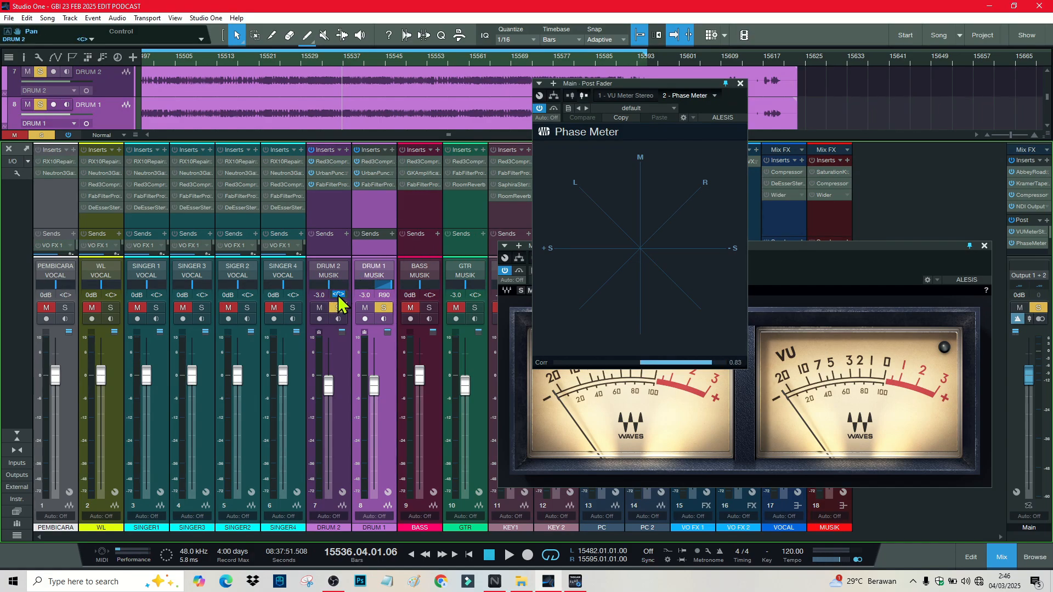
{"action": "key", "text": "BackSpace"}
{"action": "type", "text": "l90"}
{"action": "key", "text": "Return"}
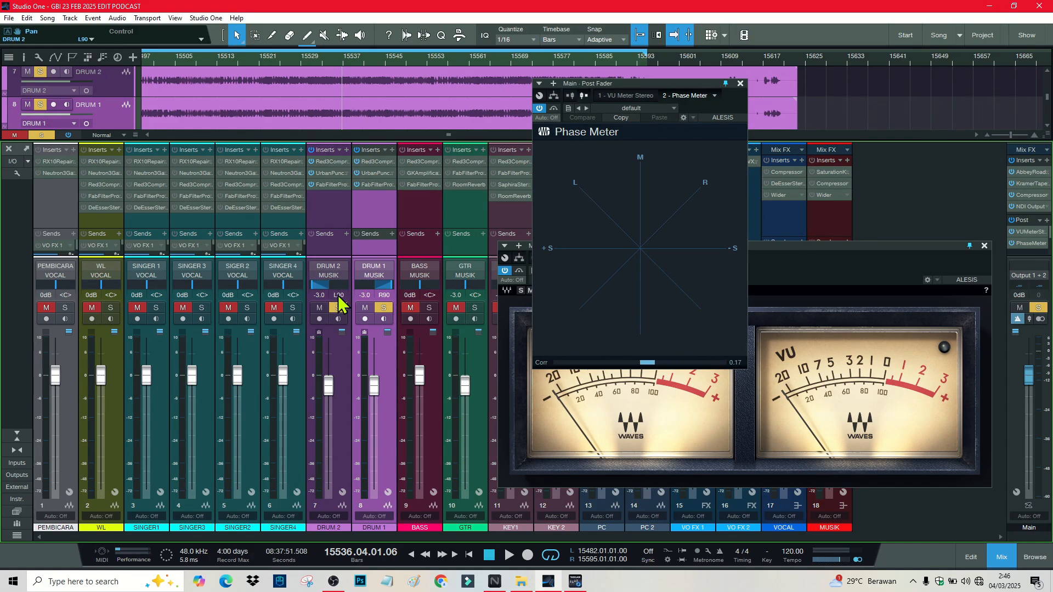
{"action": "key", "text": "space"}
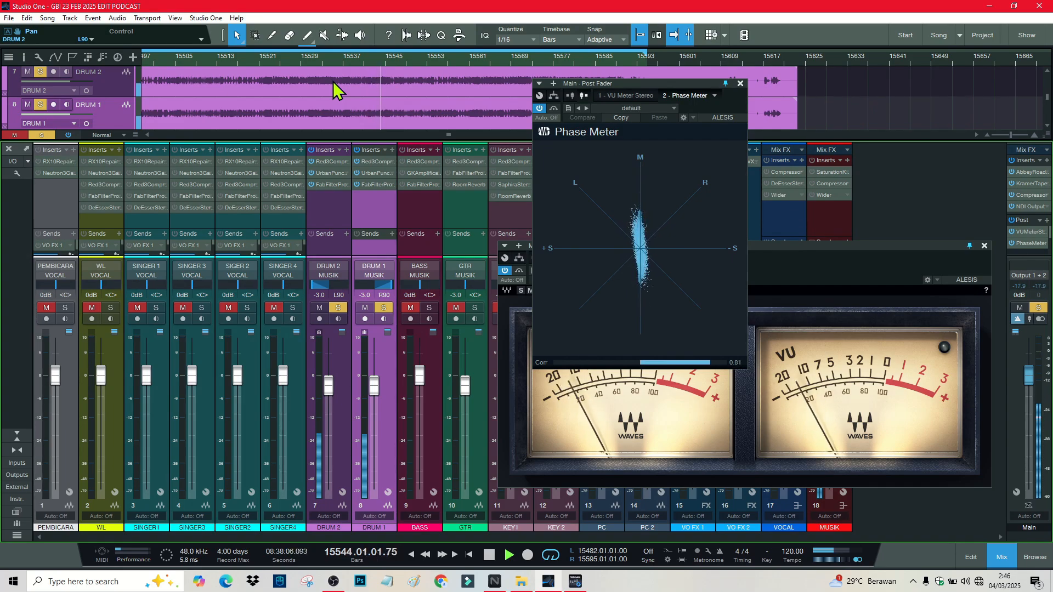
Step: Solo BASS alone, unsolo the drums, audition it, and open its Red 3 Compressor
{"action": "key", "text": "space"}
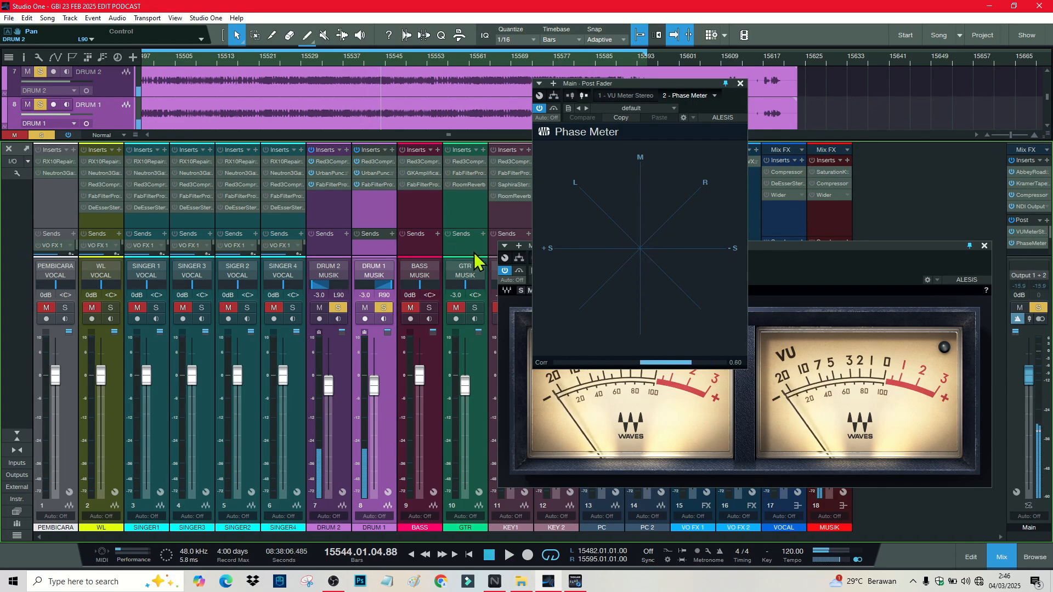
{"action": "left_click", "coordinate": [429, 308]}
{"action": "left_click", "coordinate": [386, 309]}
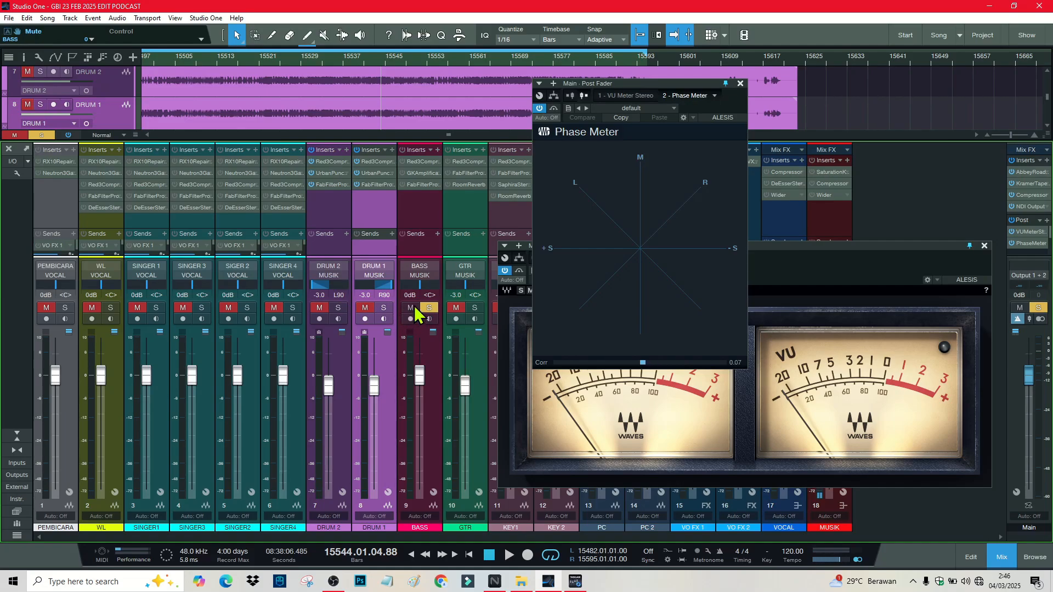
{"action": "key", "text": "space"}
{"action": "left_click", "coordinate": [426, 209]}
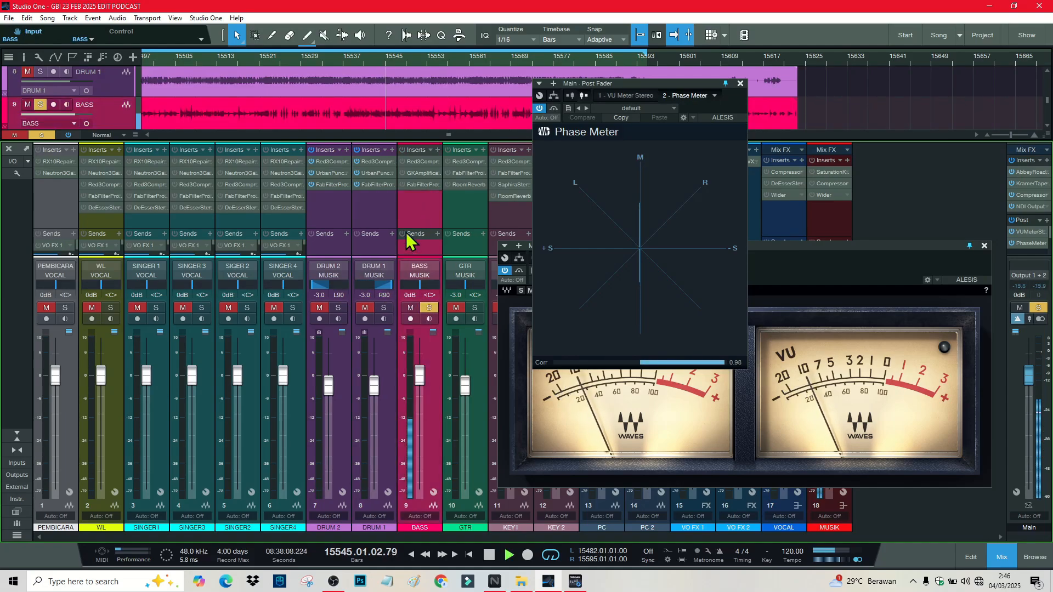
{"action": "key", "text": "space"}
{"action": "left_click", "coordinate": [424, 163]}
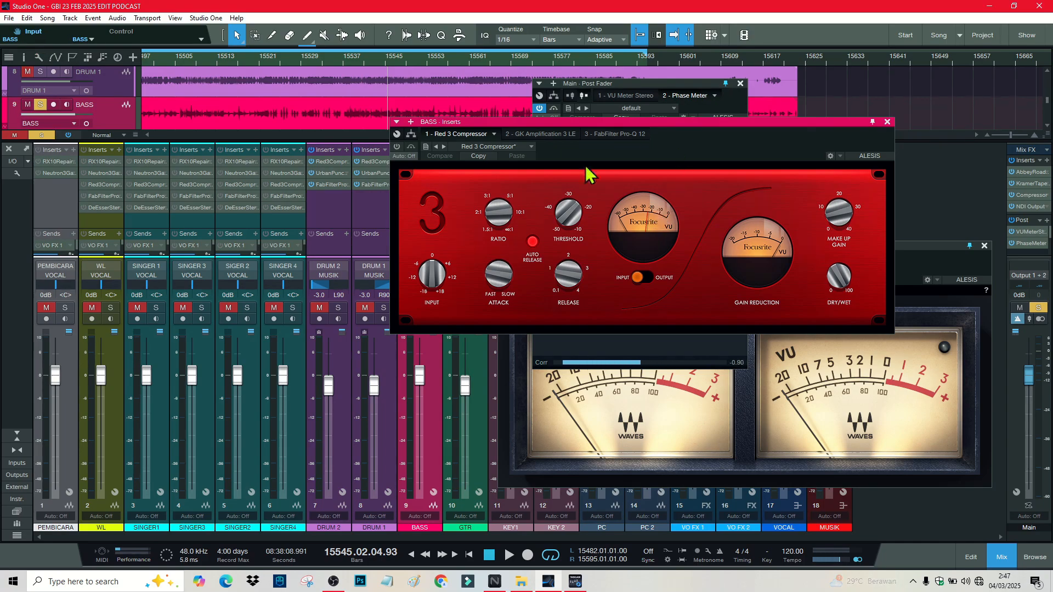
Step: Play the bass, toggle the Red 3 Compressor to compare, and show the GK Amplification 3 LE amp
{"action": "left_click_drag", "start_coordinate": [624, 130], "coordinate": [584, 133]}
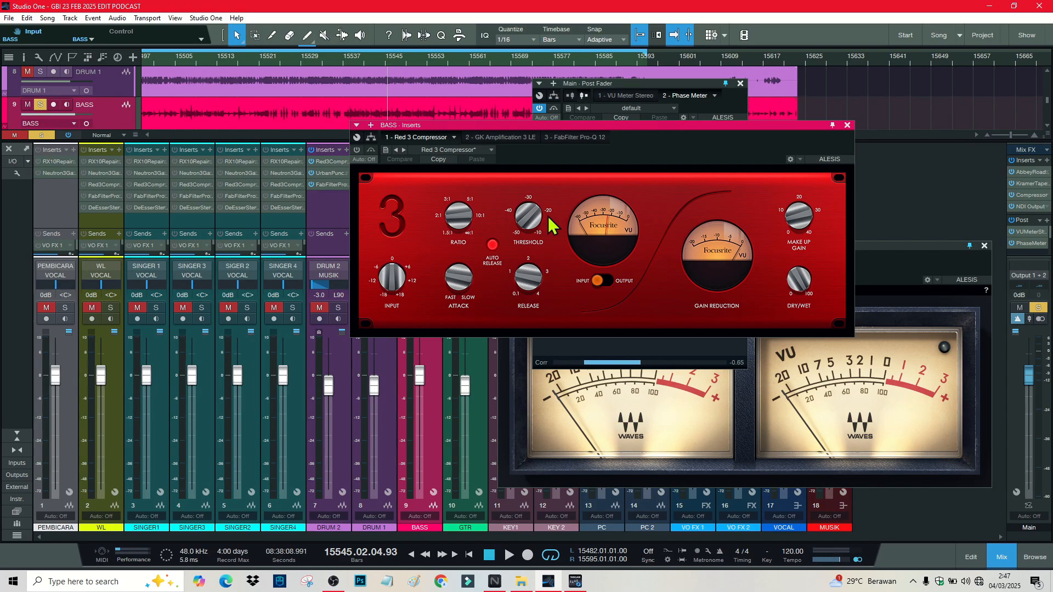
{"action": "key", "text": "space"}
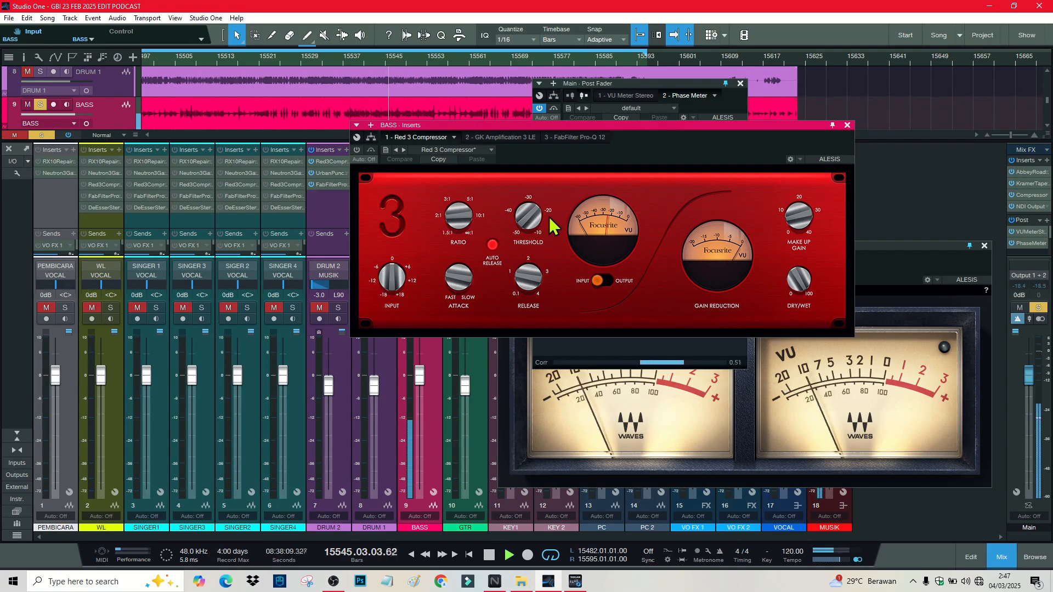
{"action": "left_click", "coordinate": [355, 150]}
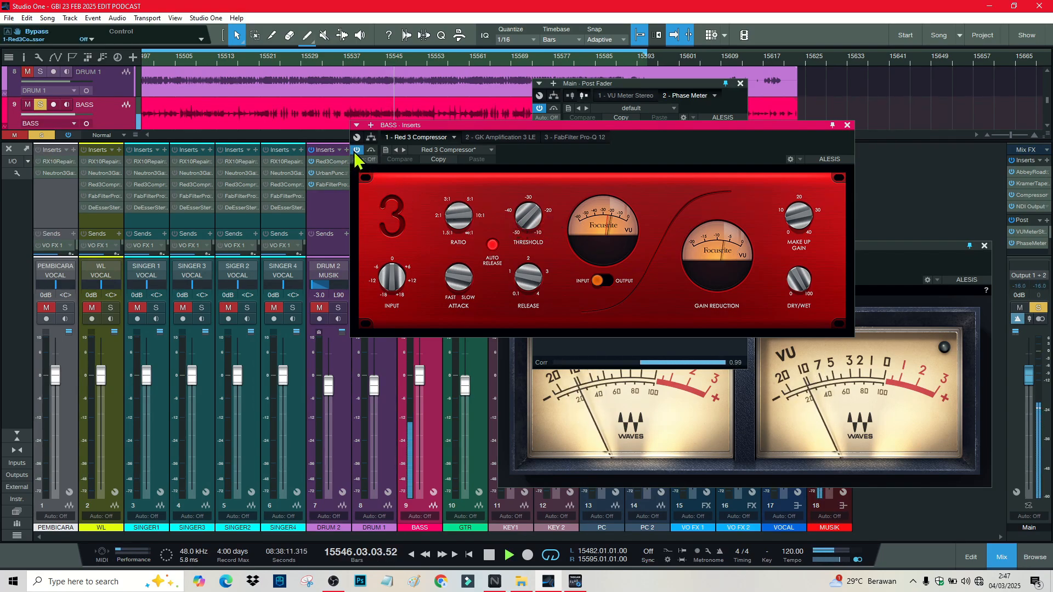
{"action": "left_click", "coordinate": [504, 137]}
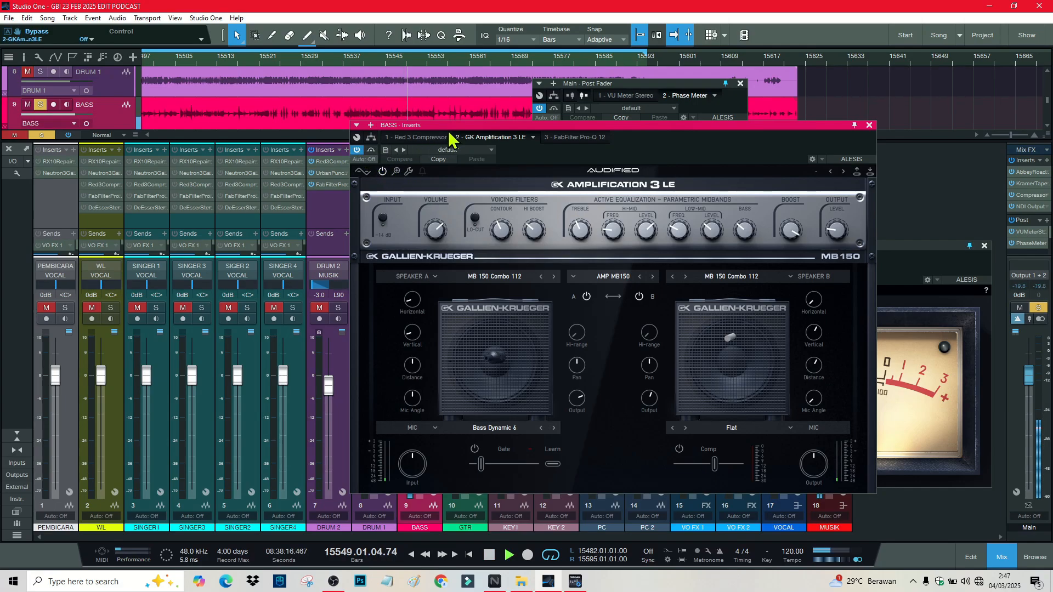
Step: Raise the GK Amplification branch of the BASS splitter routing to +2.0 dB, then minimize OBS
{"action": "left_click_drag", "start_coordinate": [451, 137], "coordinate": [201, 94]}
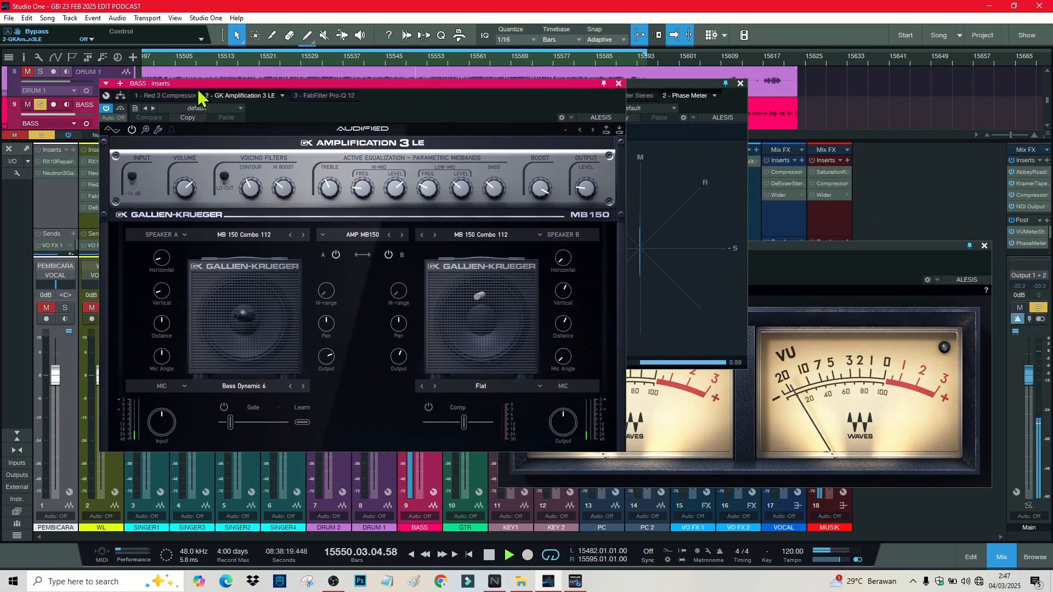
{"action": "left_click", "coordinate": [121, 96]}
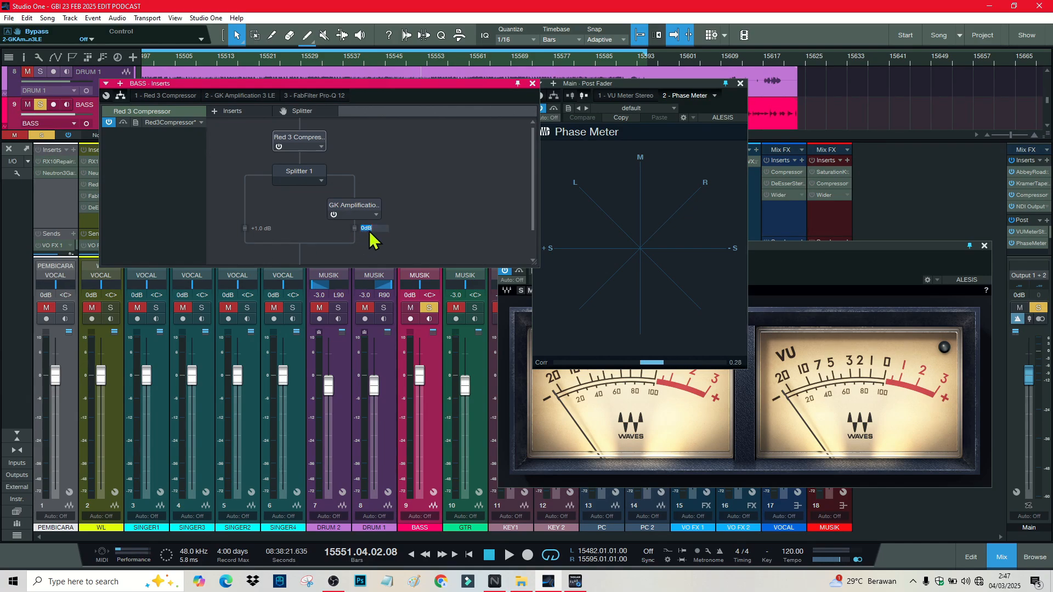
{"action": "key", "text": "Return"}
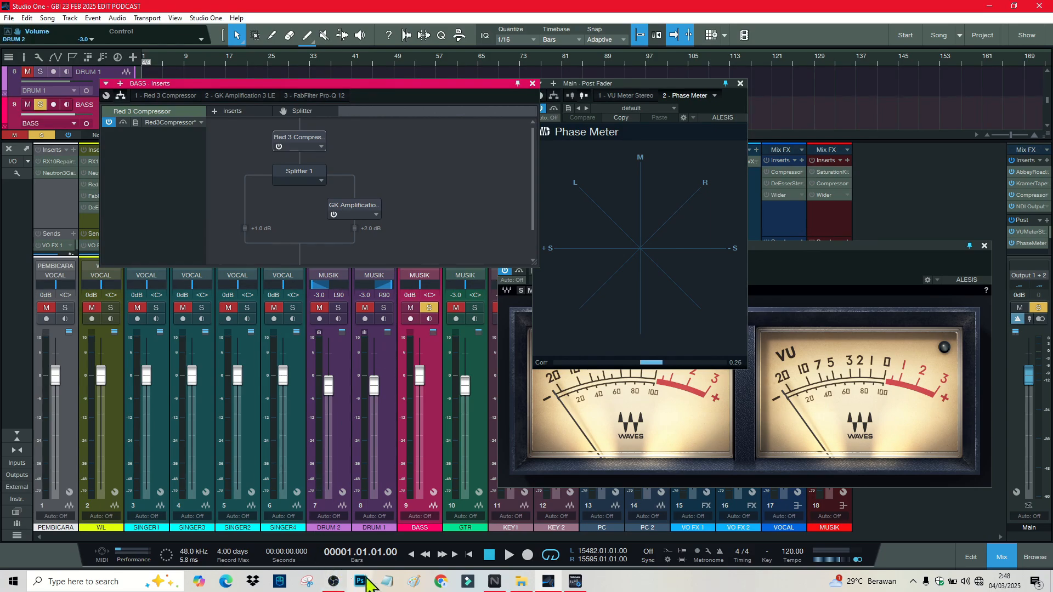
{"action": "left_click", "coordinate": [335, 584]}
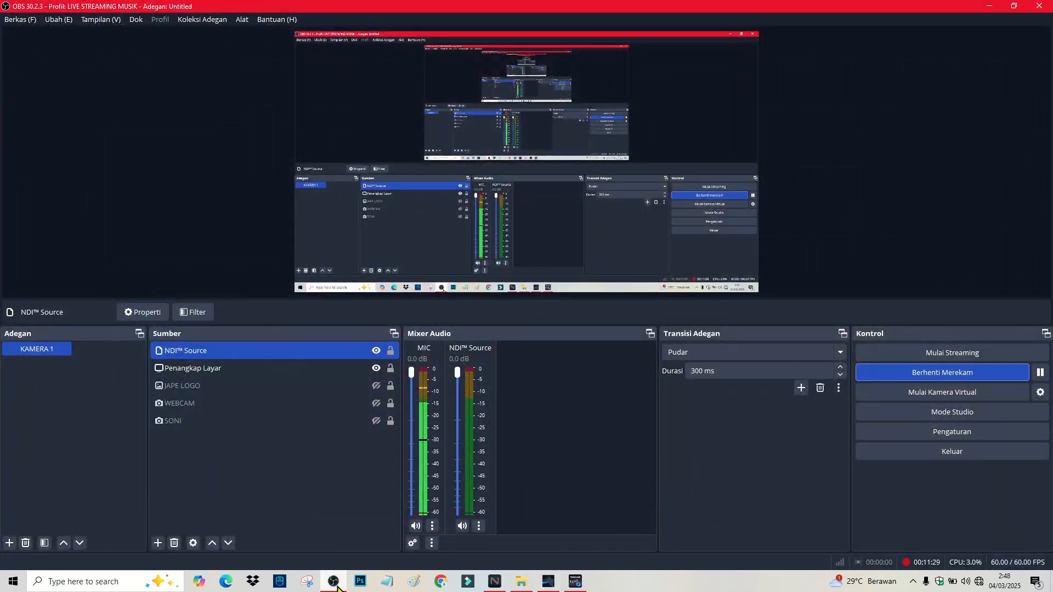
{"action": "left_click", "coordinate": [335, 582]}
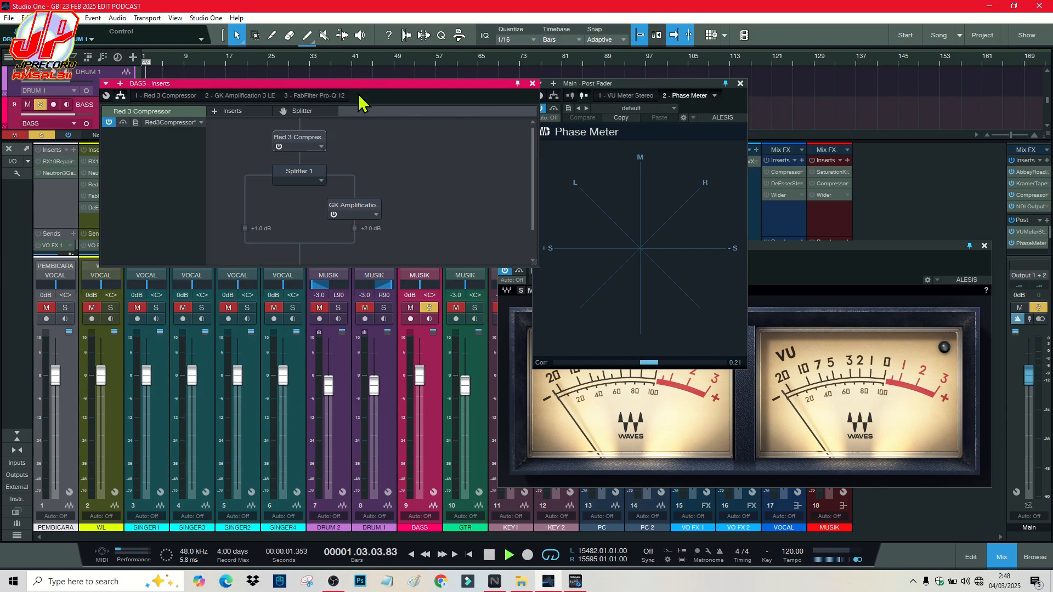
Step: Close the mixer to show the full arrangement and stop playback
{"action": "left_click_drag", "start_coordinate": [359, 88], "coordinate": [757, 91]}
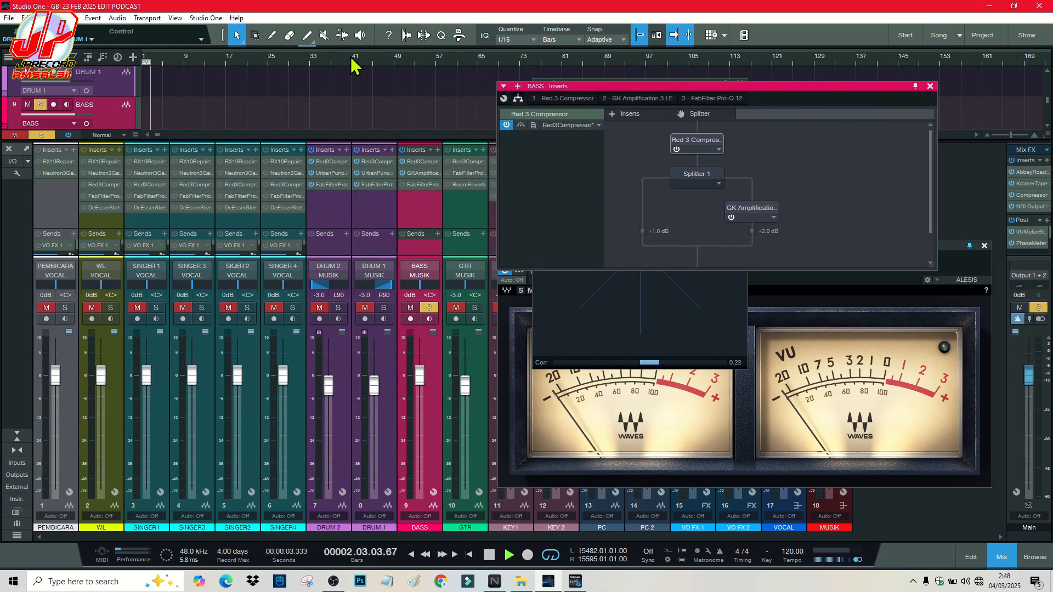
{"action": "left_click_drag", "start_coordinate": [351, 58], "coordinate": [283, 2]}
{"action": "left_click", "coordinate": [9, 149]}
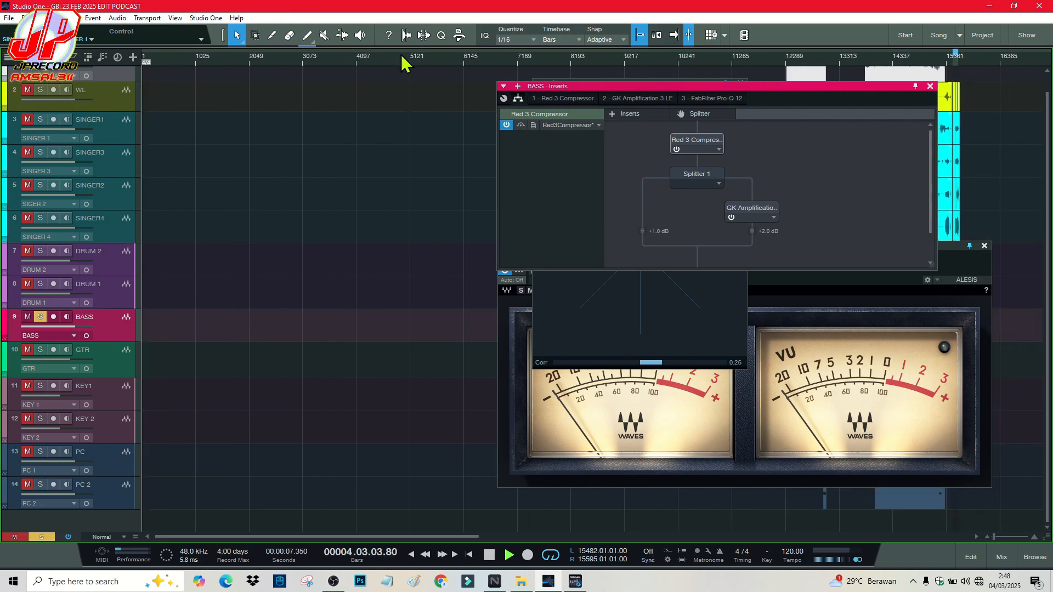
{"action": "key", "text": "f"}
{"action": "key", "text": "space"}
Step: Zoom into the clips, replay from about bar 15540, and show the GK Amplification 3 LE amp
{"action": "left_click_drag", "start_coordinate": [978, 58], "coordinate": [957, 104]}
{"action": "left_click_drag", "start_coordinate": [489, 66], "coordinate": [325, 98]}
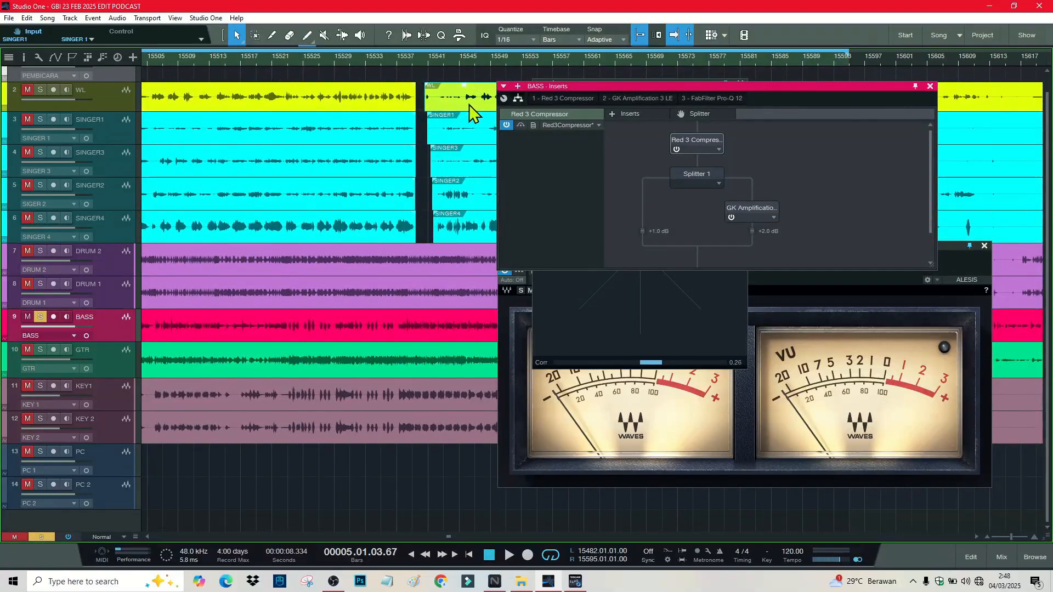
{"action": "left_click", "coordinate": [419, 61]}
{"action": "key", "text": "space"}
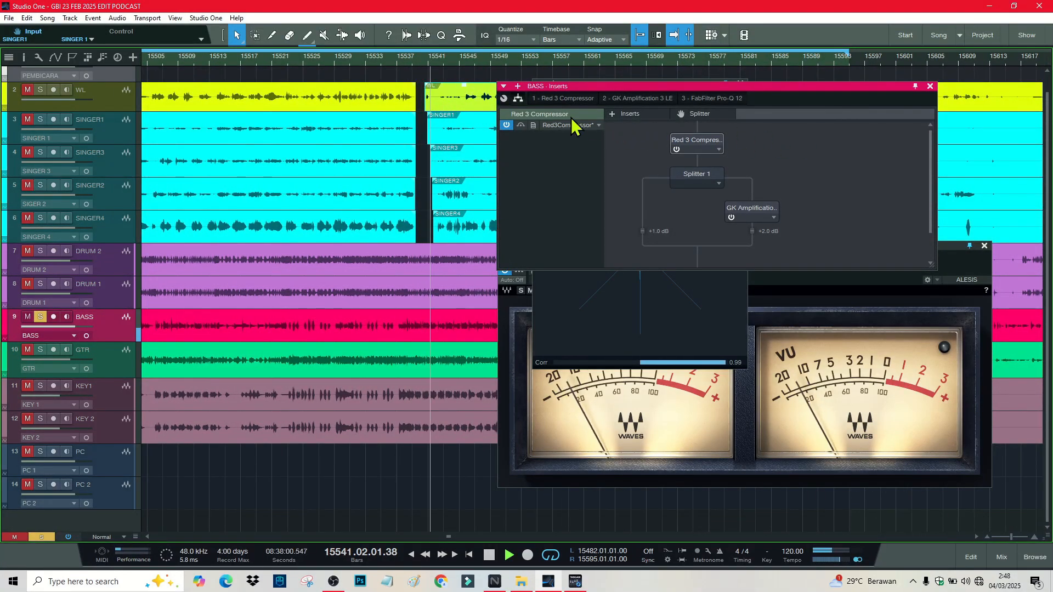
{"action": "left_click", "coordinate": [657, 100]}
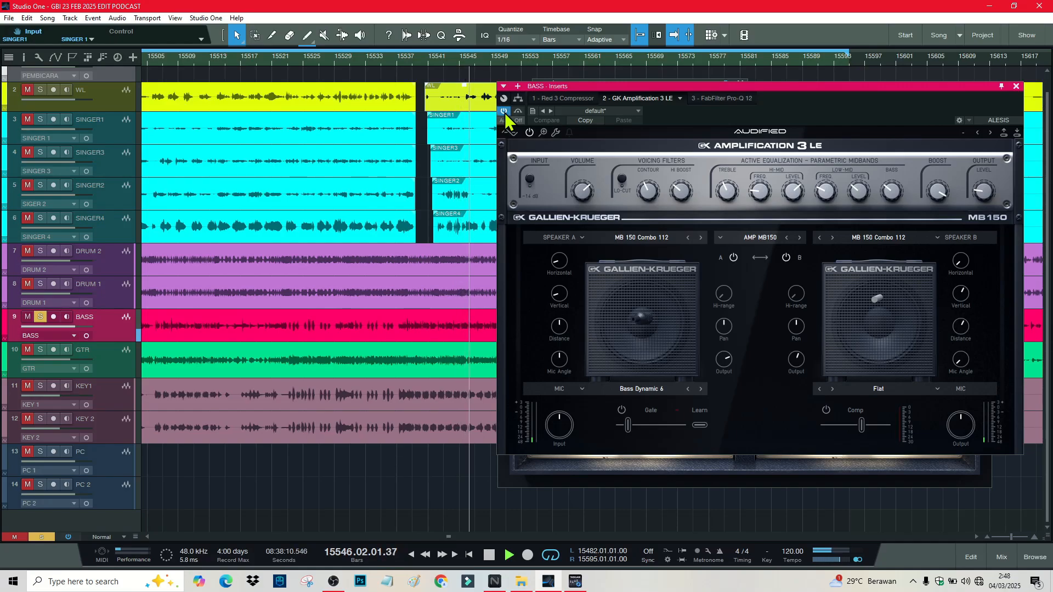
Step: Bypass and re-enable the GK amp, then view the FabFilter Pro-Q 3 EQ on the bass
{"action": "left_click", "coordinate": [505, 113]}
{"action": "left_click", "coordinate": [505, 112]}
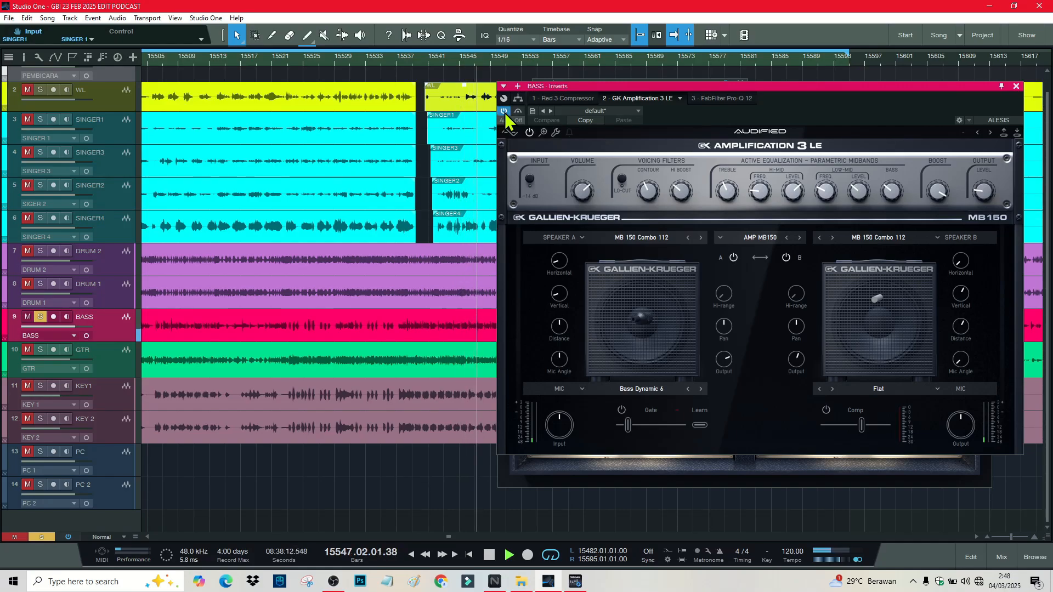
{"action": "left_click", "coordinate": [714, 100]}
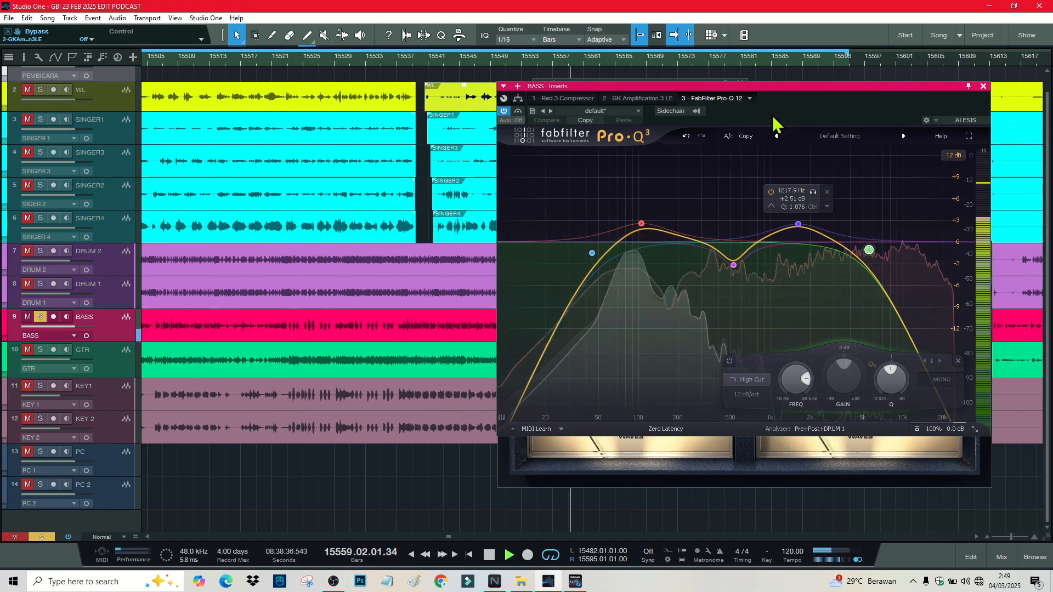
Step: Close the BASS inserts and Phase Meter windows and replay from bar 15541
{"action": "left_click", "coordinate": [983, 86]}
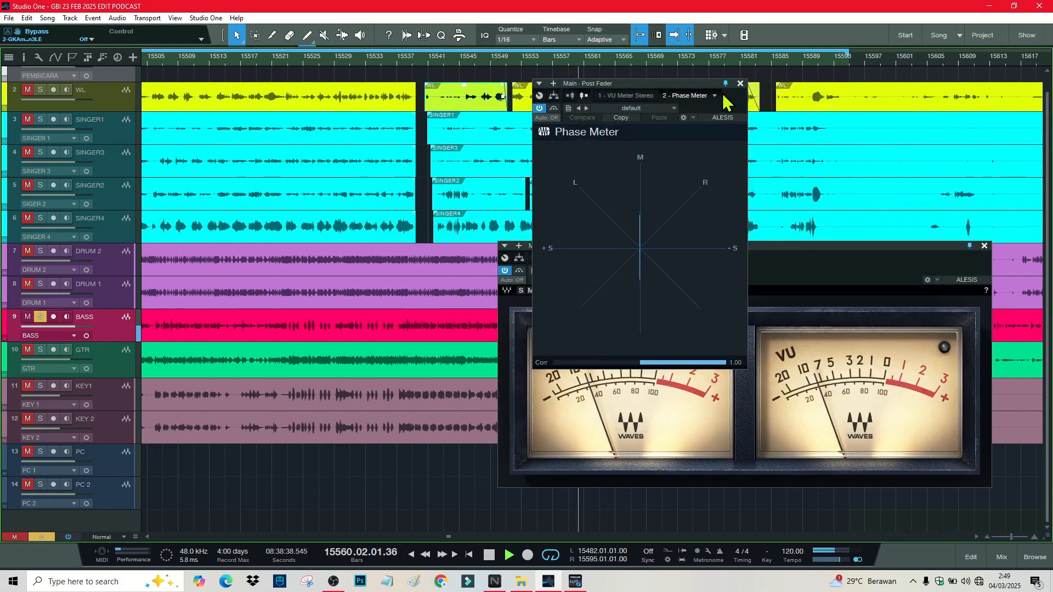
{"action": "left_click", "coordinate": [740, 83]}
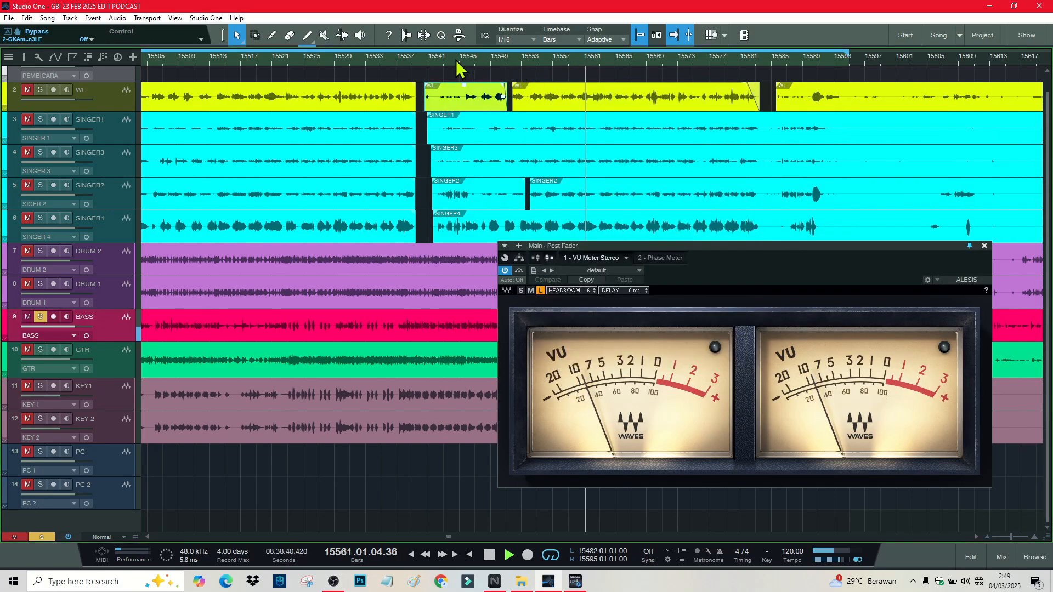
{"action": "left_click_drag", "start_coordinate": [456, 60], "coordinate": [433, 51]}
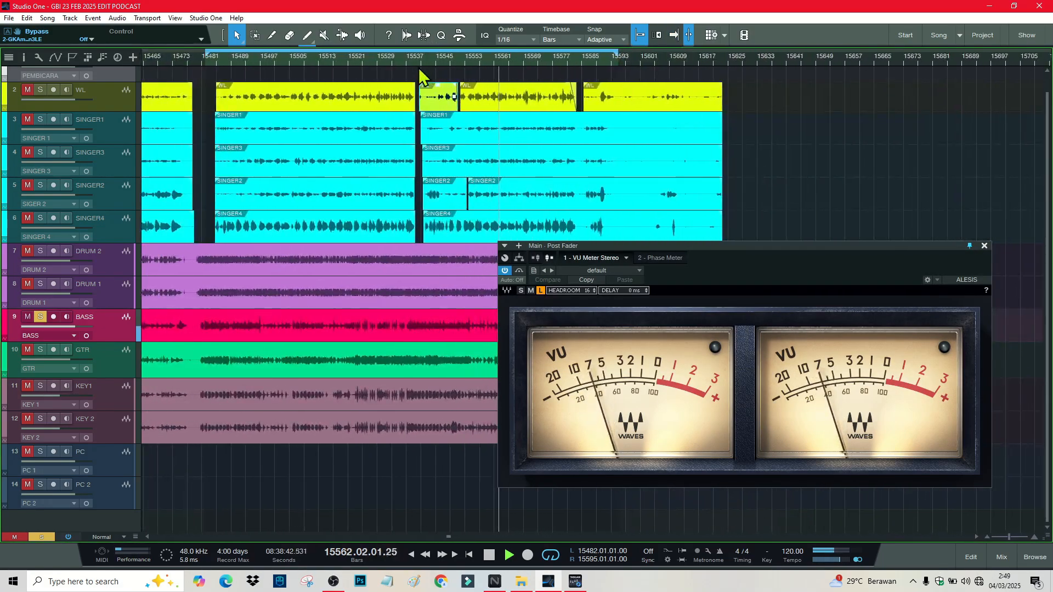
{"action": "left_click", "coordinate": [422, 58]}
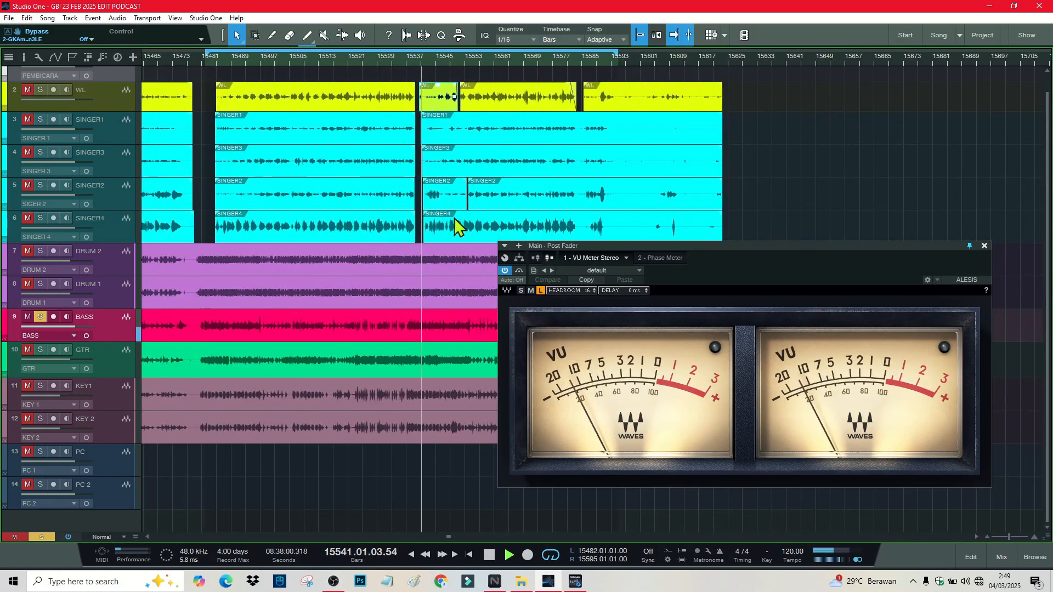
Step: Reopen the mixer, solo DRUM 1 alongside the bass, and set BASS volume to +1 dB
{"action": "left_click", "coordinate": [996, 558]}
{"action": "left_click", "coordinate": [383, 309]}
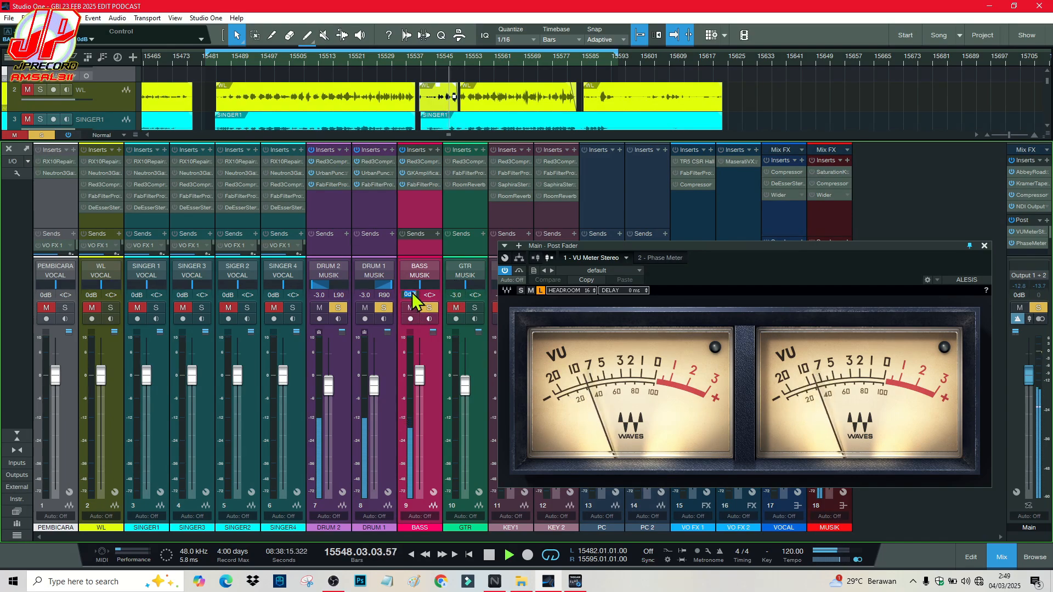
{"action": "type", "text": "1"}
{"action": "key", "text": "Return"}
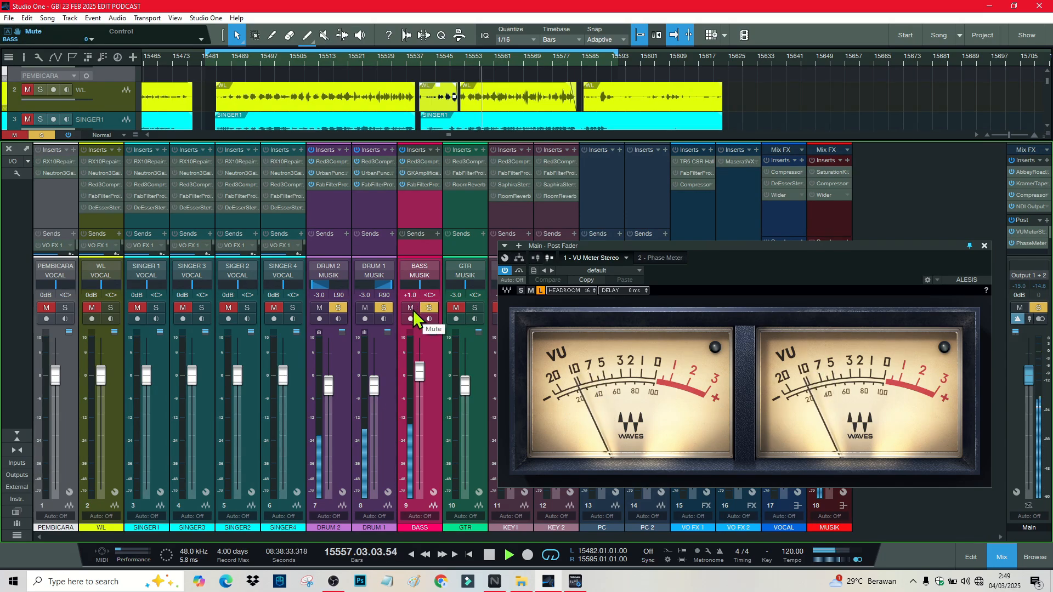
Step: Adjust the BASS volume value, replay from about bar 15510, and reposition the VU meter window
{"action": "left_click", "coordinate": [415, 294]}
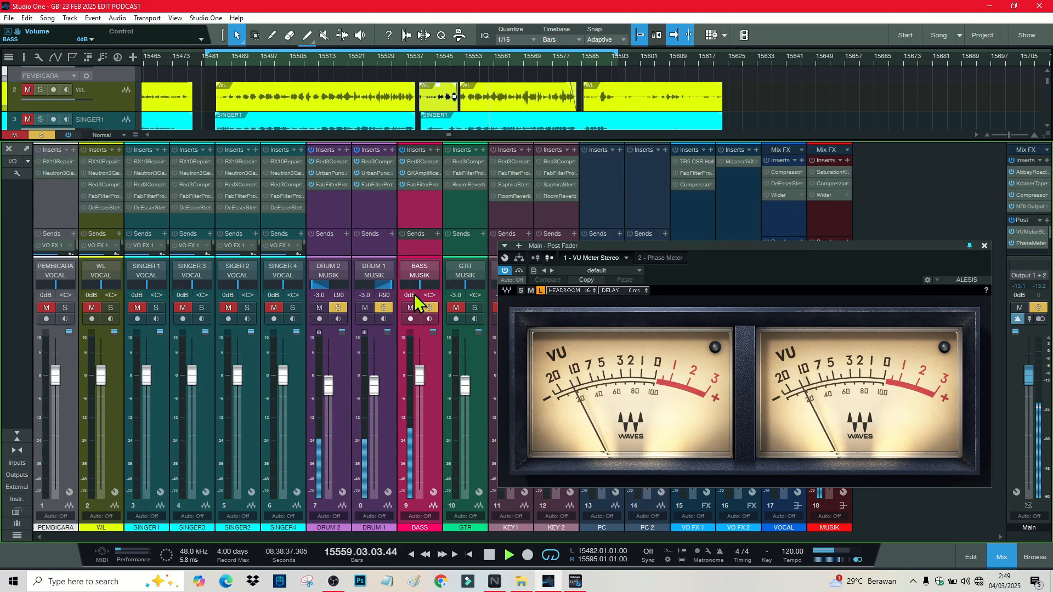
{"action": "left_click", "coordinate": [308, 66]}
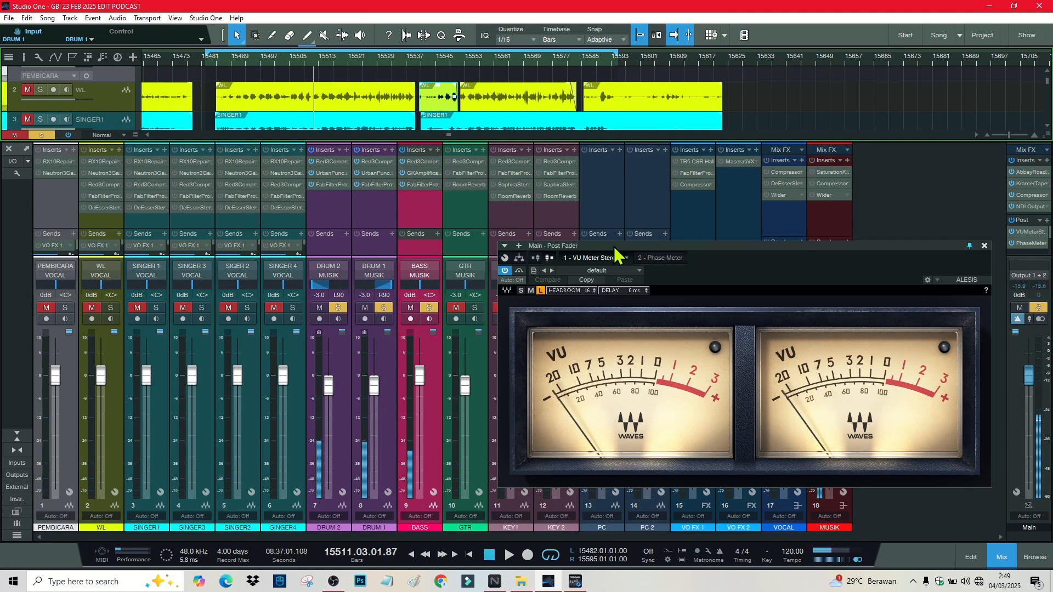
{"action": "left_click_drag", "start_coordinate": [617, 249], "coordinate": [779, 149]}
Step: Solo GTR and take BASS, DRUM 1 and DRUM 2 out of solo
{"action": "left_click", "coordinate": [475, 308]}
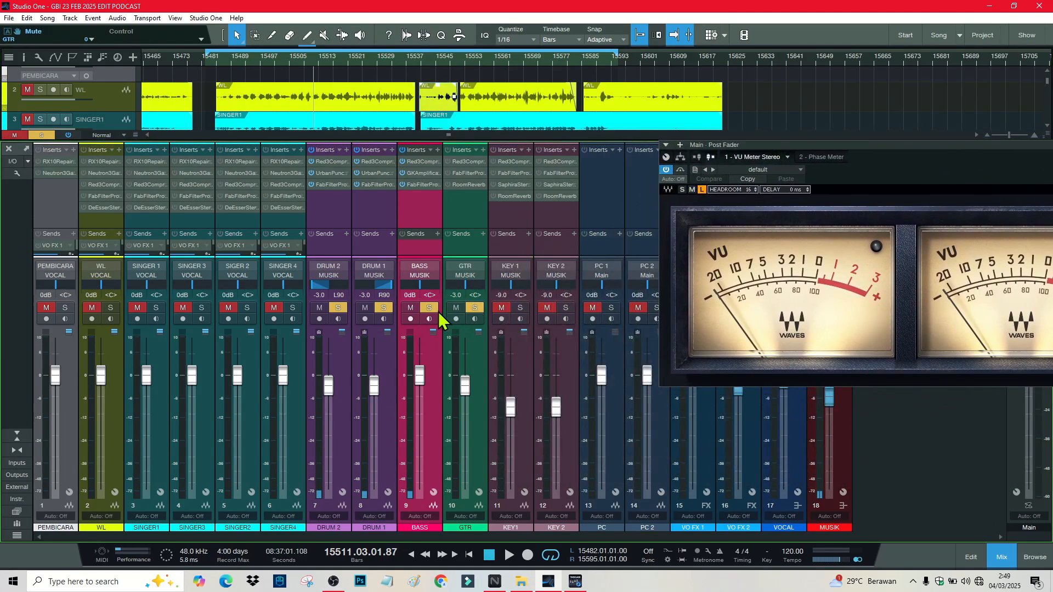
{"action": "left_click", "coordinate": [429, 308]}
{"action": "left_click", "coordinate": [383, 309]}
{"action": "left_click", "coordinate": [338, 308]}
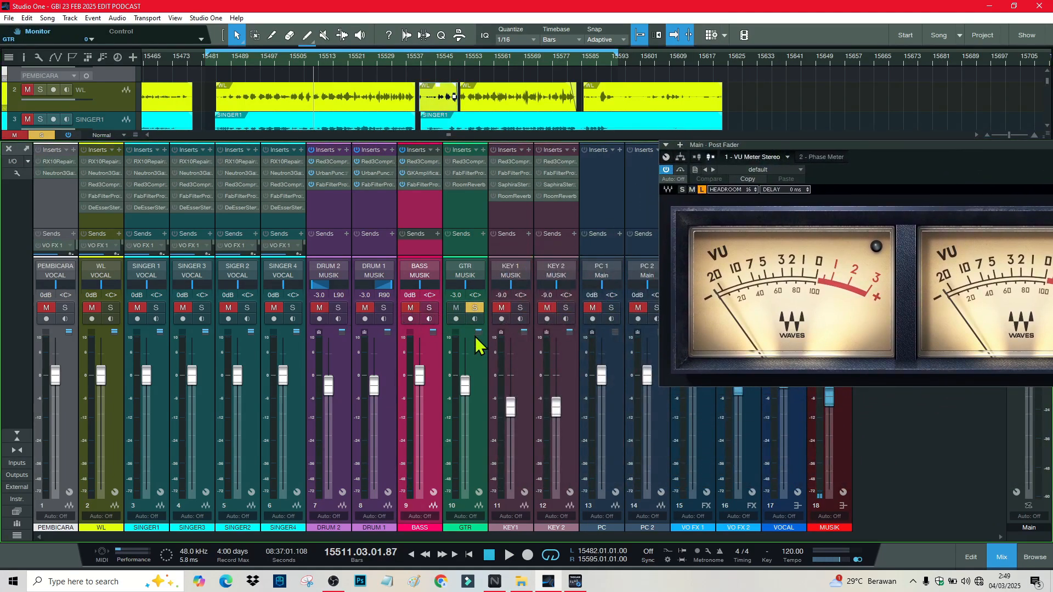
Step: Review GTR's Pro-Q 3 EQ in its effect chain, then switch on its Room Reverb
{"action": "left_click", "coordinate": [460, 208]}
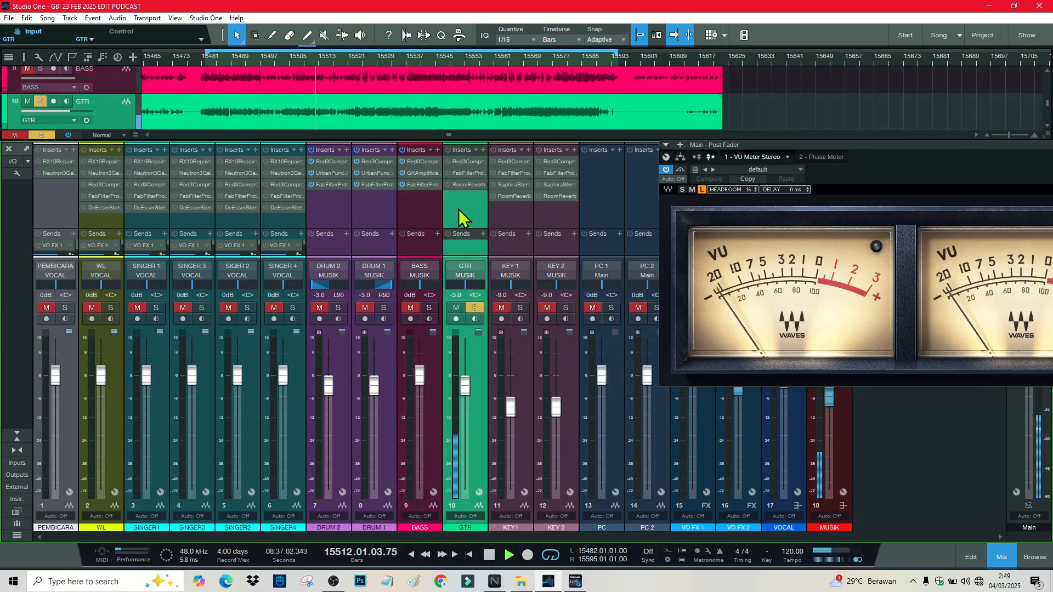
{"action": "left_click", "coordinate": [465, 165]}
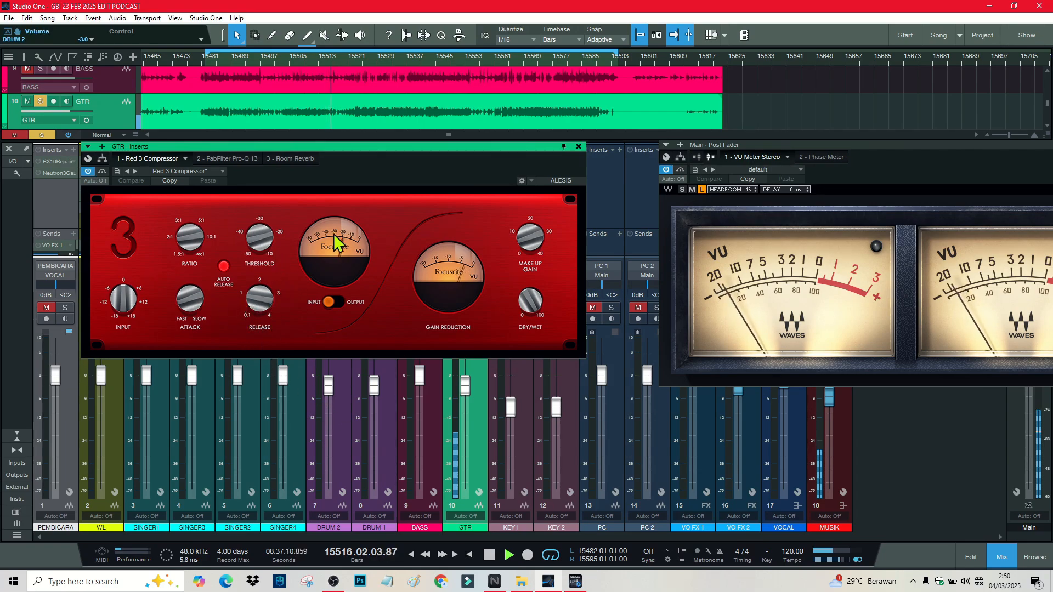
{"action": "left_click", "coordinate": [227, 160]}
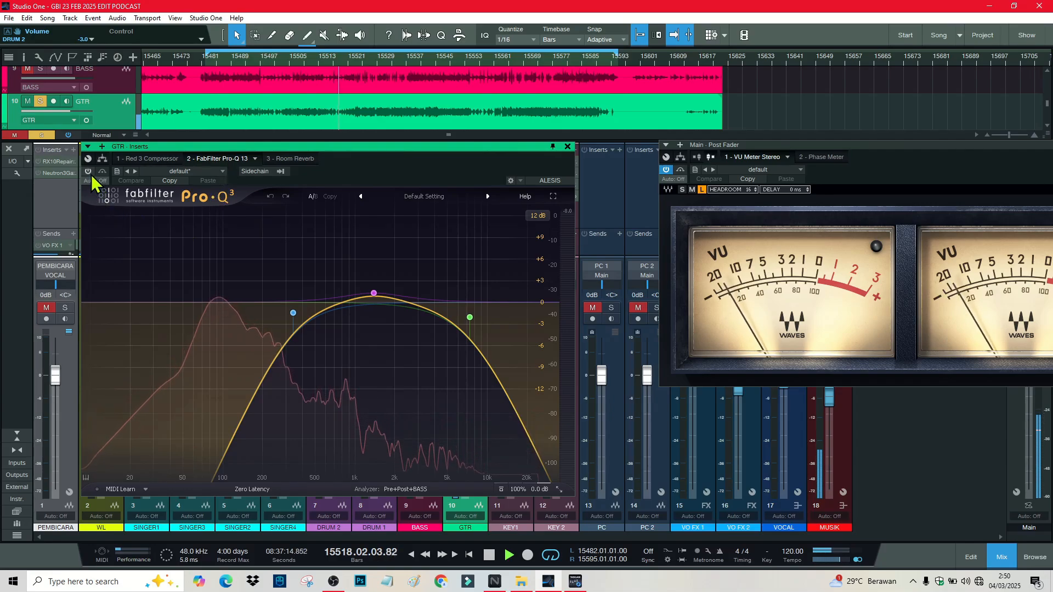
{"action": "left_click_drag", "start_coordinate": [314, 147], "coordinate": [530, 41]}
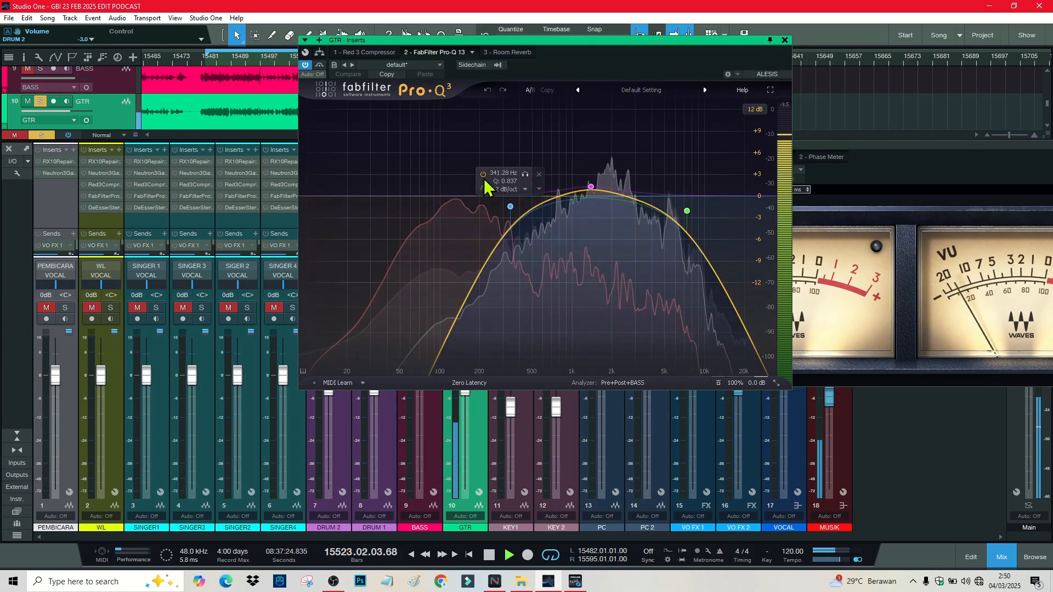
{"action": "left_click", "coordinate": [508, 53]}
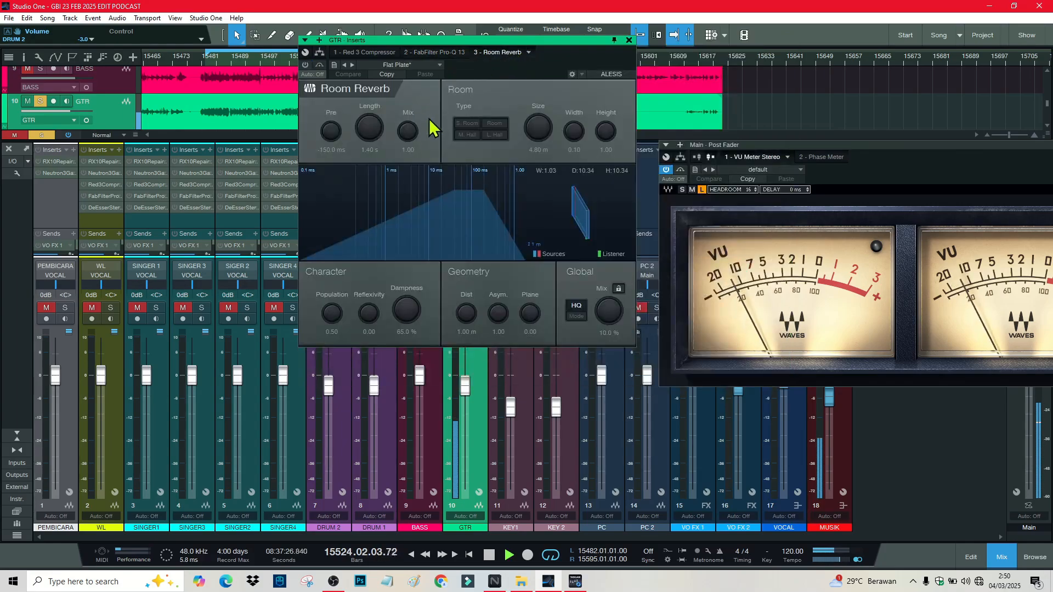
{"action": "left_click", "coordinate": [306, 65]}
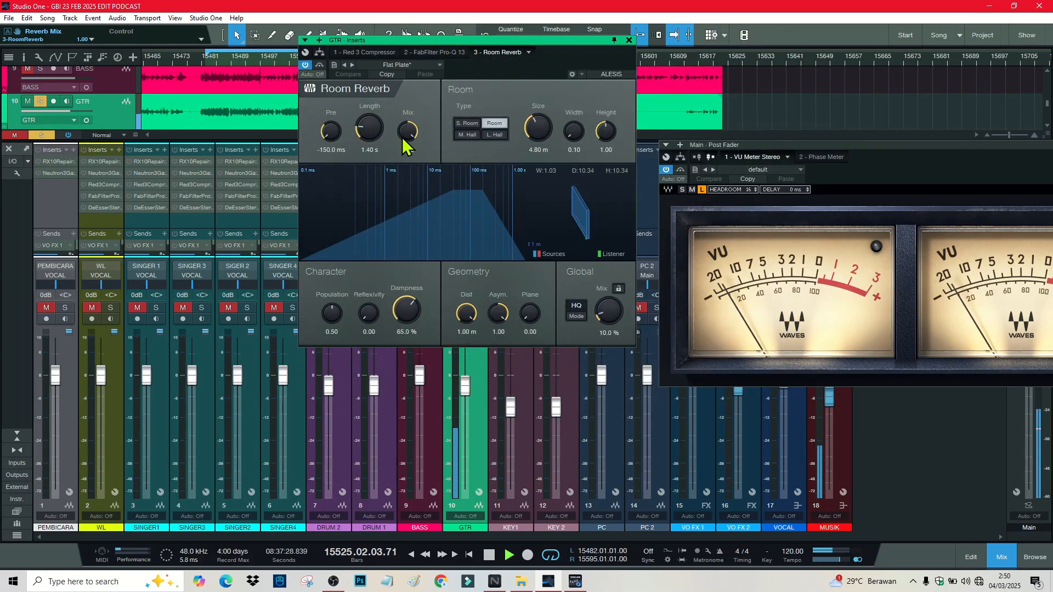
{"action": "key", "text": "space"}
{"action": "left_click", "coordinate": [629, 41]}
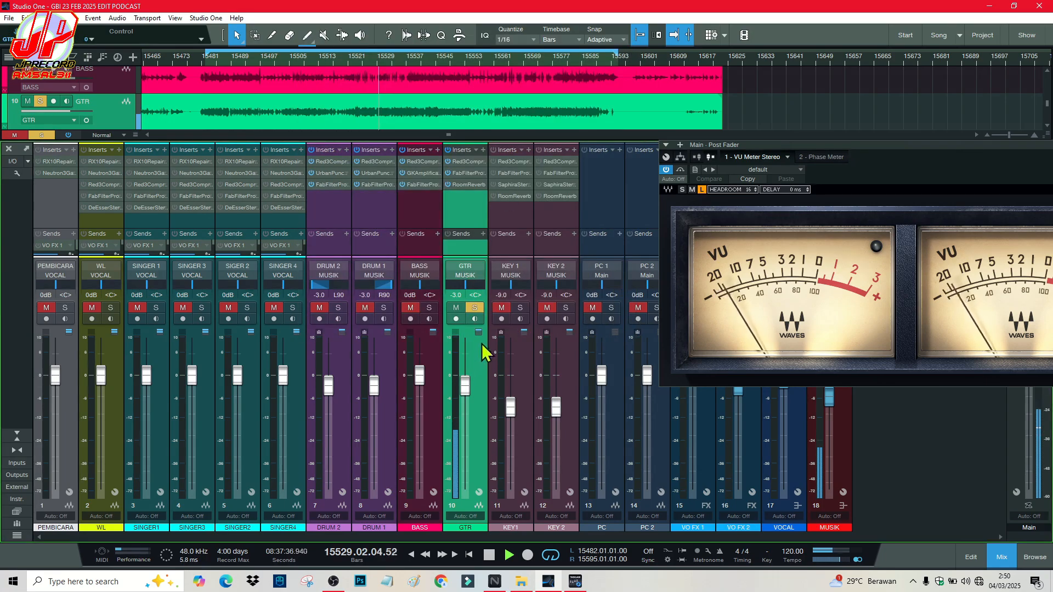
Step: Solo BASS and the drums and adjust the GTR channel's volume value
{"action": "left_click", "coordinate": [430, 309]}
{"action": "left_click", "coordinate": [384, 309]}
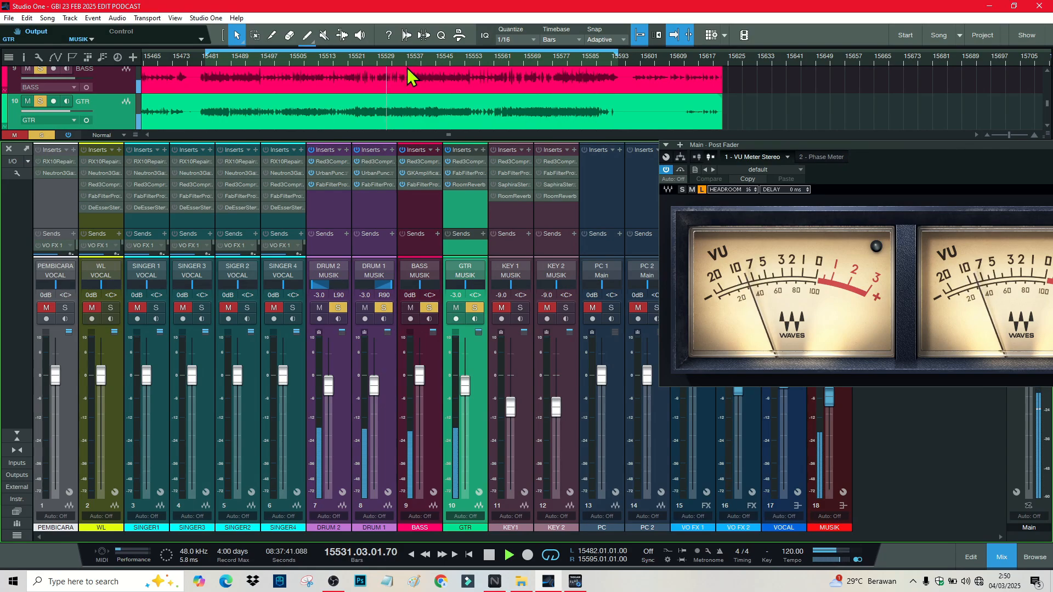
{"action": "left_click", "coordinate": [460, 295]}
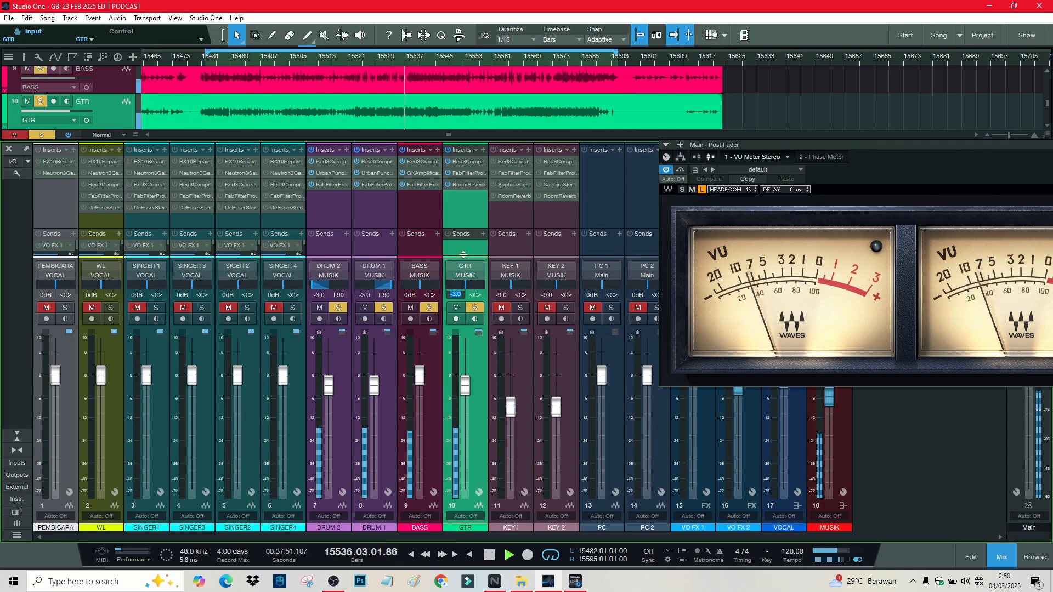
{"action": "left_click", "coordinate": [472, 208]}
{"action": "key", "text": "space"}
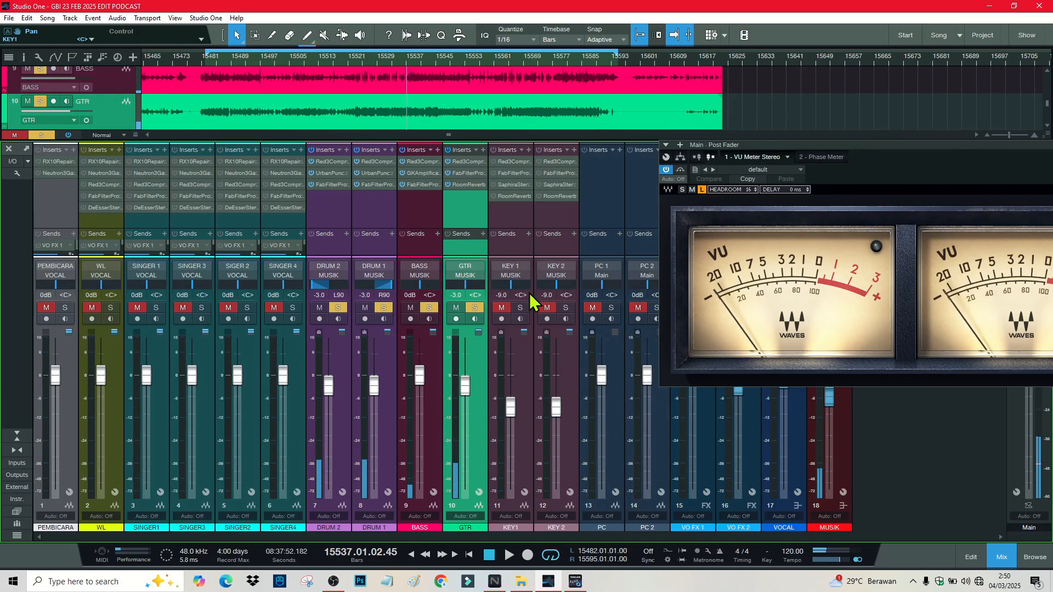
Step: Move the solo from GTR, BASS and drums to KEY 1 and KEY 2, then play
{"action": "left_click", "coordinate": [520, 308]}
{"action": "left_click", "coordinate": [475, 307]}
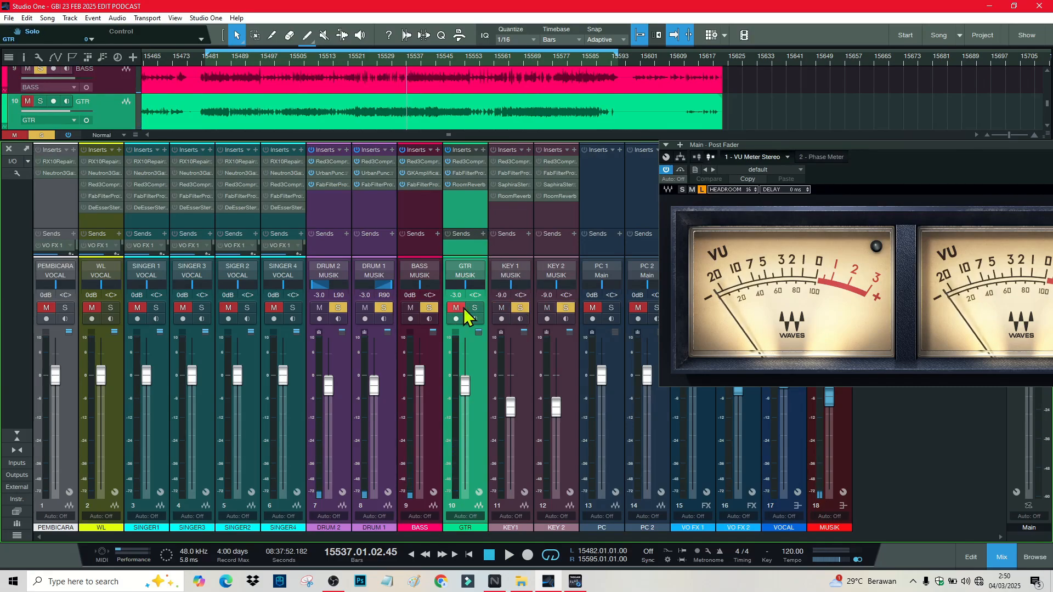
{"action": "left_click", "coordinate": [429, 307]}
{"action": "left_click", "coordinate": [383, 308]}
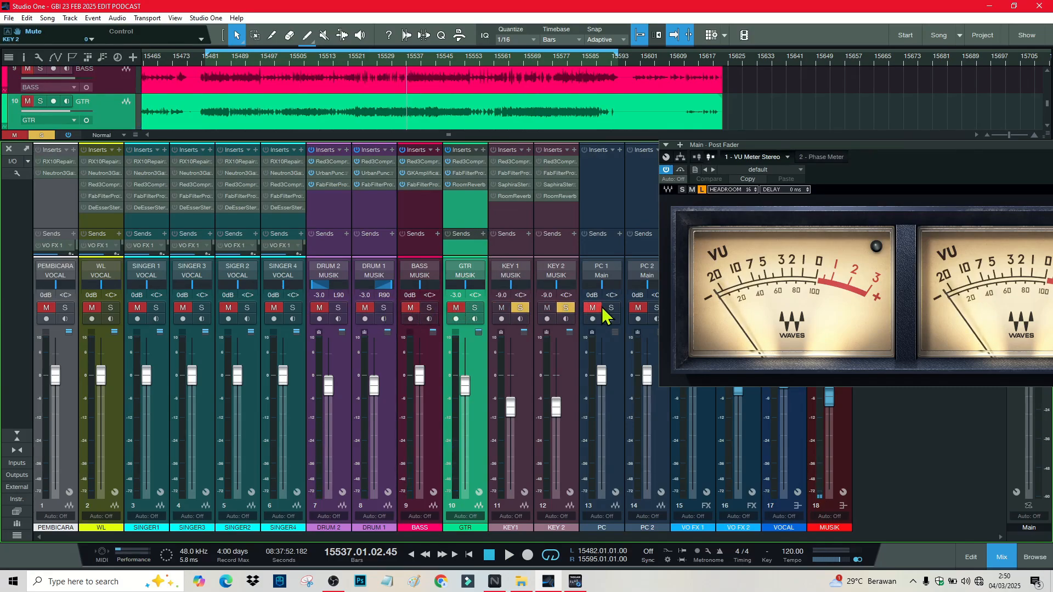
{"action": "key", "text": "space"}
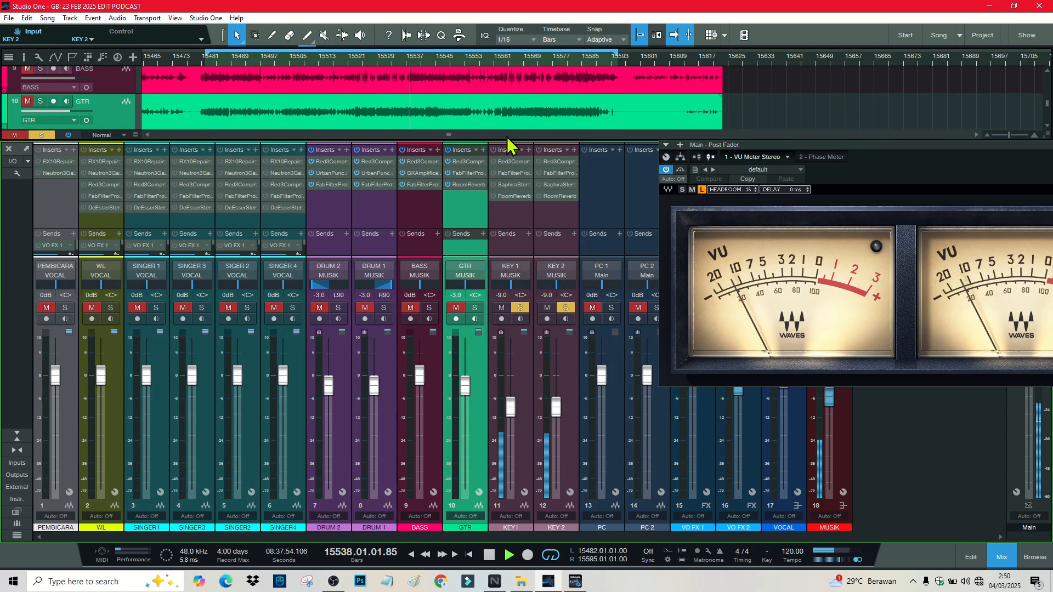
Step: Dissolve the KEY channel group from KEY 1's options and unsolo KEY 2
{"action": "left_click", "coordinate": [514, 202]}
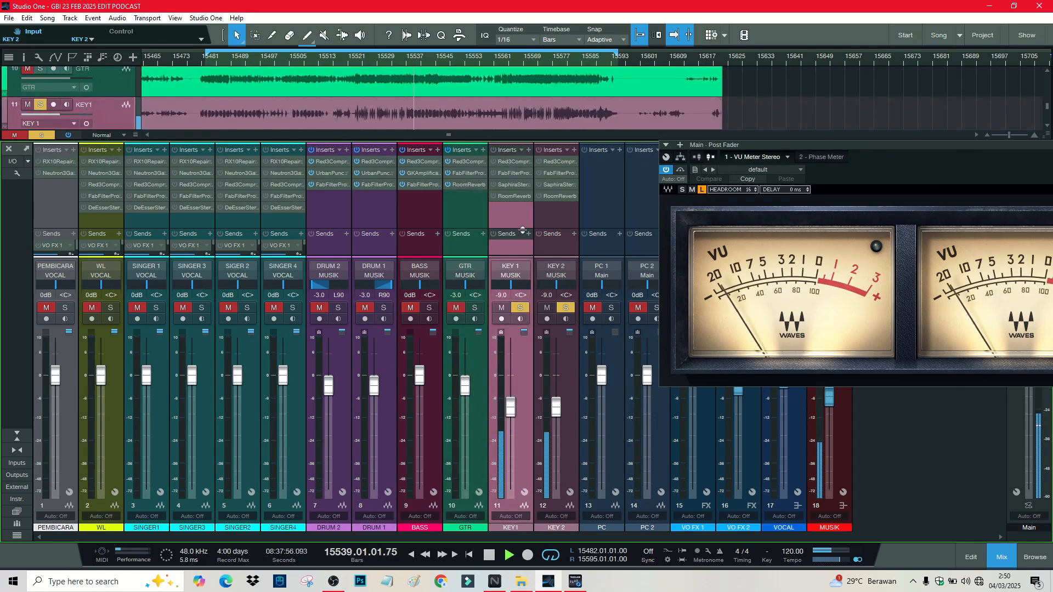
{"action": "right_click", "coordinate": [516, 213]}
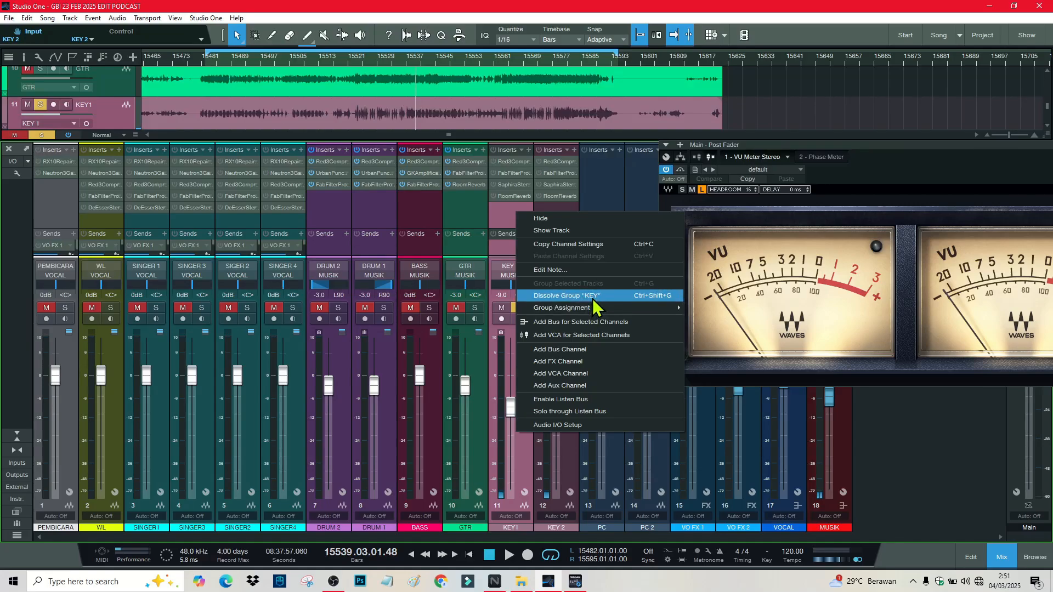
{"action": "left_click", "coordinate": [592, 299]}
{"action": "left_click", "coordinate": [552, 221]}
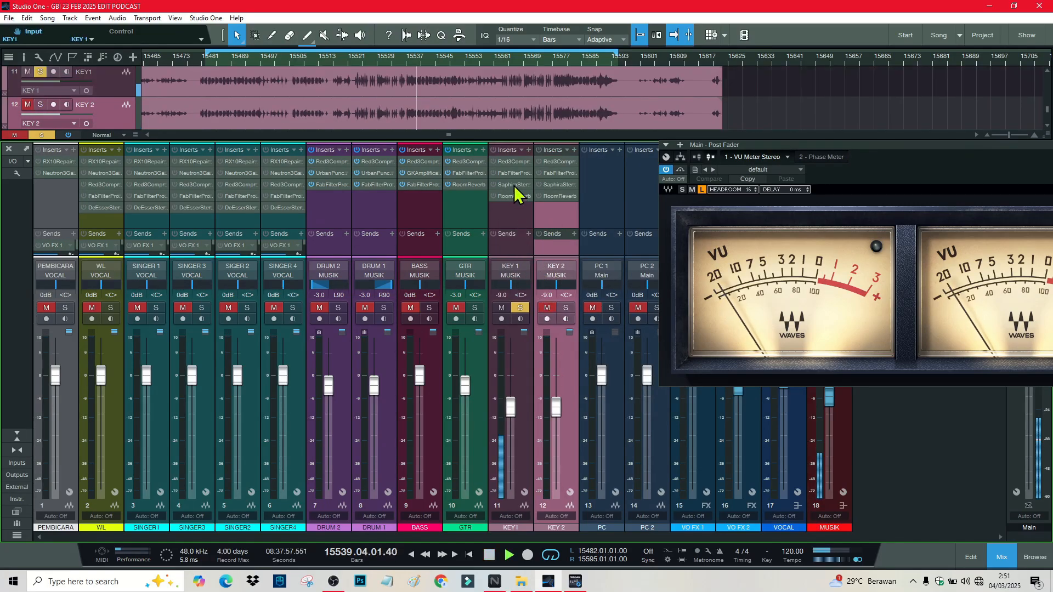
Step: Switch on the Pro-Q 3 EQ in KEY 1's effect chain and audition it
{"action": "left_click", "coordinate": [508, 163]}
{"action": "key", "text": "space"}
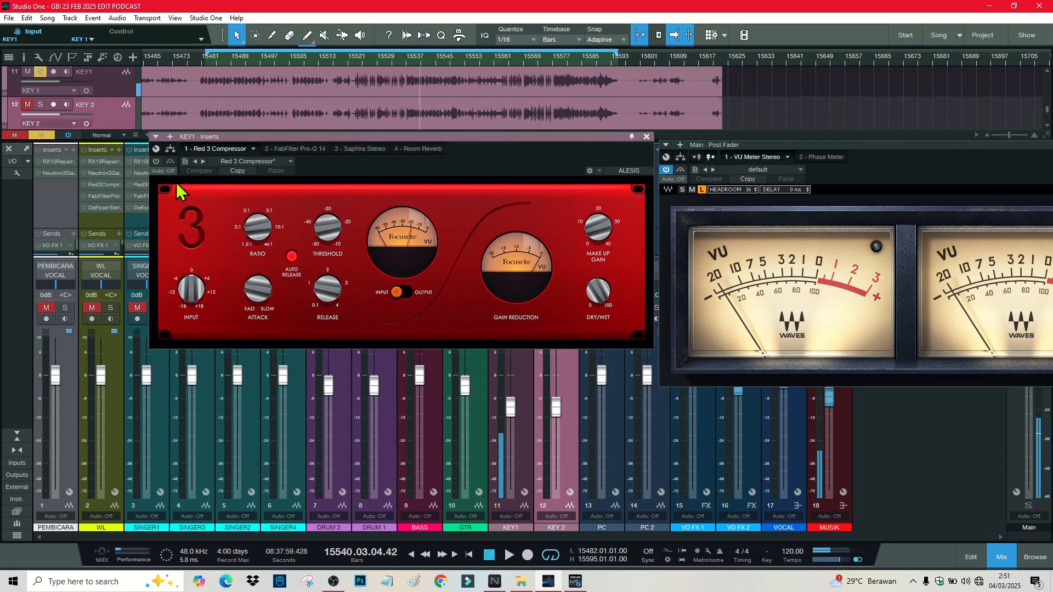
{"action": "left_click", "coordinate": [297, 150]}
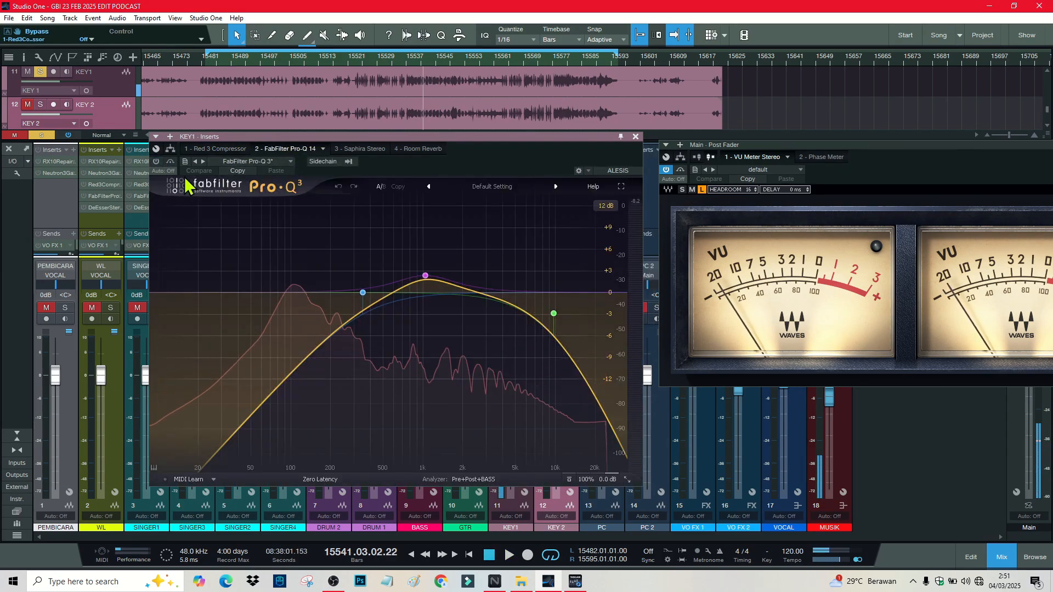
{"action": "left_click", "coordinate": [156, 161]}
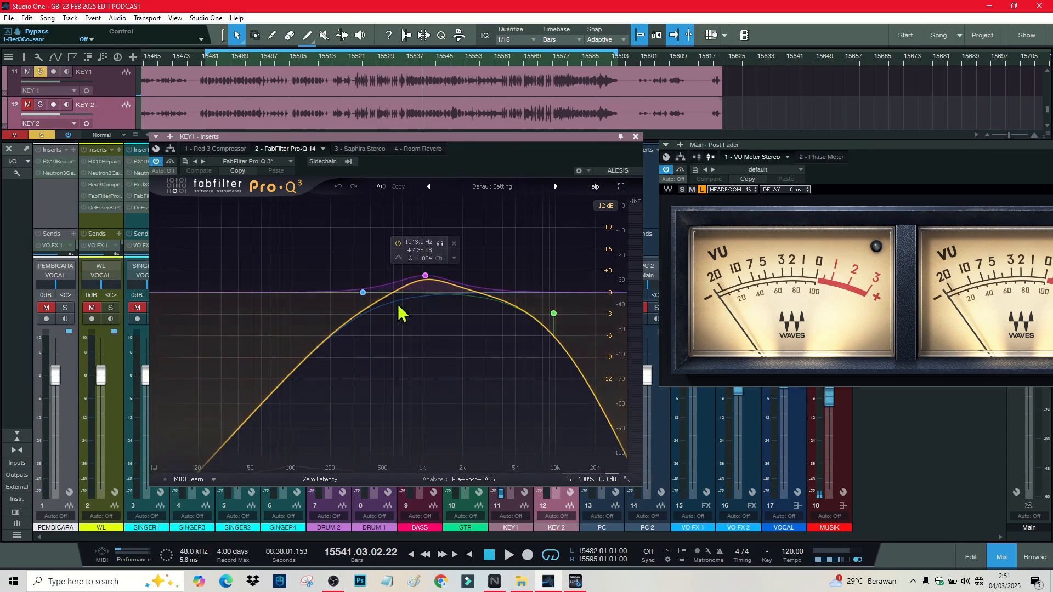
{"action": "key", "text": "space"}
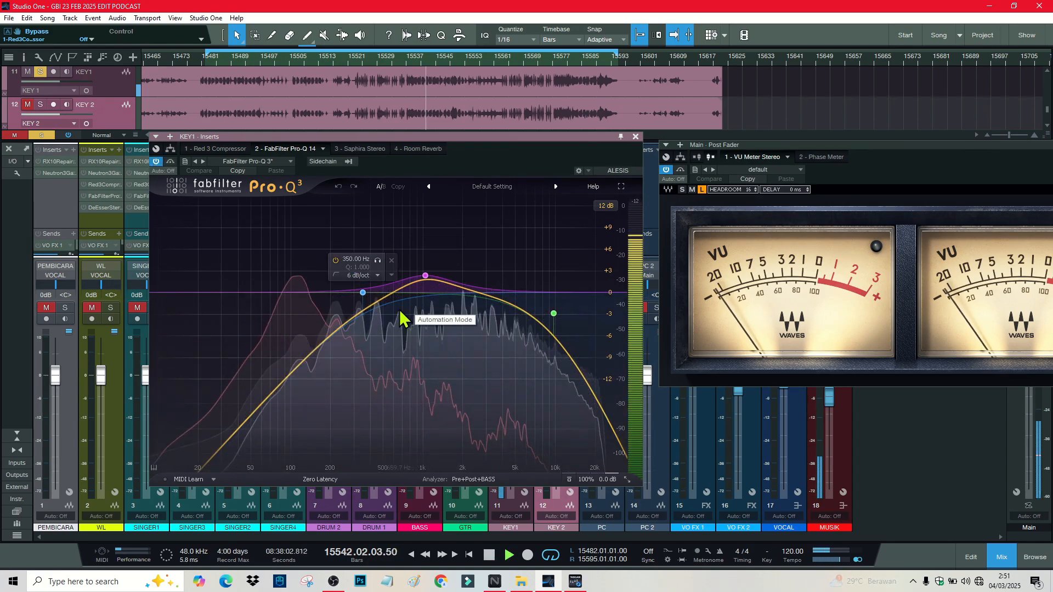
{"action": "key", "text": "space"}
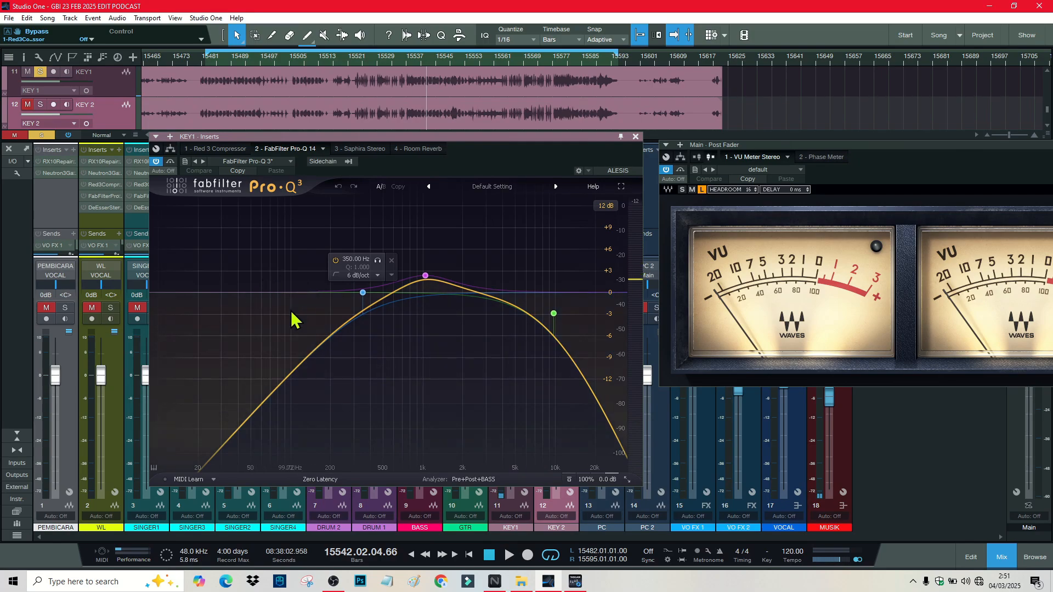
Step: Audition KEY 1's Saphira effect during playback
{"action": "left_click", "coordinate": [373, 151]}
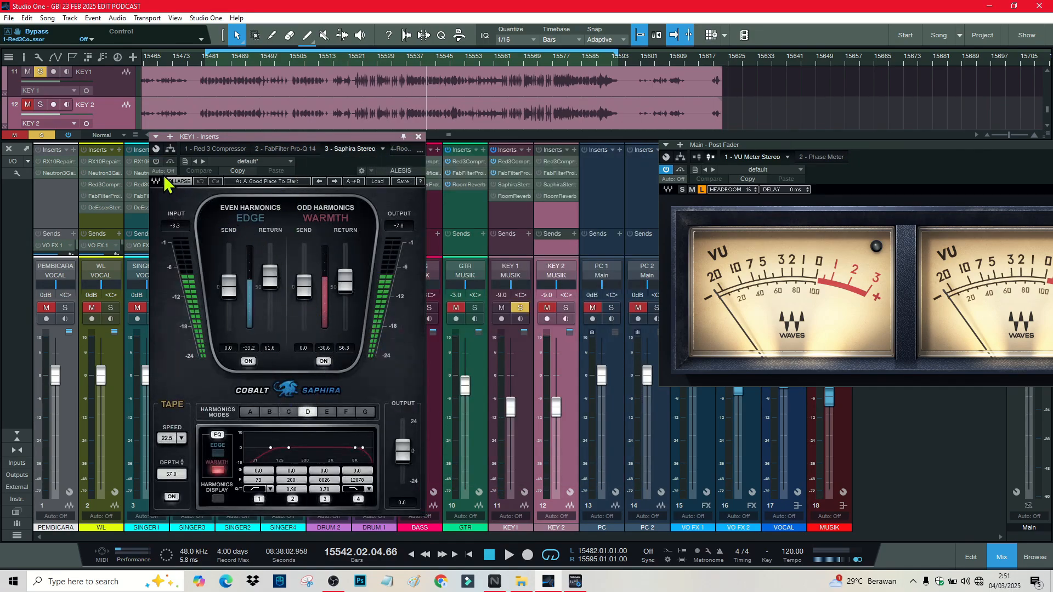
{"action": "key", "text": "space"}
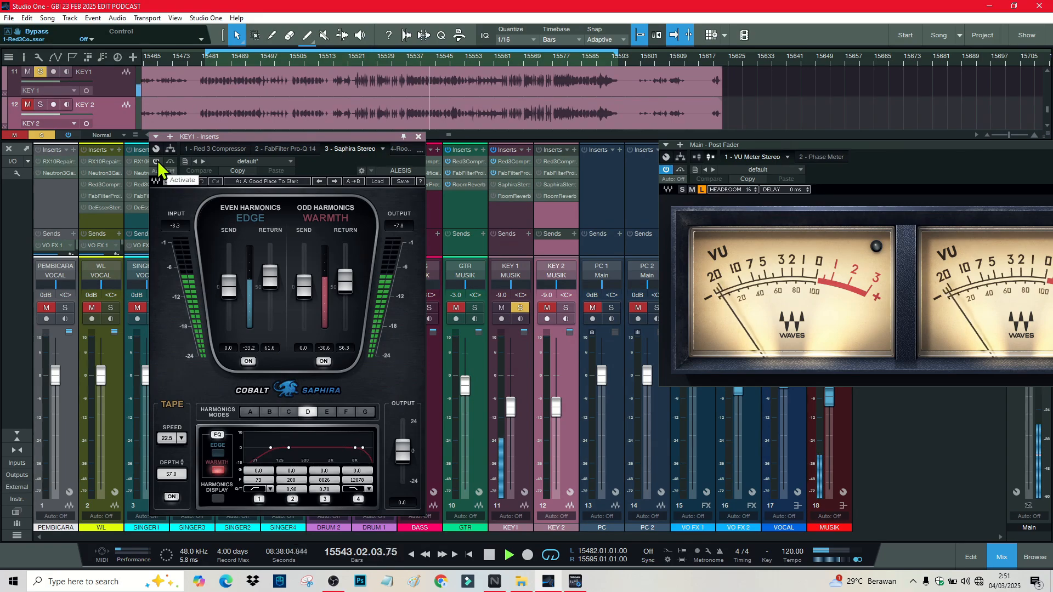
{"action": "key", "text": "space"}
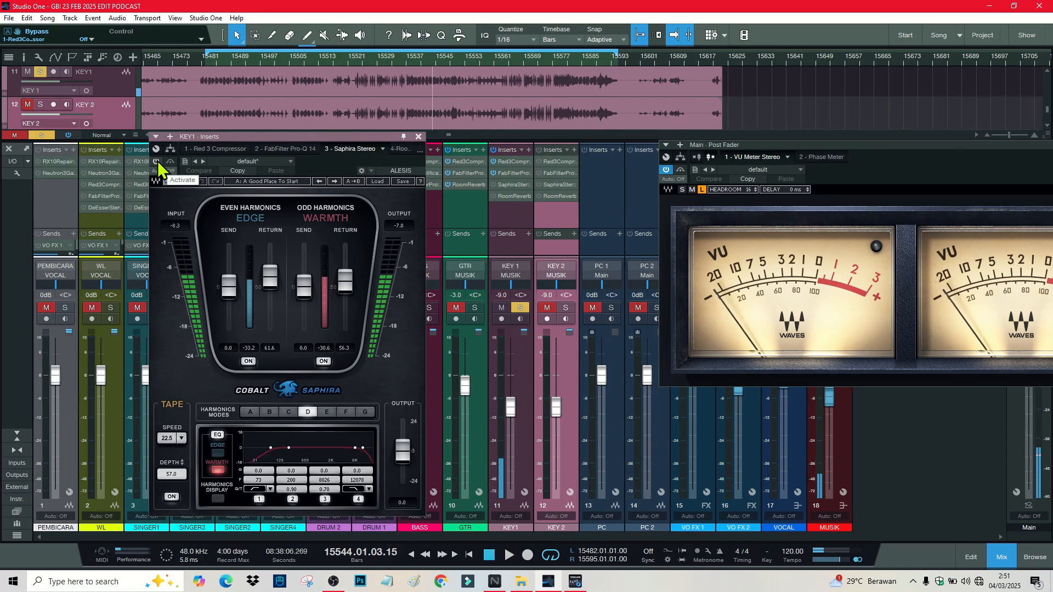
{"action": "key", "text": "space"}
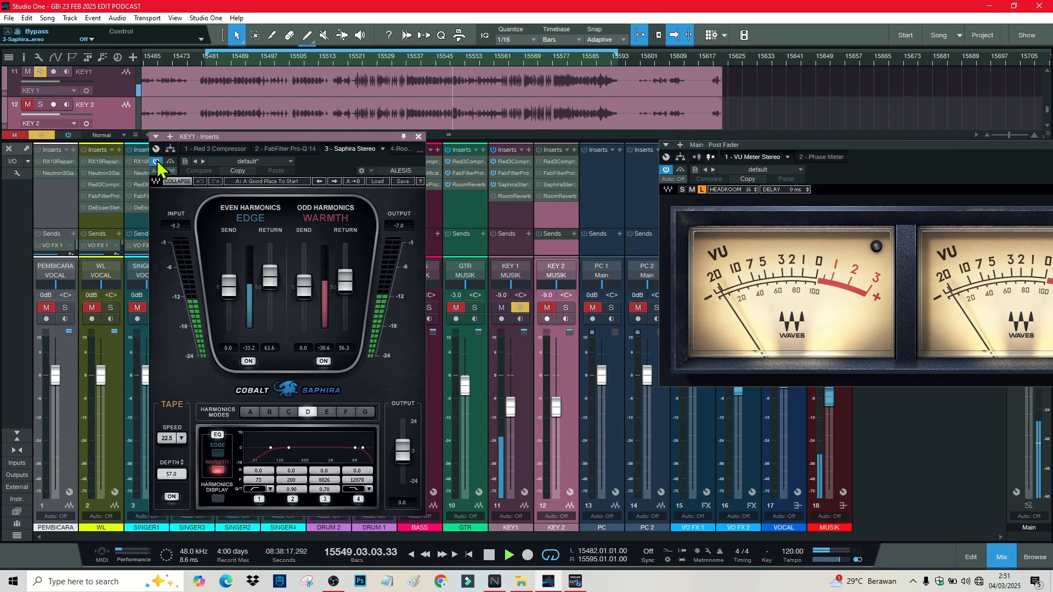
{"action": "key", "text": "space"}
Step: Switch on KEY 1's Room Reverb, hear it, and close the effect chain
{"action": "left_click", "coordinate": [403, 148]}
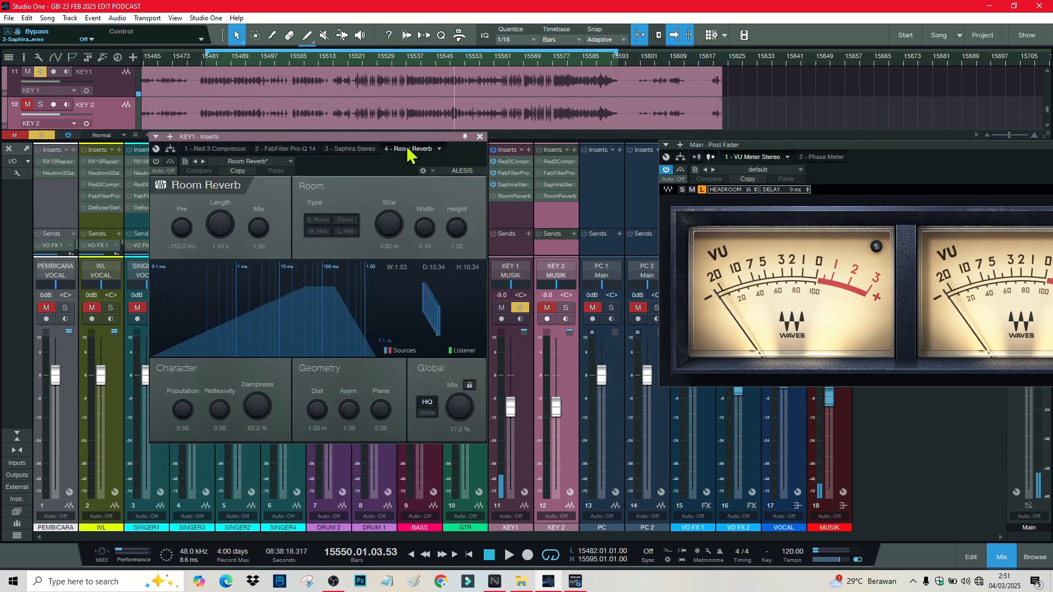
{"action": "left_click", "coordinate": [156, 161]}
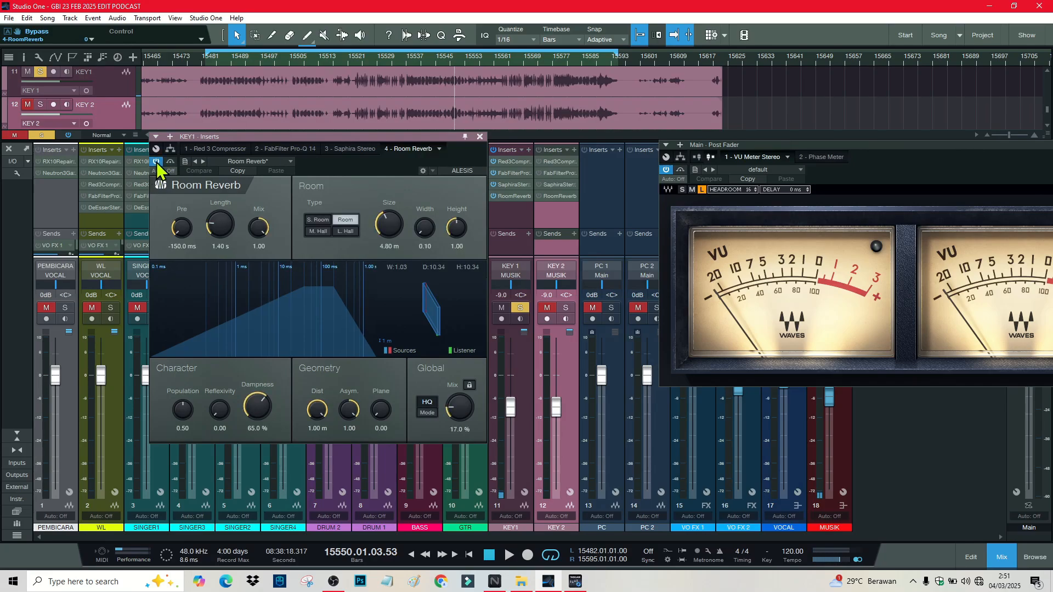
{"action": "key", "text": "space"}
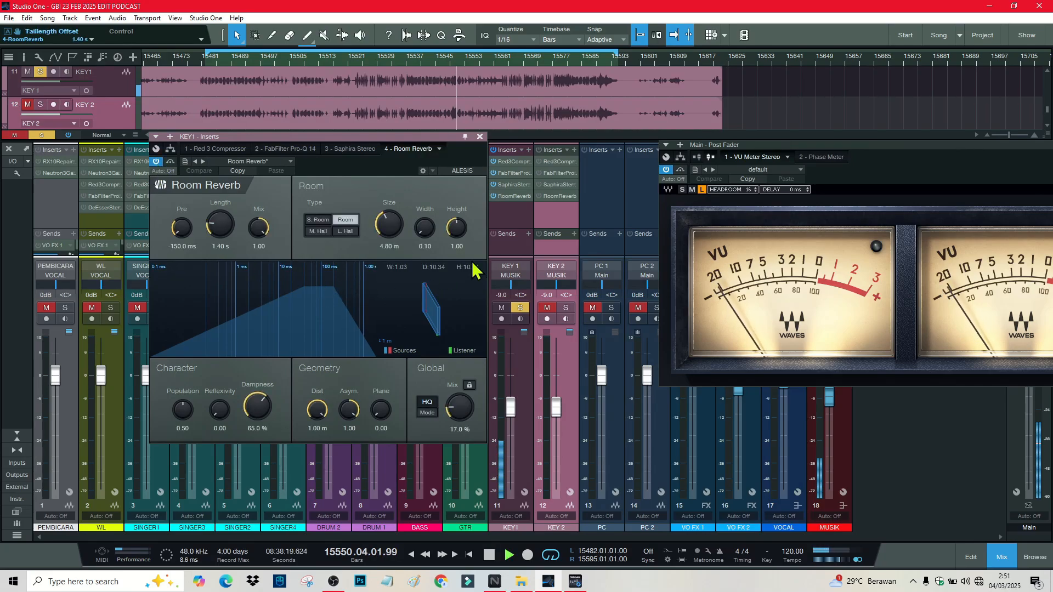
{"action": "left_click", "coordinate": [481, 137]}
Step: Solo KEY 2 and group KEY 1 and KEY 2 together again
{"action": "key", "text": "space"}
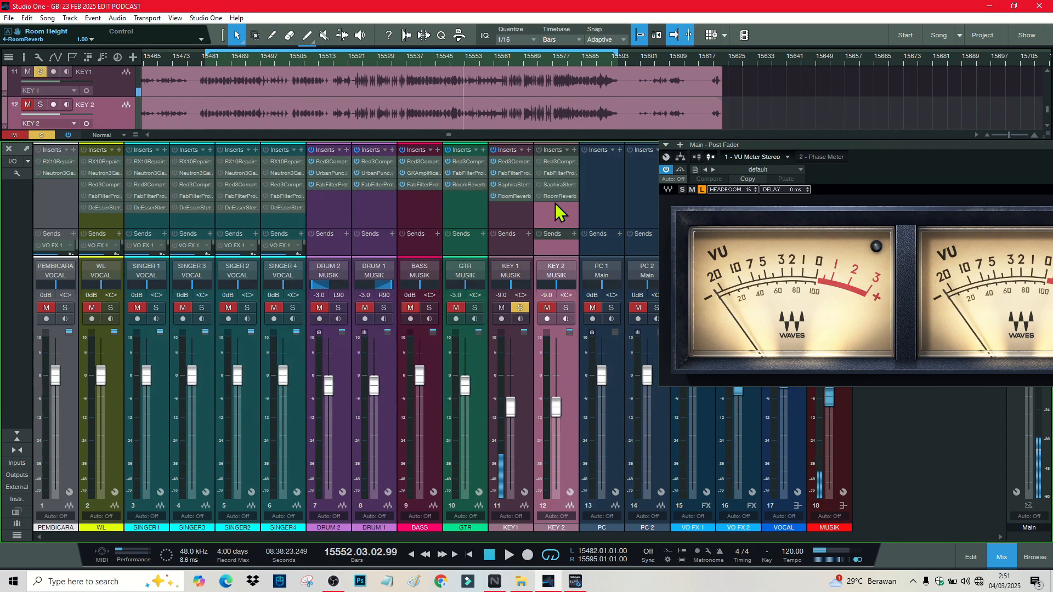
{"action": "left_click", "coordinate": [569, 305]}
{"action": "left_click", "coordinate": [506, 219]}
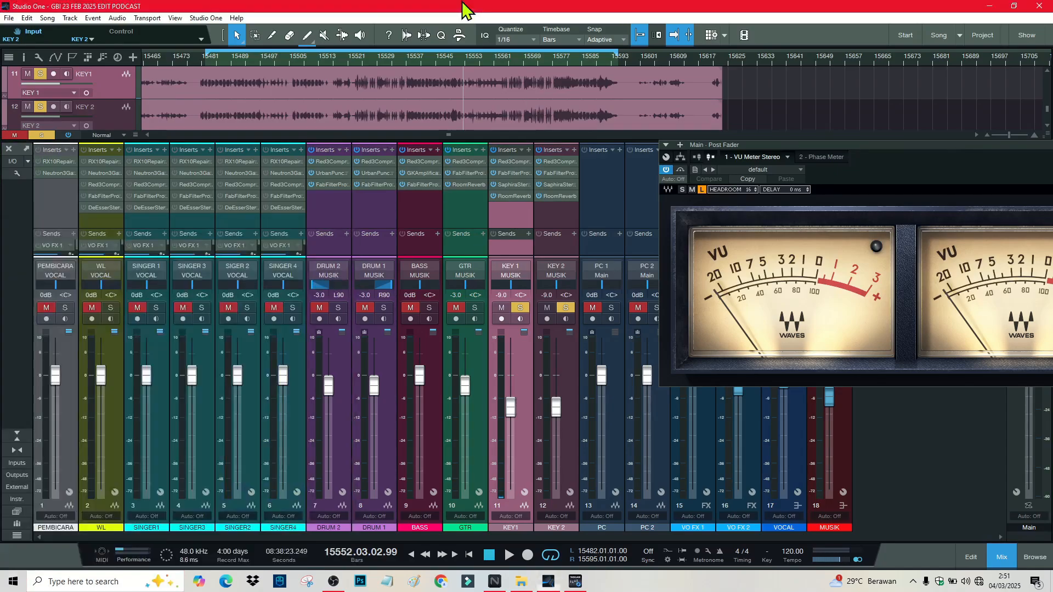
{"action": "left_click", "coordinate": [544, 217], "text": "ctrl"}
{"action": "right_click", "coordinate": [544, 216]}
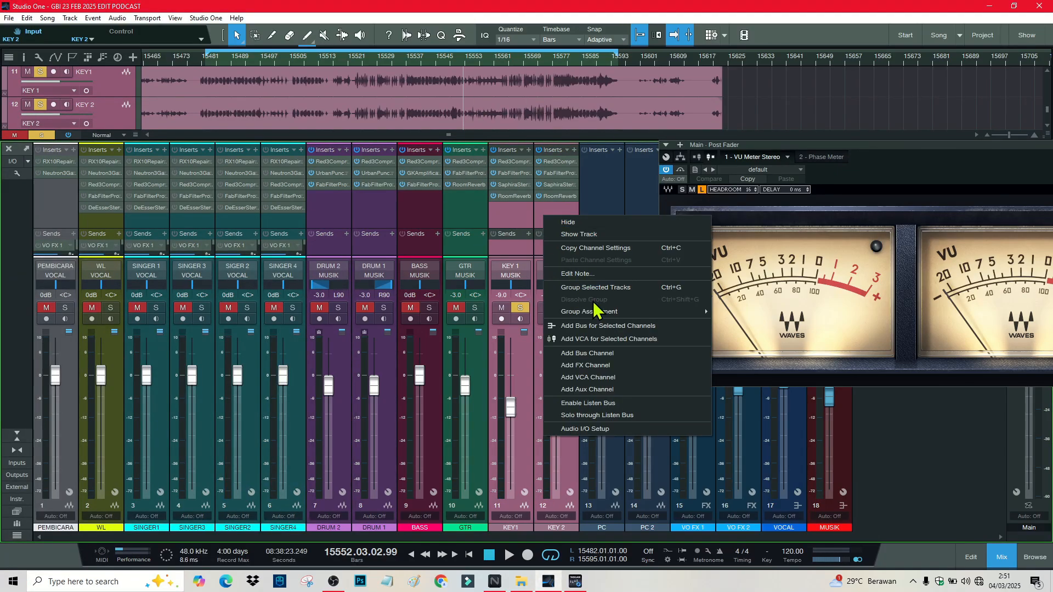
{"action": "left_click", "coordinate": [600, 290]}
{"action": "left_click", "coordinate": [533, 325]}
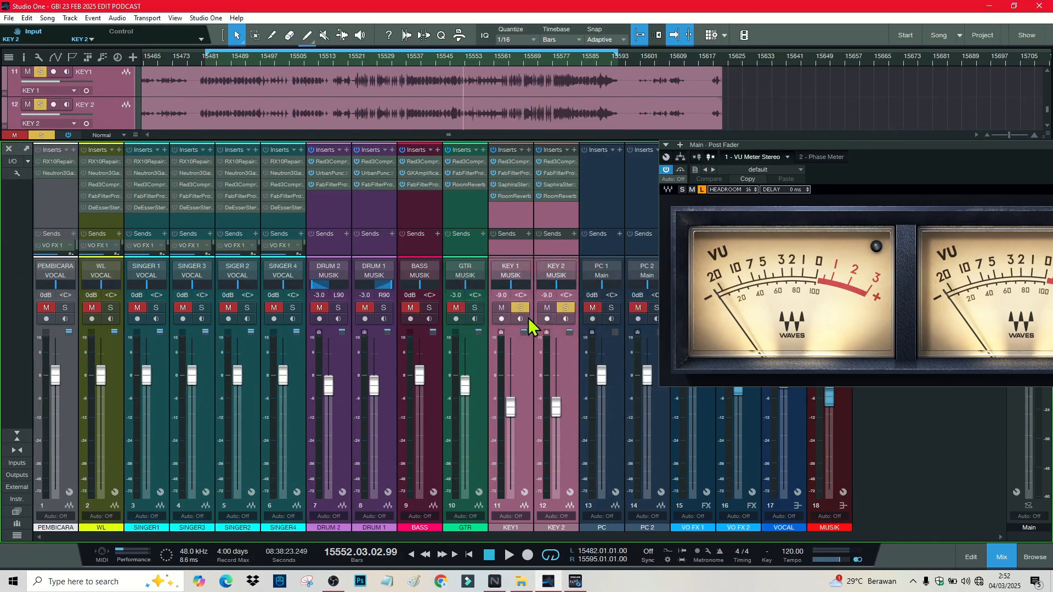
Step: Play the keys, jumping to around bar 15579 and back to bar 15538
{"action": "key", "text": "space"}
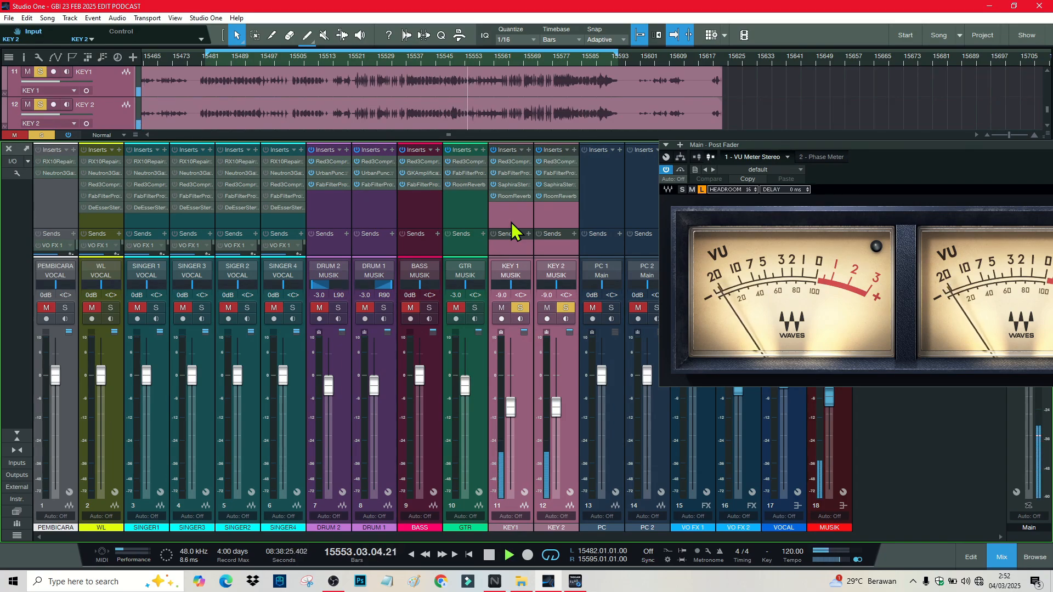
{"action": "left_click", "coordinate": [560, 57]}
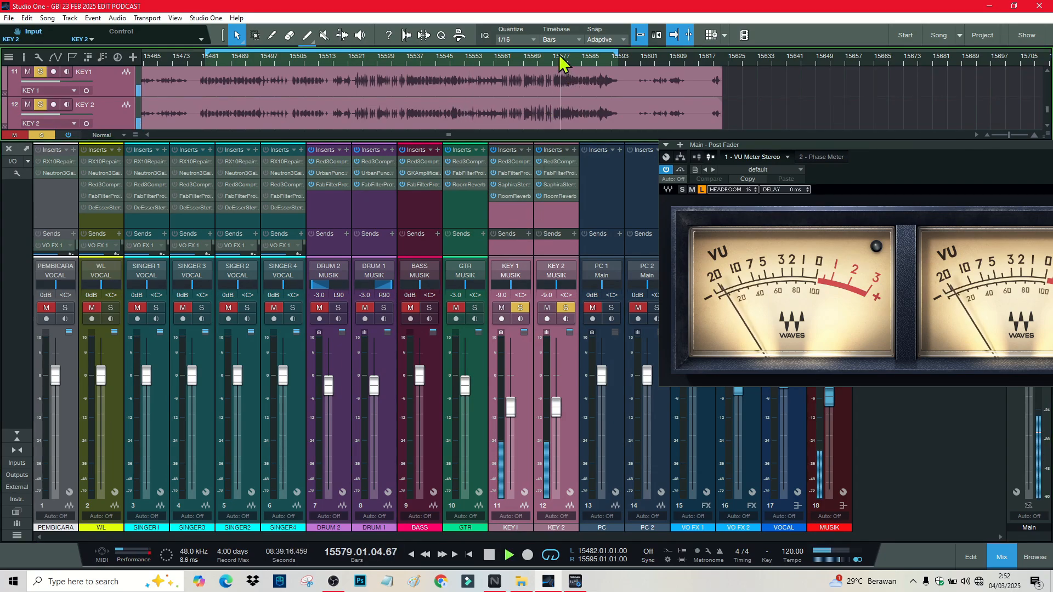
{"action": "left_click", "coordinate": [415, 57]}
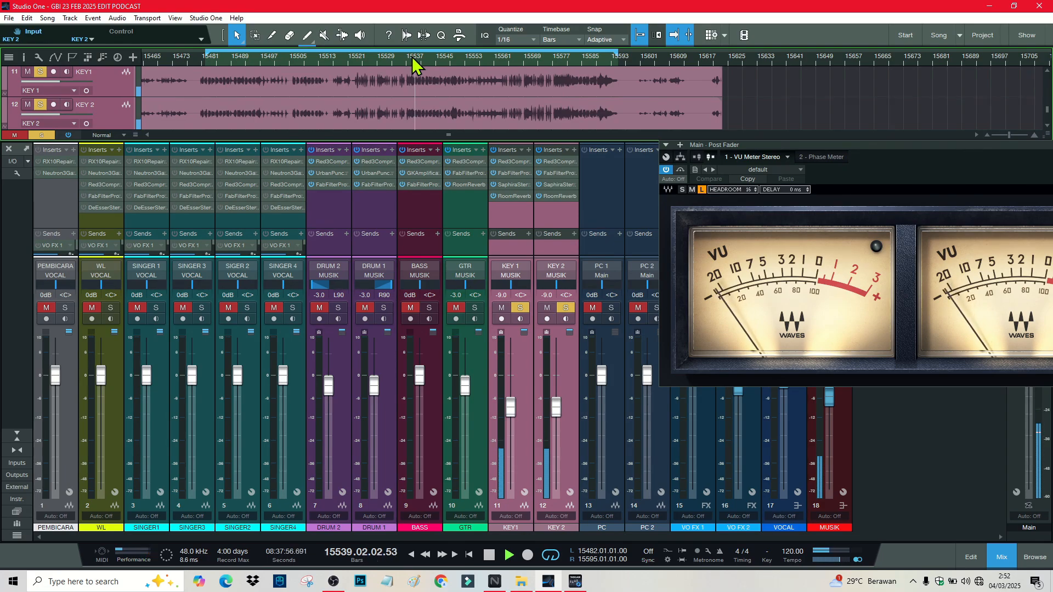
Step: Pan KEY 2 to R75 and KEY 1 to L75, then play with GTR also soloed
{"action": "key", "text": "space"}
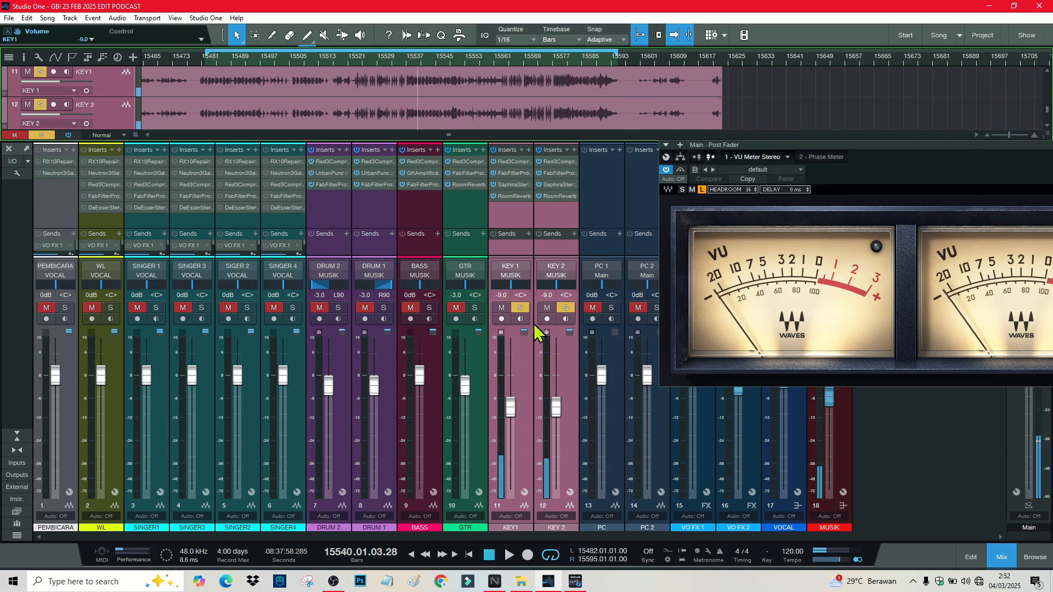
{"action": "double_click", "coordinate": [563, 296]}
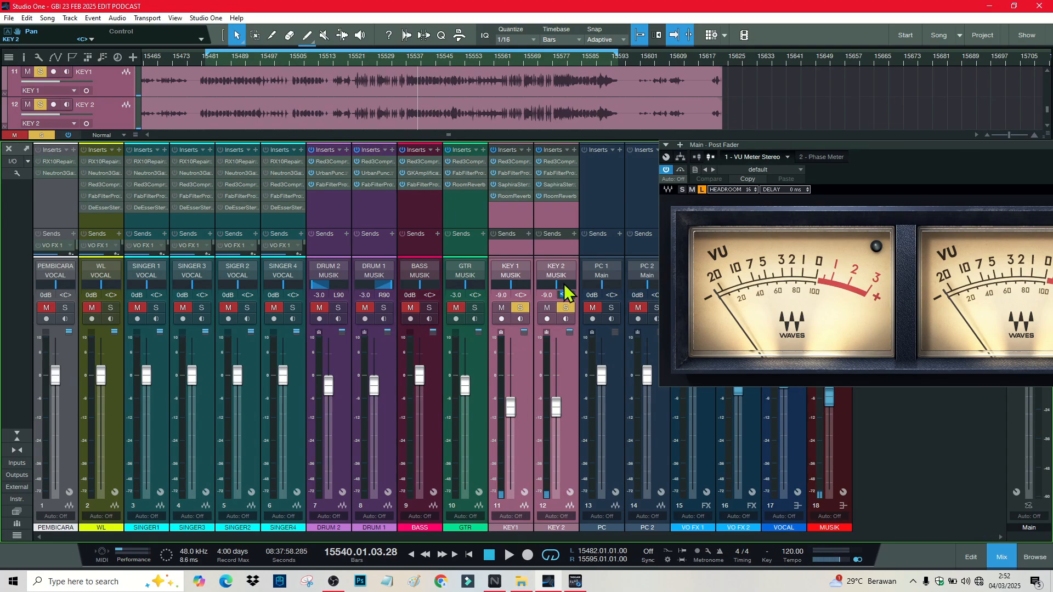
{"action": "left_click", "coordinate": [554, 228]}
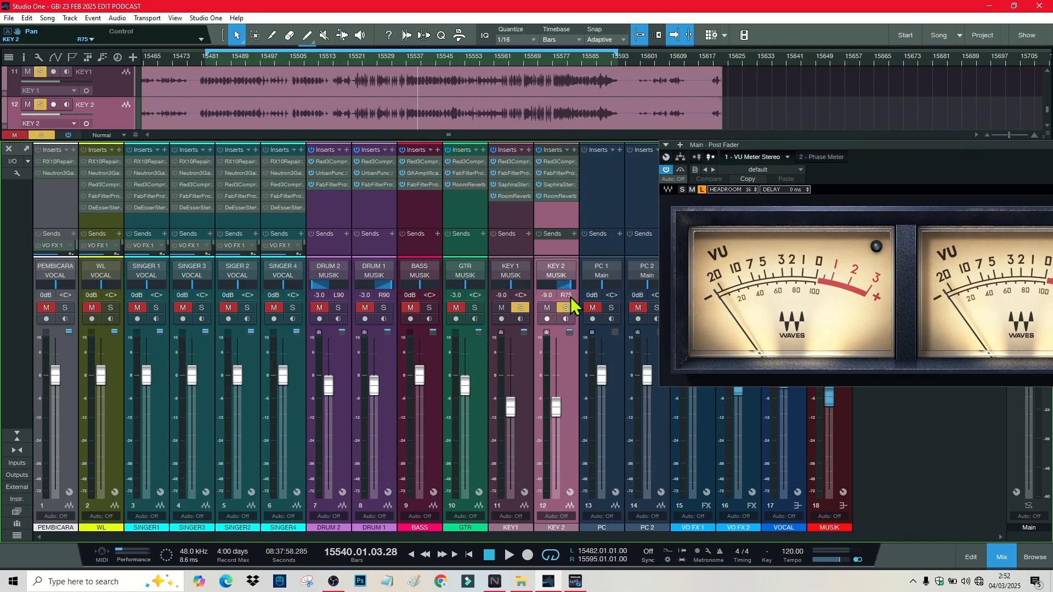
{"action": "double_click", "coordinate": [520, 295]}
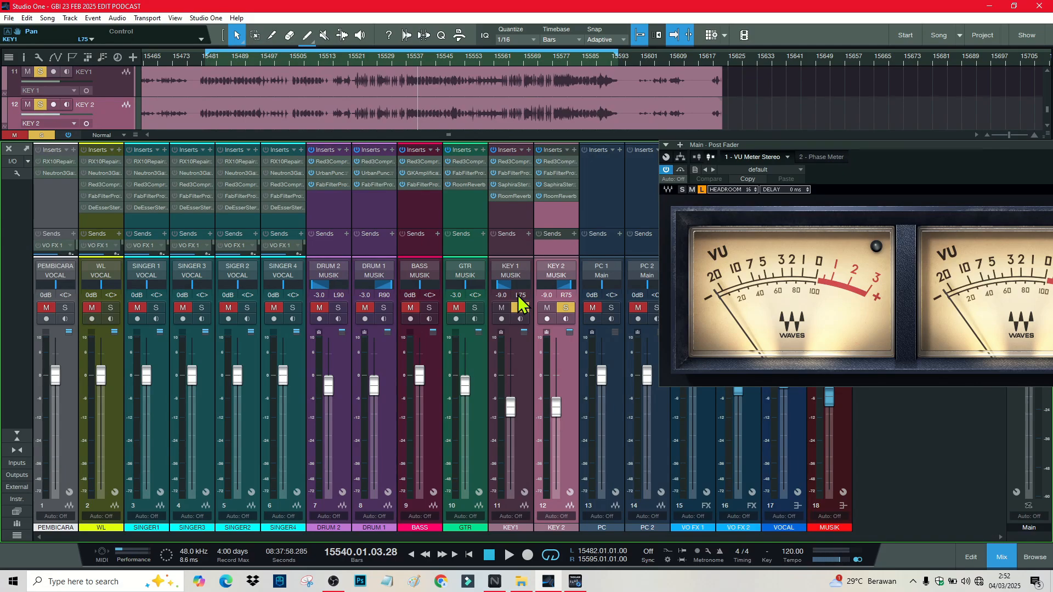
{"action": "key", "text": "space"}
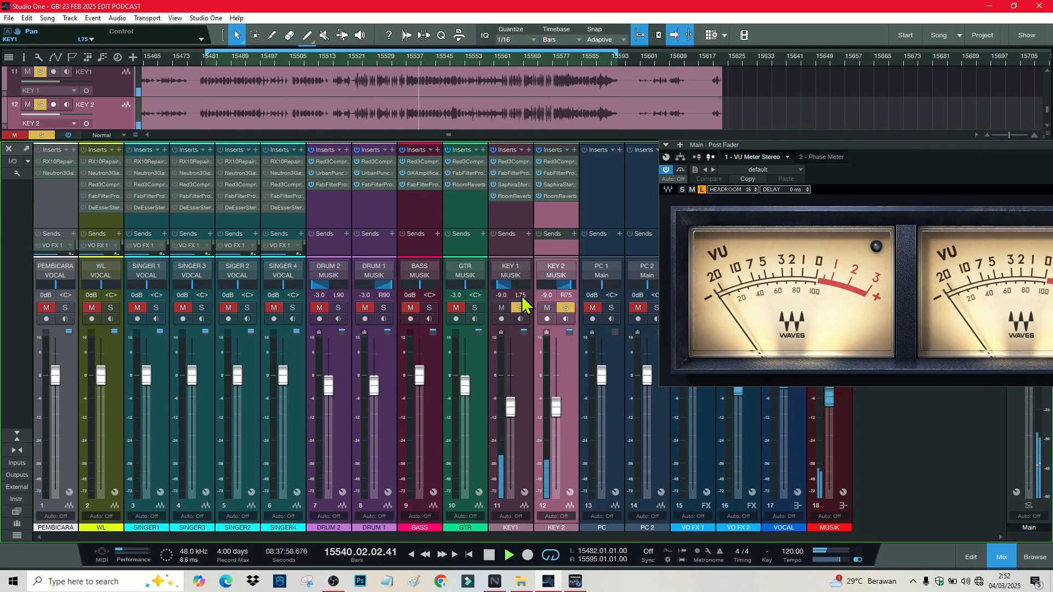
{"action": "left_click", "coordinate": [474, 307]}
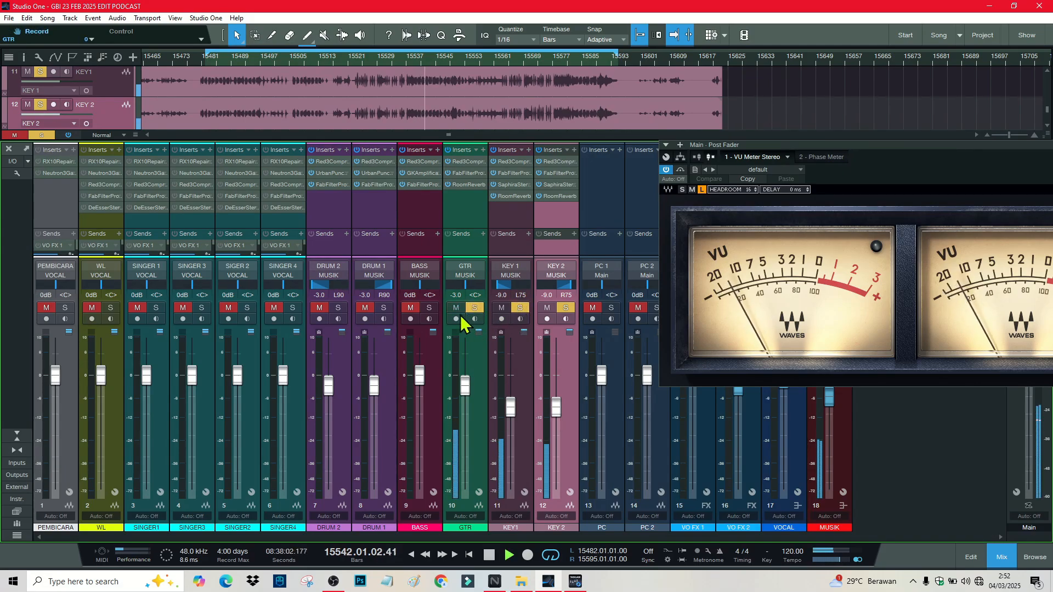
Step: Solo BASS, DRUM 1 and DRUM 2 alongside GTR at -2.0 dB, then stop playback
{"action": "left_click", "coordinate": [429, 308]}
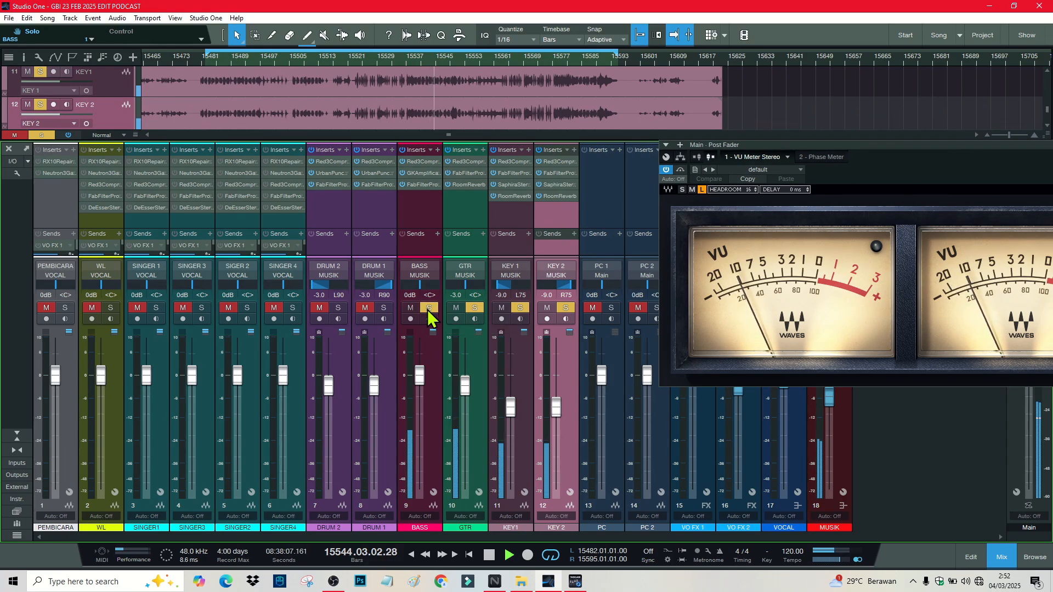
{"action": "left_click", "coordinate": [384, 308]}
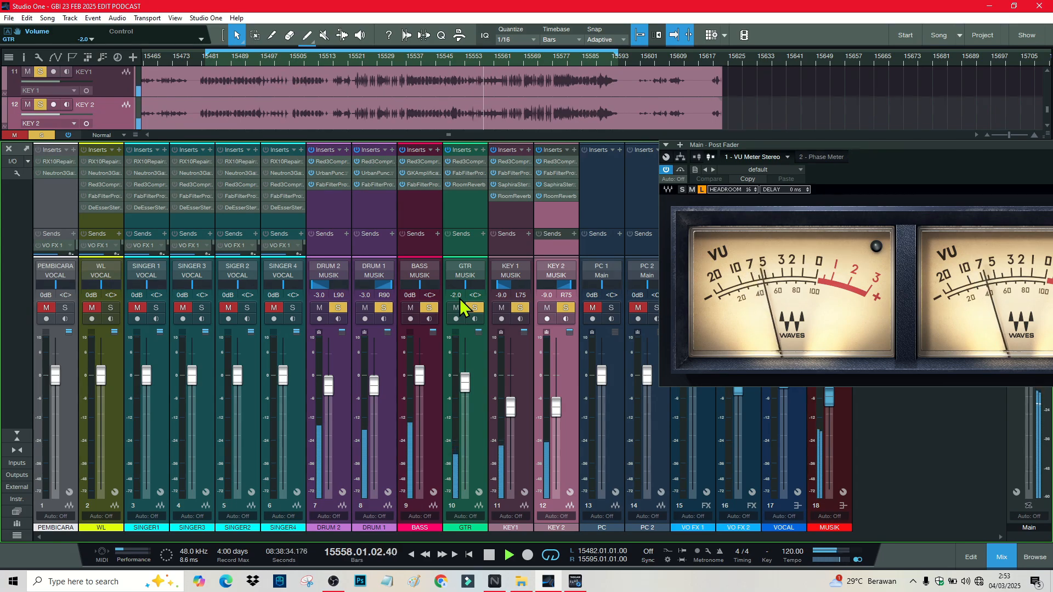
{"action": "key", "text": "space"}
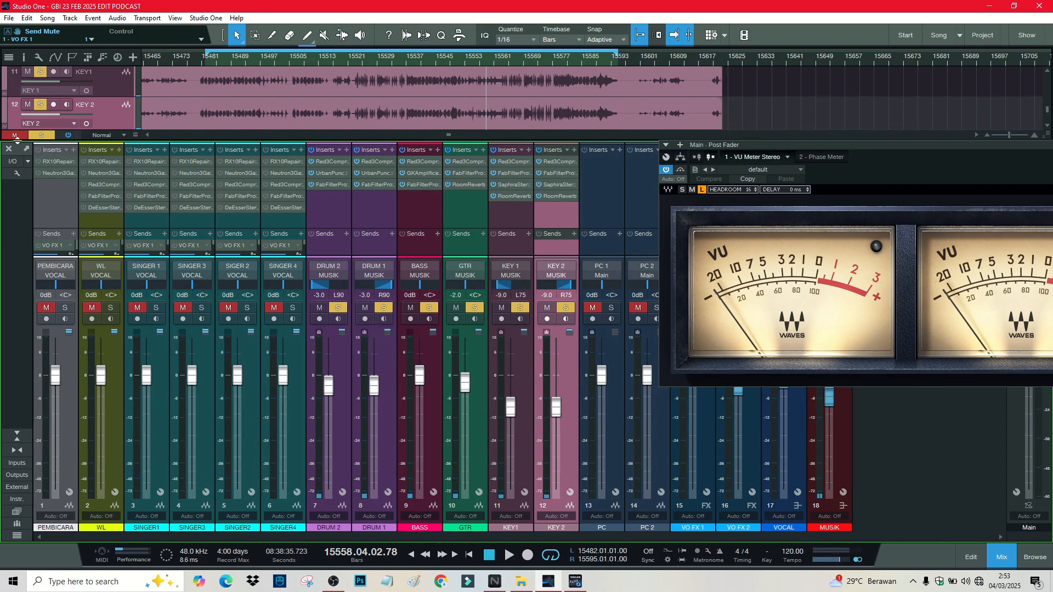
Step: Clear all mutes and solos, then solo only the WL vocal
{"action": "left_click", "coordinate": [14, 135]}
{"action": "left_click", "coordinate": [41, 135]}
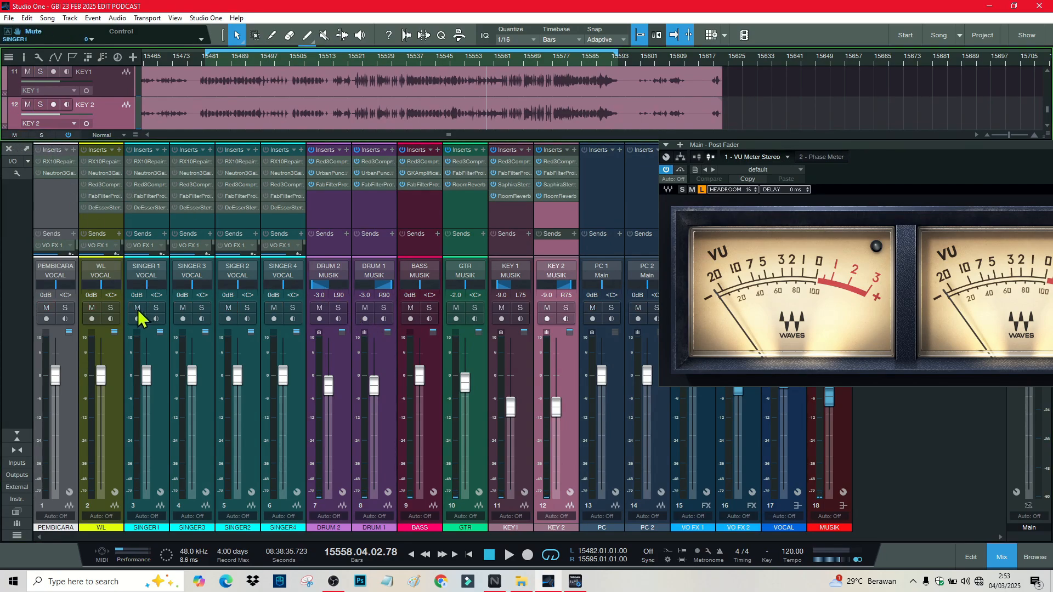
{"action": "left_click", "coordinate": [112, 308]}
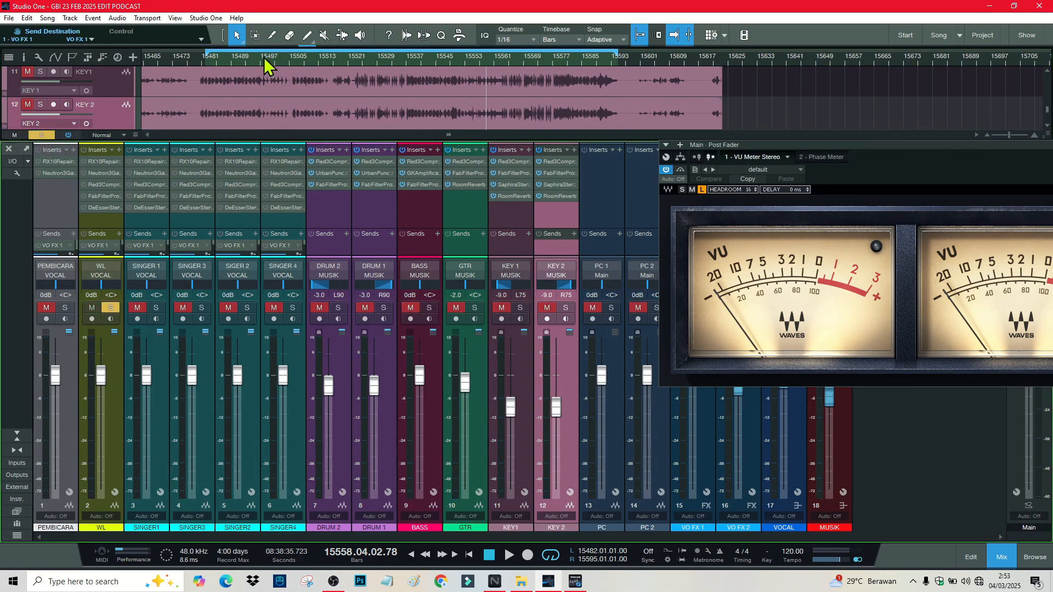
Step: Zoom in on the vocal clips and open WL's RX 10 Repair Assistant
{"action": "left_click_drag", "start_coordinate": [265, 58], "coordinate": [406, 40]}
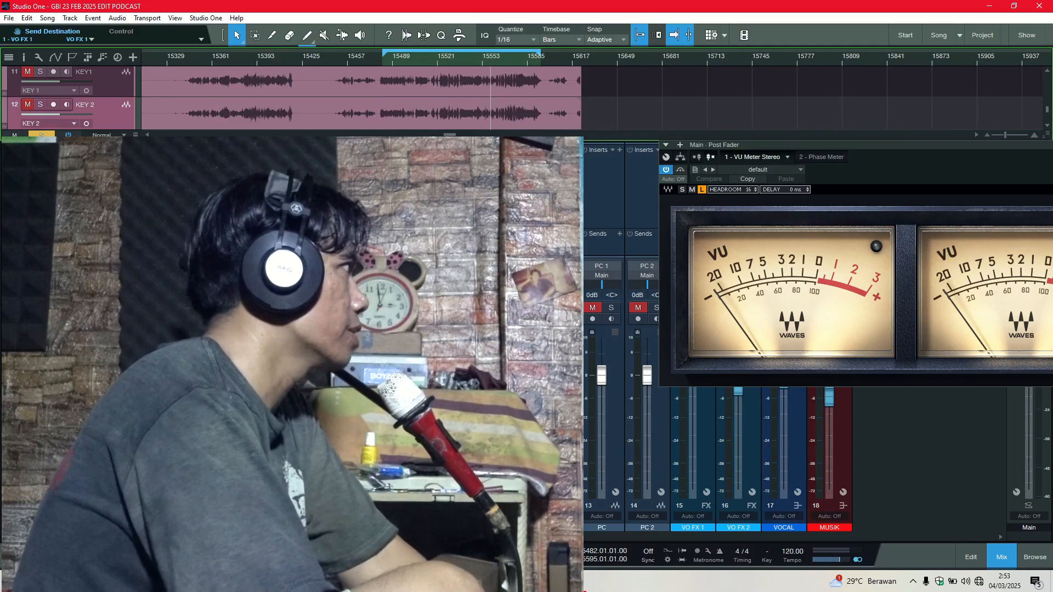
{"action": "scroll", "coordinate": [437, 115], "scroll_direction": "up", "scroll_amount": 5}
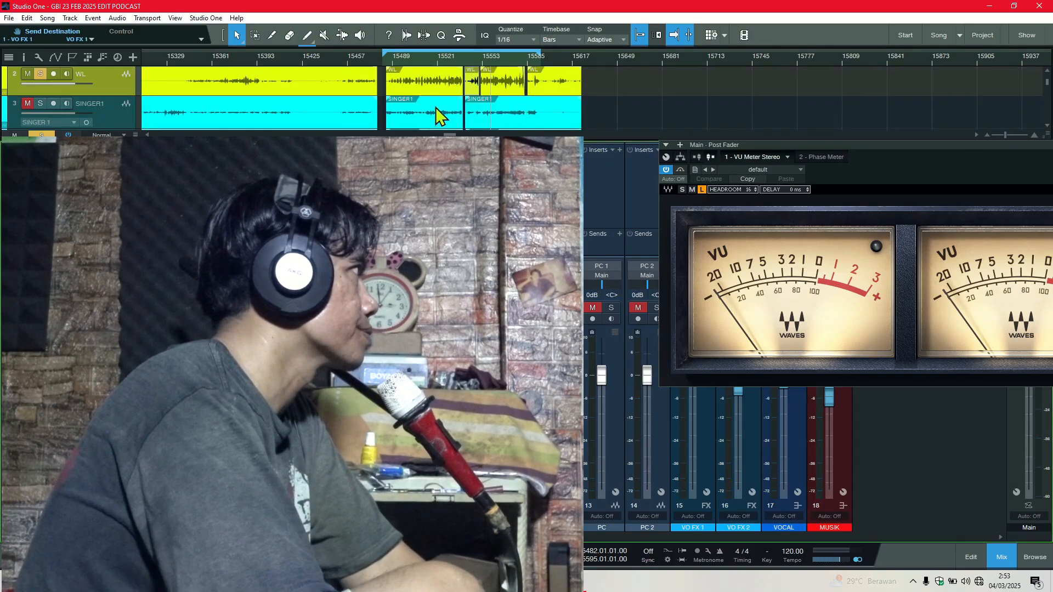
{"action": "left_click_drag", "start_coordinate": [431, 59], "coordinate": [530, 89]}
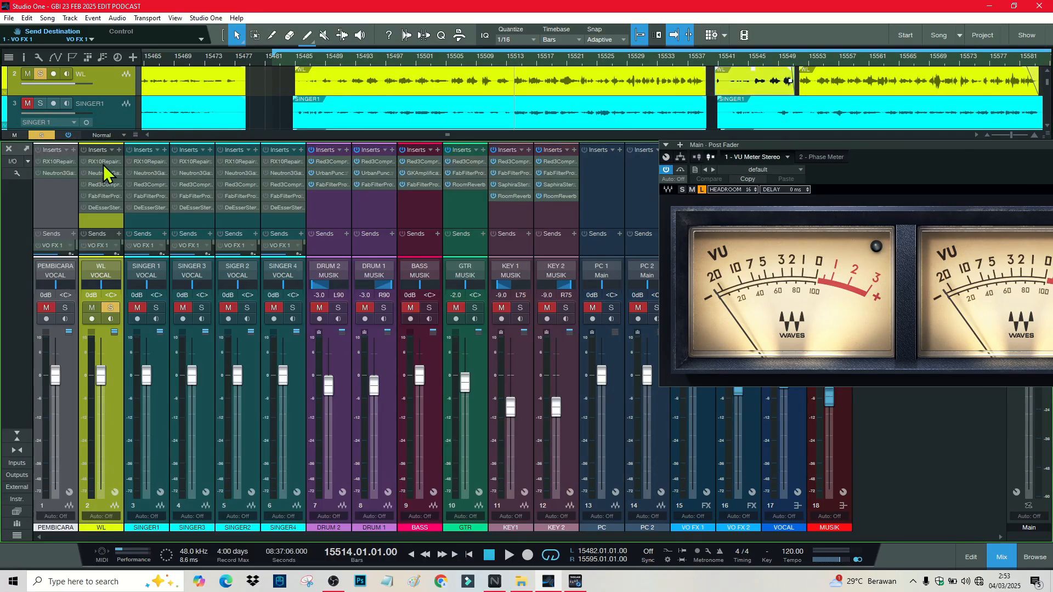
{"action": "left_click", "coordinate": [103, 163]}
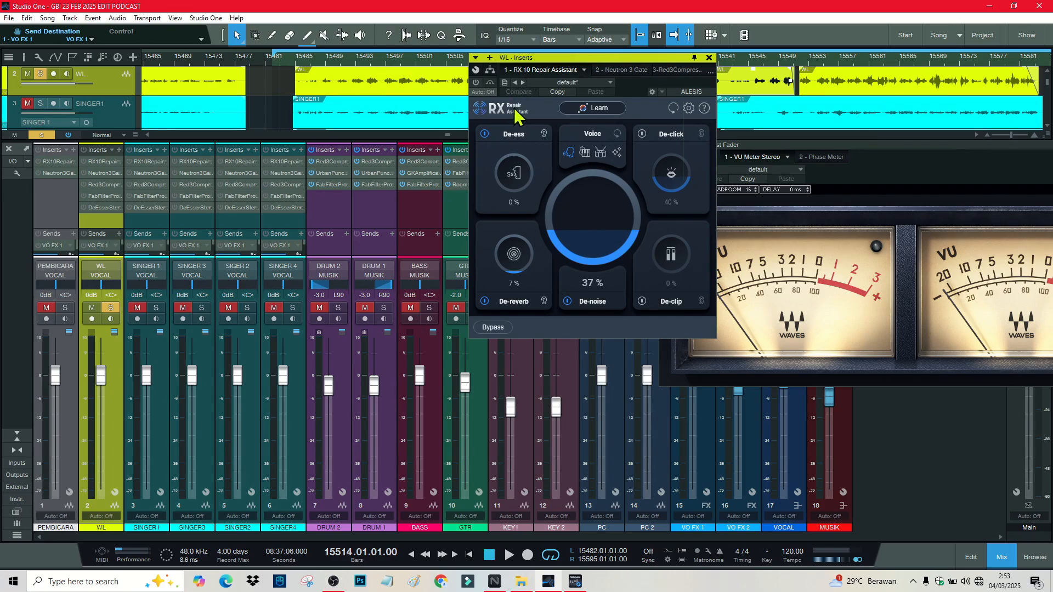
Step: Play the WL vocal from bar 15501 through RX 10 twice, then show its Neutron 3 Gate
{"action": "left_click", "coordinate": [420, 63]}
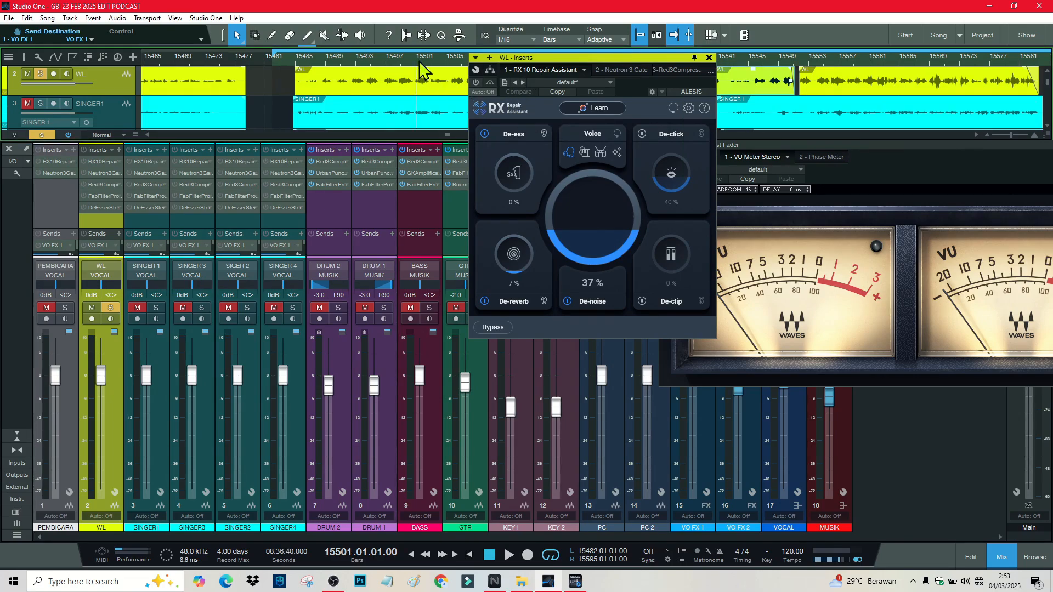
{"action": "key", "text": "space"}
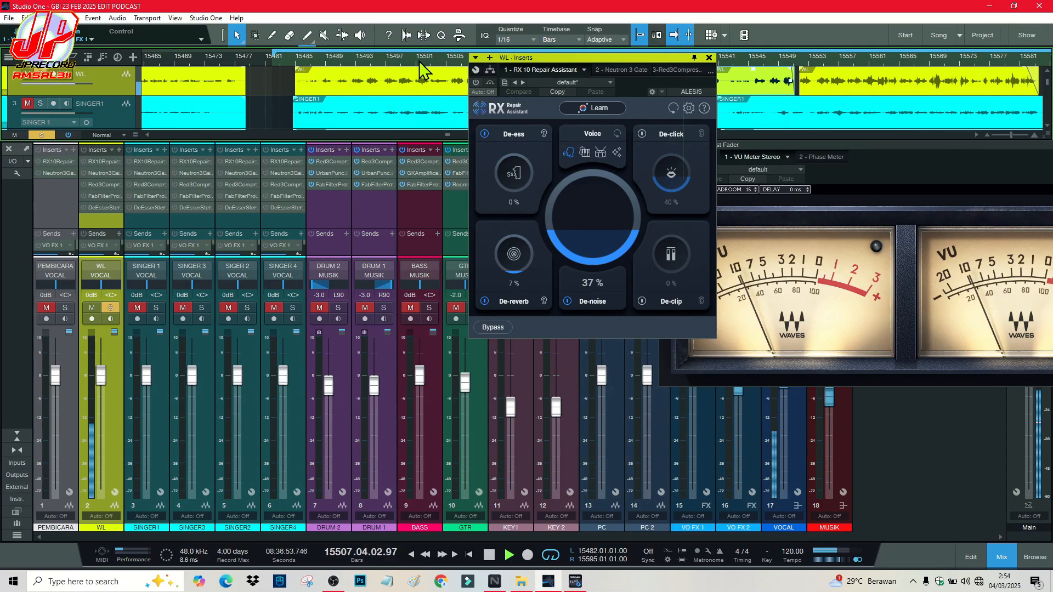
{"action": "key", "text": "space"}
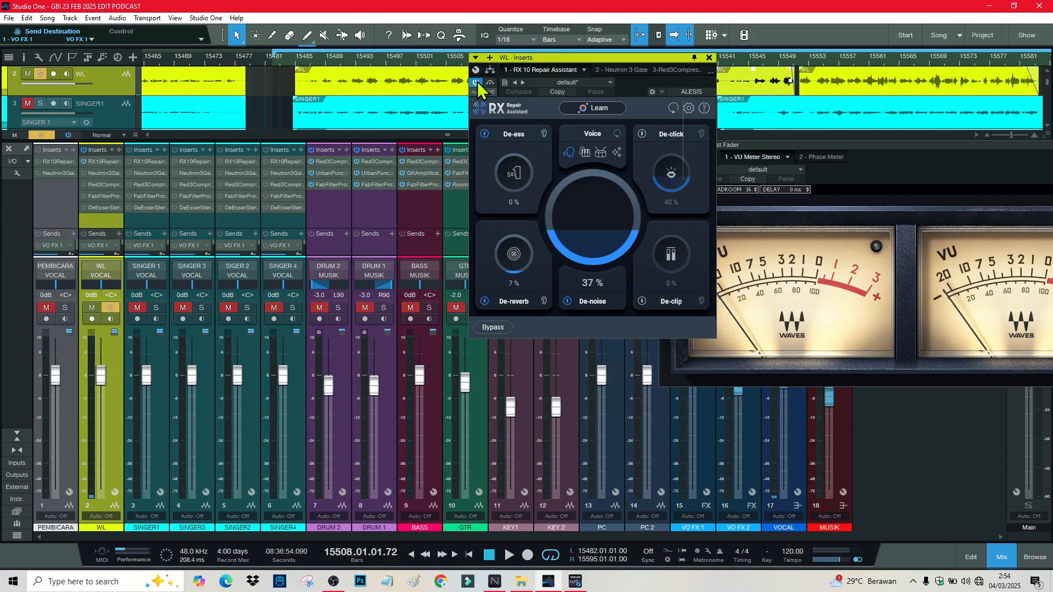
{"action": "key", "text": "space"}
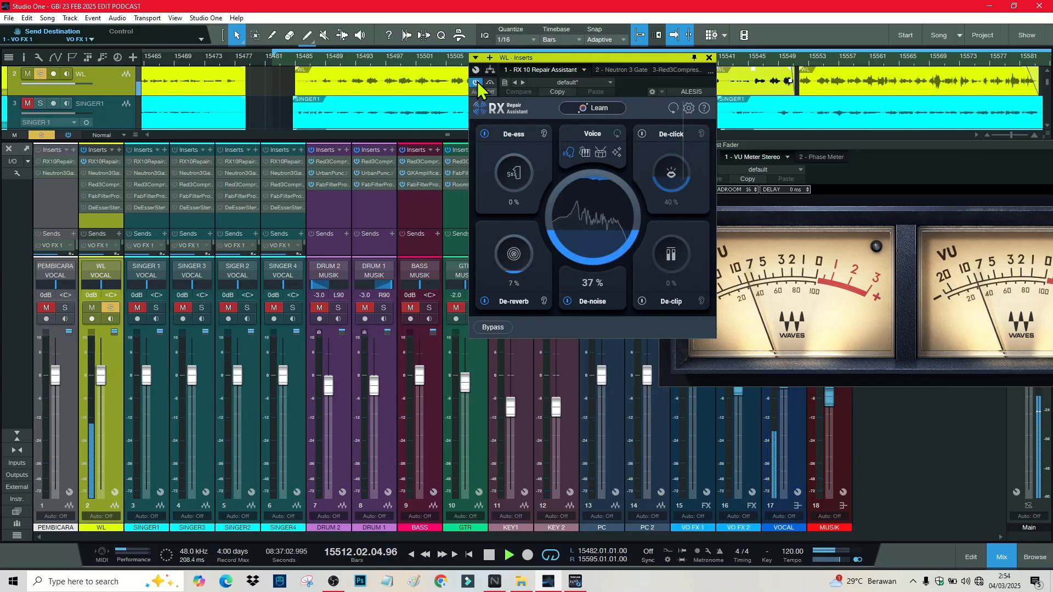
{"action": "key", "text": "space"}
{"action": "left_click", "coordinate": [619, 71]}
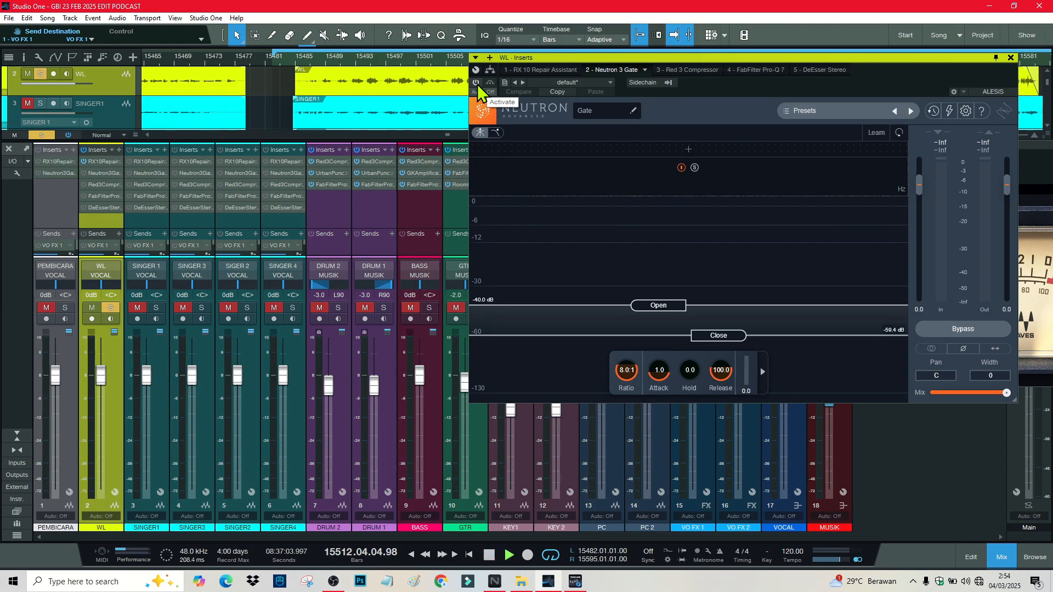
Step: Activate WL's Neutron 3 Gate (-40 dB open, -59.4 dB close), then view Red 3 Compressor
{"action": "left_click", "coordinate": [476, 82]}
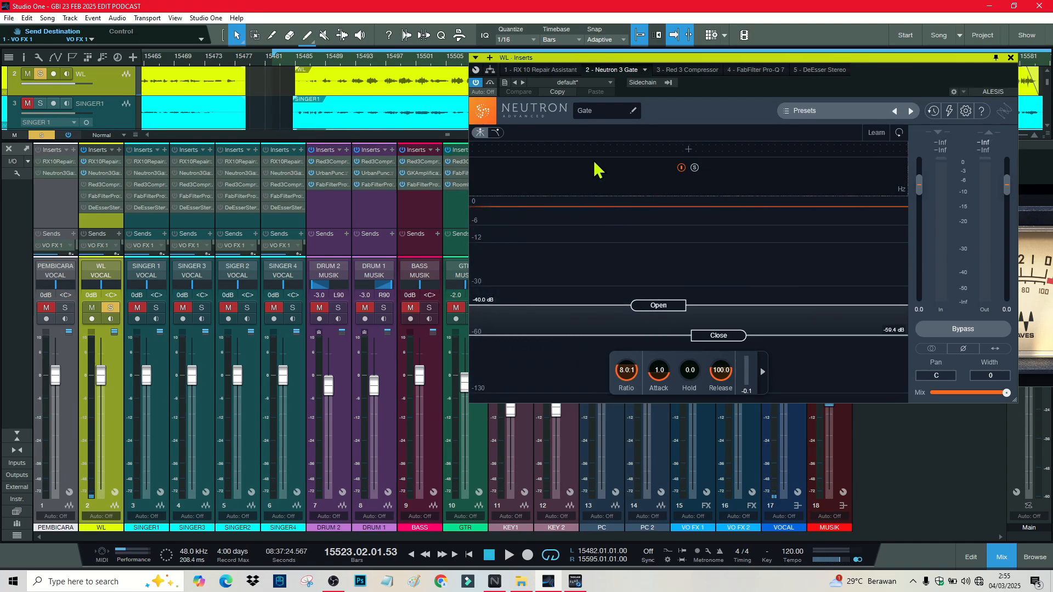
{"action": "left_click", "coordinate": [701, 70]}
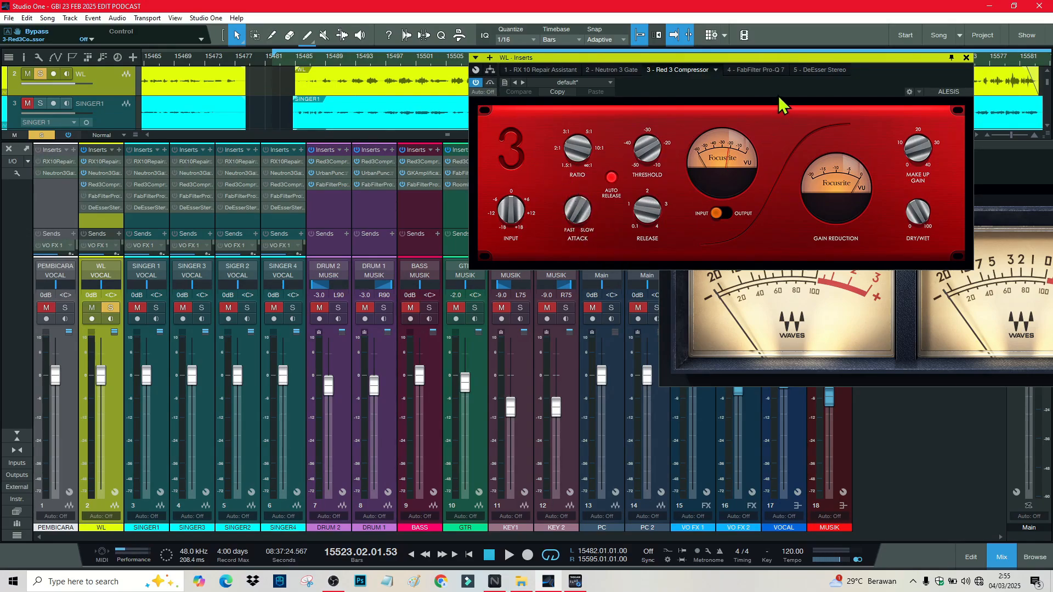
Step: Listen to WL's Red 3 Compressor from bar 15514, then stop playback
{"action": "key", "text": "space"}
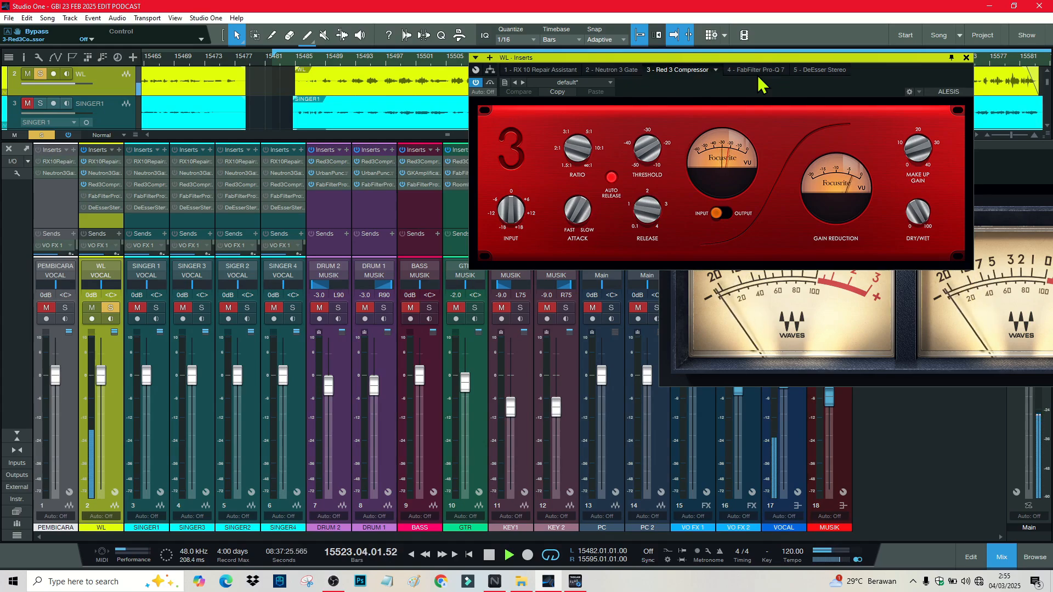
{"action": "left_click_drag", "start_coordinate": [597, 61], "coordinate": [684, 140]}
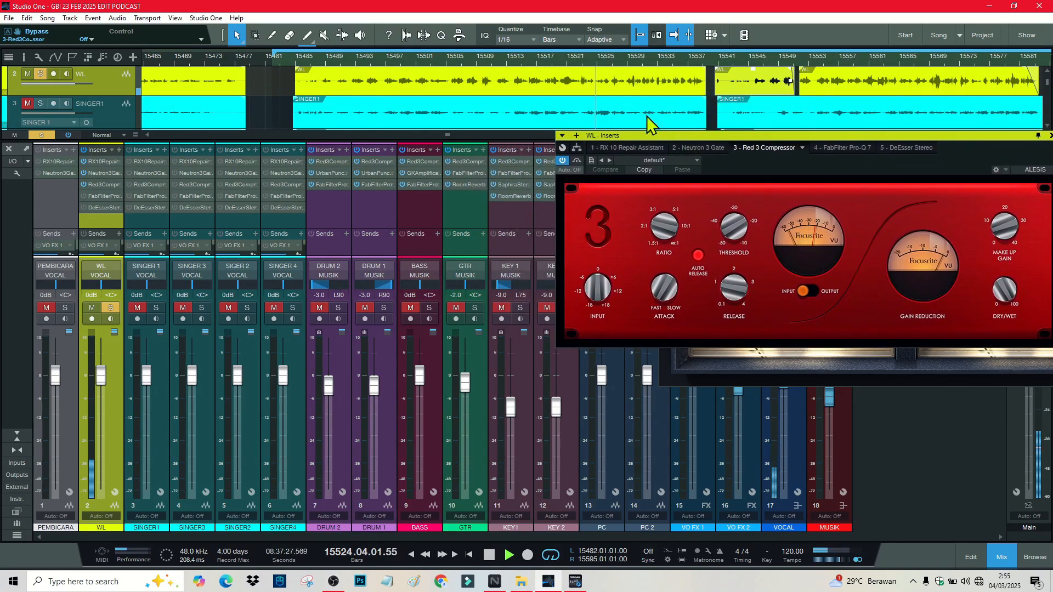
{"action": "left_click", "coordinate": [511, 58]}
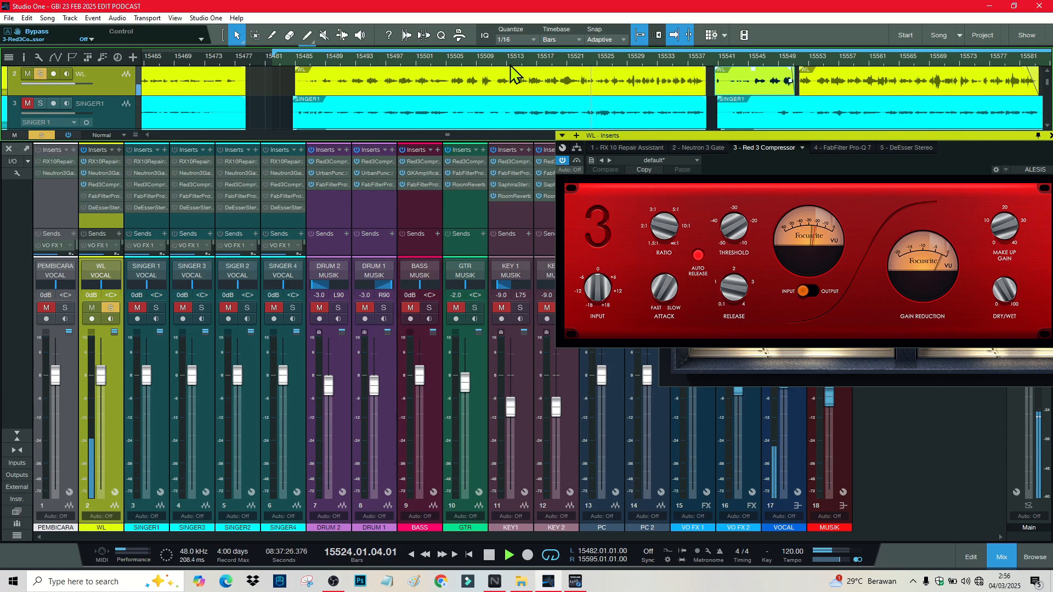
{"action": "key", "text": "space"}
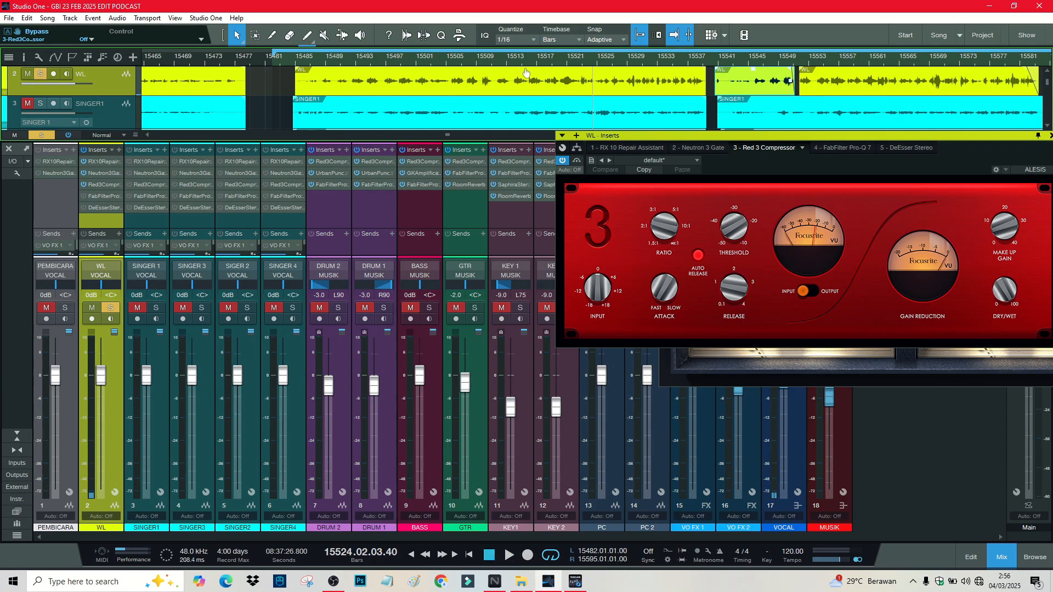
{"action": "left_click_drag", "start_coordinate": [818, 135], "coordinate": [554, 115]}
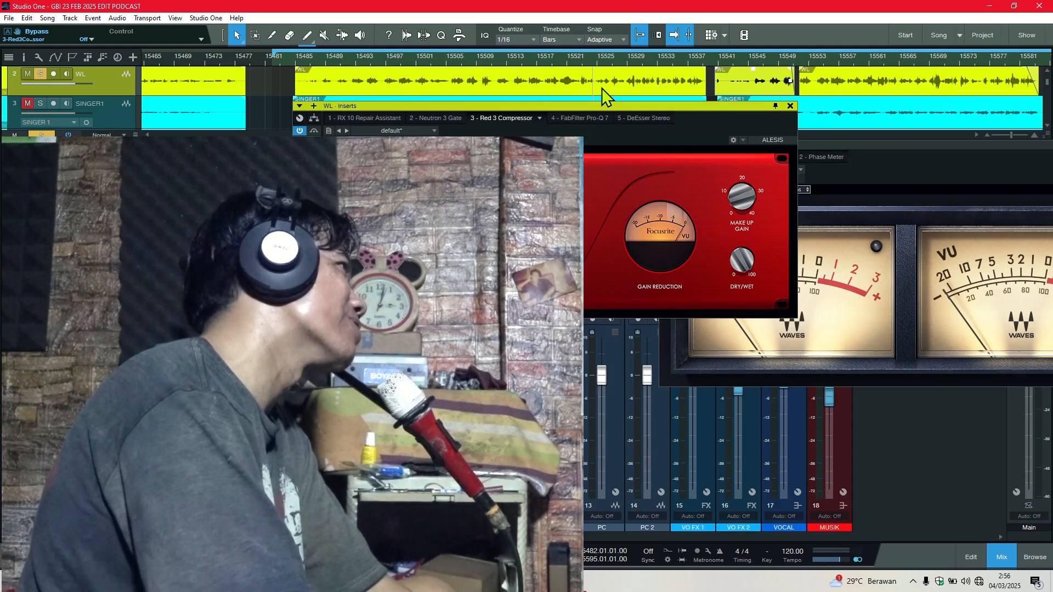
Step: Switch on WL's Pro-Q EQ, stop playback, and bring up WL's DeEsser Stereo plugin
{"action": "left_click", "coordinate": [574, 119]}
{"action": "mouse_move", "coordinate": [448, 310]}
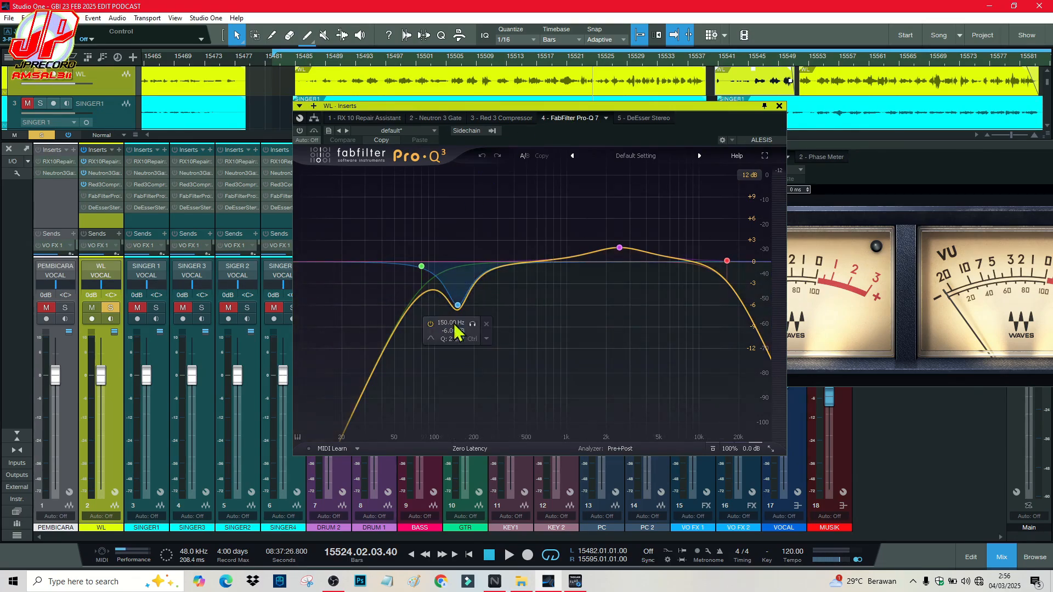
{"action": "mouse_move", "coordinate": [420, 268]}
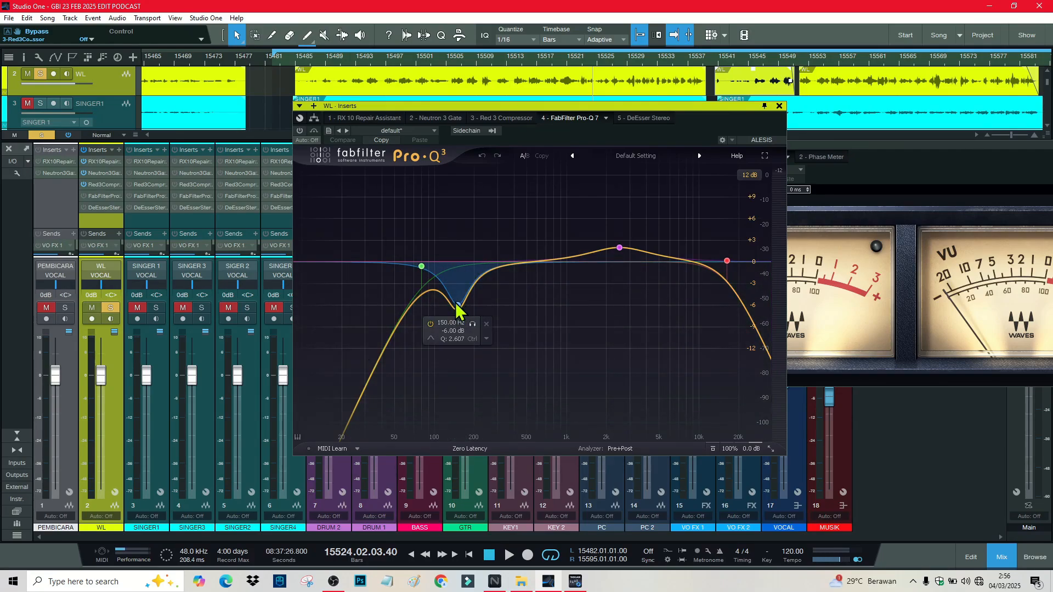
{"action": "left_click", "coordinate": [300, 131]}
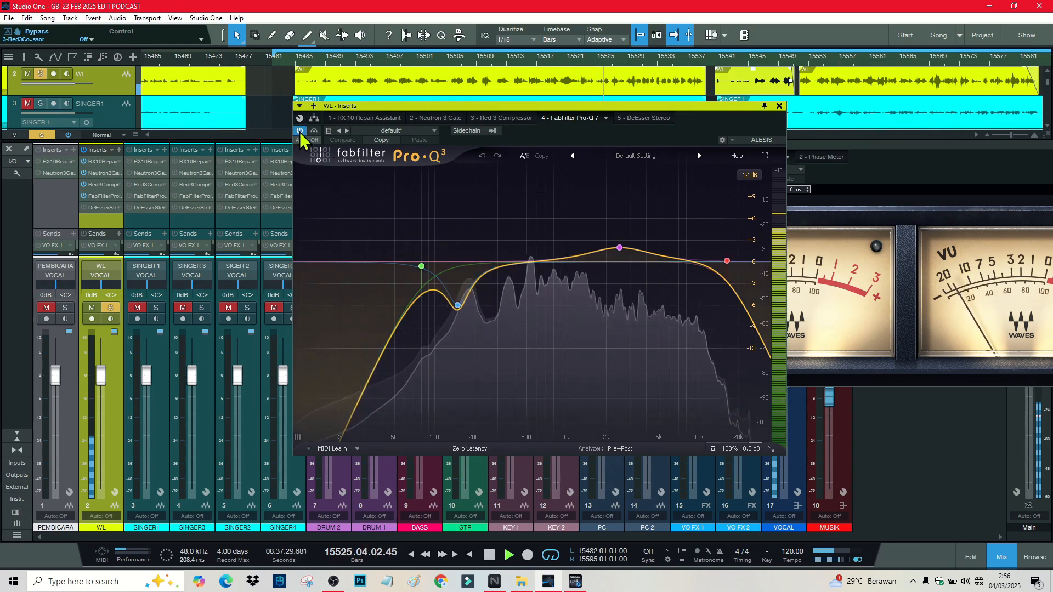
{"action": "key", "text": "space"}
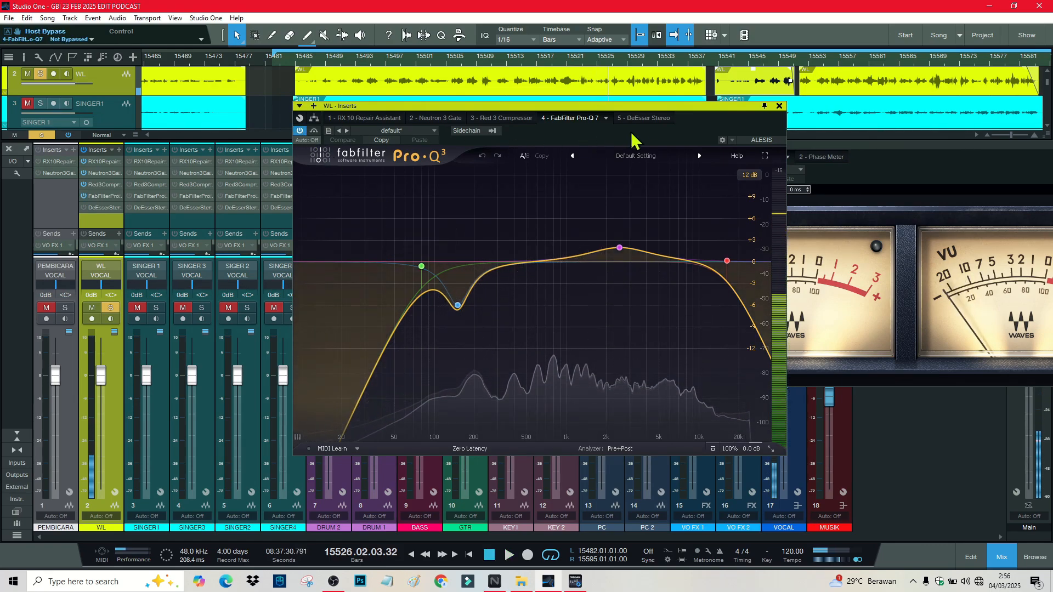
{"action": "left_click", "coordinate": [648, 118]}
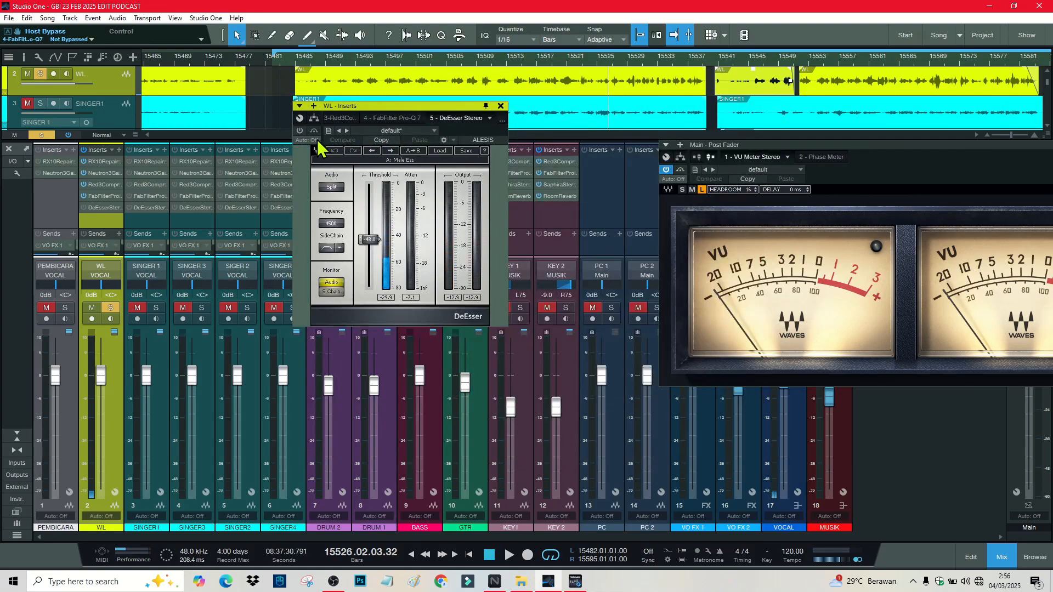
Step: Enable WL's DeEsser during playback, replay from bar 15516, then close the insert window
{"action": "key", "text": "space"}
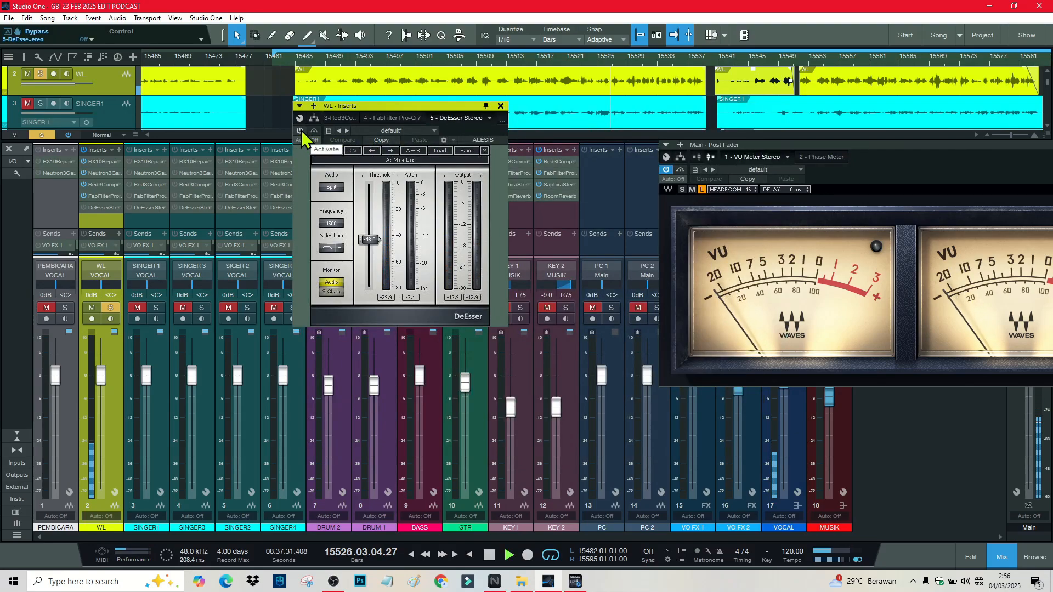
{"action": "left_click", "coordinate": [300, 131]}
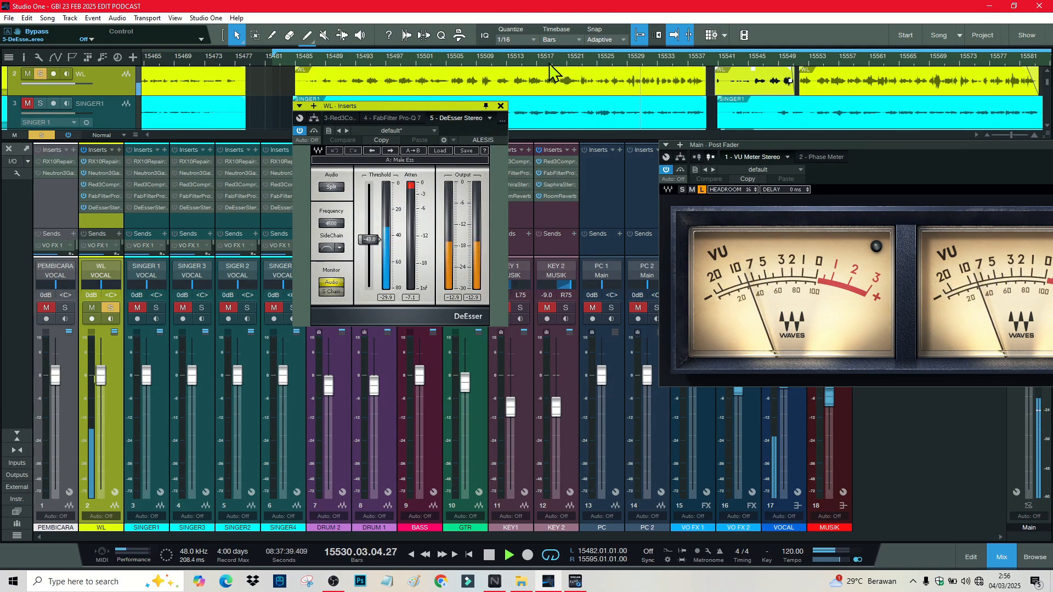
{"action": "key", "text": "space"}
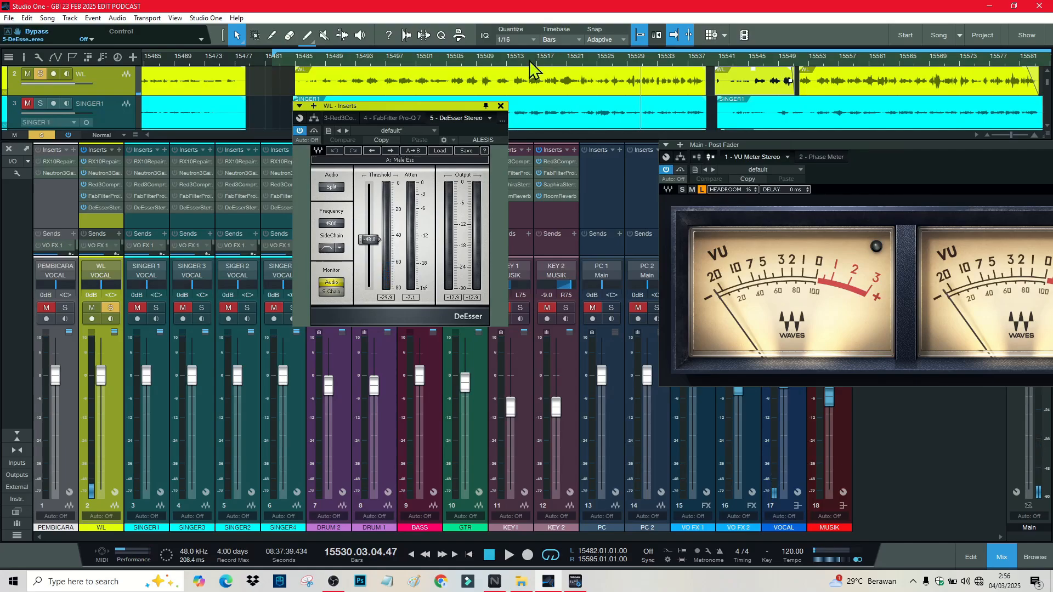
{"action": "left_click", "coordinate": [530, 63]}
{"action": "key", "text": "space"}
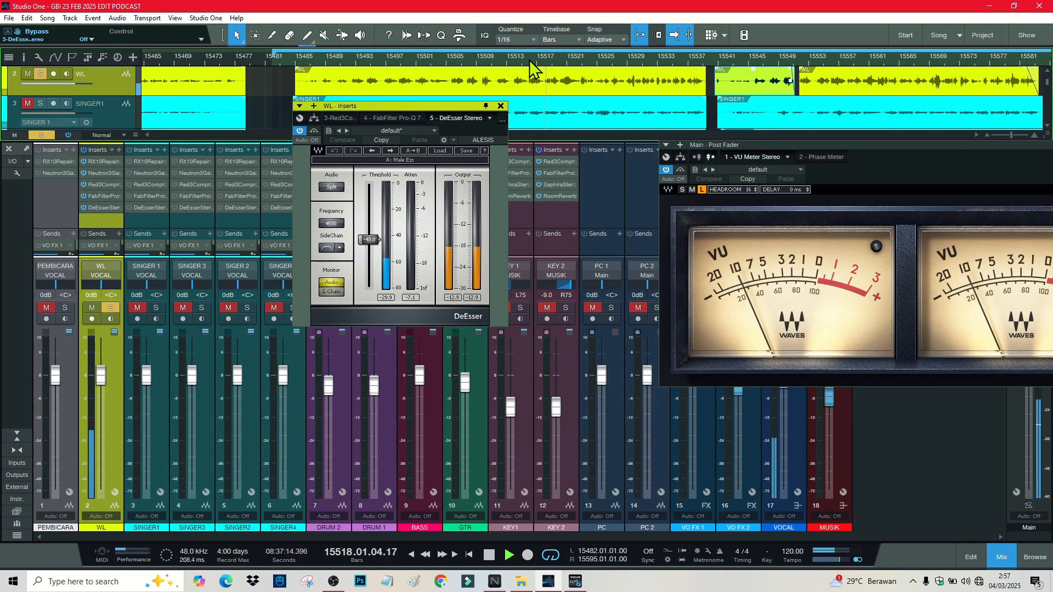
{"action": "key", "text": "space"}
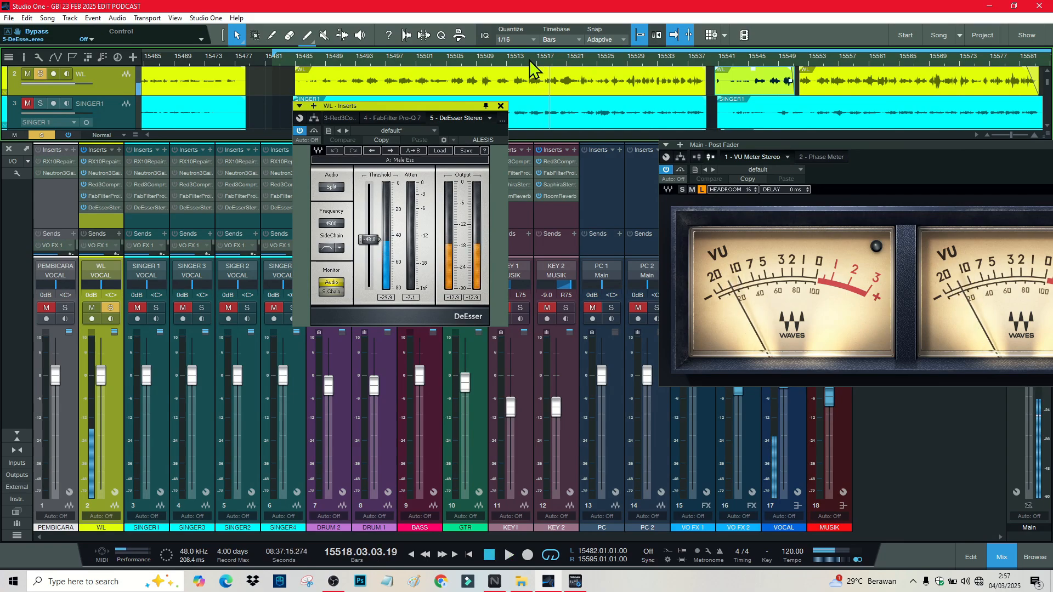
{"action": "left_click", "coordinate": [500, 107]}
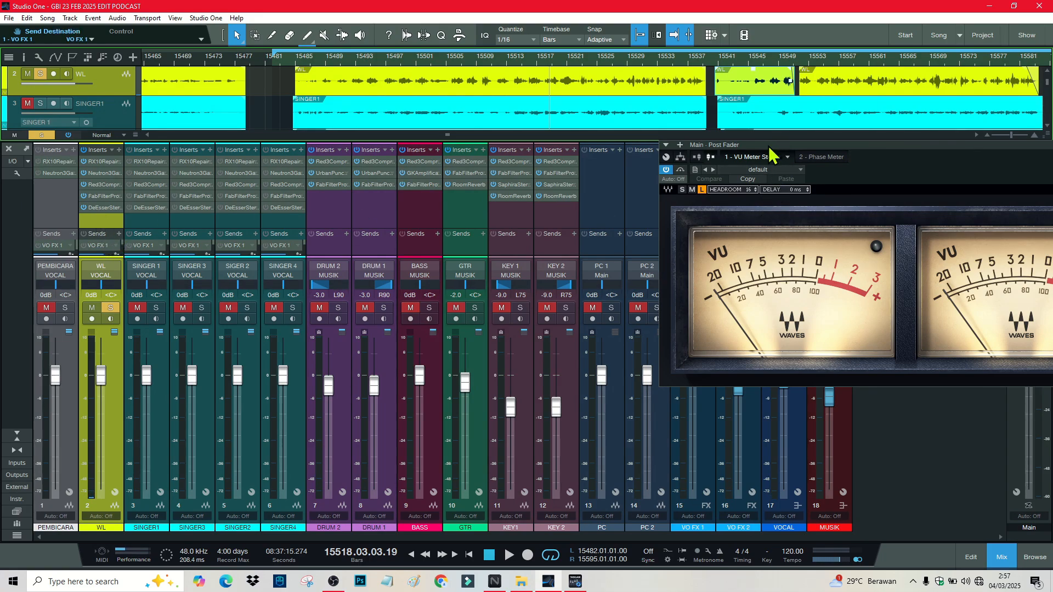
Step: Move the VU meter aside, add then remove an FX 1 channel, and enlarge the sends area
{"action": "left_click_drag", "start_coordinate": [773, 155], "coordinate": [1008, 157]}
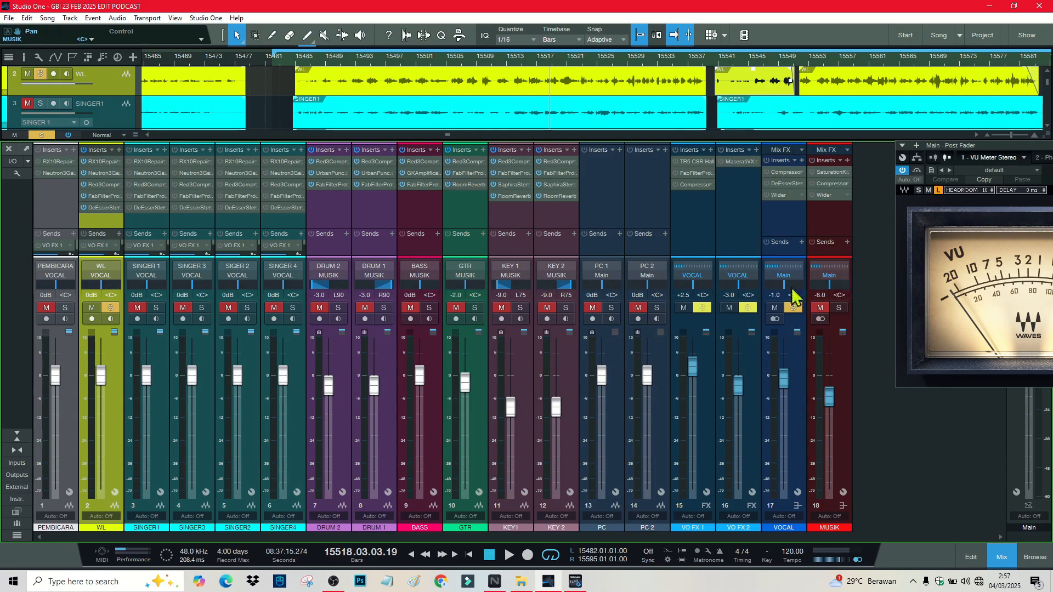
{"action": "right_click", "coordinate": [876, 272]}
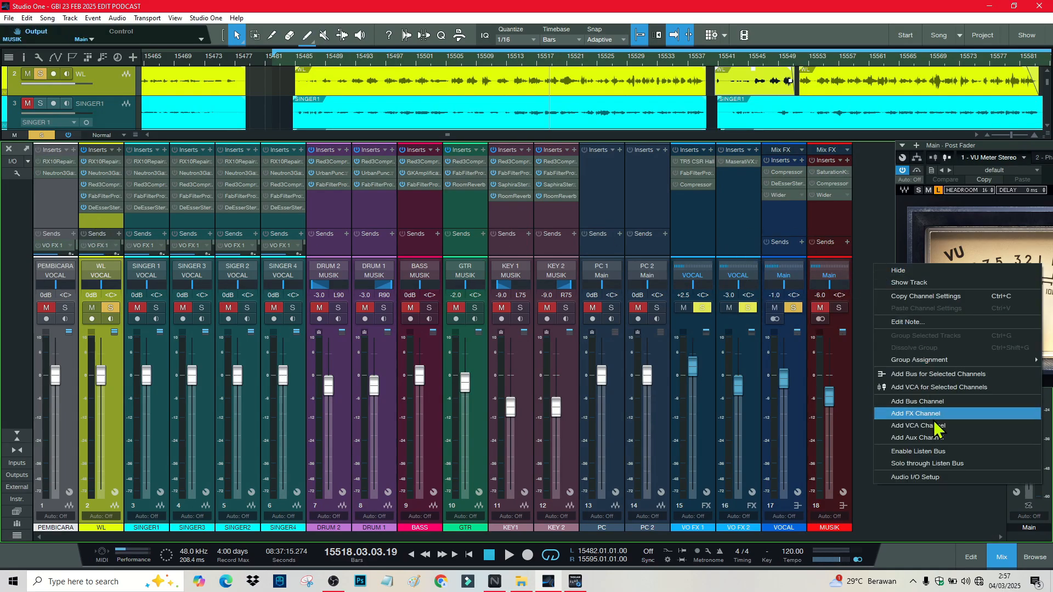
{"action": "left_click", "coordinate": [915, 414]}
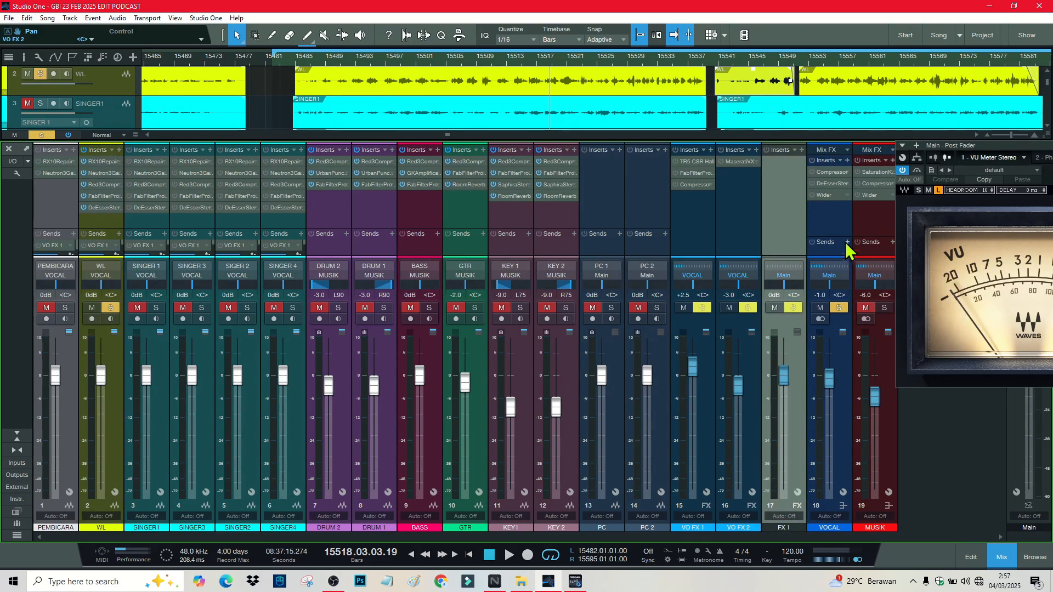
{"action": "right_click", "coordinate": [779, 188]}
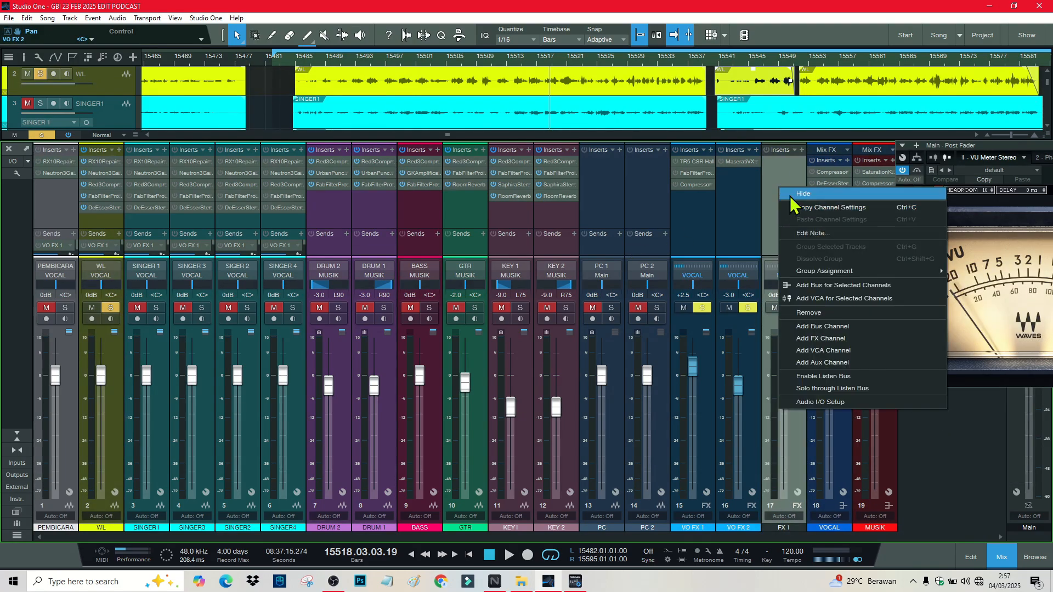
{"action": "left_click", "coordinate": [834, 313]}
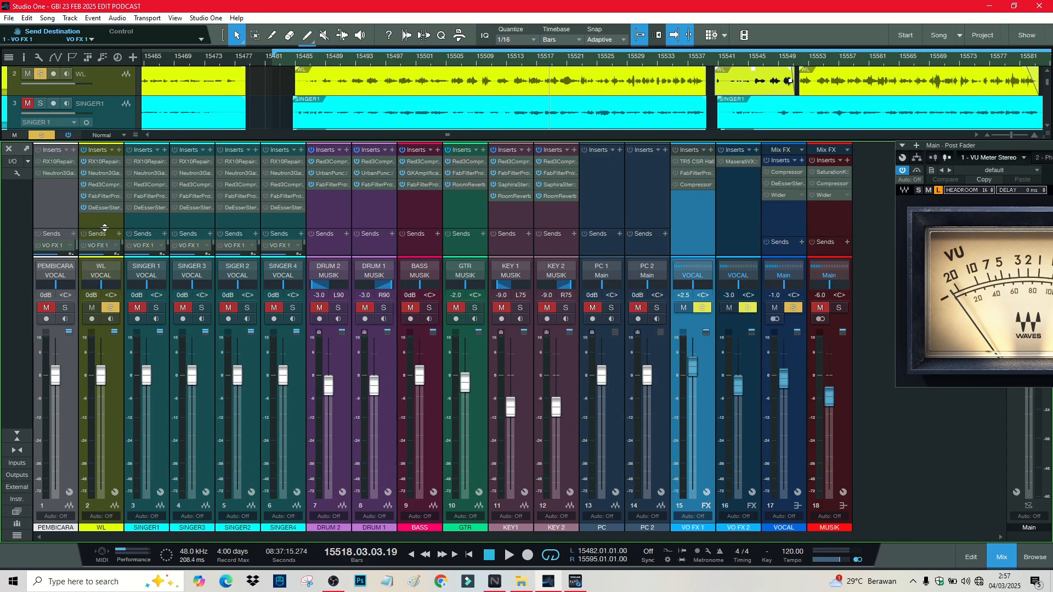
{"action": "left_click_drag", "start_coordinate": [105, 228], "coordinate": [104, 214]}
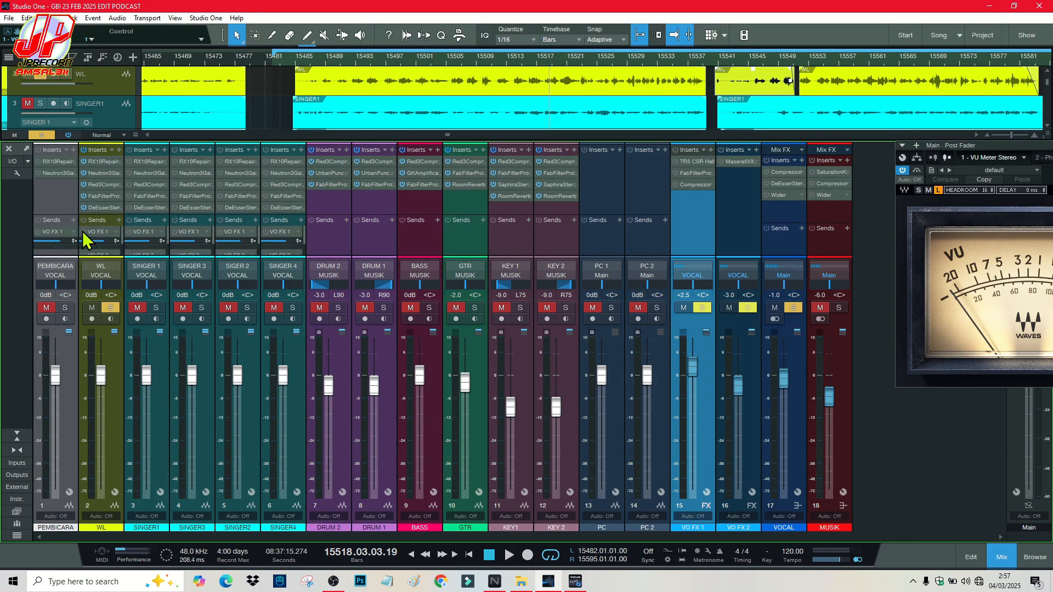
Step: Switch on VO FX 1's TR5 CSR Hall reverb, audition it, then show the bus's Pro-Q
{"action": "left_click", "coordinate": [703, 162]}
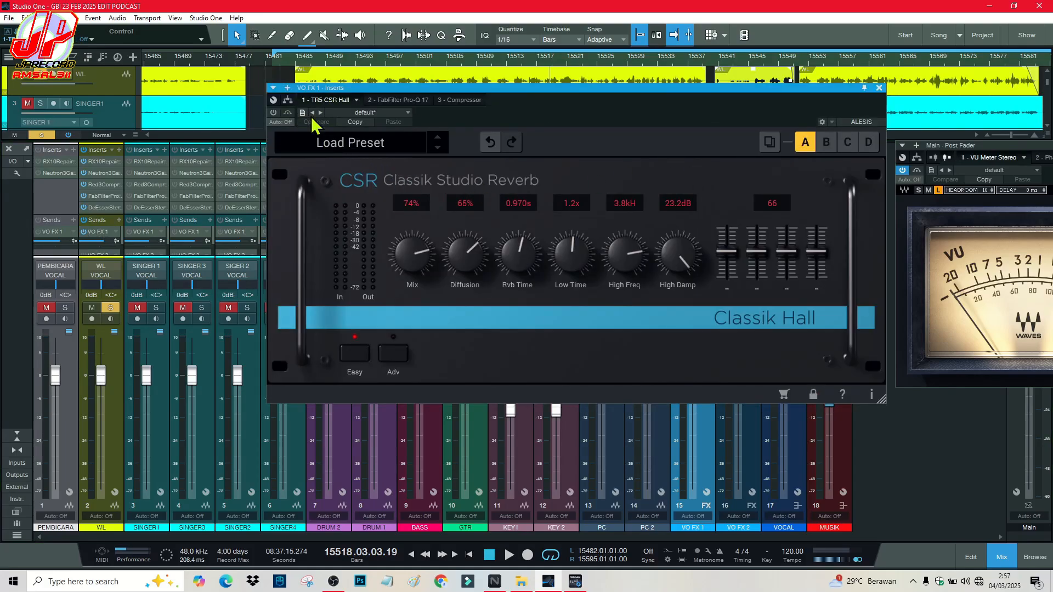
{"action": "left_click", "coordinate": [273, 112]}
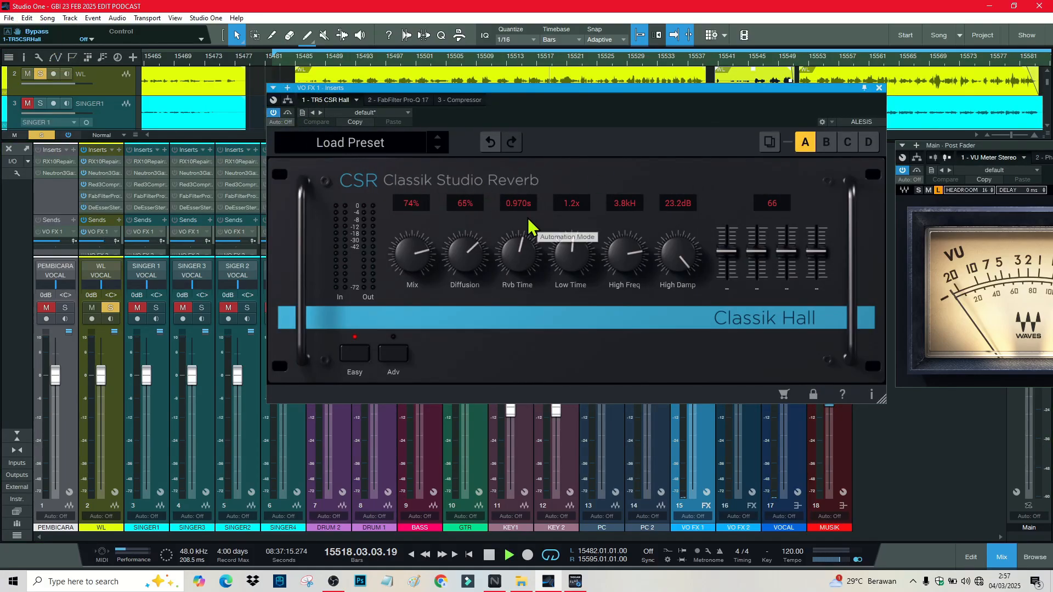
{"action": "key", "text": "space"}
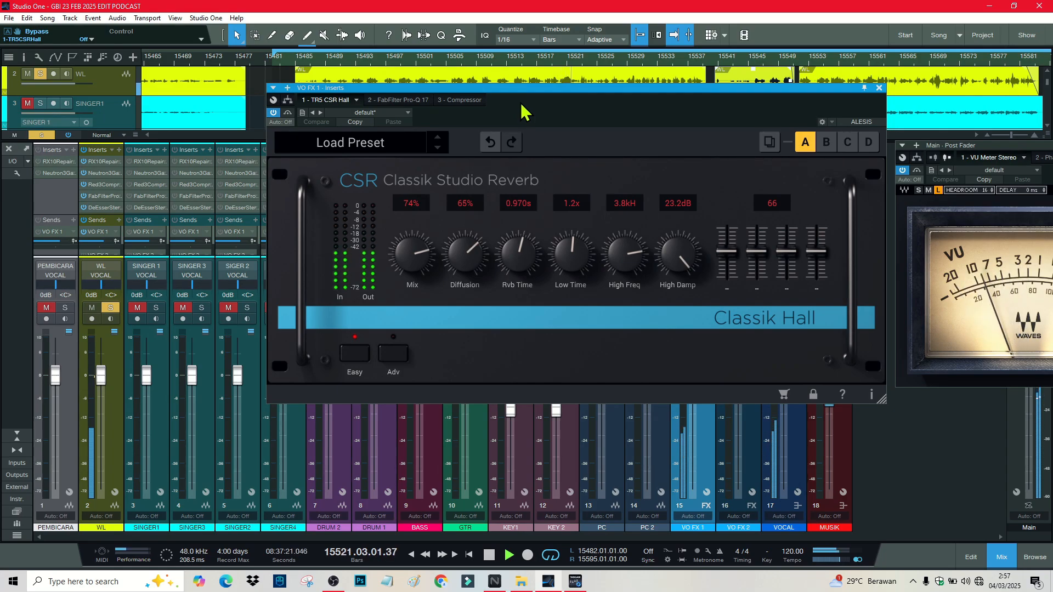
{"action": "key", "text": "space"}
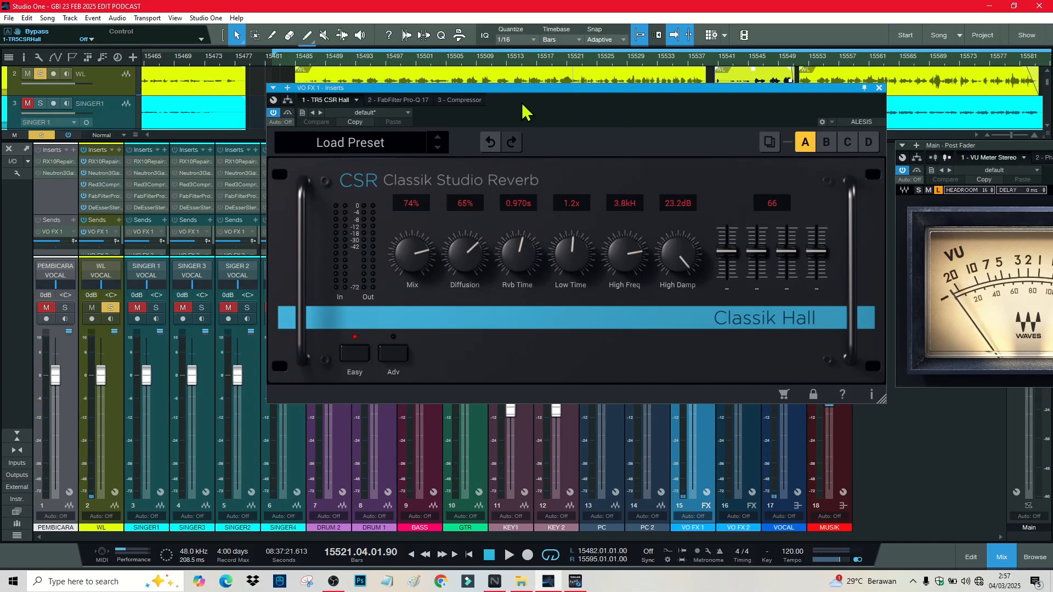
{"action": "left_click", "coordinate": [405, 101]}
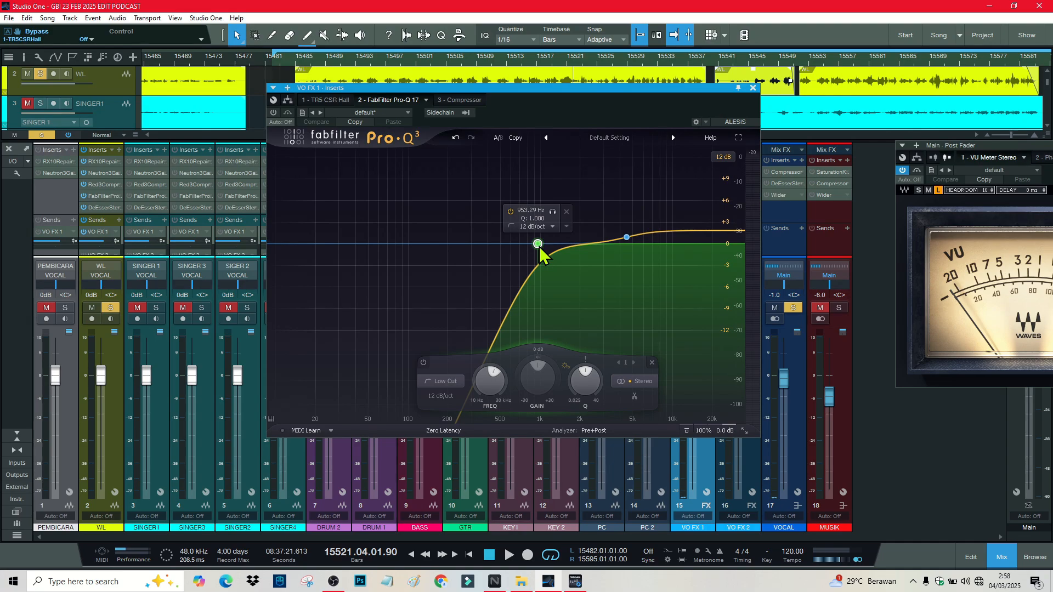
Step: Enable VO FX 1's Pro-Q low cut during playback, then show the bus's Compressor
{"action": "key", "text": "space"}
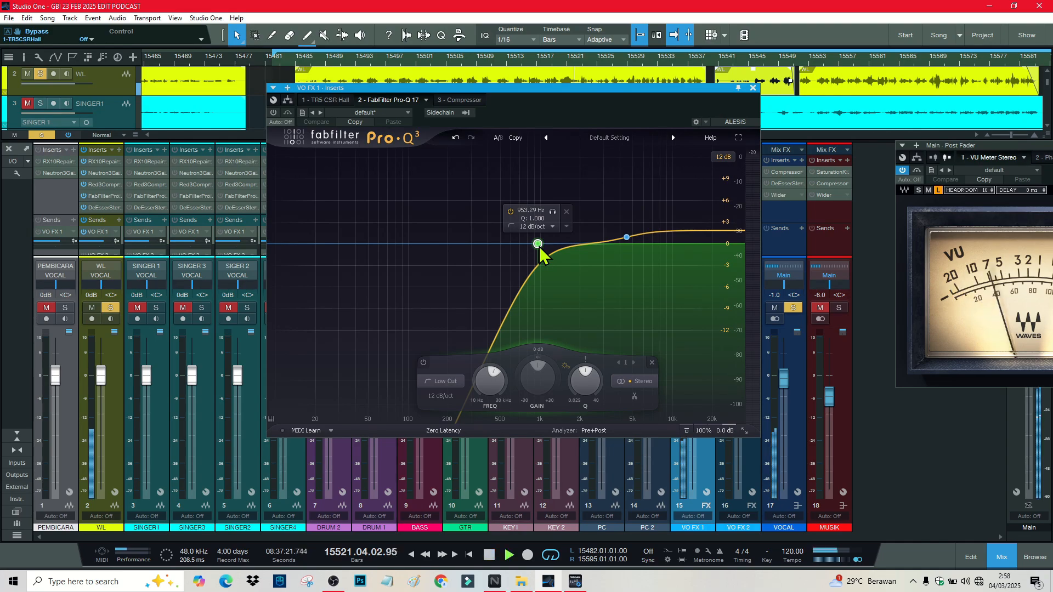
{"action": "left_click", "coordinate": [274, 113]}
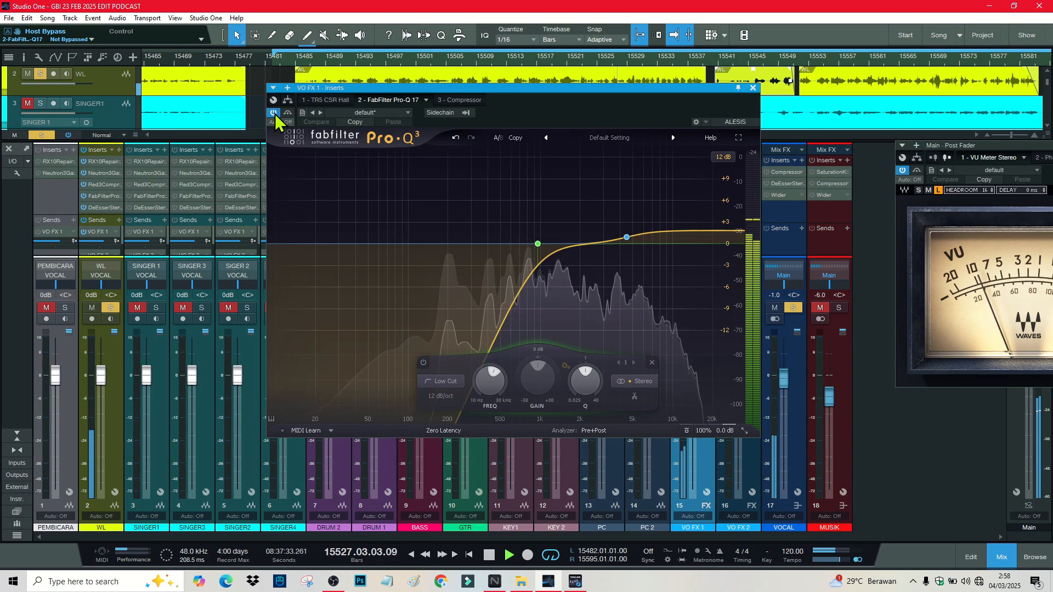
{"action": "key", "text": "space"}
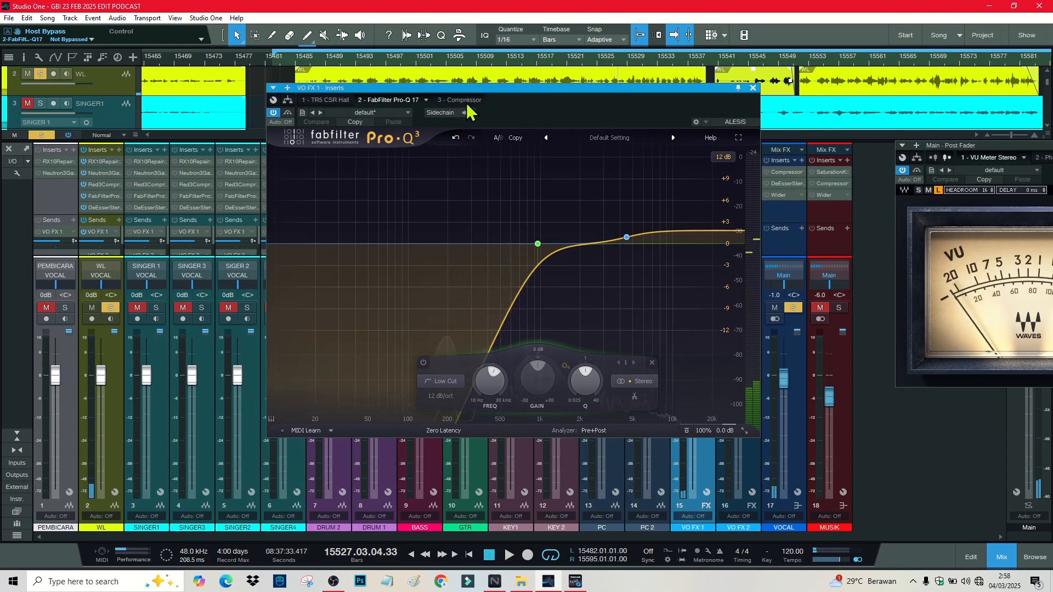
{"action": "left_click", "coordinate": [464, 101]}
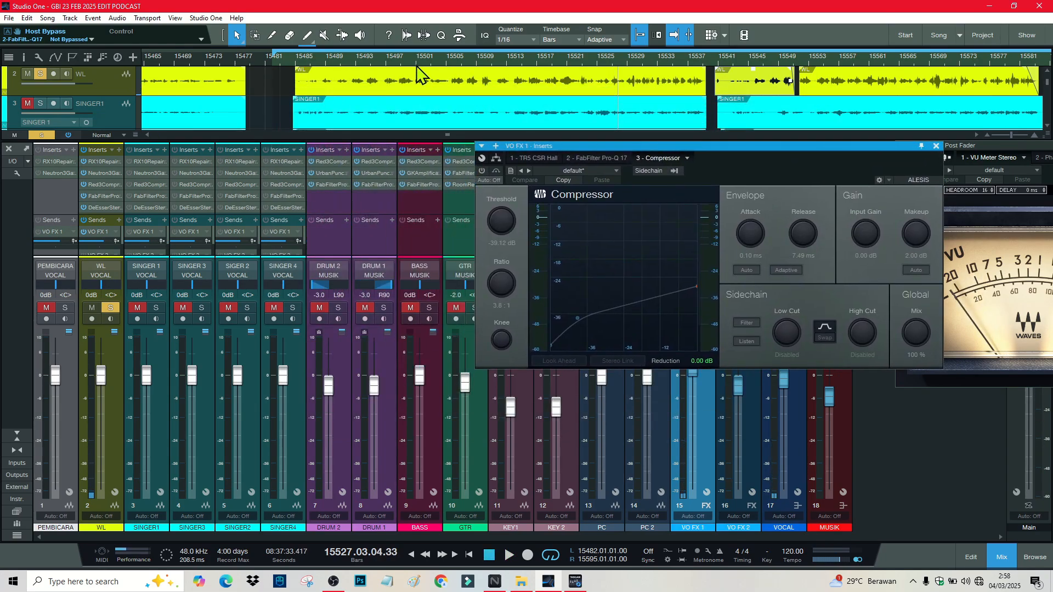
Step: Place the playhead at bar 15501, switch on VO FX 1's compressor and audition it
{"action": "left_click", "coordinate": [424, 62]}
{"action": "left_click", "coordinate": [417, 60]}
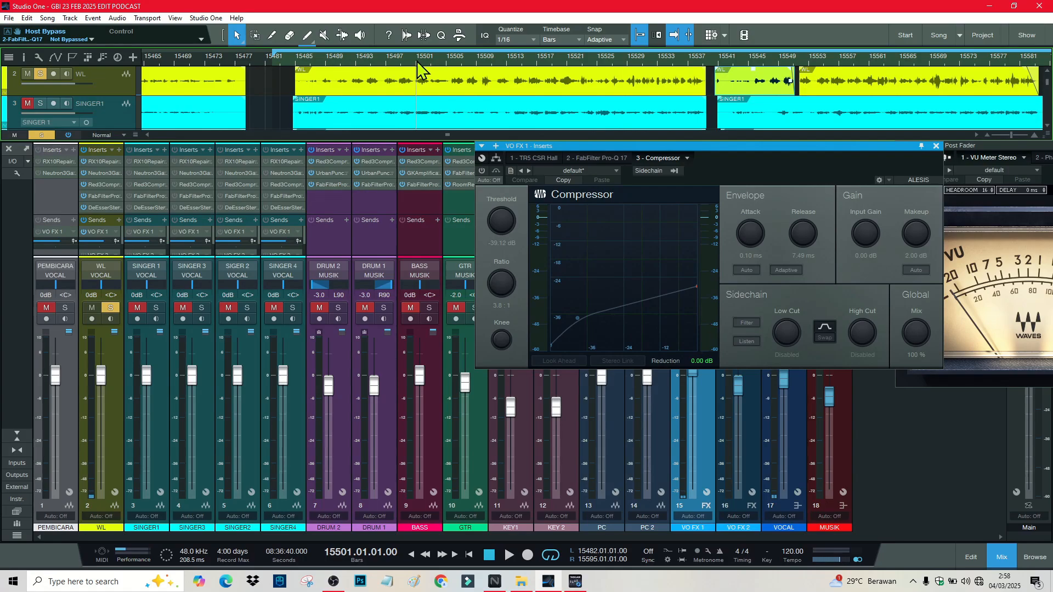
{"action": "left_click", "coordinate": [482, 171]}
{"action": "key", "text": "space"}
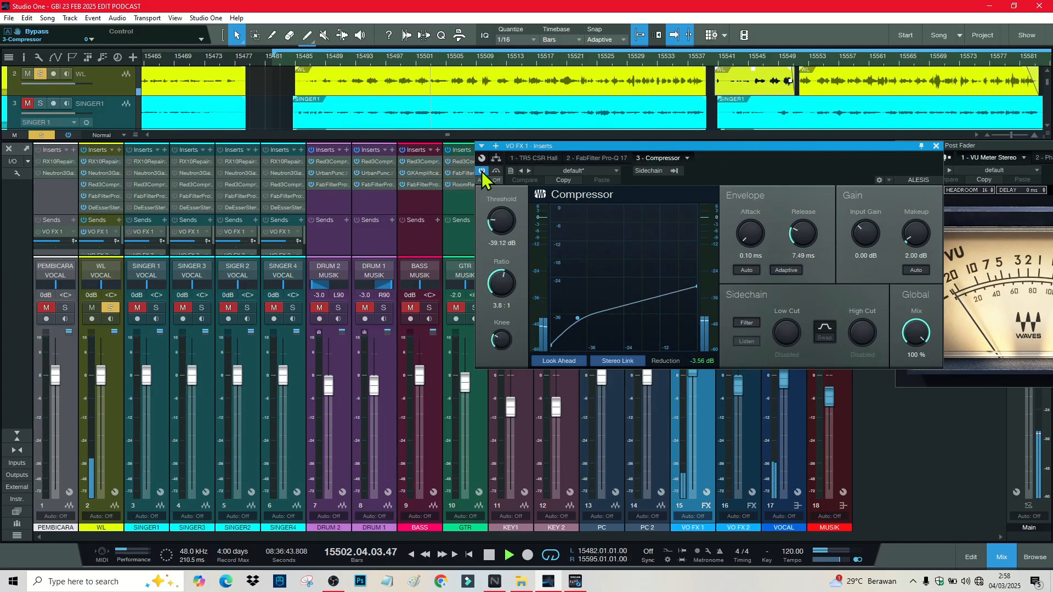
{"action": "key", "text": "space"}
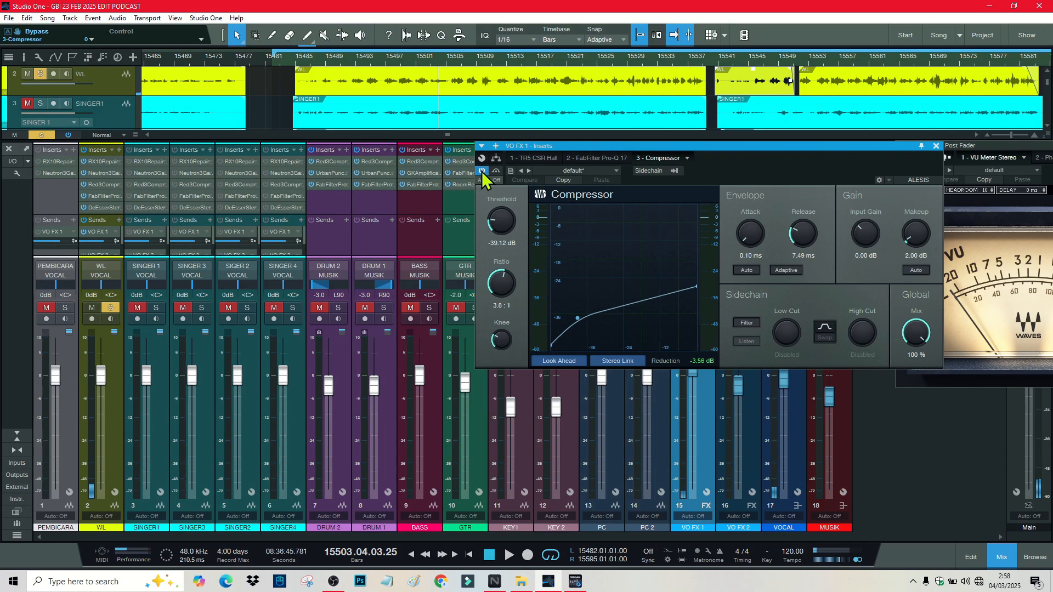
Step: Compare the compressor bypassed versus active, leave it on, and close the insert window
{"action": "left_click", "coordinate": [483, 171]}
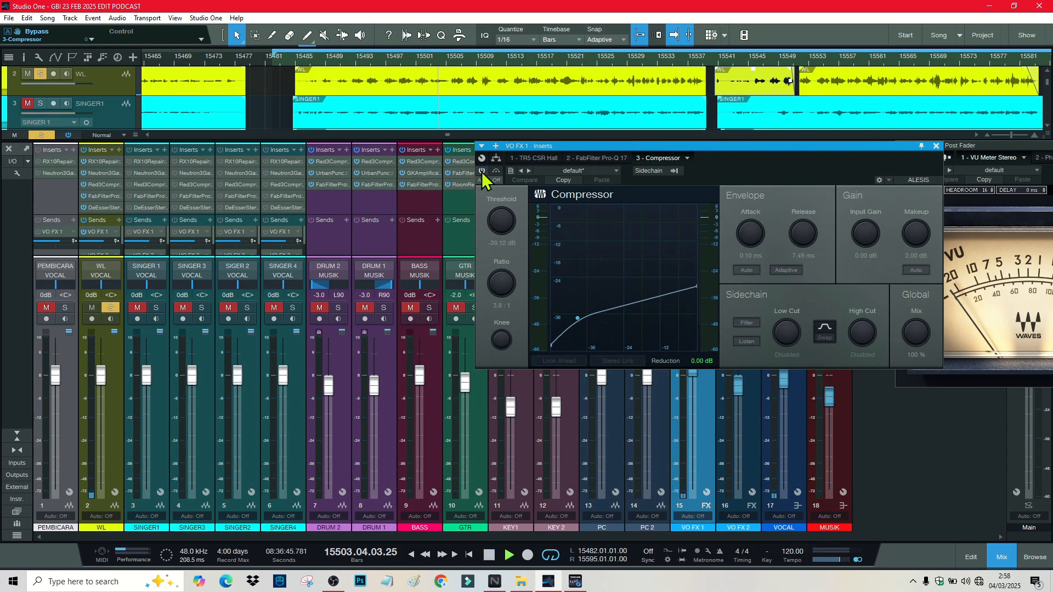
{"action": "key", "text": "space"}
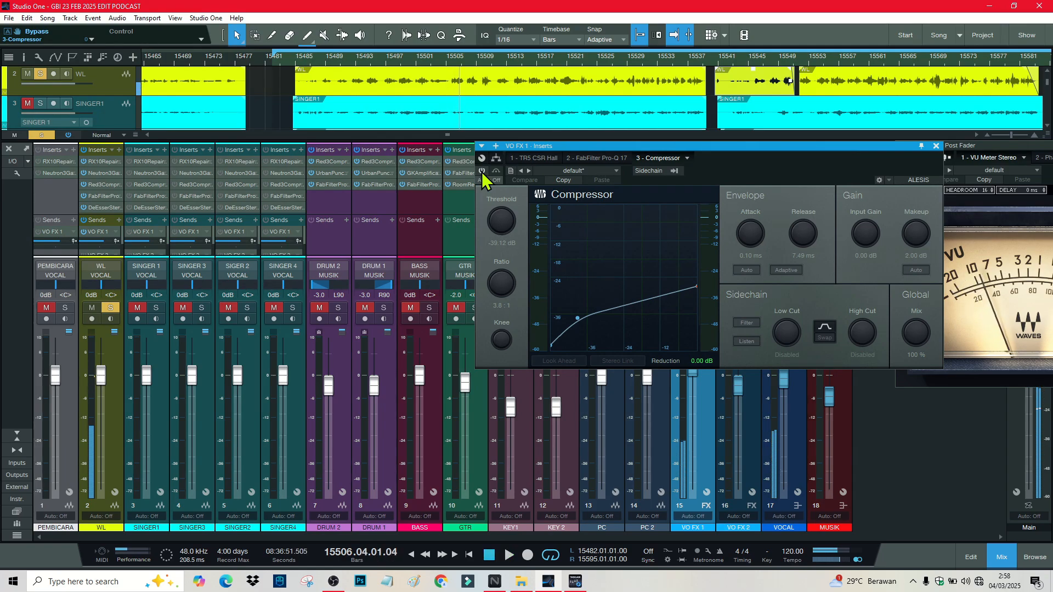
{"action": "left_click", "coordinate": [482, 171]}
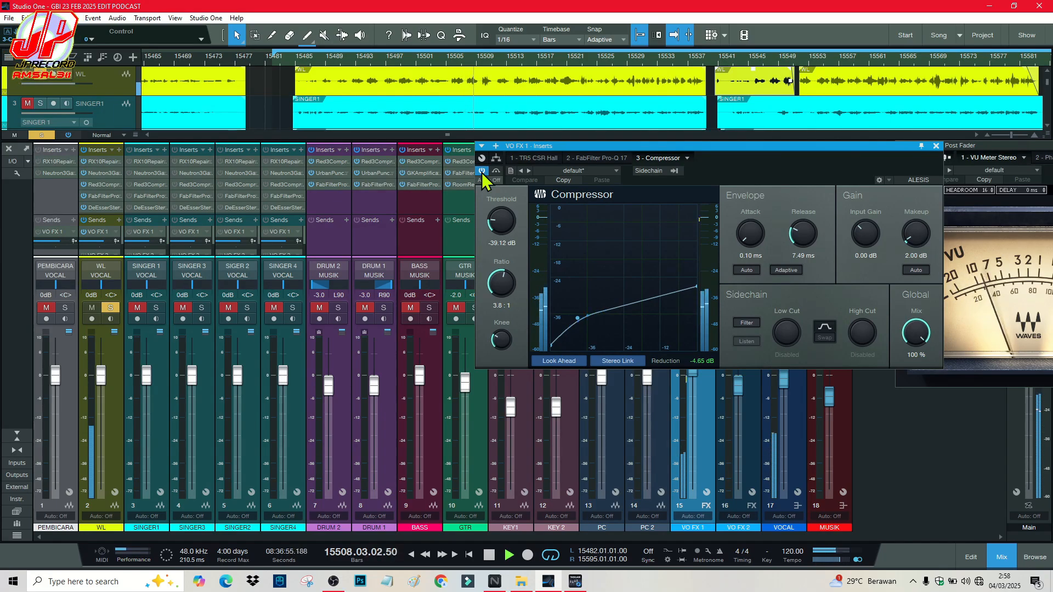
{"action": "key", "text": "space"}
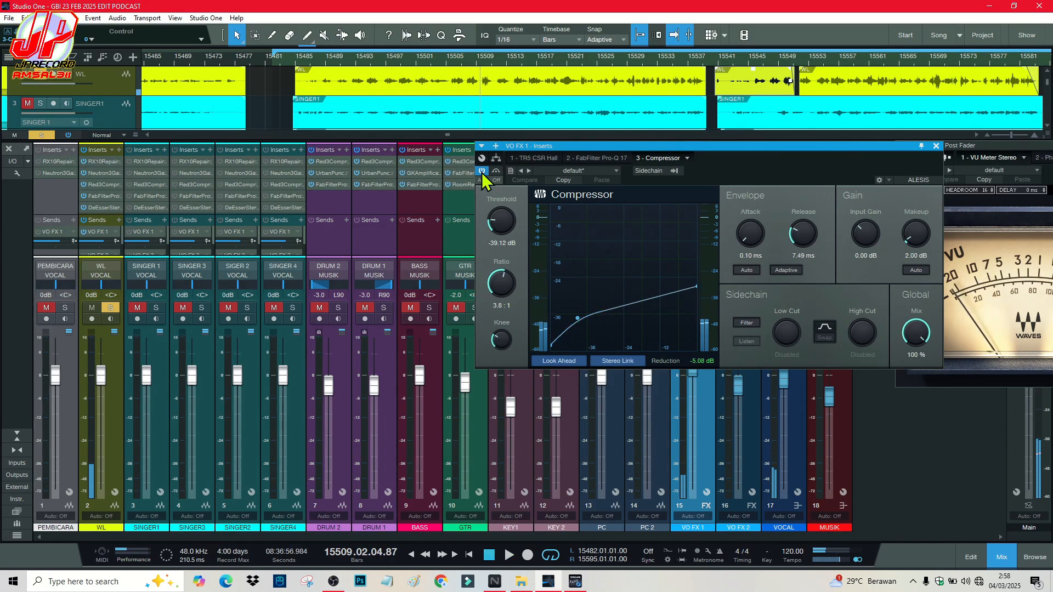
{"action": "left_click", "coordinate": [936, 145]}
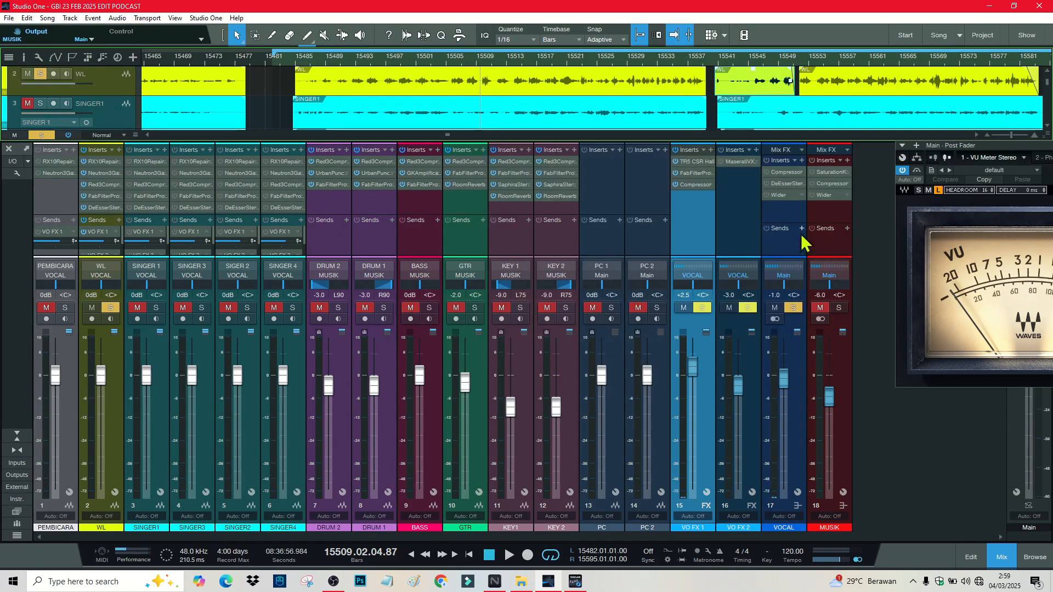
Step: With VO FX 2's Maserati VX1 open, enable WL's send to VO FX 2, then close the plugin
{"action": "left_click", "coordinate": [748, 213]}
{"action": "left_click", "coordinate": [739, 174]}
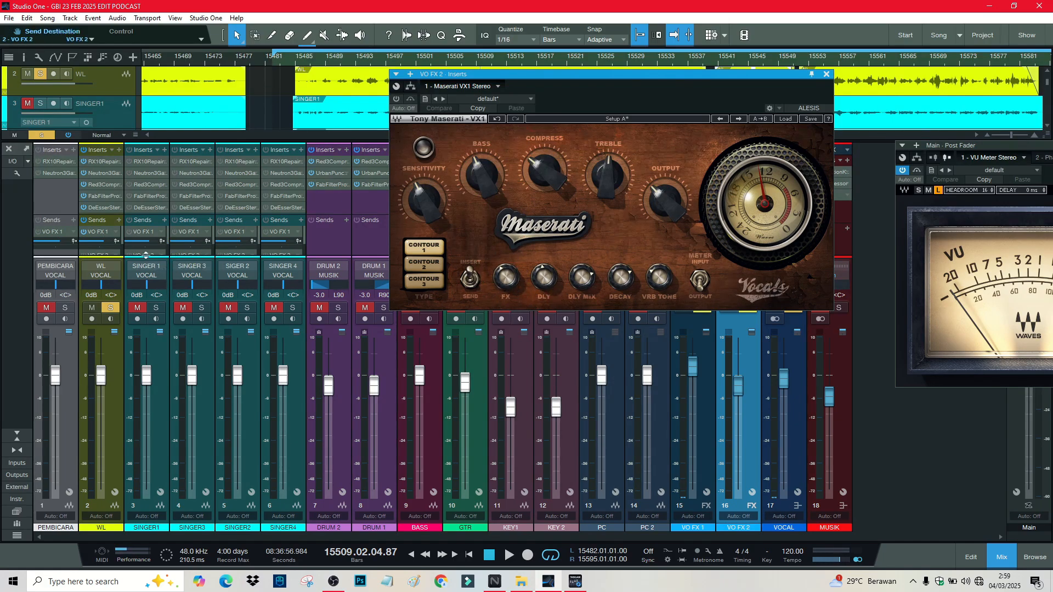
{"action": "mouse_move", "coordinate": [103, 215]}
{"action": "left_mouse_down"}
{"action": "mouse_move", "coordinate": [104, 243]}
{"action": "mouse_move", "coordinate": [104, 215]}
{"action": "left_mouse_up"}
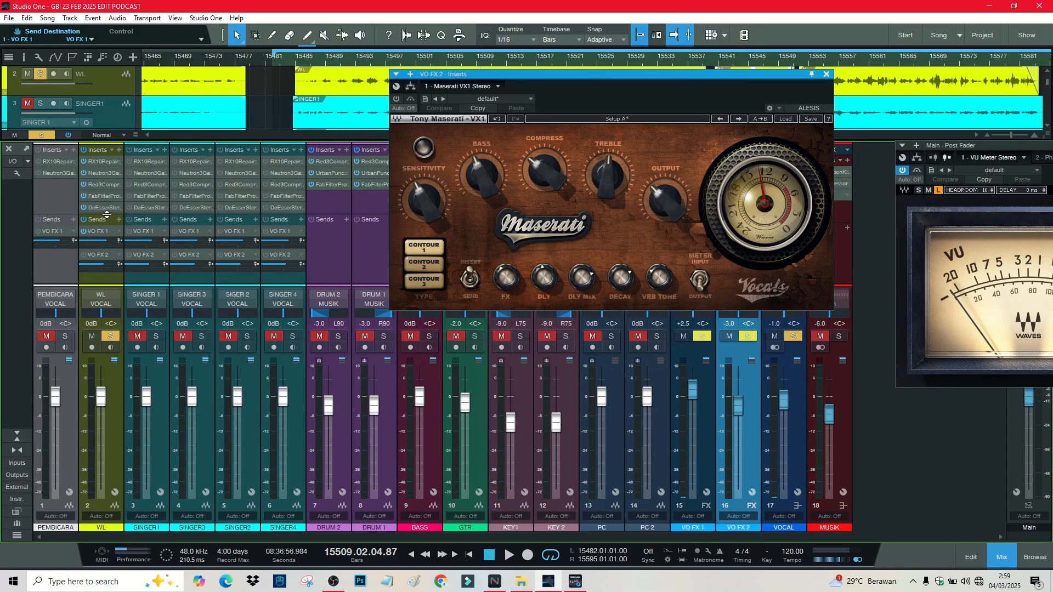
{"action": "left_click", "coordinate": [84, 255]}
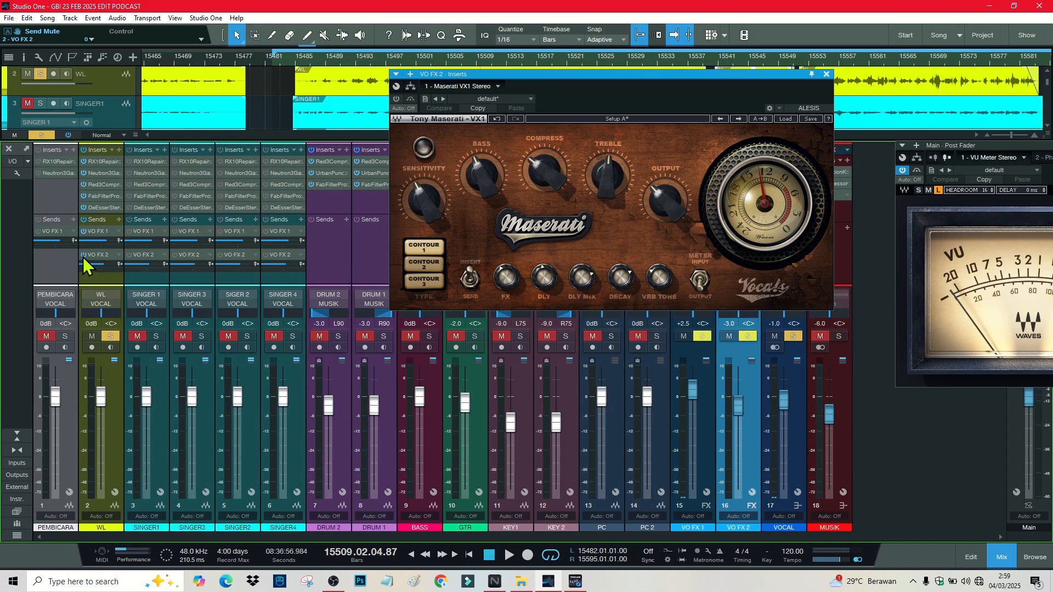
{"action": "left_click", "coordinate": [826, 74]}
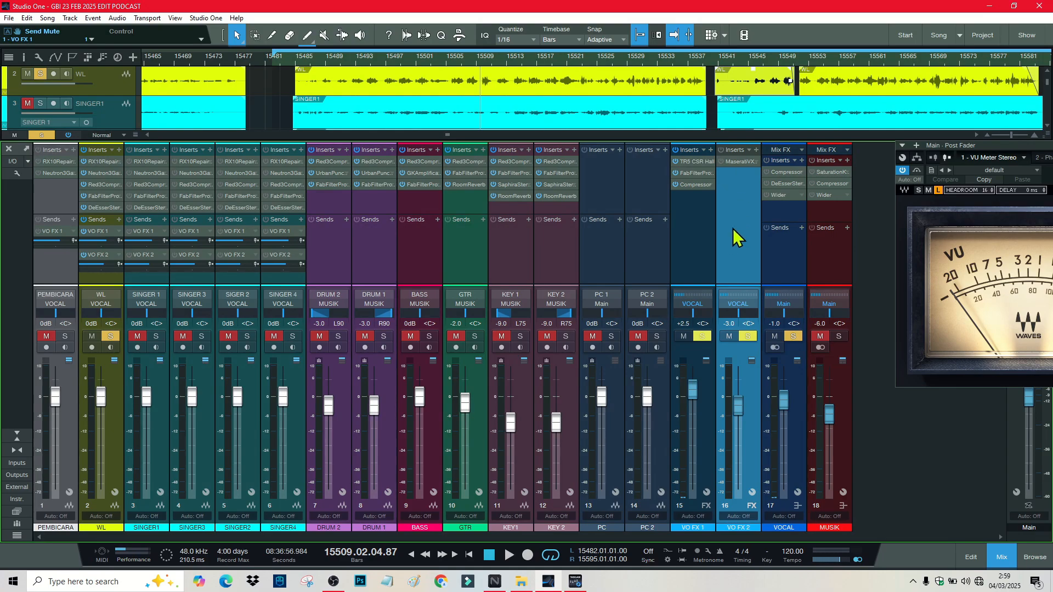
Step: Check the Maserati VX1 on VO FX 2 and the Classik Studio Reverb on VO FX 1
{"action": "left_click", "coordinate": [736, 161]}
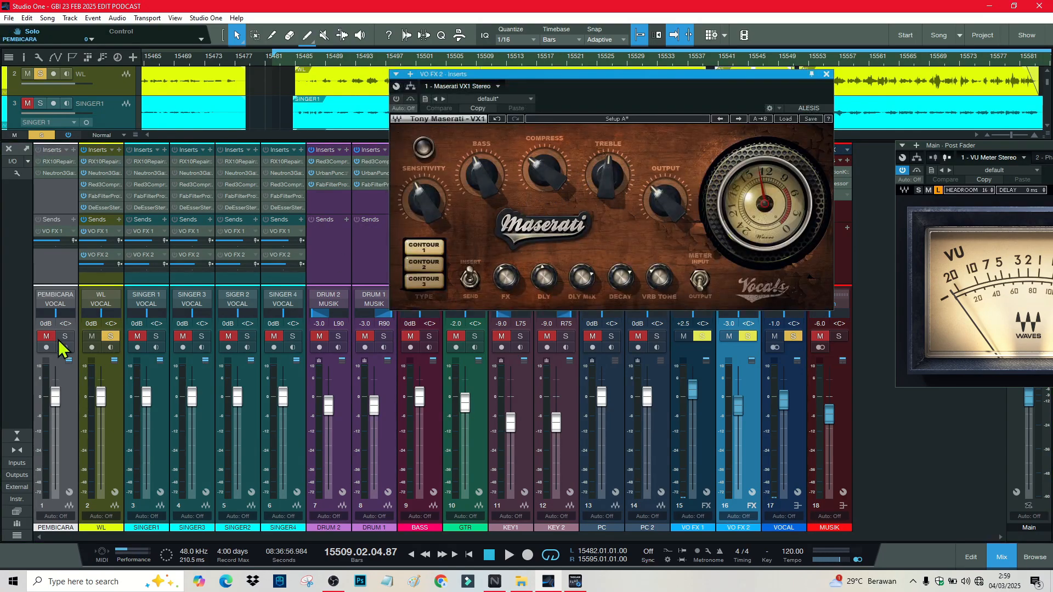
{"action": "left_click", "coordinate": [827, 74]}
{"action": "left_click", "coordinate": [701, 162]}
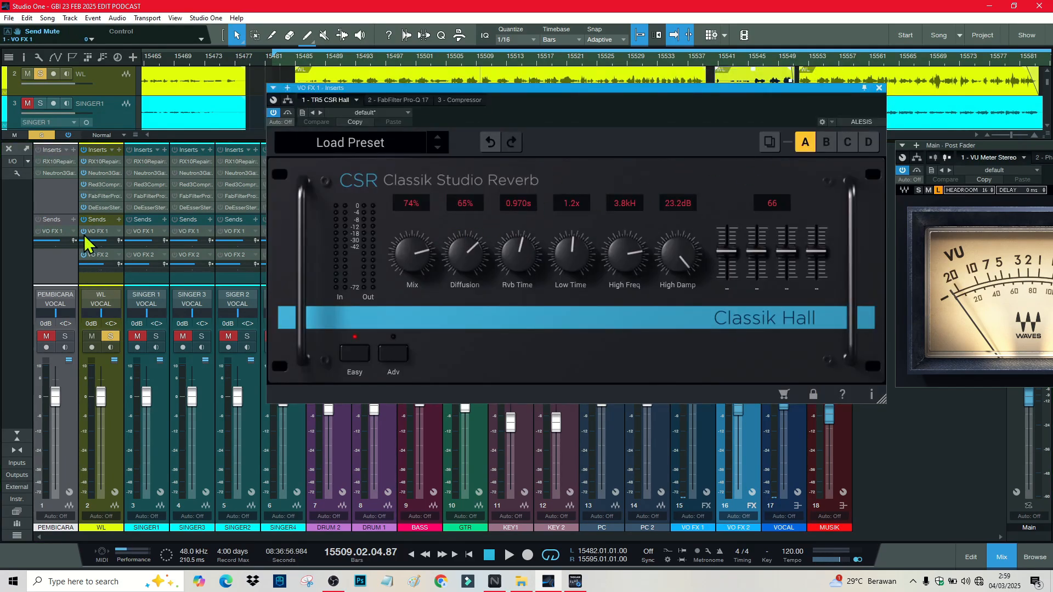
{"action": "left_click", "coordinate": [879, 87]}
Step: Re-enable the Maserati VX1 on VO FX 2, audition it, and close its window
{"action": "left_click", "coordinate": [741, 162]}
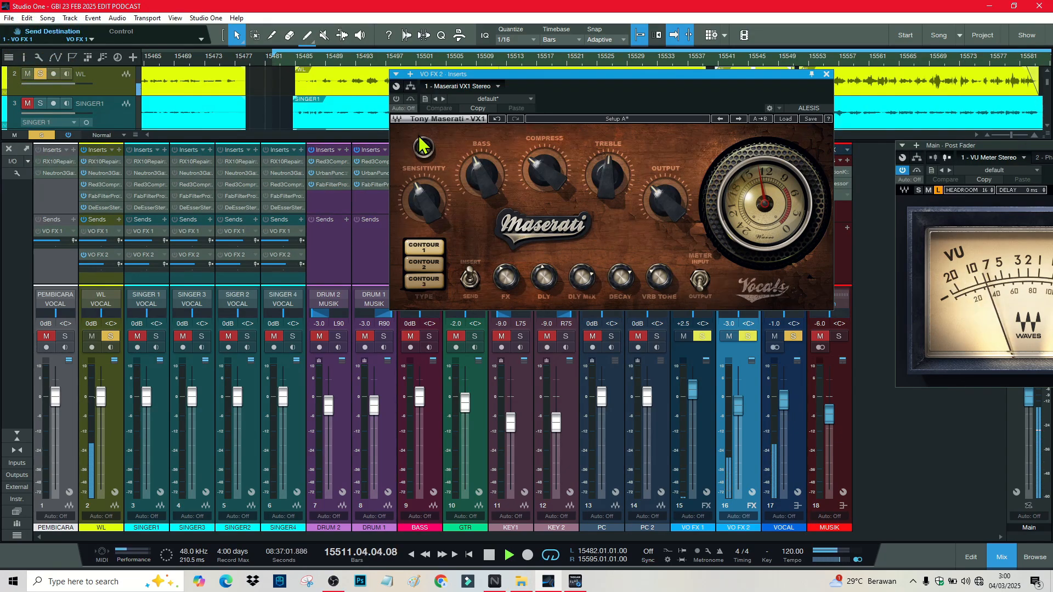
{"action": "key", "text": "space"}
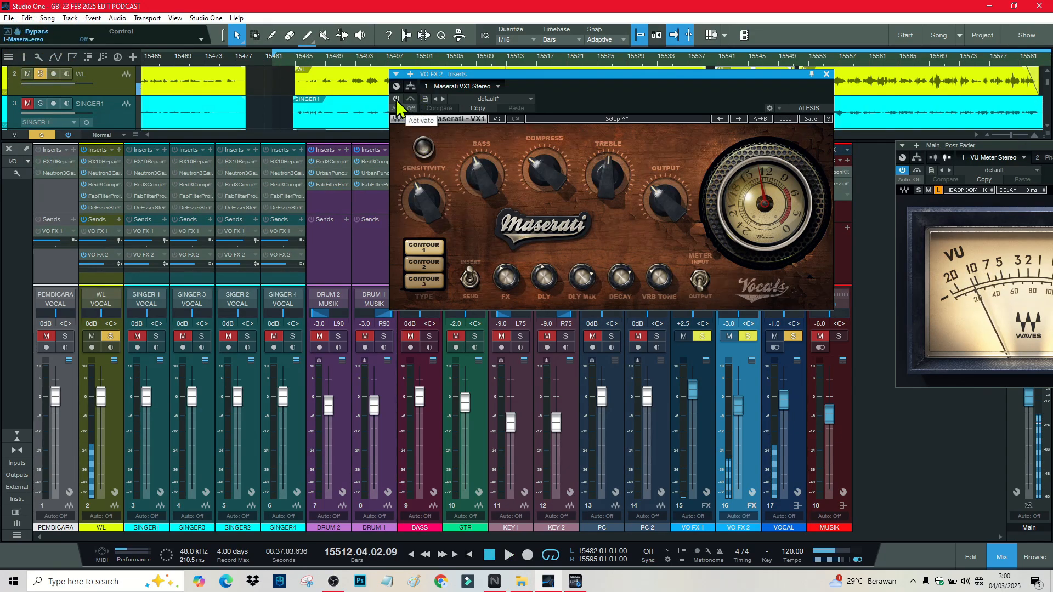
{"action": "left_click", "coordinate": [399, 97]}
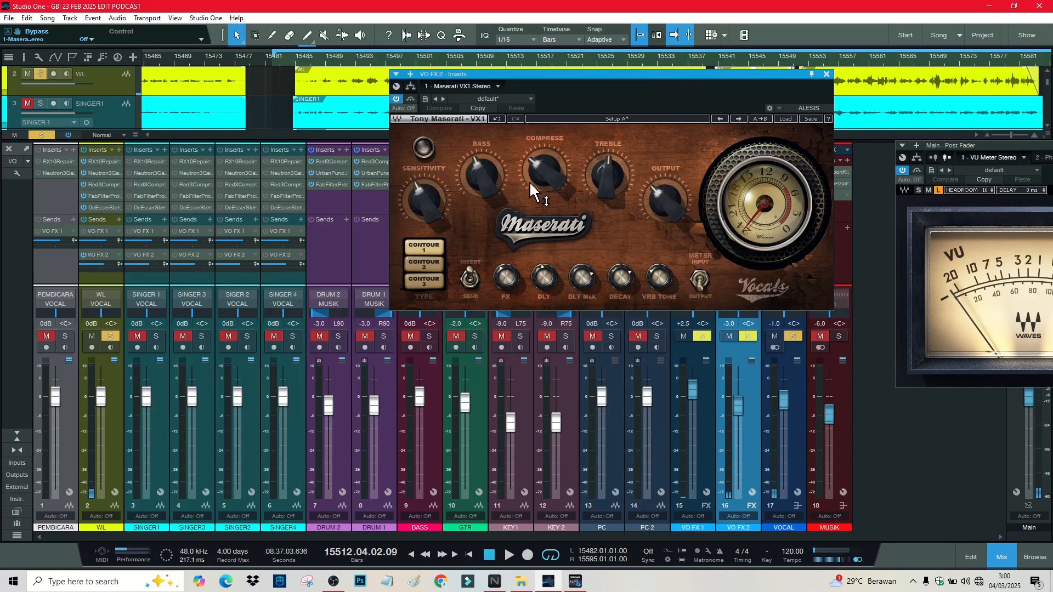
{"action": "key", "text": "space"}
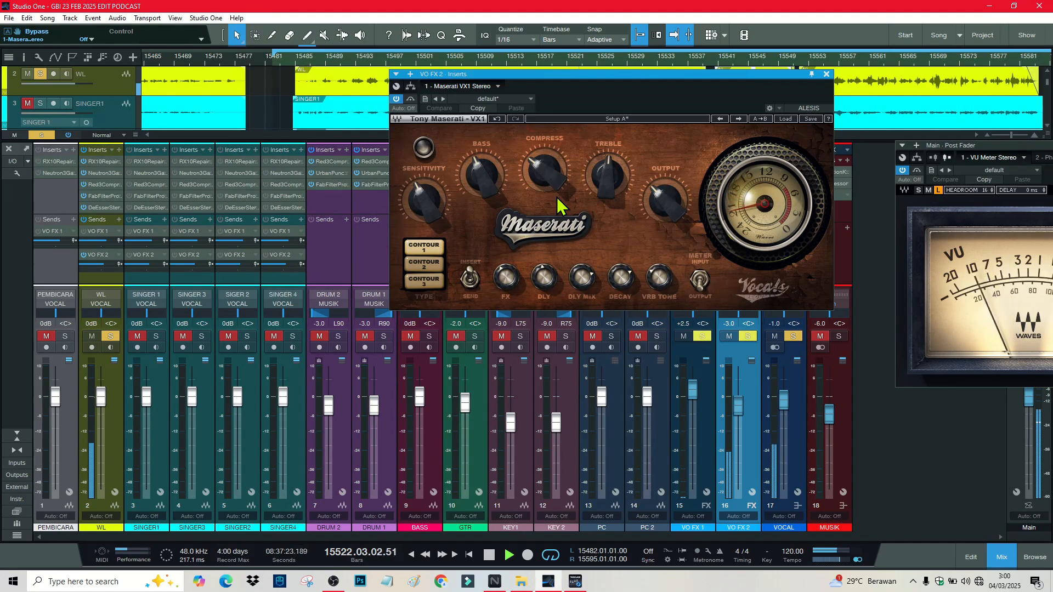
{"action": "key", "text": "space"}
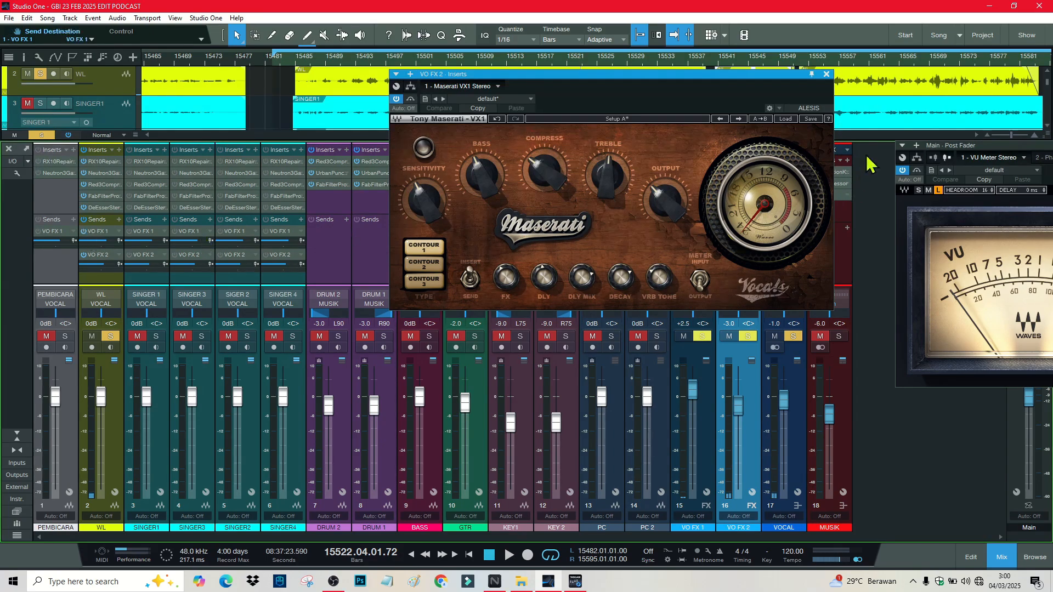
{"action": "left_click", "coordinate": [826, 75]}
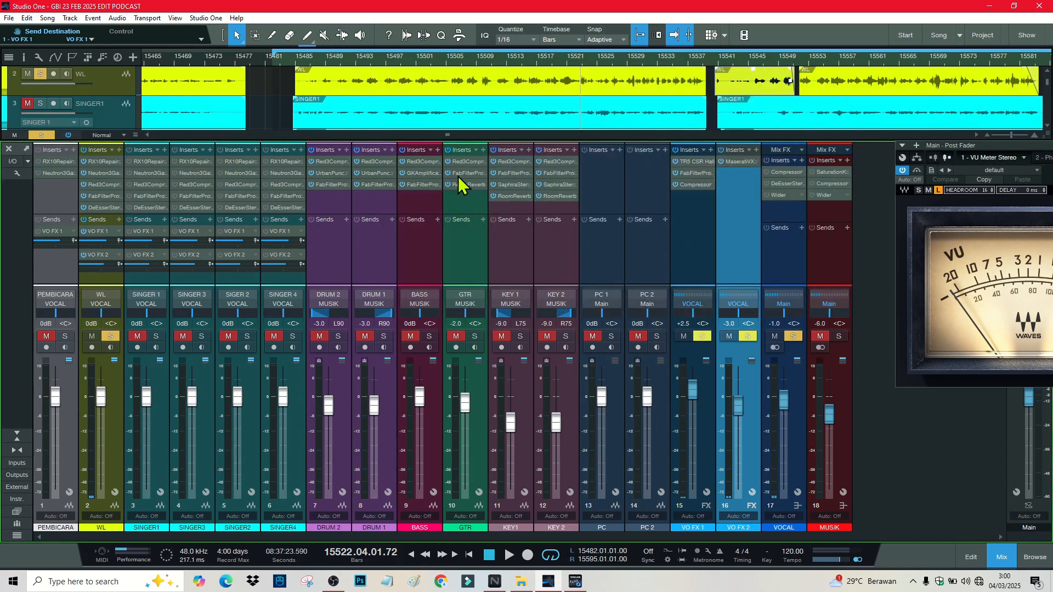
Step: After a quick playback check, unsolo WL and solo SINGER 1
{"action": "key", "text": "space"}
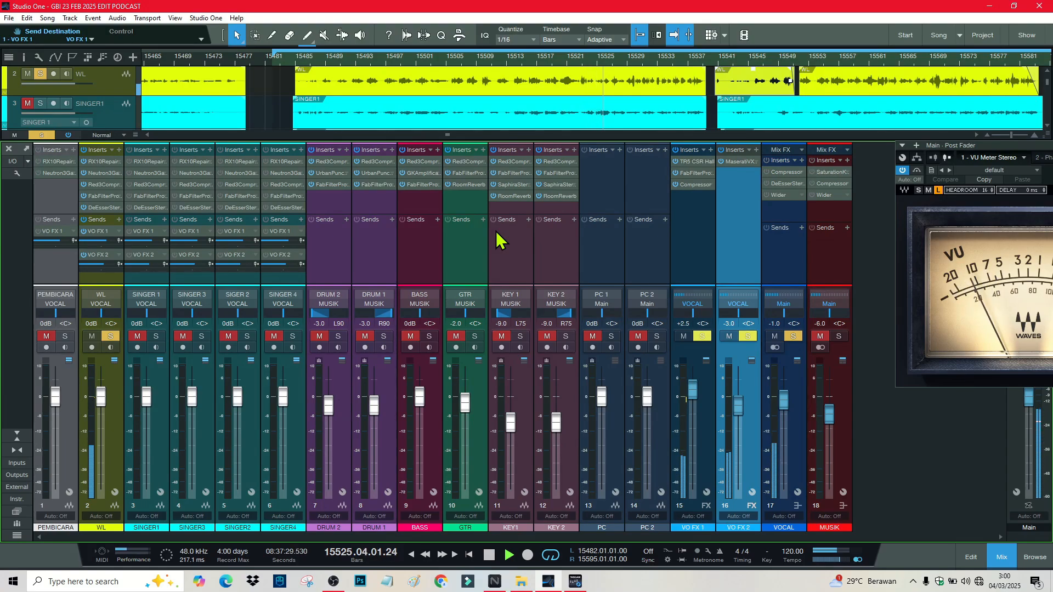
{"action": "key", "text": "space"}
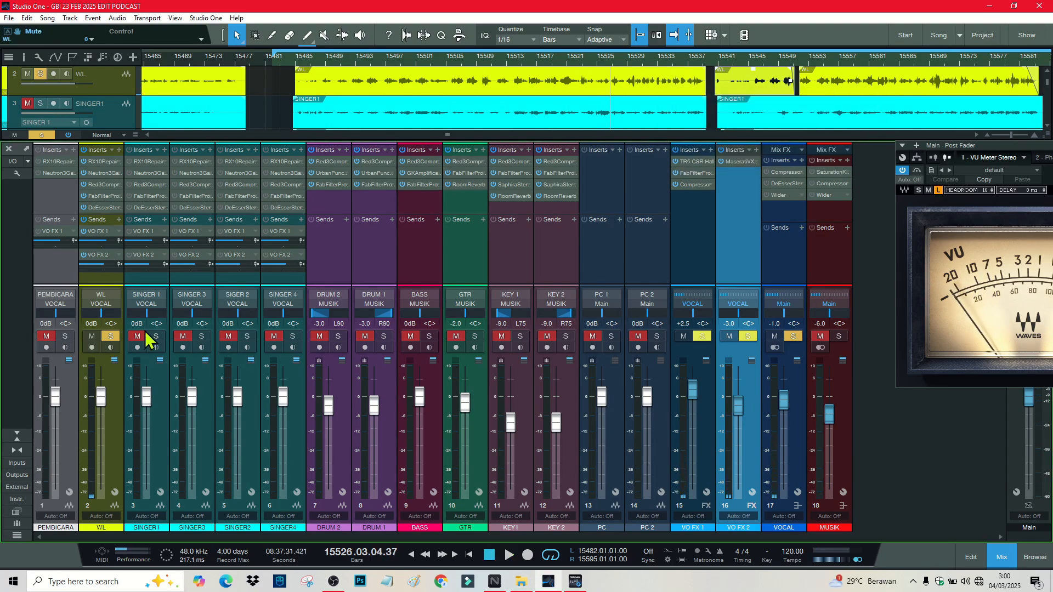
{"action": "left_click", "coordinate": [160, 380]}
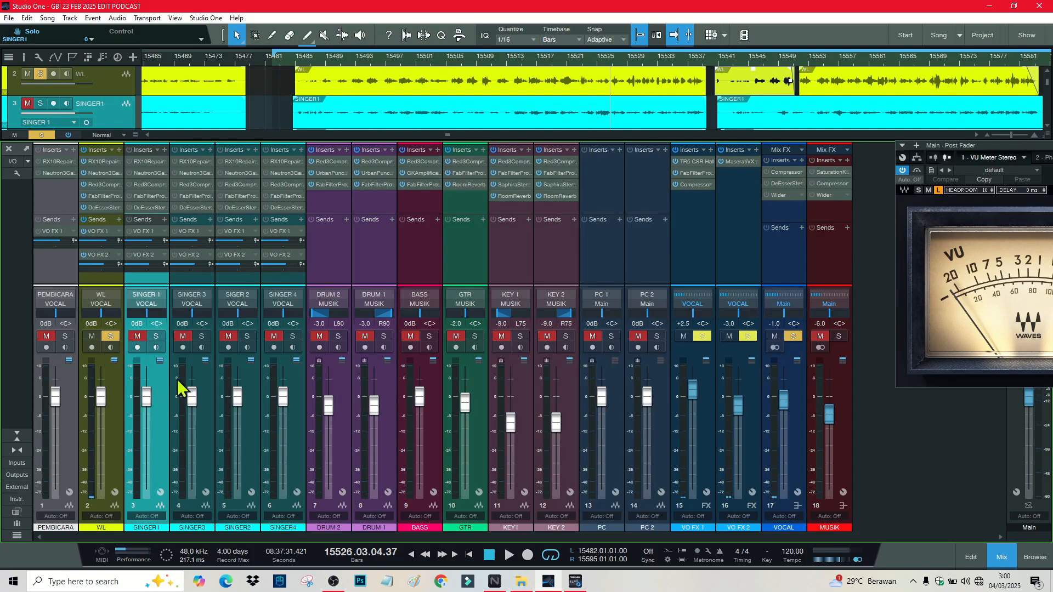
{"action": "left_click", "coordinate": [111, 337]}
{"action": "left_click", "coordinate": [155, 336]}
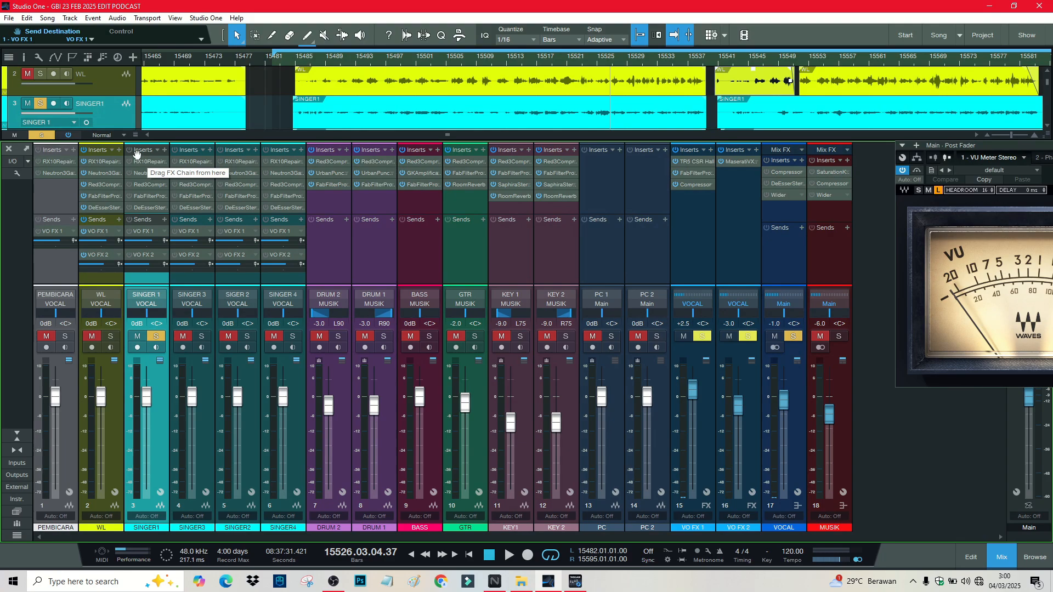
{"action": "left_click", "coordinate": [148, 161]}
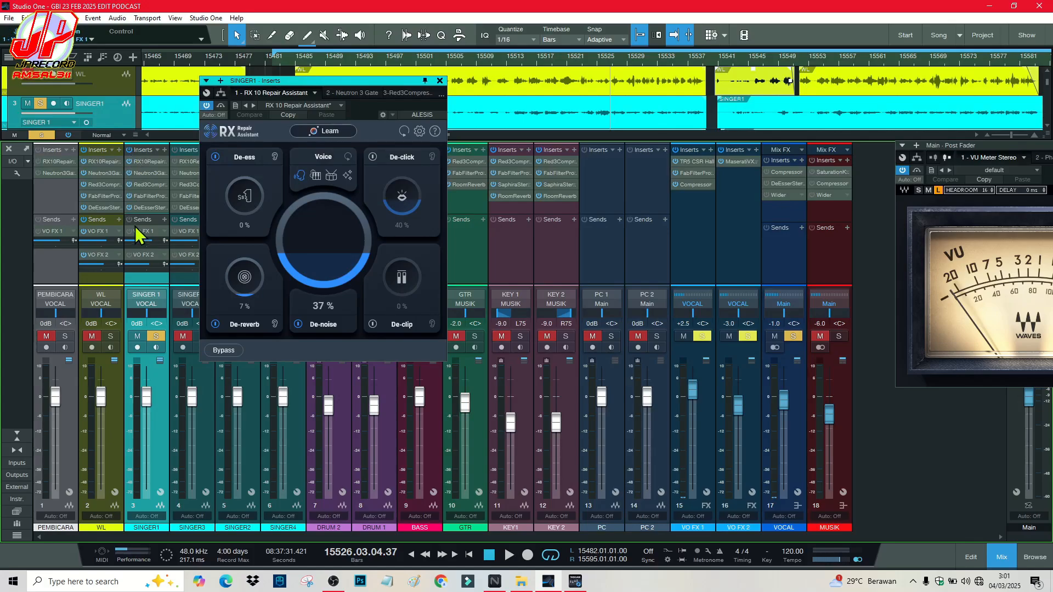
{"action": "left_click", "coordinate": [440, 81]}
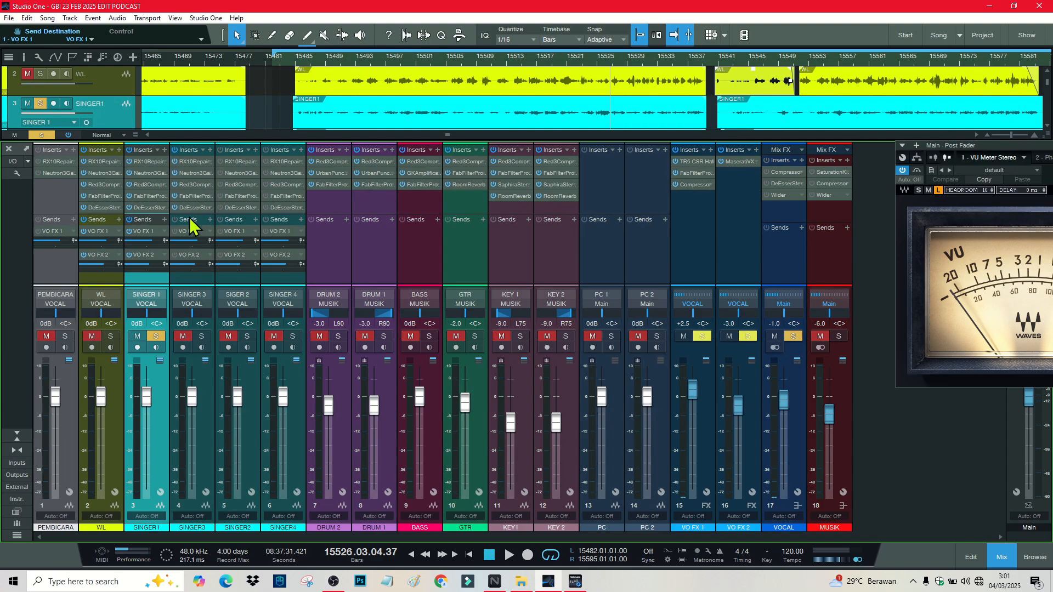
Step: Activate SINGER2's inserts and VO FX sends, then audition with playback
{"action": "left_click", "coordinate": [221, 150]}
{"action": "left_click", "coordinate": [221, 220]}
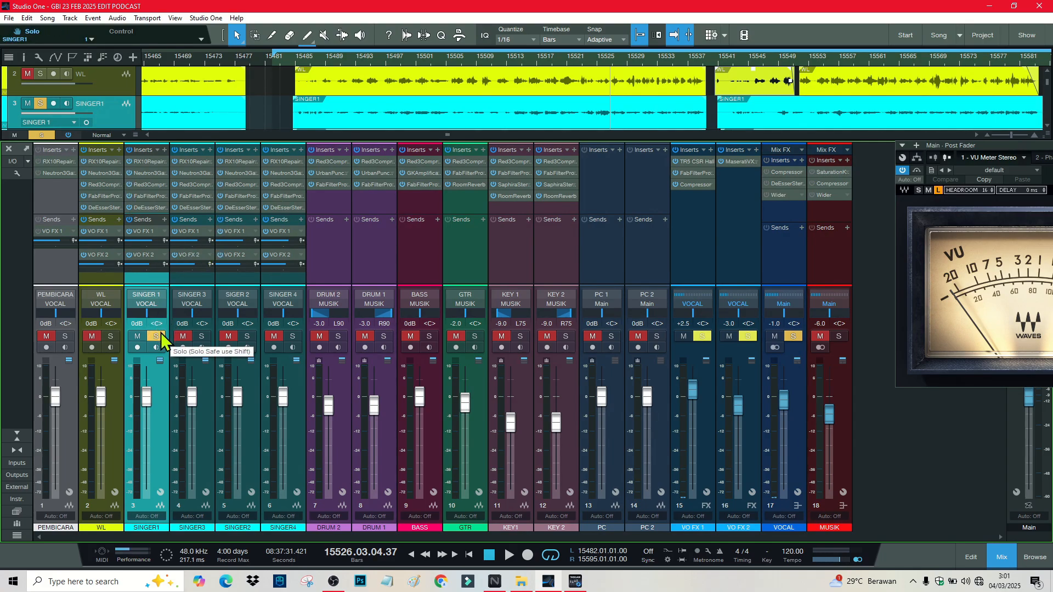
{"action": "key", "text": "space"}
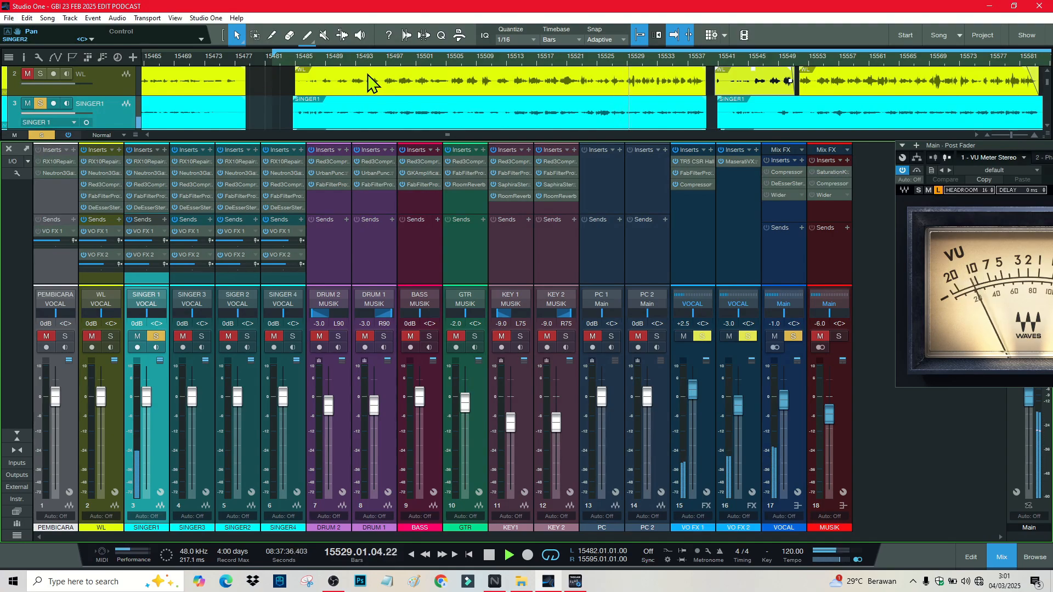
{"action": "key", "text": "space"}
Step: Solo SINGER 3, SINGER2 and SINGER 4 in turn, then clear all solos and unmute SINGER 4
{"action": "left_click", "coordinate": [201, 335]}
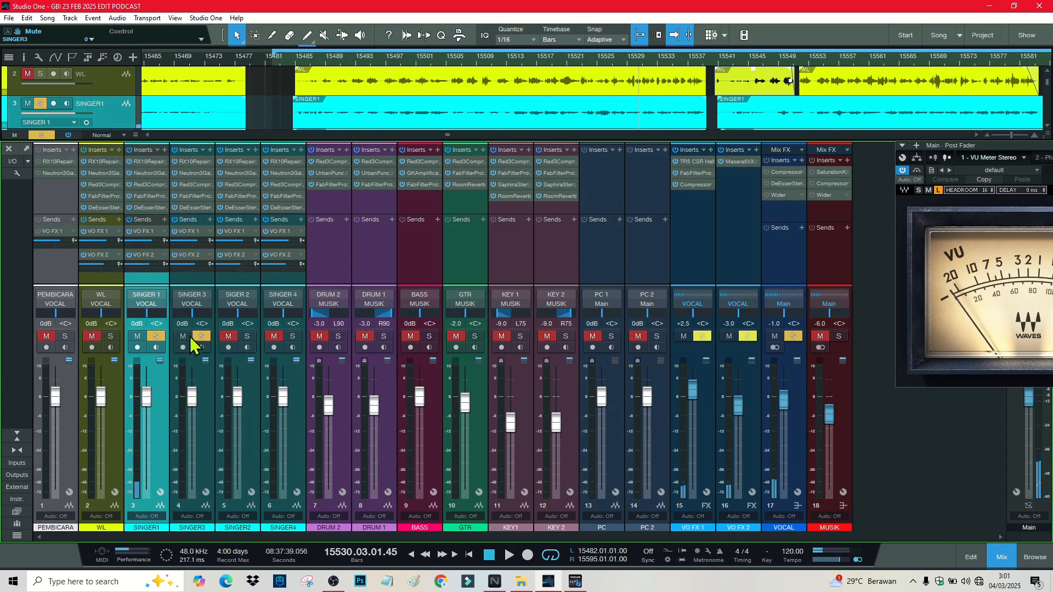
{"action": "left_click", "coordinate": [158, 336]}
{"action": "key", "text": "space"}
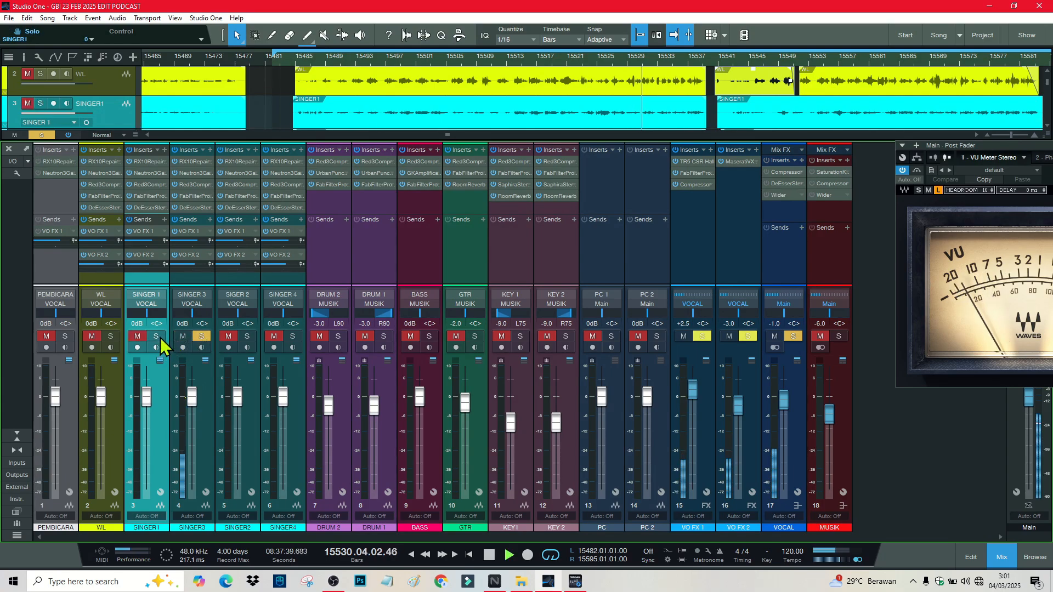
{"action": "left_click", "coordinate": [247, 336]}
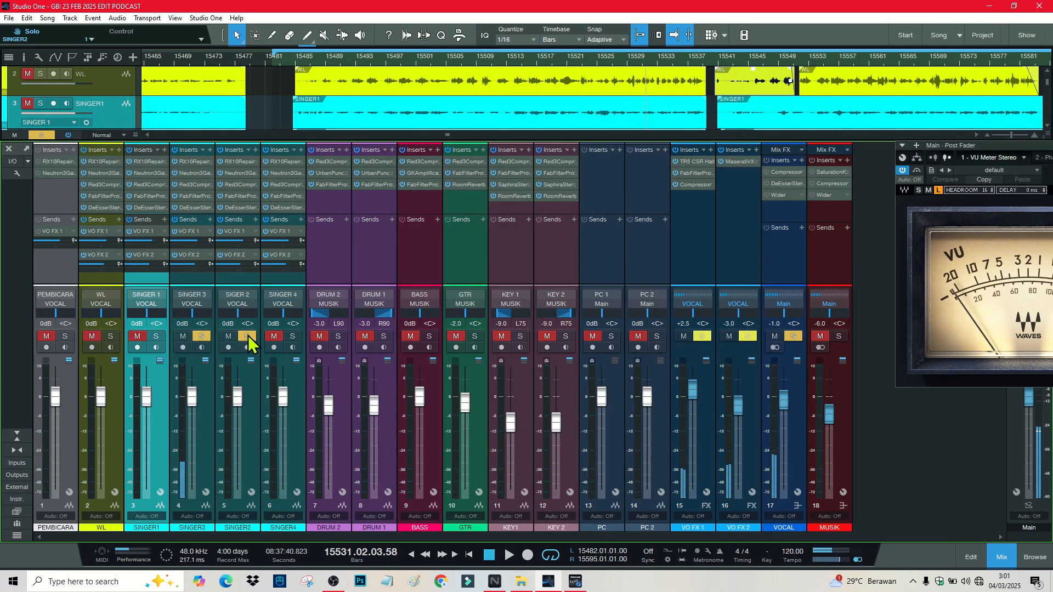
{"action": "left_click", "coordinate": [296, 337]}
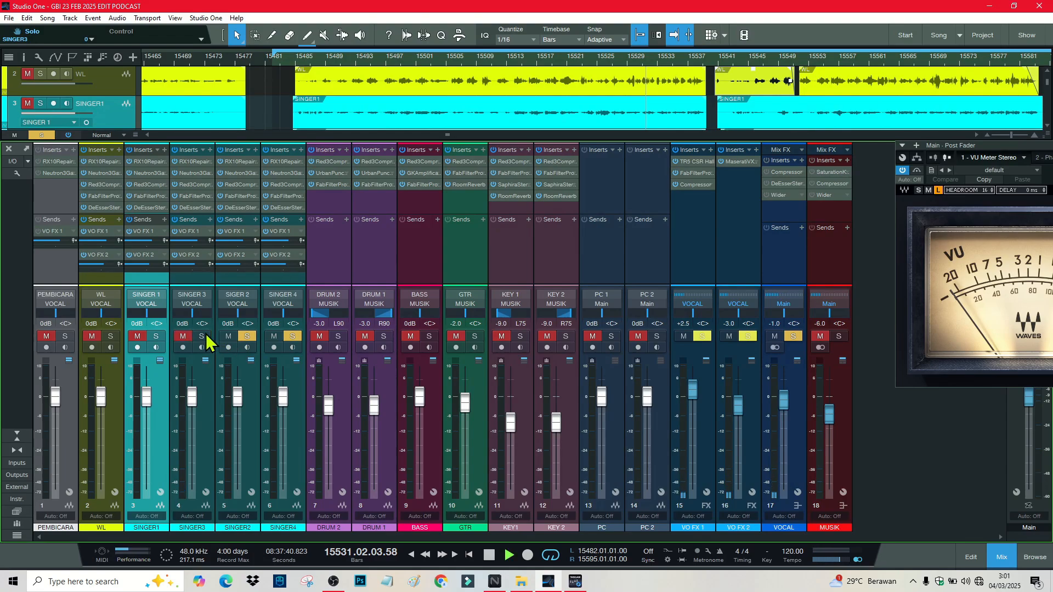
{"action": "left_click", "coordinate": [248, 337]}
{"action": "left_click", "coordinate": [273, 336]}
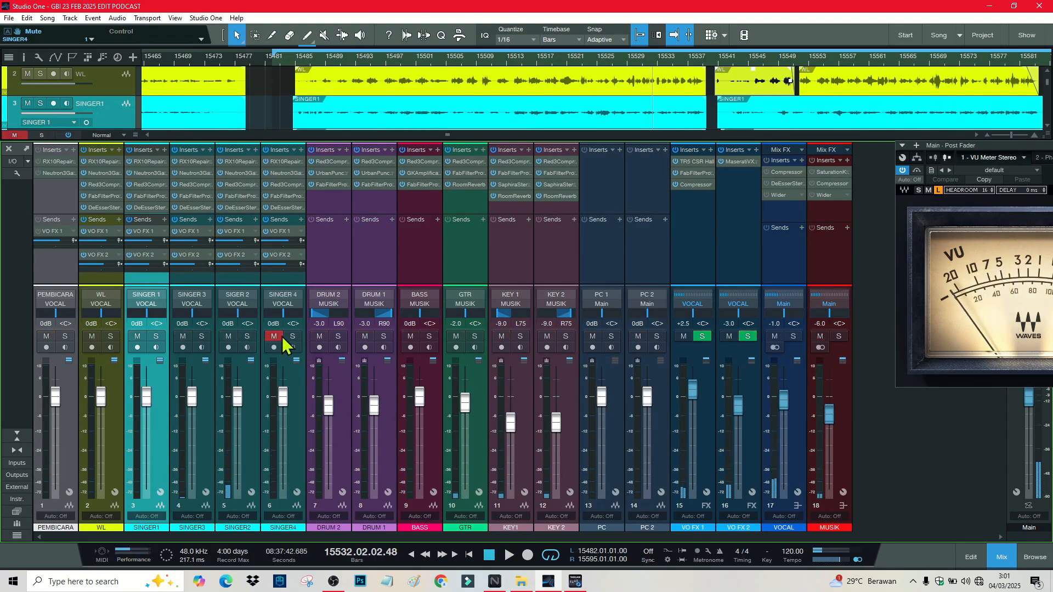
{"action": "left_click", "coordinate": [274, 336]}
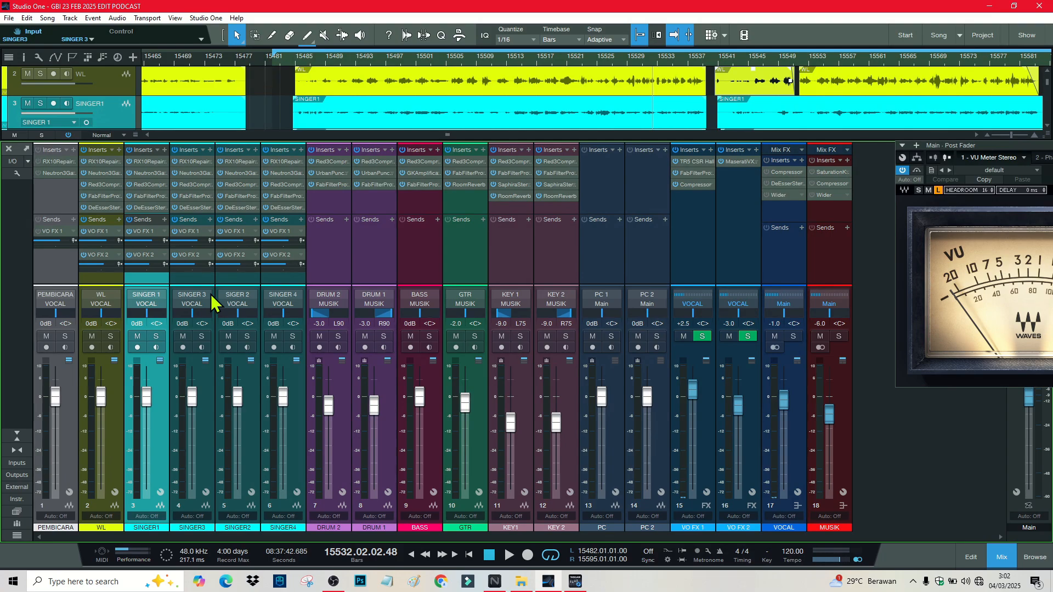
Step: Audition SINGER 1 alone, then move the solo to SINGER 3 and listen
{"action": "left_click", "coordinate": [155, 338]}
{"action": "key", "text": "space"}
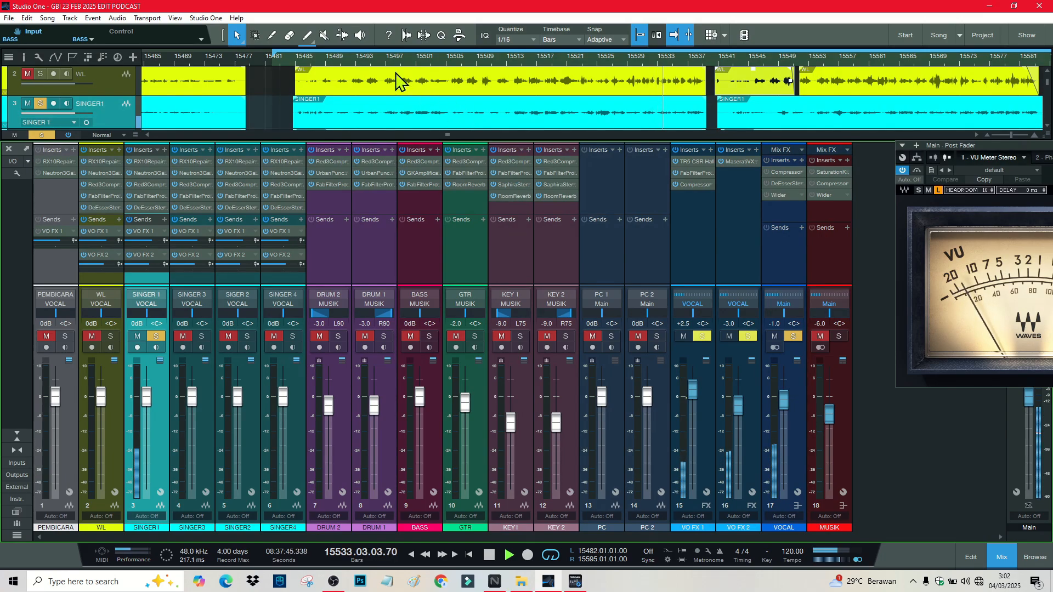
{"action": "key", "text": "space"}
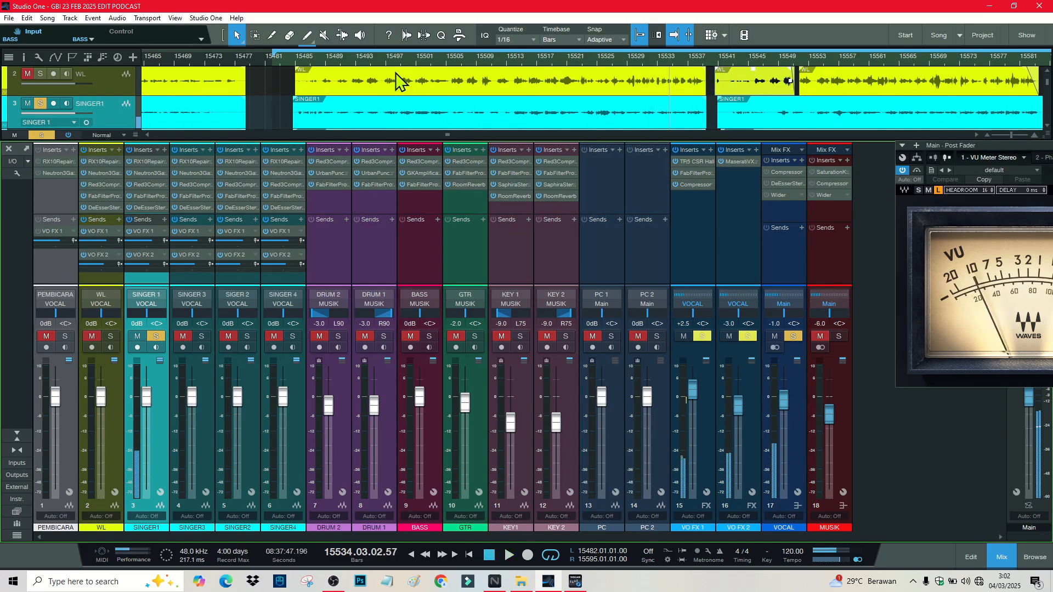
{"action": "left_click", "coordinate": [203, 336]}
{"action": "left_click", "coordinate": [156, 336]}
{"action": "key", "text": "space"}
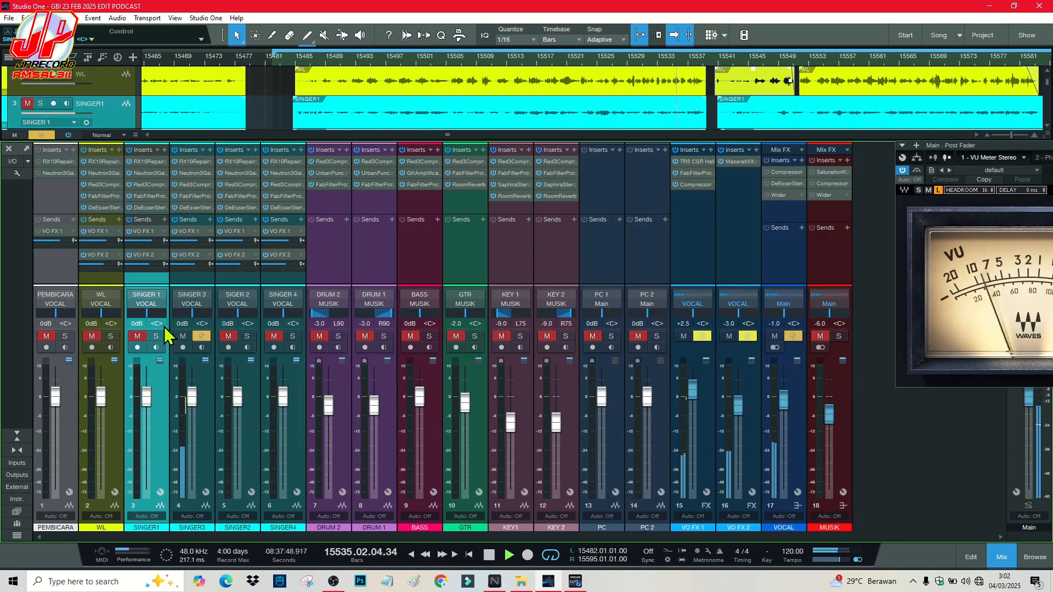
{"action": "key", "text": "space"}
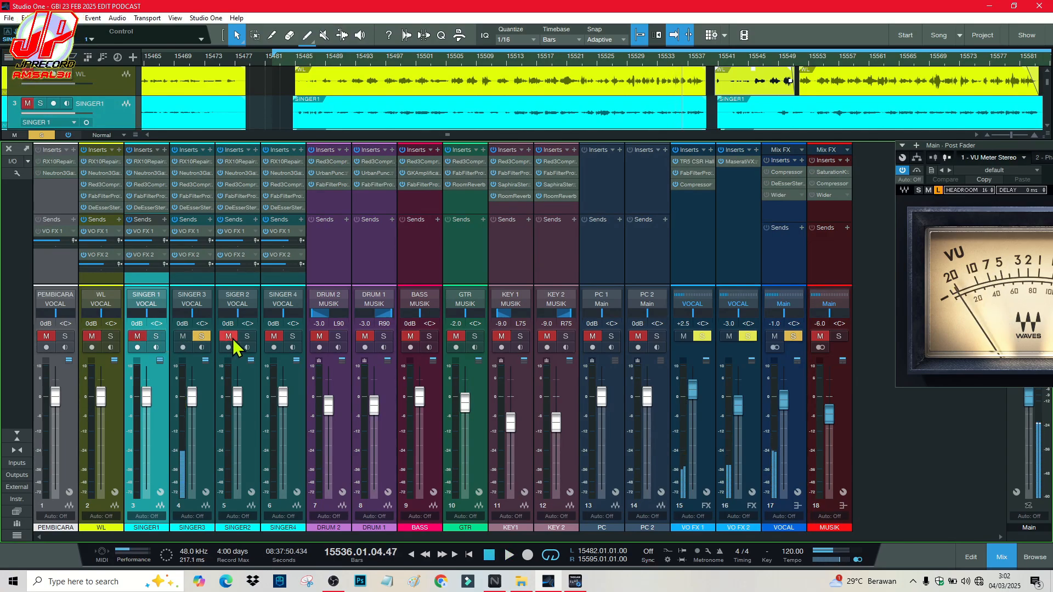
Step: Audition SINGER2 solo, then SINGER 4 from bar 15512, adding SINGER 1 to the solo
{"action": "left_click", "coordinate": [247, 336]}
{"action": "left_click", "coordinate": [197, 337]}
{"action": "key", "text": "space"}
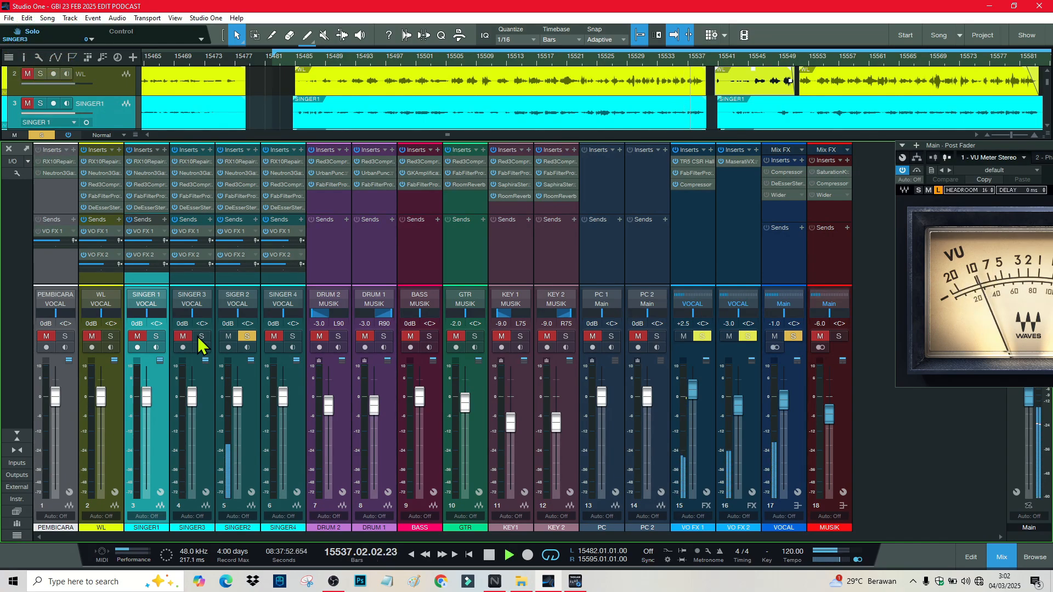
{"action": "key", "text": "space"}
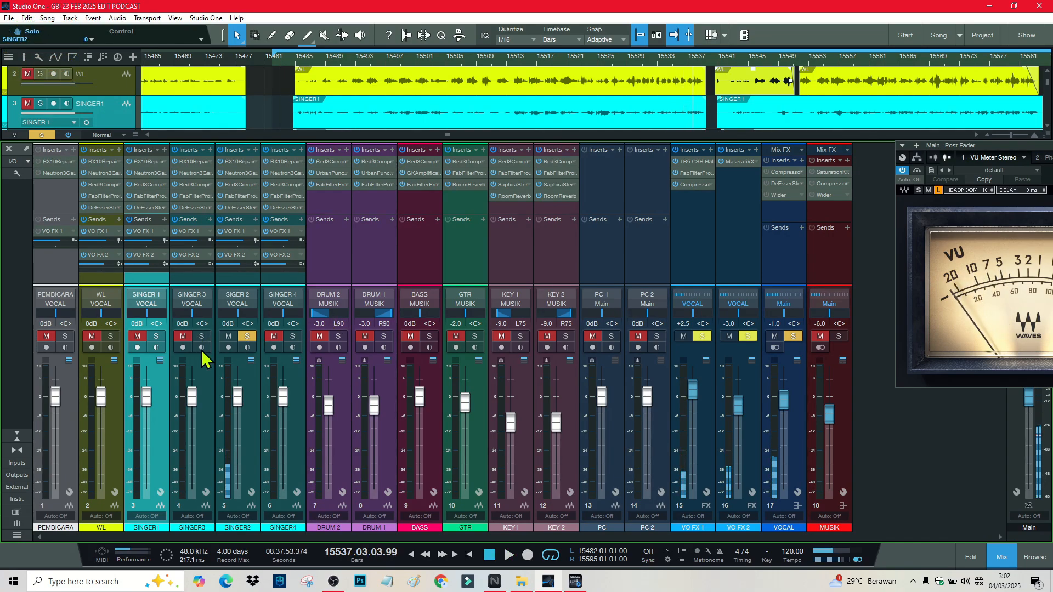
{"action": "left_click", "coordinate": [246, 336]}
{"action": "left_click", "coordinate": [289, 337]}
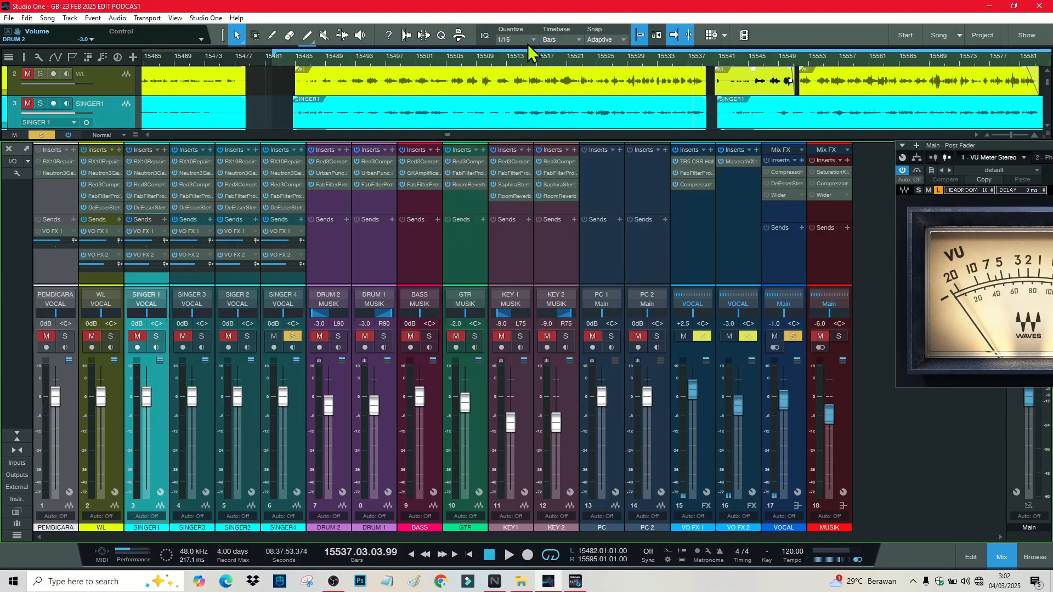
{"action": "left_click", "coordinate": [503, 65]}
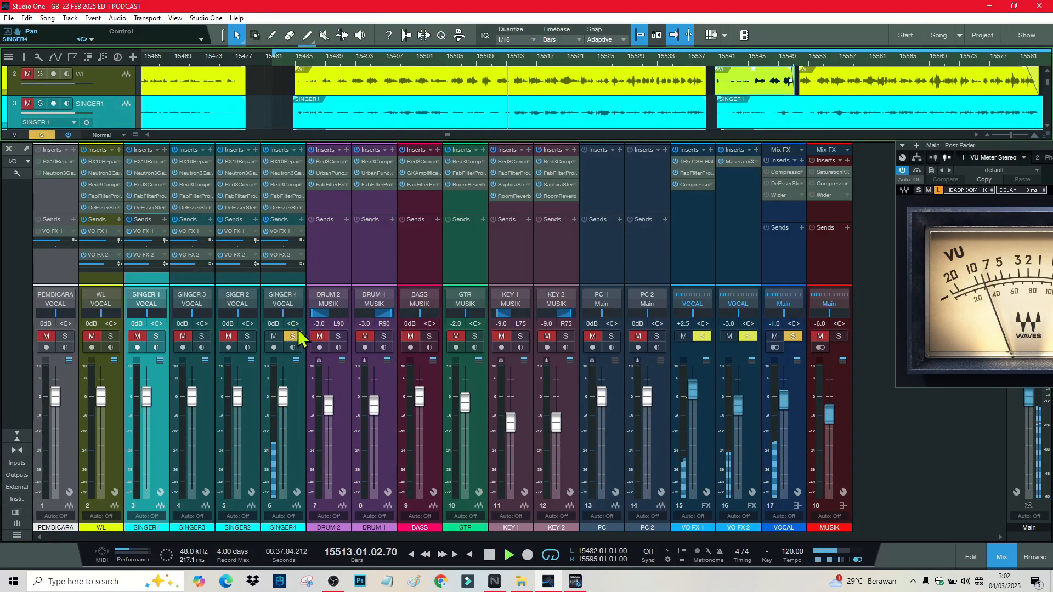
{"action": "key", "text": "space"}
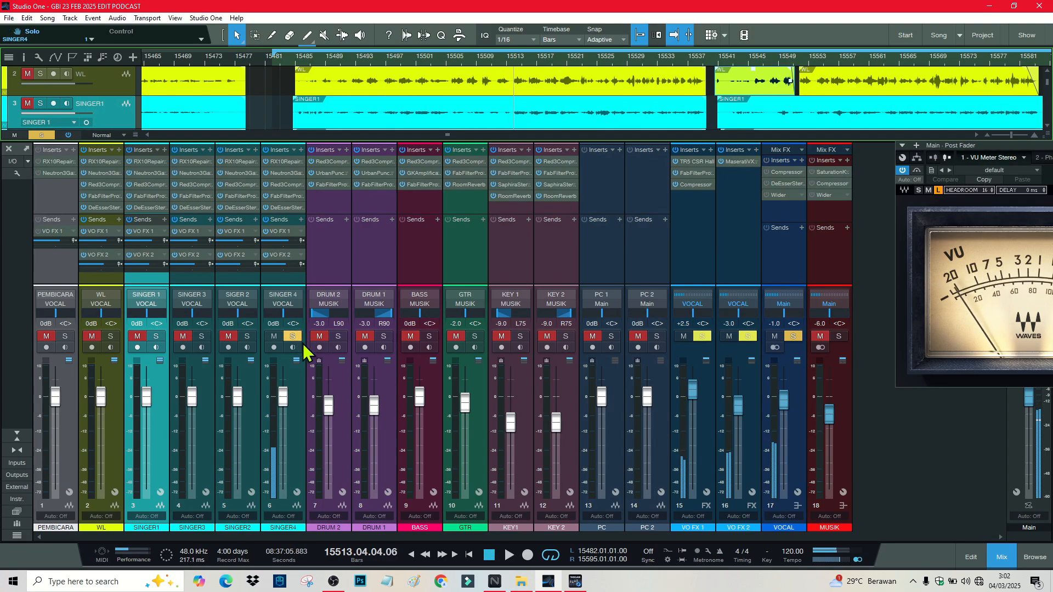
{"action": "left_click", "coordinate": [155, 336]}
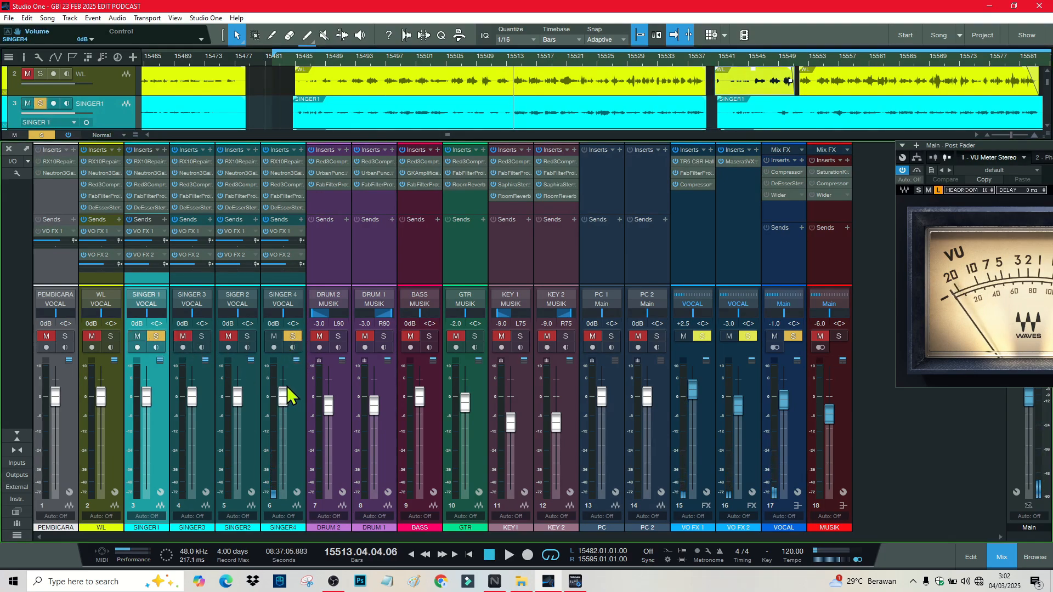
Step: Lower SINGER 4's fader to -5.1 dB while the mix plays
{"action": "key", "text": "space"}
{"action": "left_click_drag", "start_coordinate": [287, 379], "coordinate": [285, 411]}
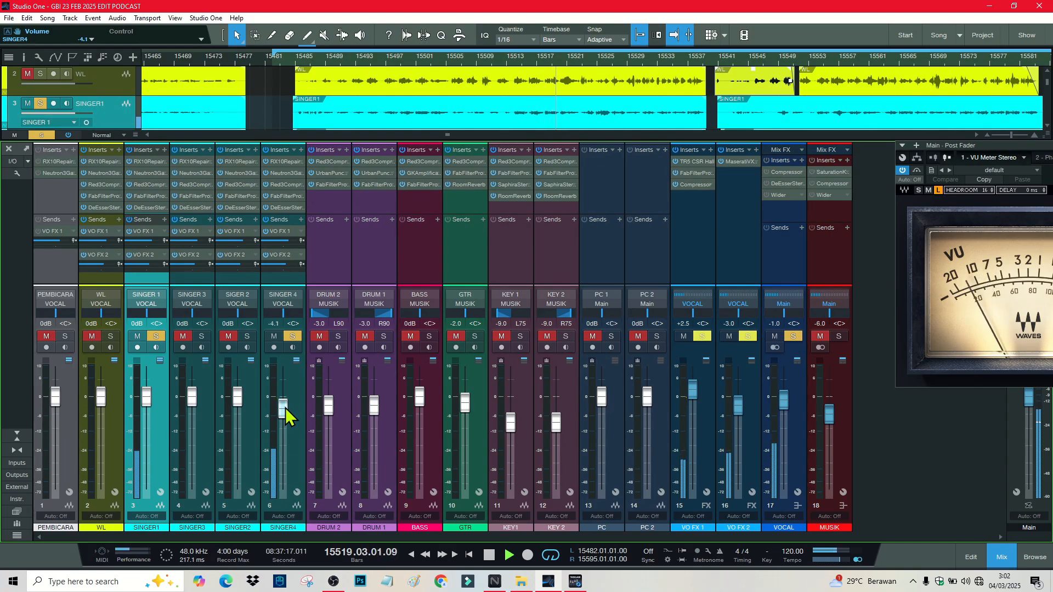
{"action": "left_click_drag", "start_coordinate": [286, 408], "coordinate": [289, 419]}
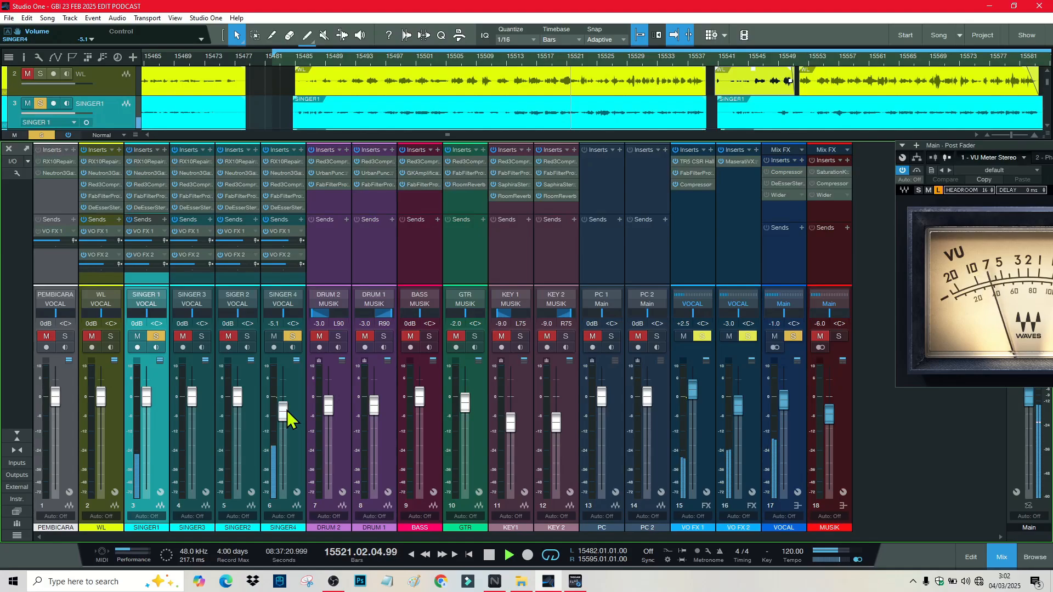
{"action": "key", "text": "space"}
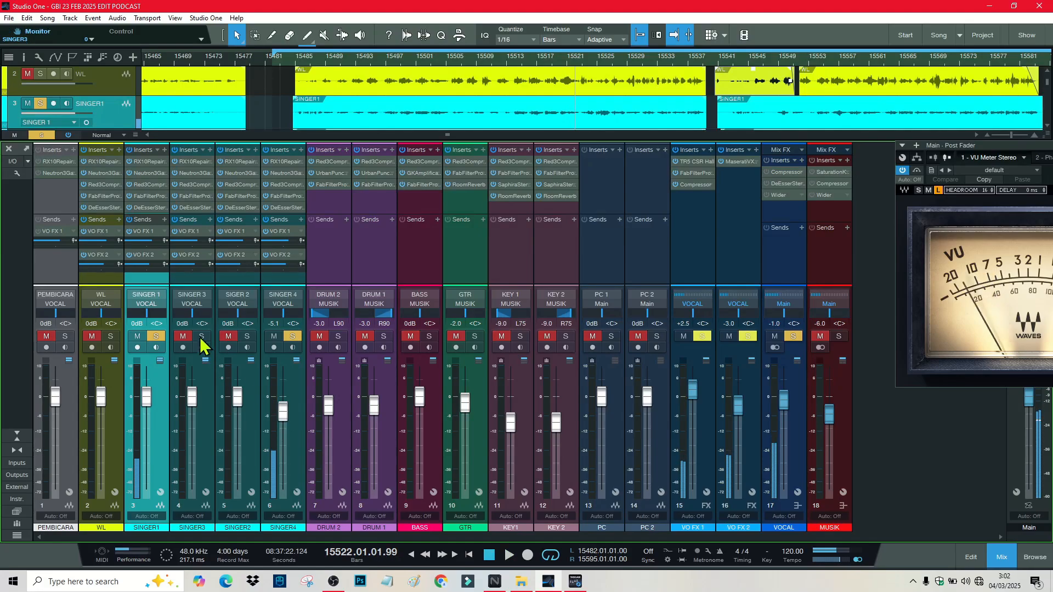
Step: Switch the solos from SINGER 1 and SINGER 4 to SINGER 3 and SINGER2 and play
{"action": "left_click", "coordinate": [156, 336]}
{"action": "left_click", "coordinate": [202, 336]}
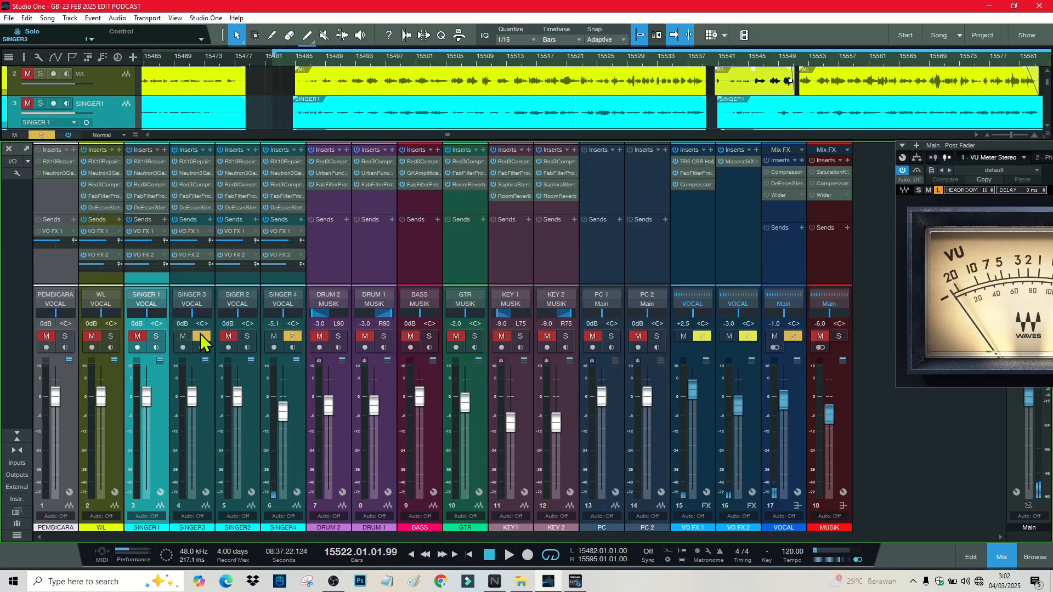
{"action": "left_click", "coordinate": [246, 336]}
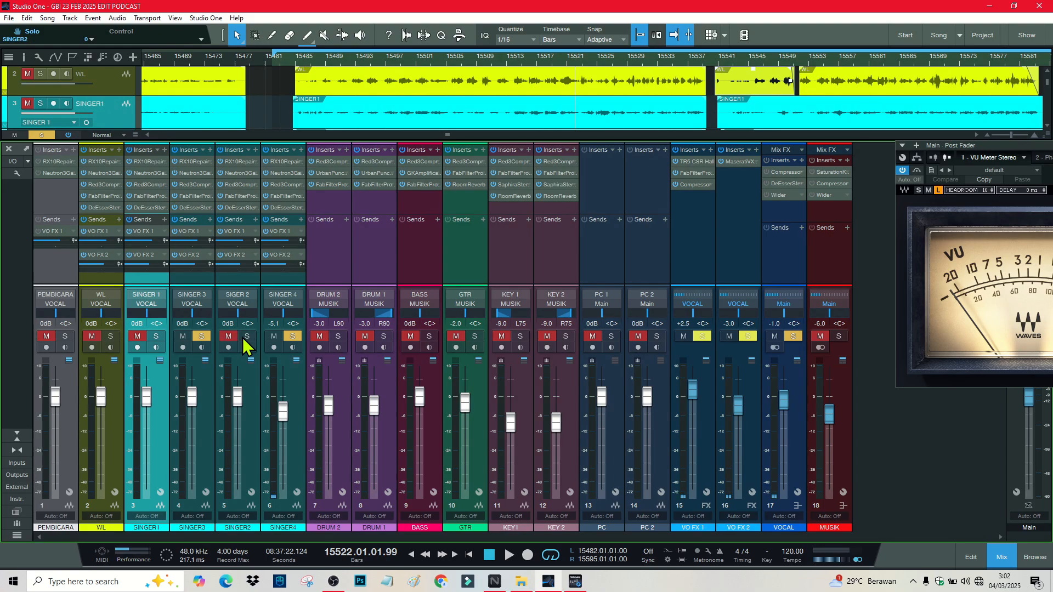
{"action": "key", "text": "space"}
{"action": "left_click", "coordinate": [274, 337]}
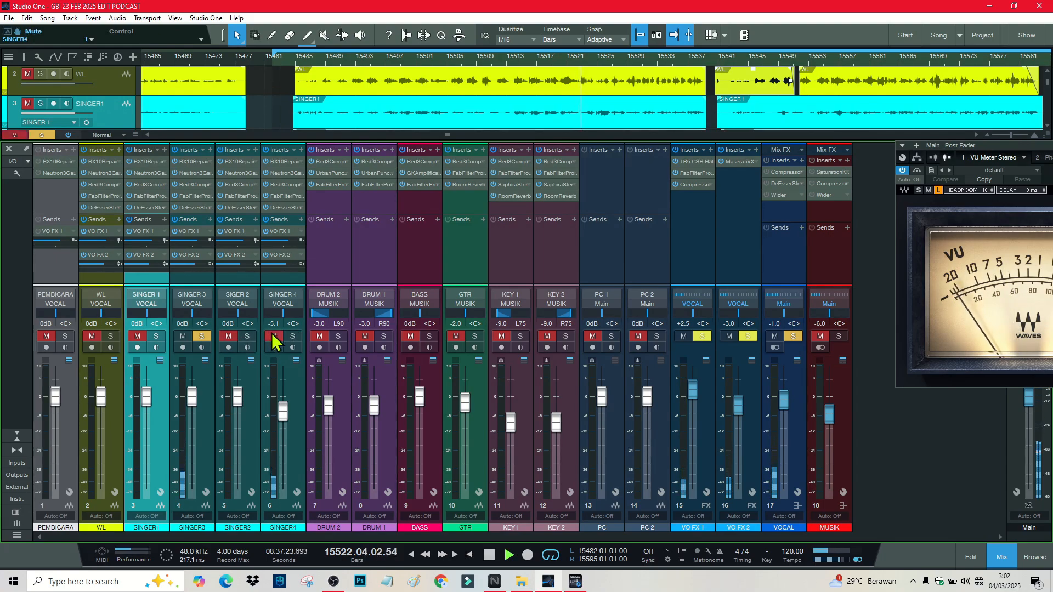
{"action": "left_click", "coordinate": [246, 336]}
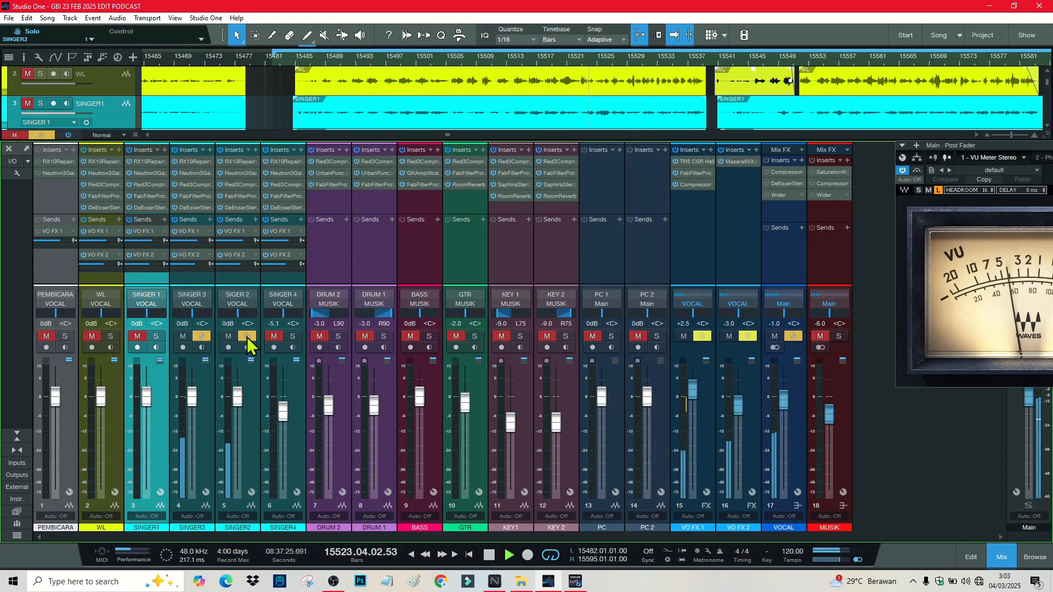
Step: Pull SINGER2 down to -9.7 dB, then replay it soloed with SINGER 3
{"action": "left_click_drag", "start_coordinate": [238, 402], "coordinate": [242, 428]}
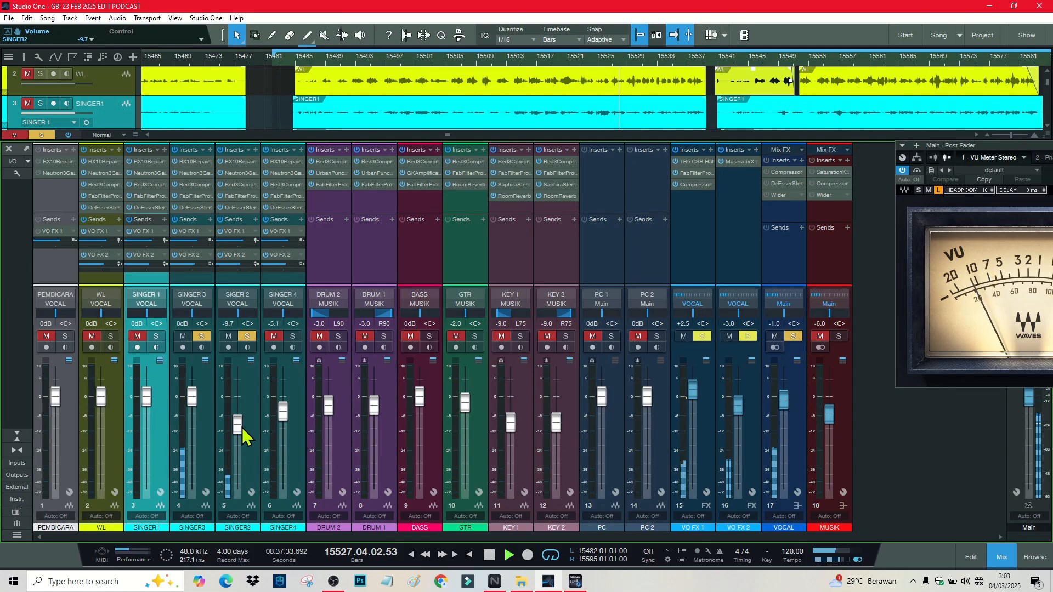
{"action": "left_click", "coordinate": [201, 336]}
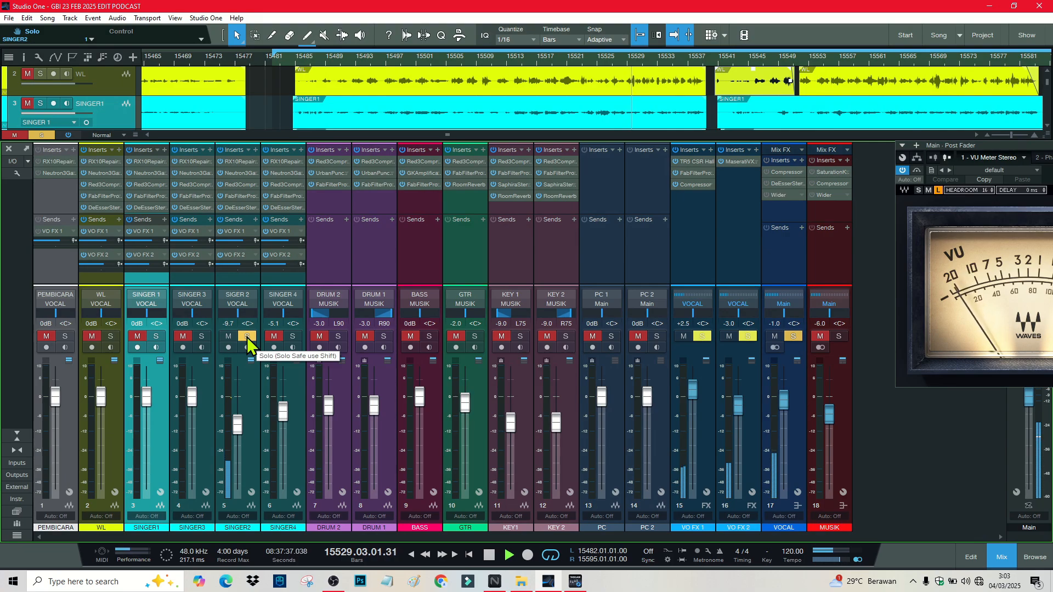
{"action": "key", "text": "space"}
{"action": "left_click", "coordinate": [202, 336]}
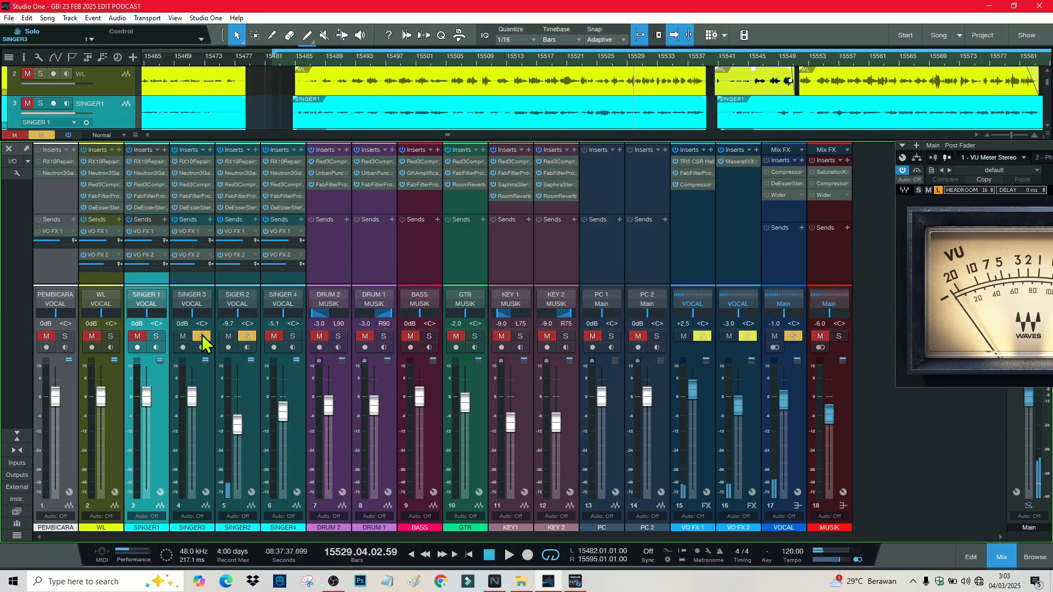
{"action": "key", "text": "space"}
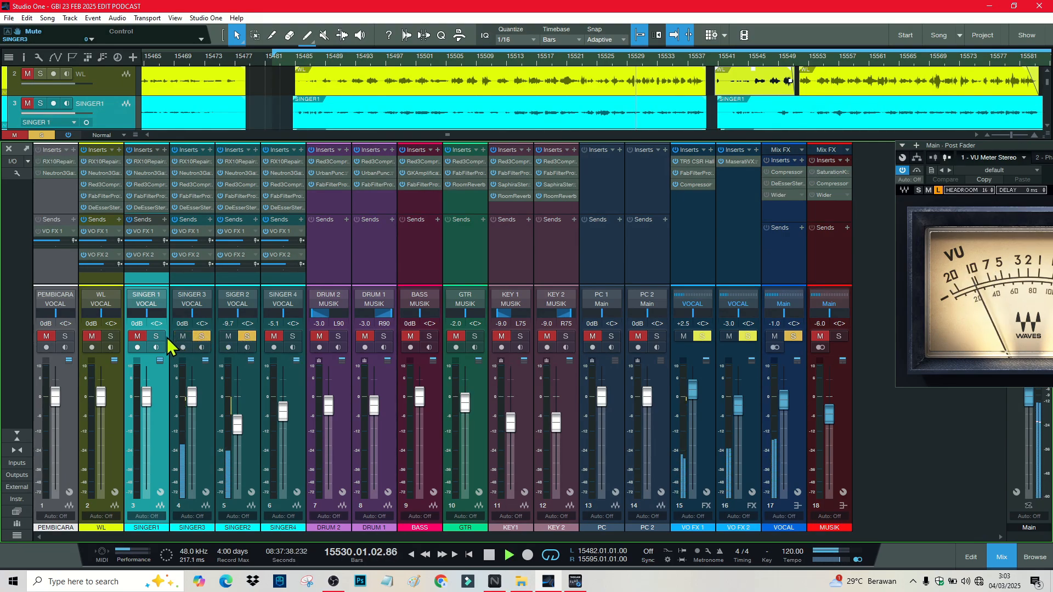
Step: Solo SINGER 1 and SINGER 4 and replay from bar 15499
{"action": "key", "text": "space"}
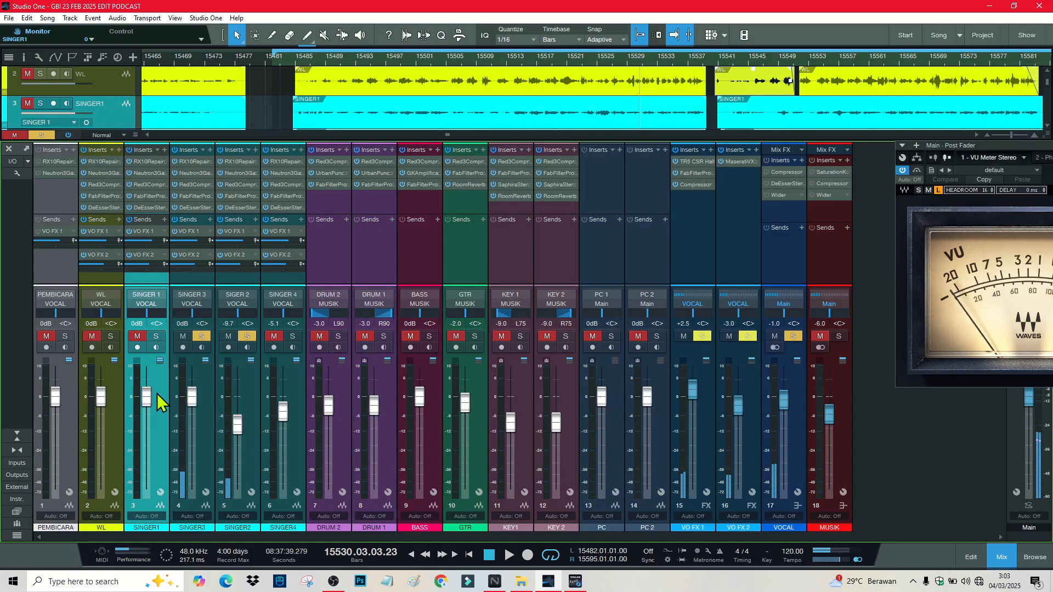
{"action": "left_click", "coordinate": [156, 337]}
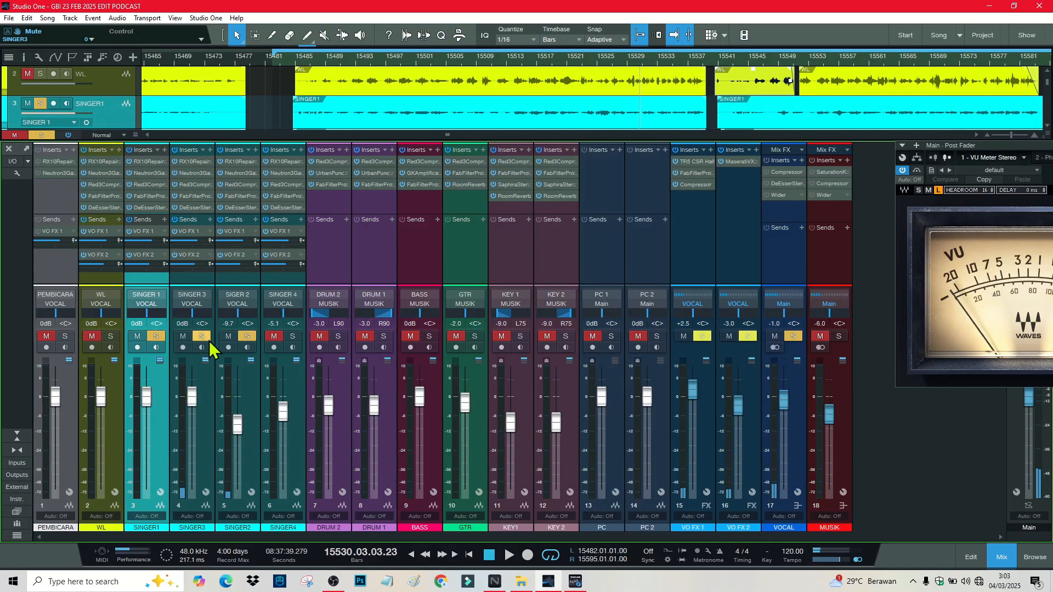
{"action": "left_click", "coordinate": [293, 337]}
{"action": "left_click", "coordinate": [247, 377]}
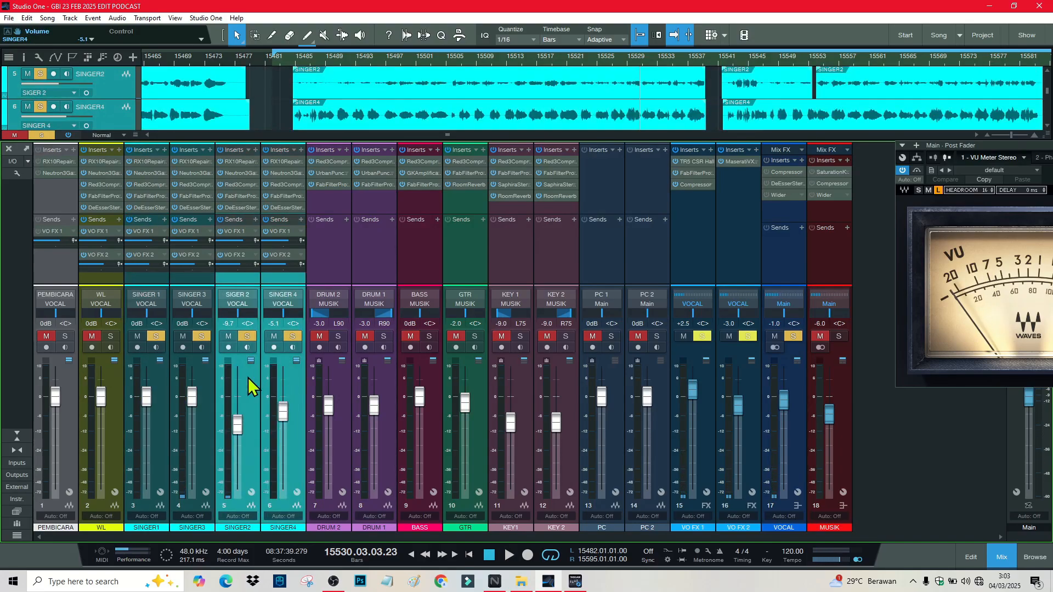
{"action": "left_click", "coordinate": [205, 371]}
{"action": "left_click", "coordinate": [159, 376]}
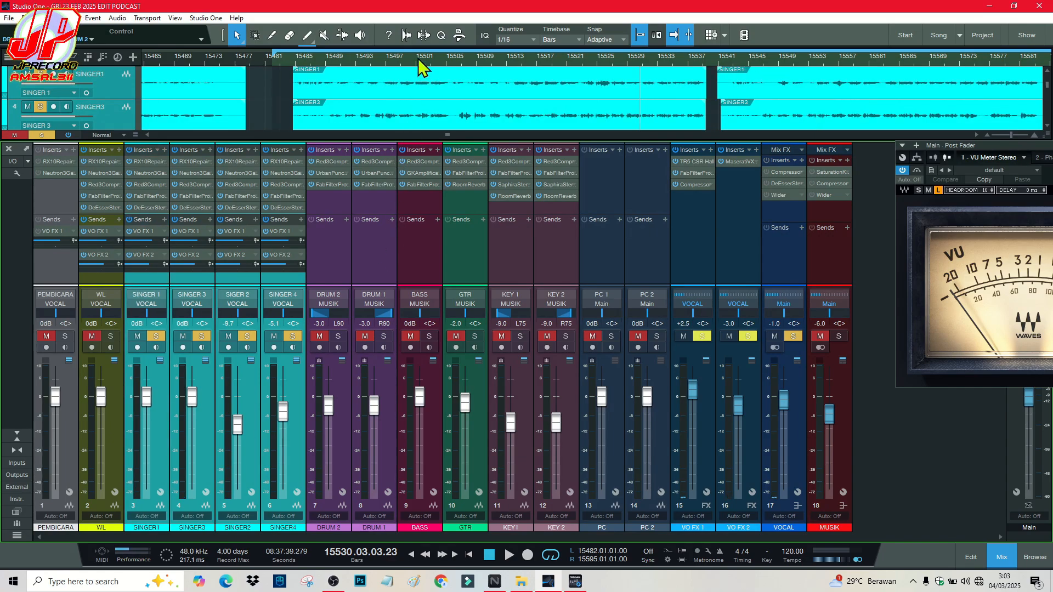
{"action": "left_click", "coordinate": [402, 64]}
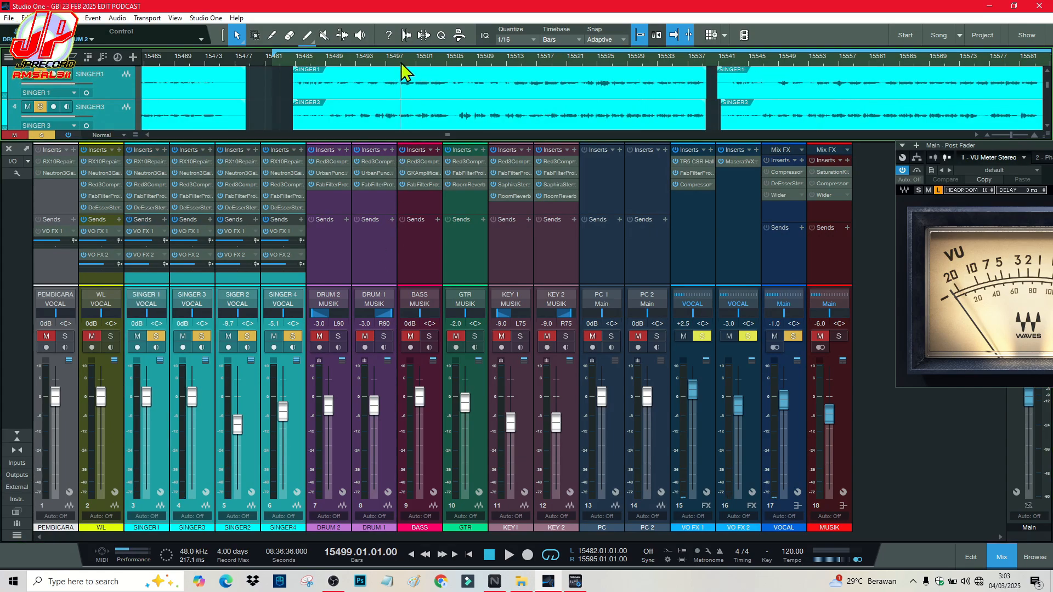
{"action": "key", "text": "space"}
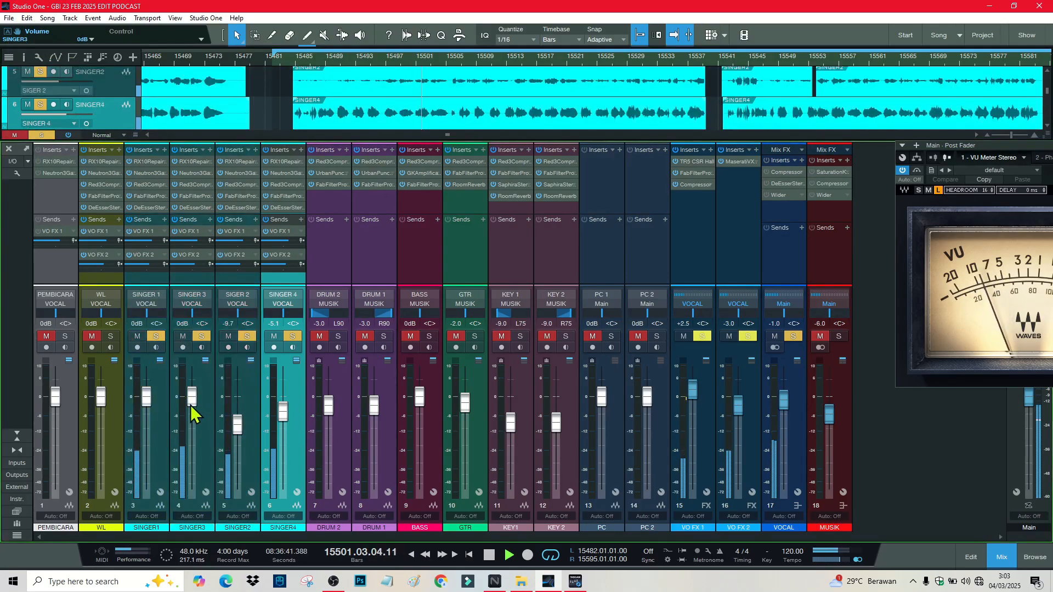
Step: Lower SINGER 3, SINGER 1 and SINGER 4 together, SINGER 4 to -8.0 and SINGER 1 to -2.9 dB
{"action": "left_click", "coordinate": [163, 414]}
{"action": "key", "text": "super+s"}
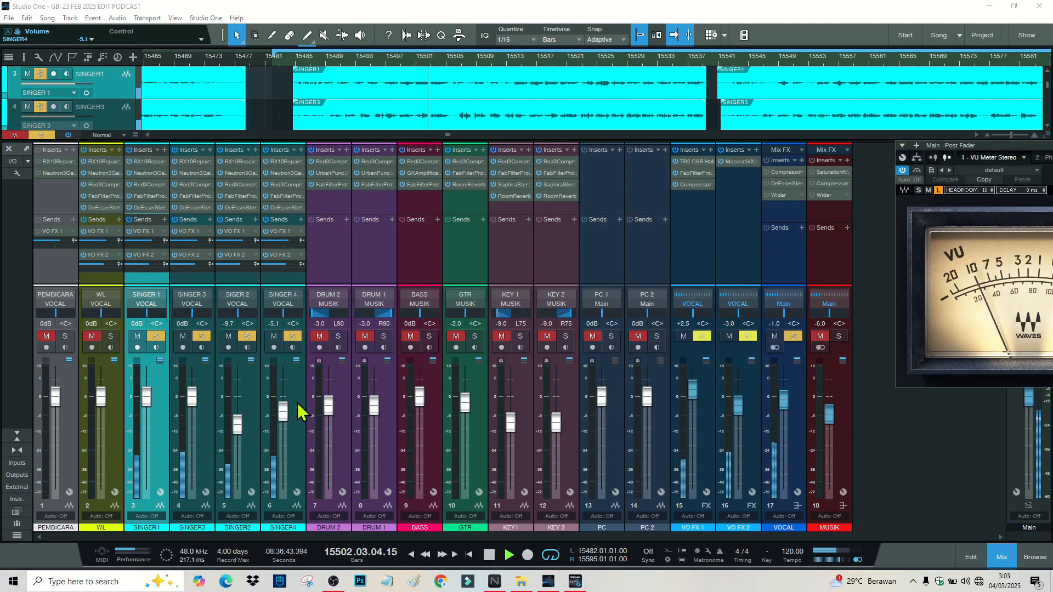
{"action": "left_click", "coordinate": [412, 9]}
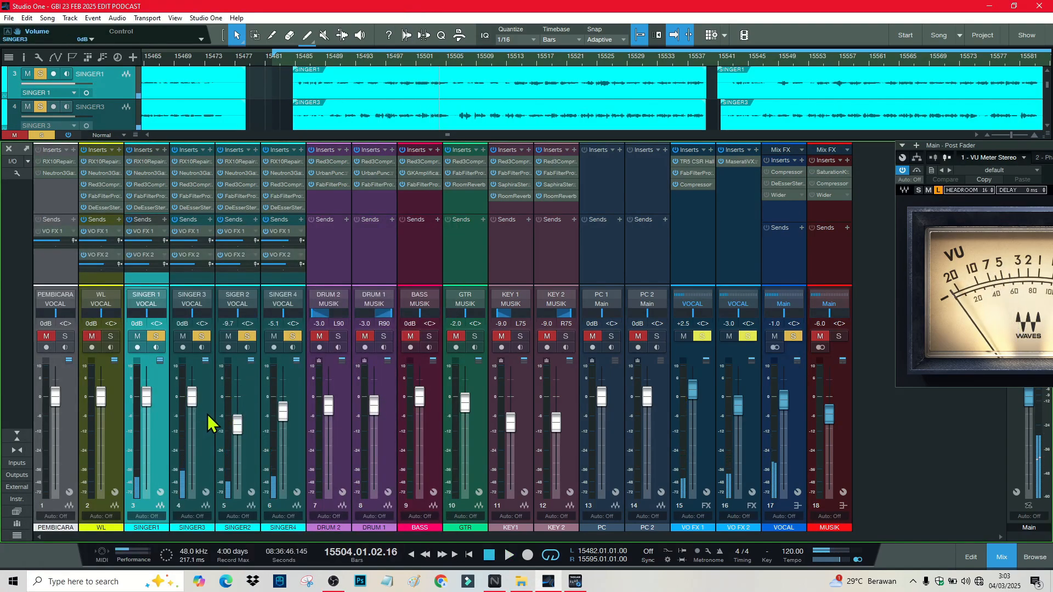
{"action": "left_click", "coordinate": [195, 426]}
{"action": "left_click", "coordinate": [162, 423]}
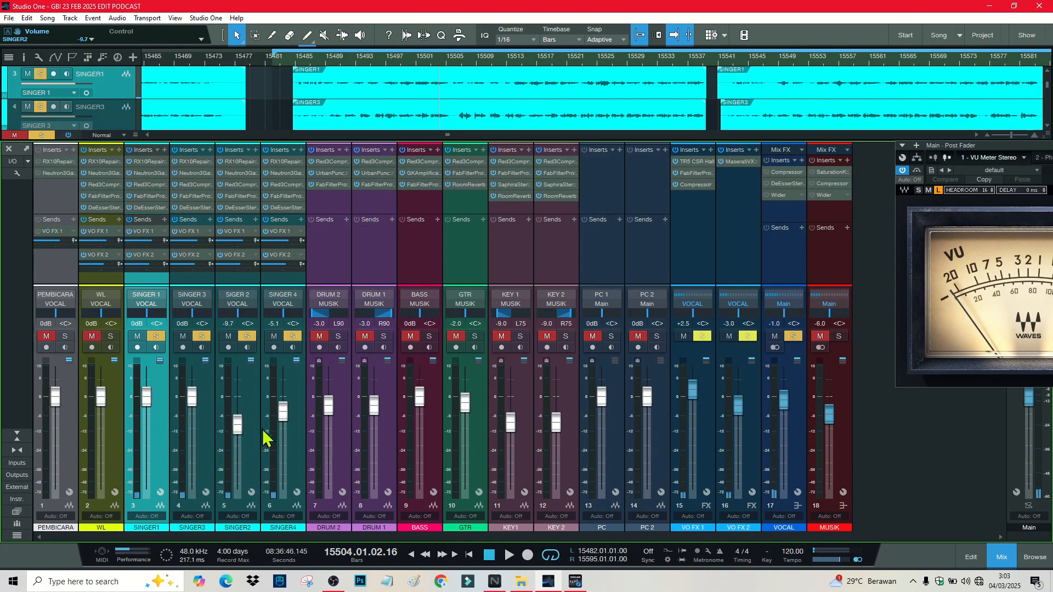
{"action": "left_click", "coordinate": [296, 436], "text": "ctrl"}
{"action": "left_click_drag", "start_coordinate": [282, 416], "coordinate": [283, 424]}
{"action": "key", "text": "space"}
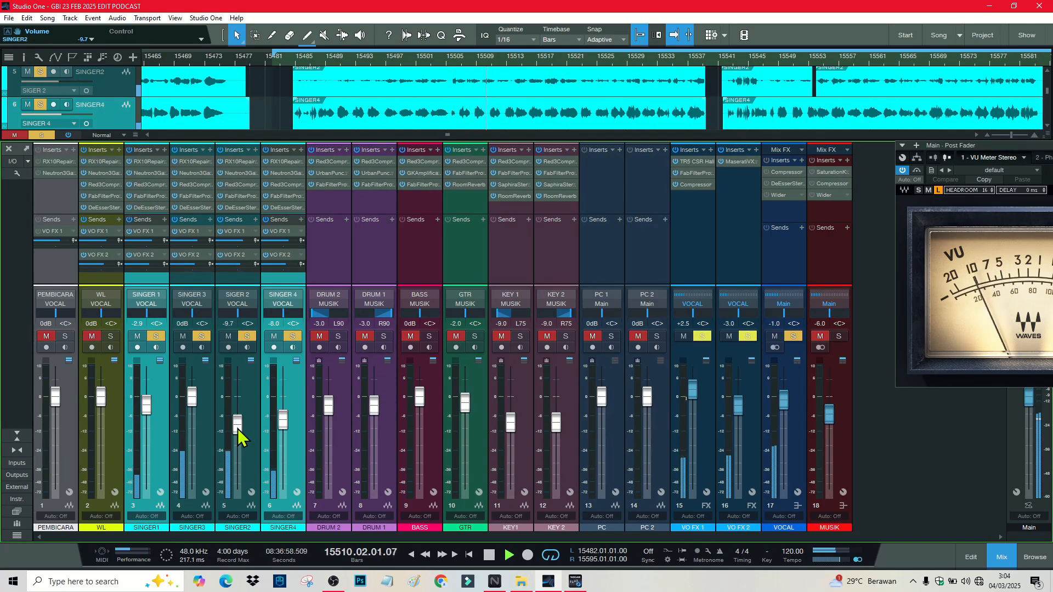
Step: Bring SIGER 2's fader down to -12.8 dB
{"action": "left_click", "coordinate": [251, 421]}
{"action": "left_click_drag", "start_coordinate": [237, 424], "coordinate": [236, 433]}
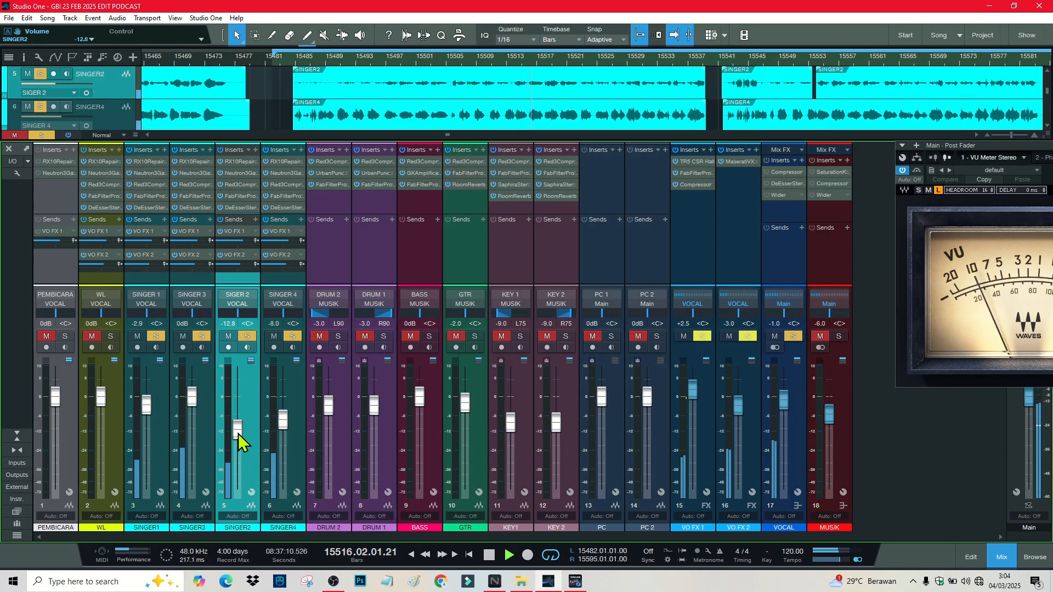
{"action": "left_click", "coordinate": [370, 240]}
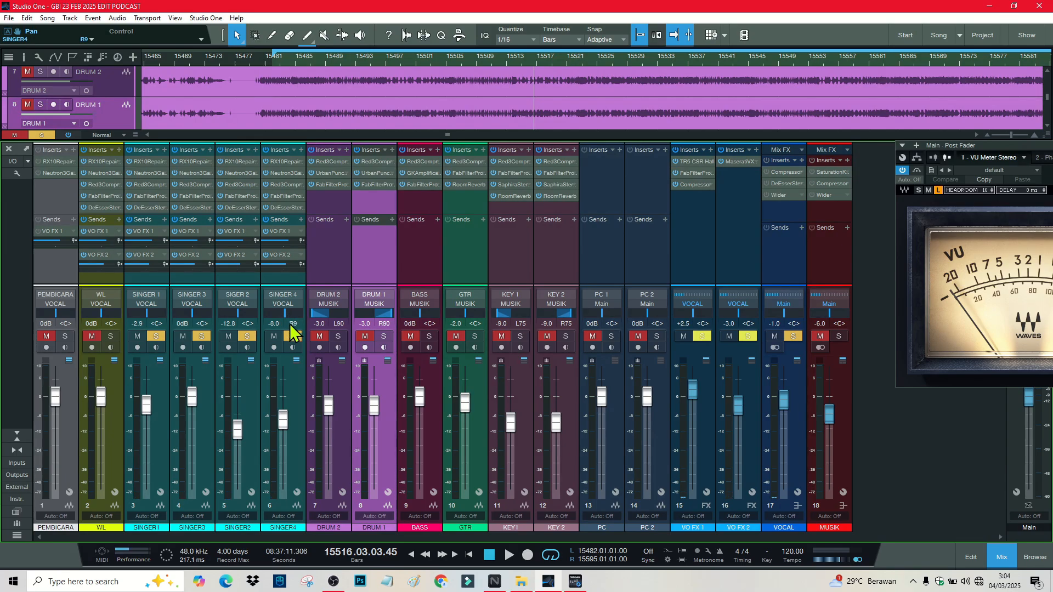
Step: Type pan values: SINGER 4 R50, SIGER 2 L50, and SINGER 3 R50
{"action": "left_click", "coordinate": [294, 323]}
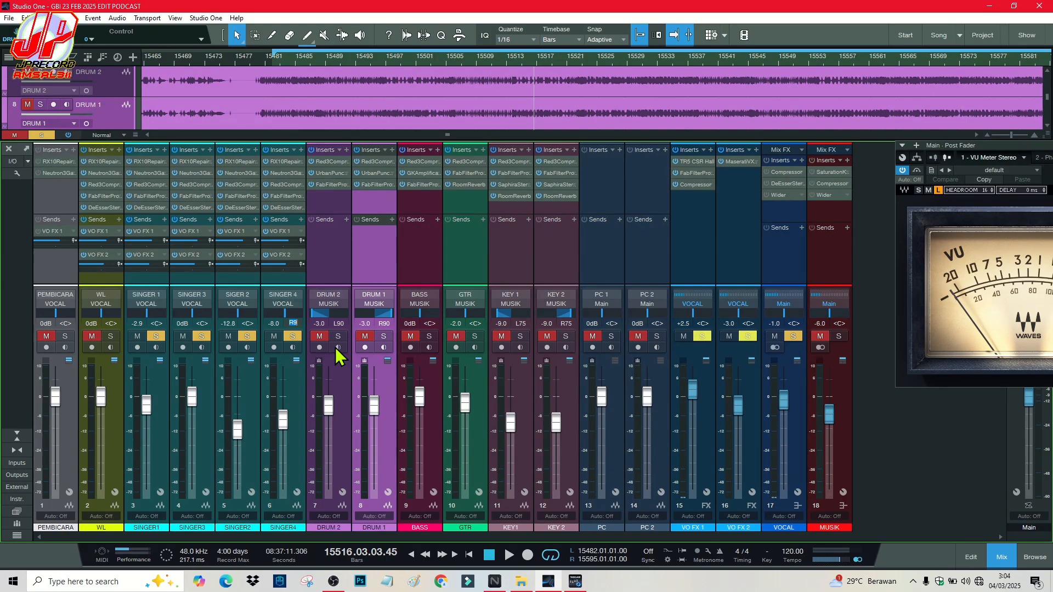
{"action": "type", "text": "r50"}
{"action": "key", "text": "Return"}
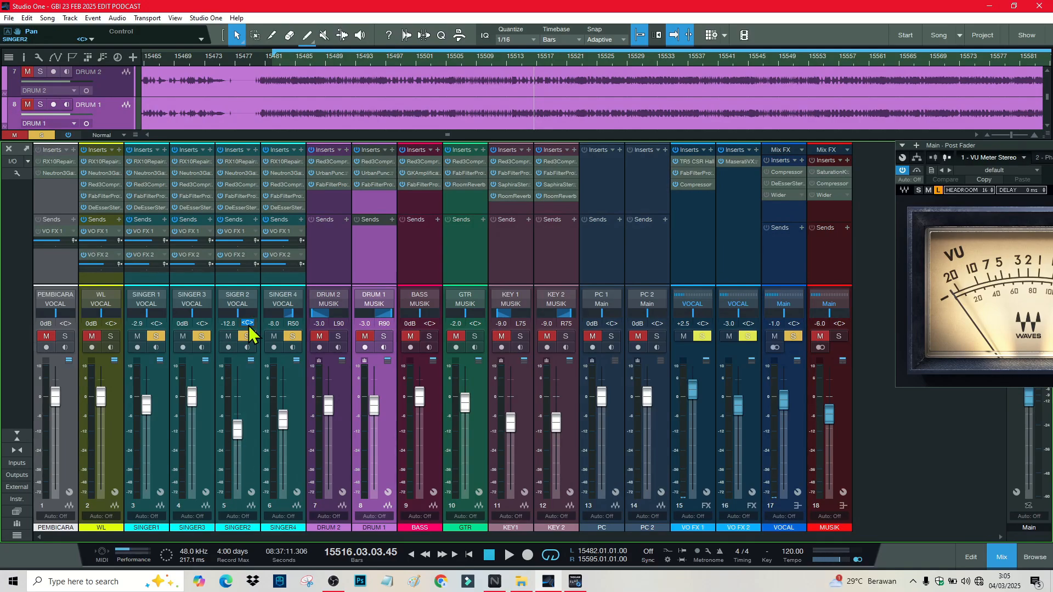
{"action": "type", "text": "L50"}
{"action": "key", "text": "Return"}
{"action": "type", "text": "r40"}
{"action": "key", "text": "Return"}
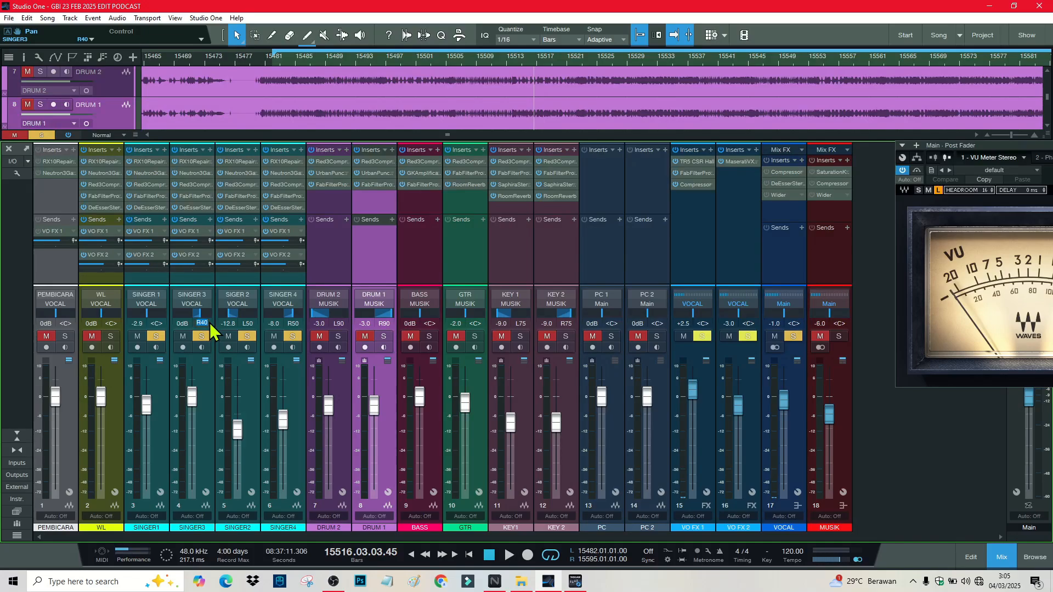
{"action": "type", "text": "r50"}
{"action": "key", "text": "Return"}
Step: Pan SINGER 3 to R40 and SINGER 1 to L40, then play to check the stereo spread
{"action": "type", "text": "40"}
{"action": "key", "text": "Return"}
{"action": "type", "text": "L40"}
{"action": "key", "text": "Return"}
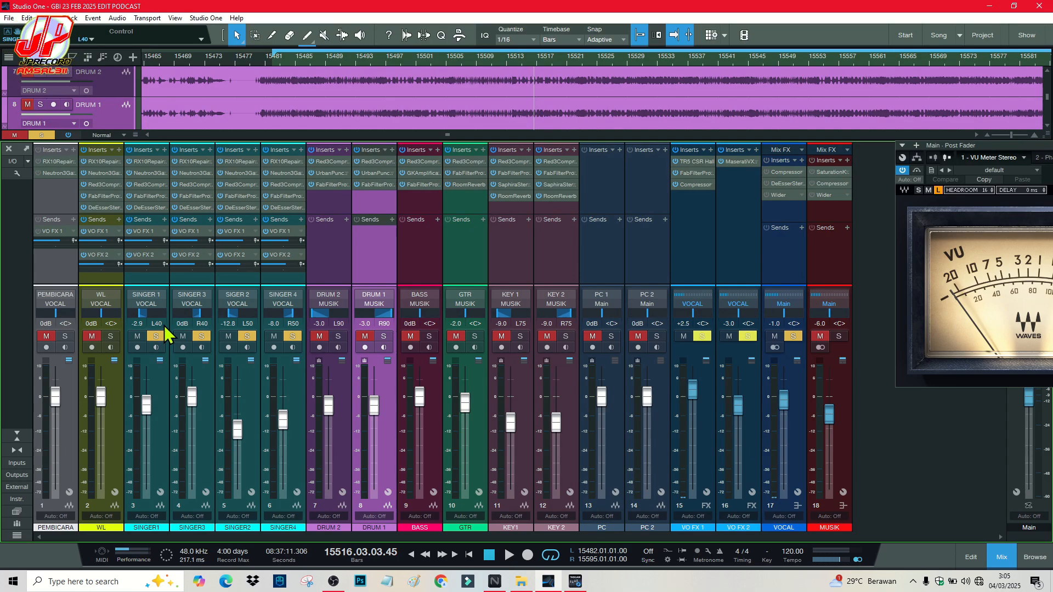
{"action": "key", "text": "space"}
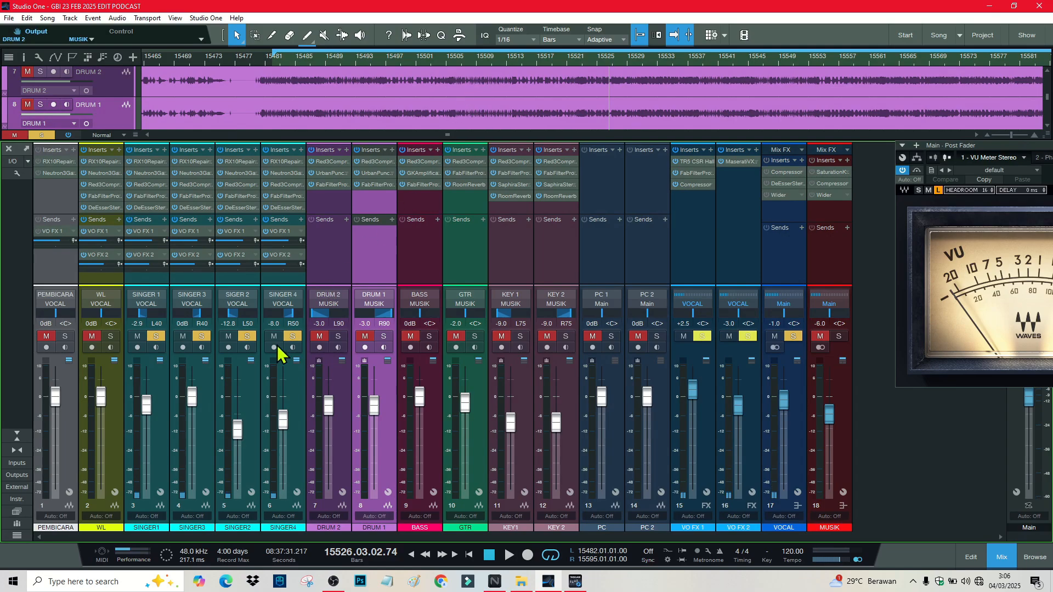
{"action": "left_click", "coordinate": [289, 394]}
Step: Lower the grouped singers until SINGER 4 reads -14.0 dB, then shrink the sends area and float the Console
{"action": "left_click", "coordinate": [150, 385]}
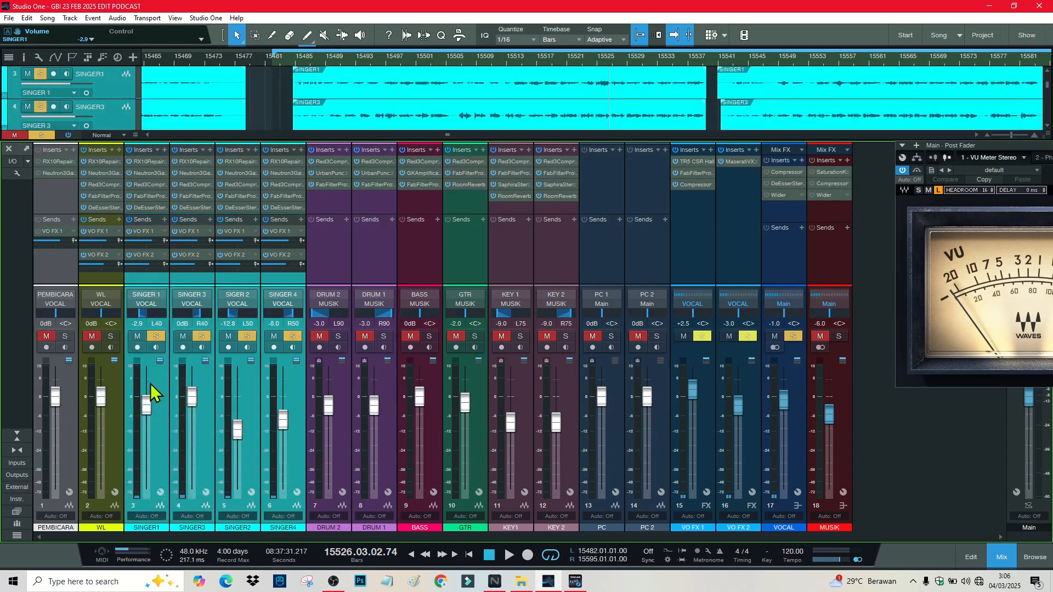
{"action": "left_click", "coordinate": [109, 337]}
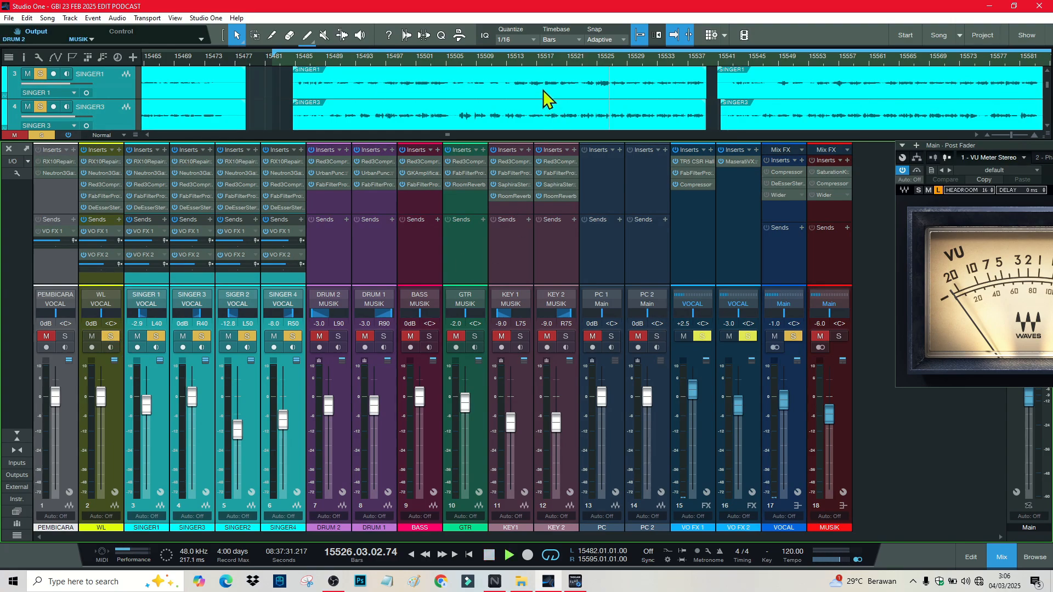
{"action": "key", "text": "space"}
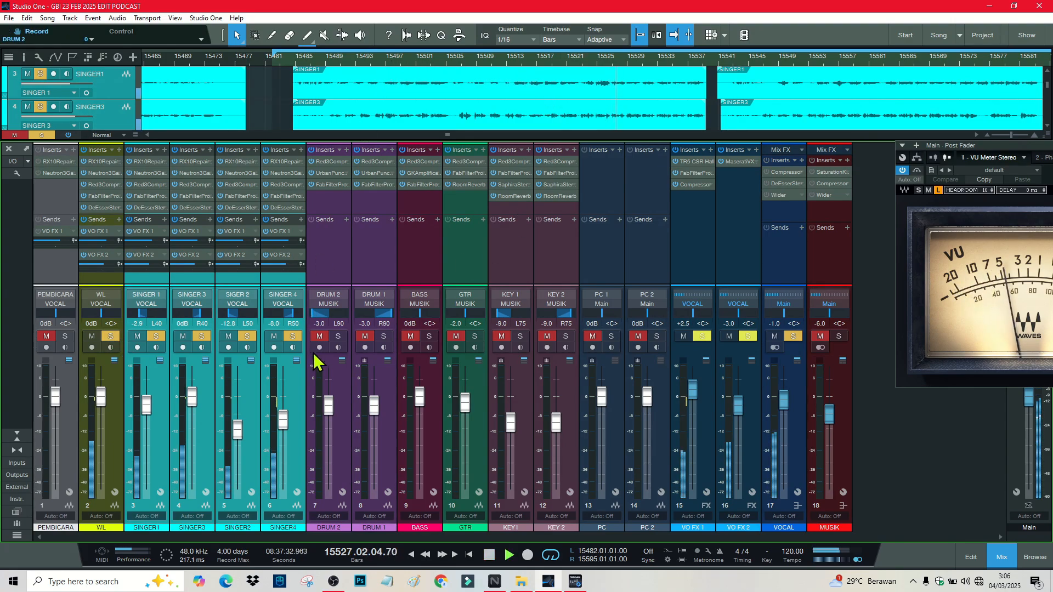
{"action": "left_click_drag", "start_coordinate": [282, 429], "coordinate": [285, 446]}
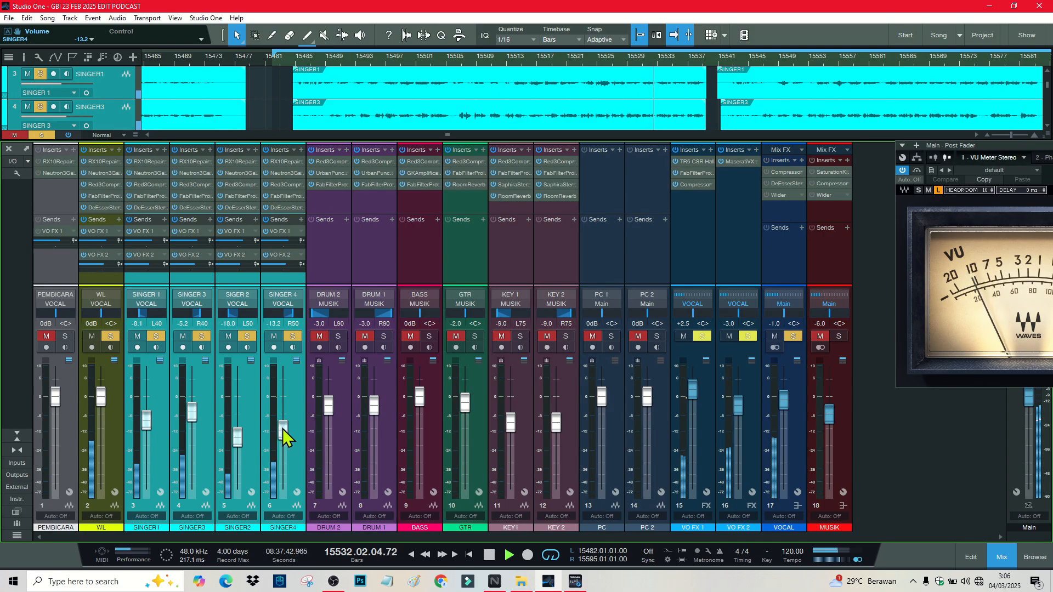
{"action": "left_click_drag", "start_coordinate": [283, 436], "coordinate": [284, 438]}
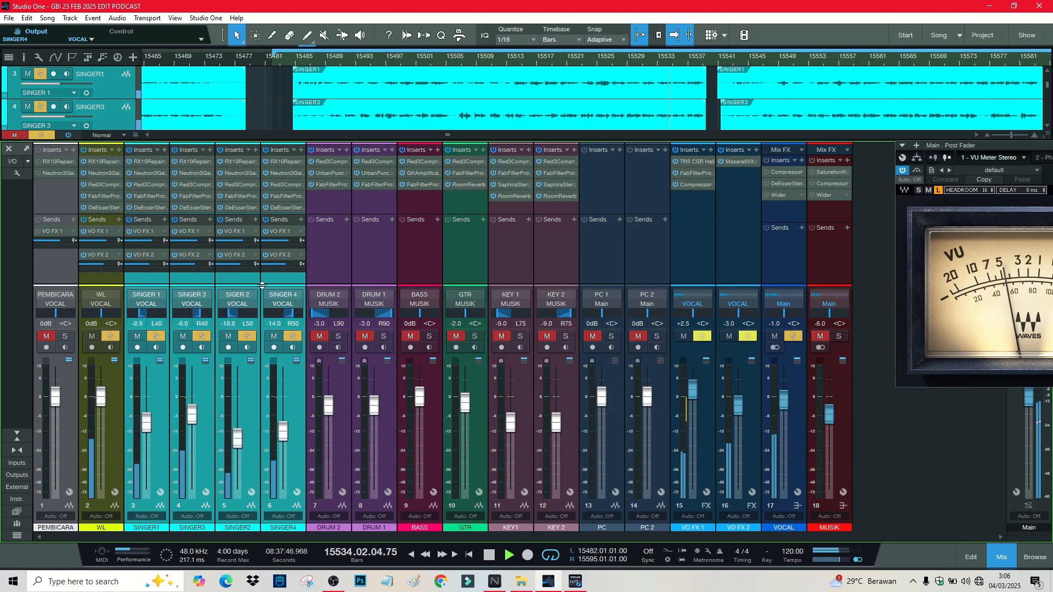
{"action": "left_click_drag", "start_coordinate": [263, 285], "coordinate": [268, 252]}
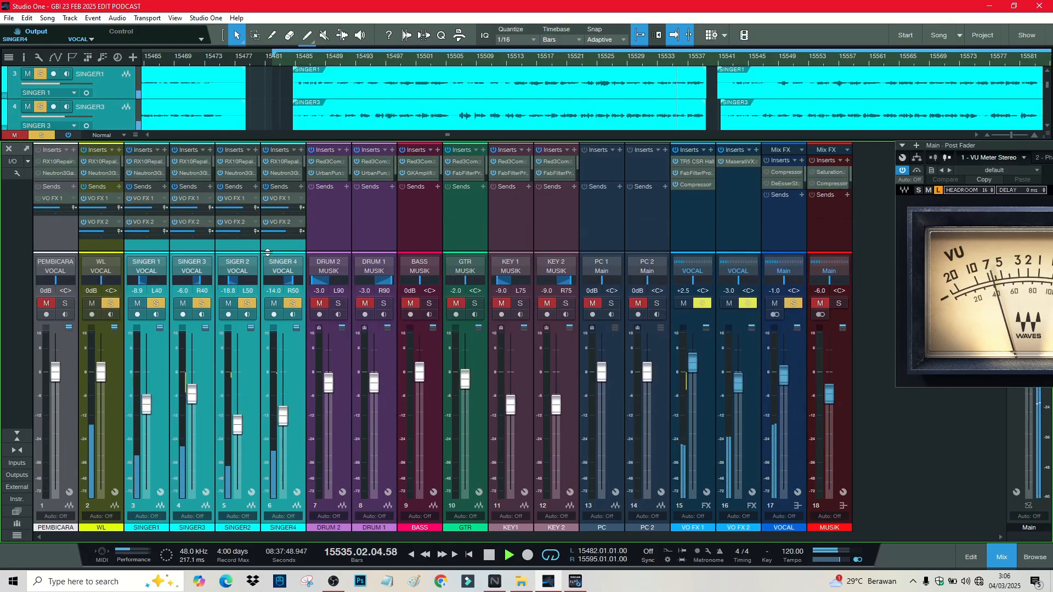
{"action": "left_click", "coordinate": [25, 149]}
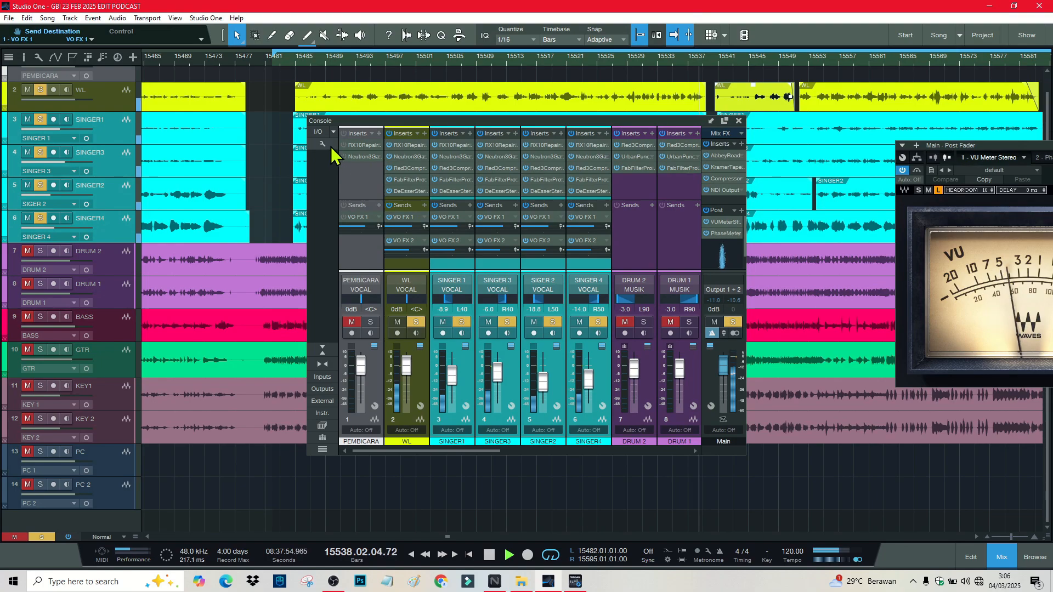
Step: Dock the mixer full width with longer faders and raise the singer group so SINGER 3 reads -5.1 dB
{"action": "left_click", "coordinate": [711, 120]}
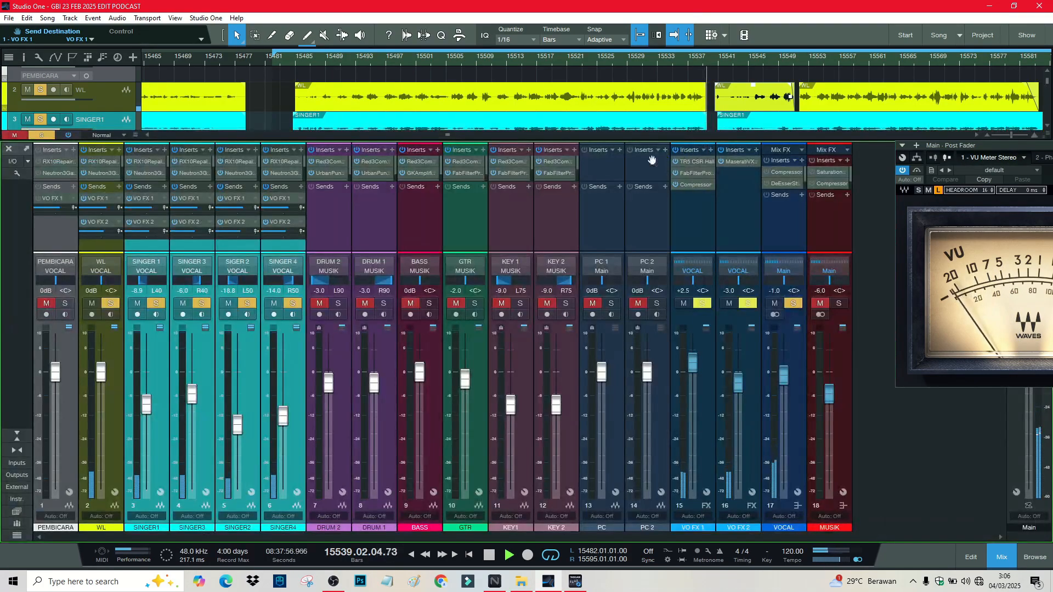
{"action": "left_click", "coordinate": [371, 63]}
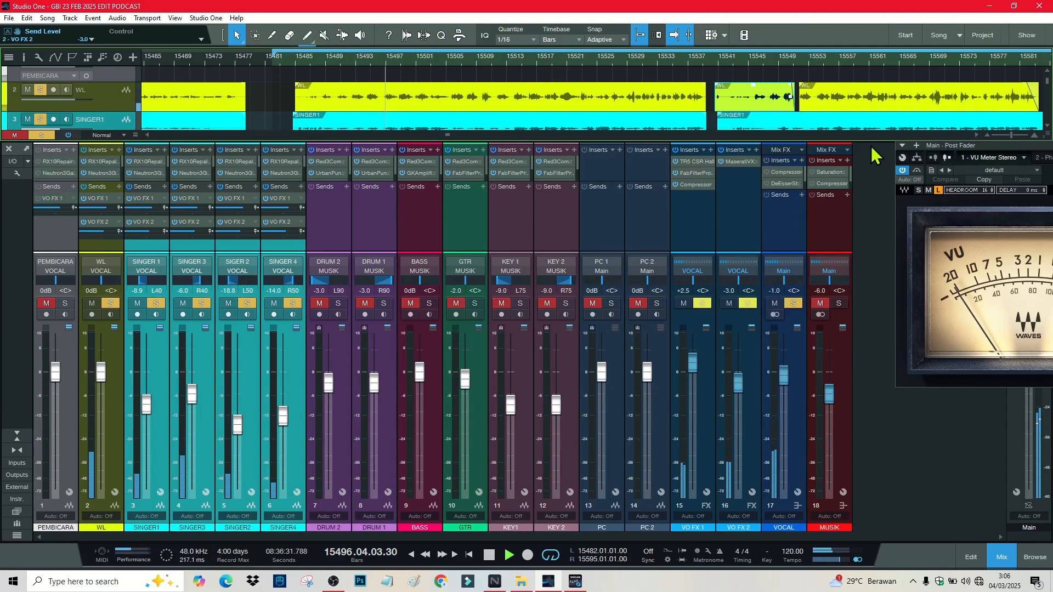
{"action": "left_click_drag", "start_coordinate": [861, 141], "coordinate": [853, 80]}
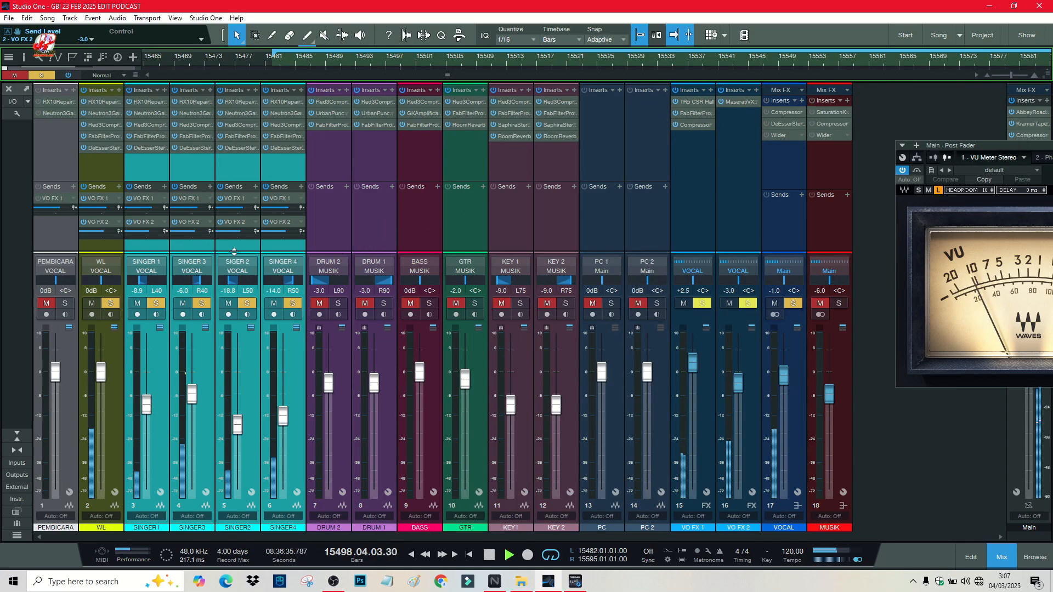
{"action": "left_click_drag", "start_coordinate": [234, 252], "coordinate": [235, 211]}
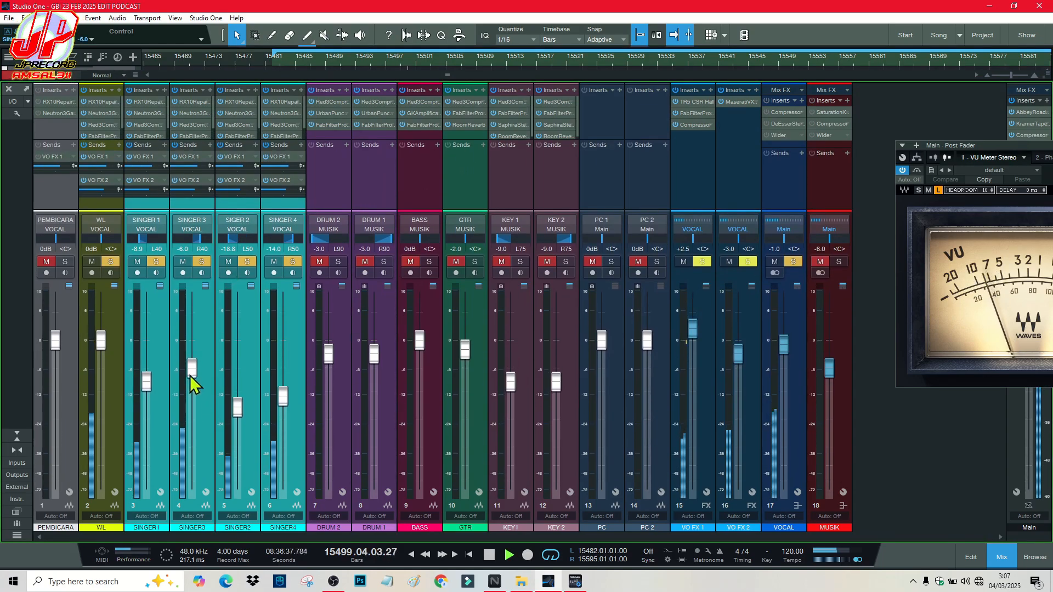
{"action": "left_click_drag", "start_coordinate": [190, 376], "coordinate": [193, 371]}
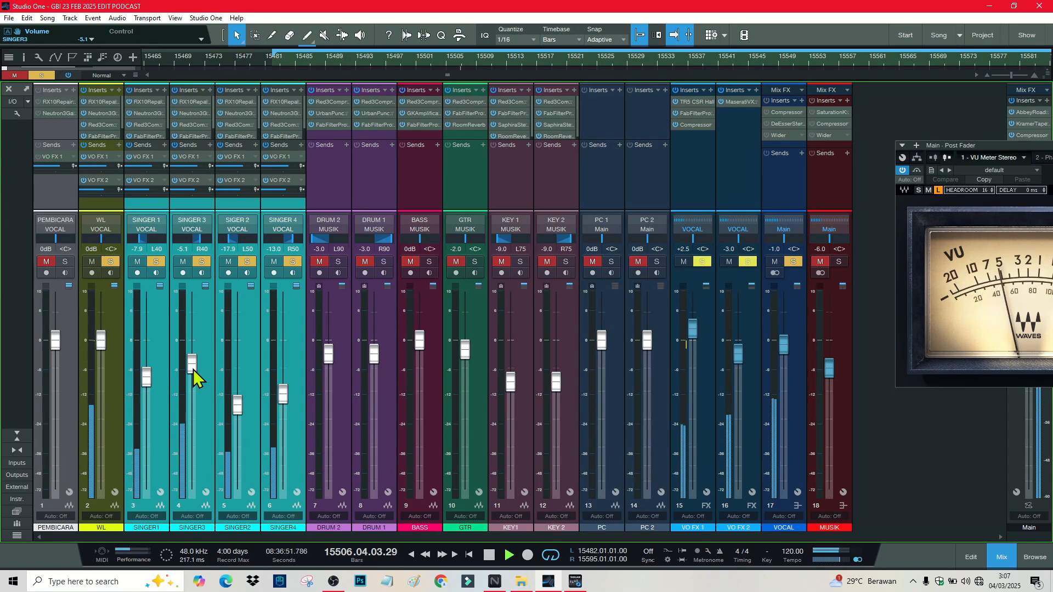
Step: Enter exact volumes of -6.0 dB for SINGER 3 and -18.0 dB for SIGER 2, then stop playback
{"action": "left_click", "coordinate": [208, 371]}
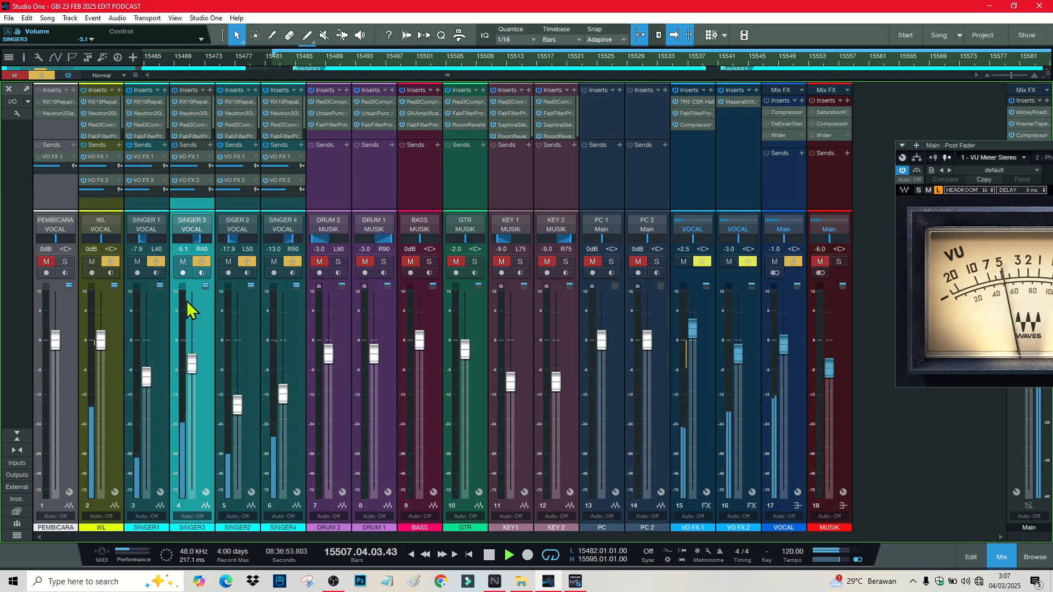
{"action": "left_click", "coordinate": [184, 250]}
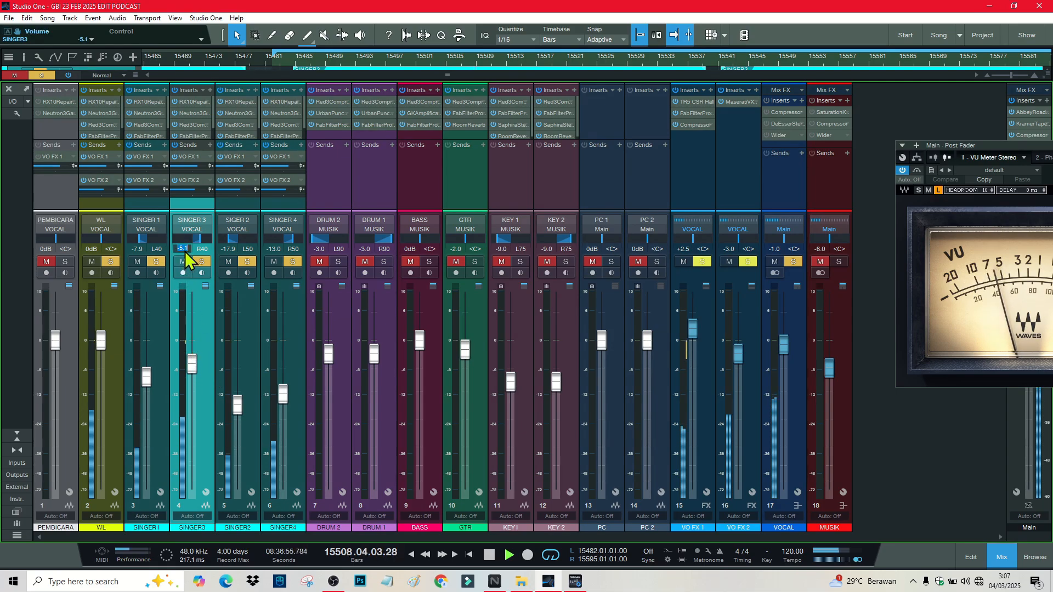
{"action": "type", "text": "-6"}
{"action": "key", "text": "Return"}
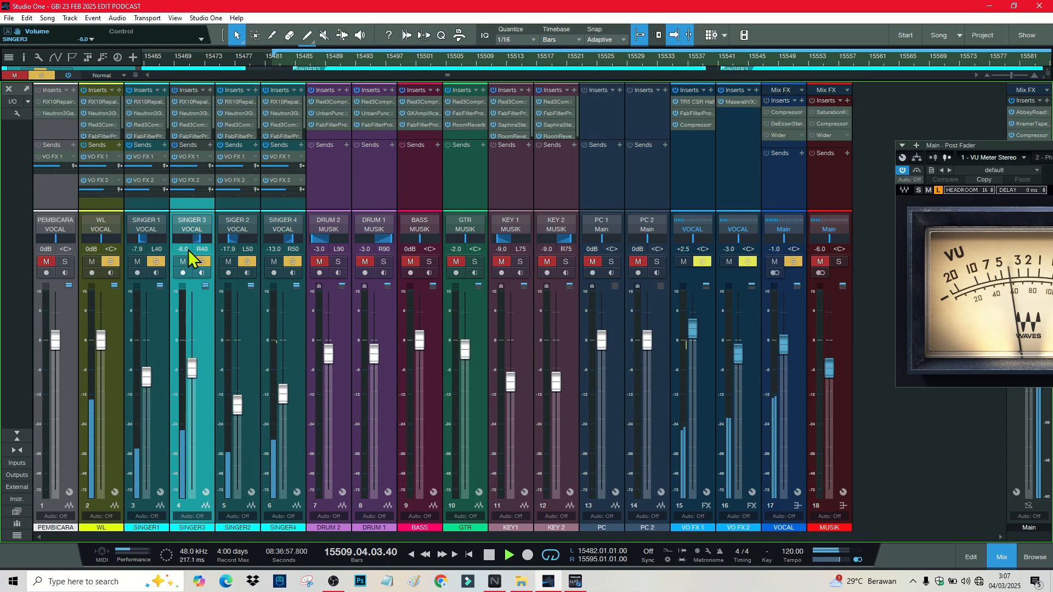
{"action": "left_click", "coordinate": [231, 249]}
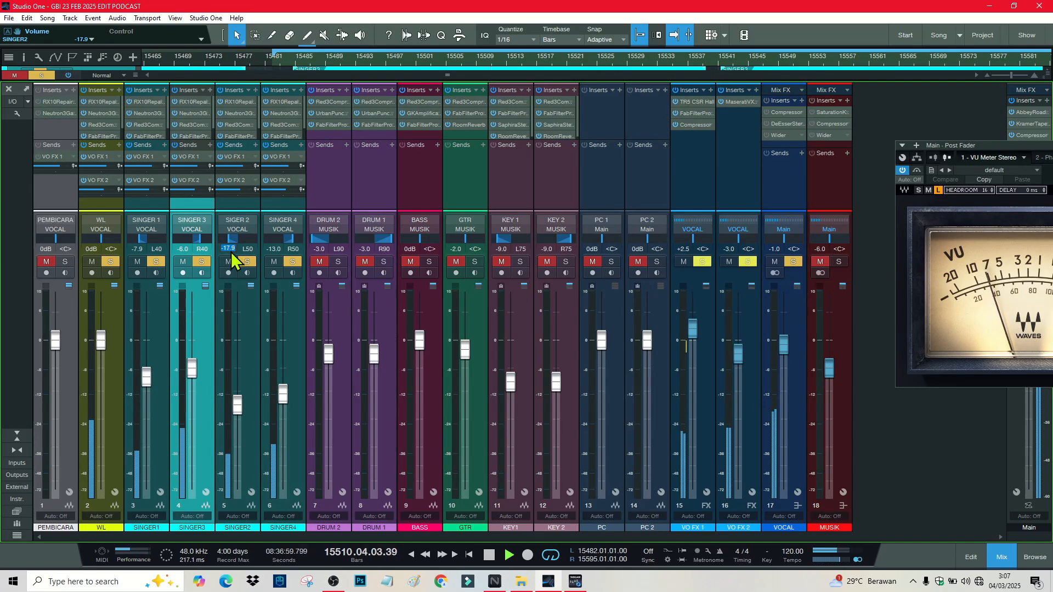
{"action": "type", "text": "-1"}
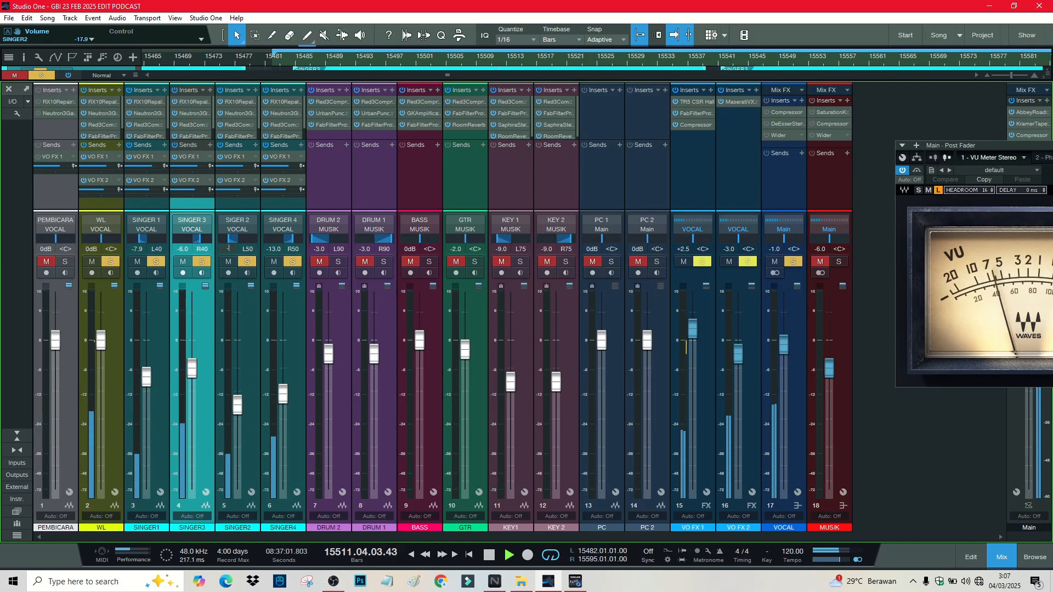
{"action": "type", "text": "8"}
{"action": "key", "text": "Return"}
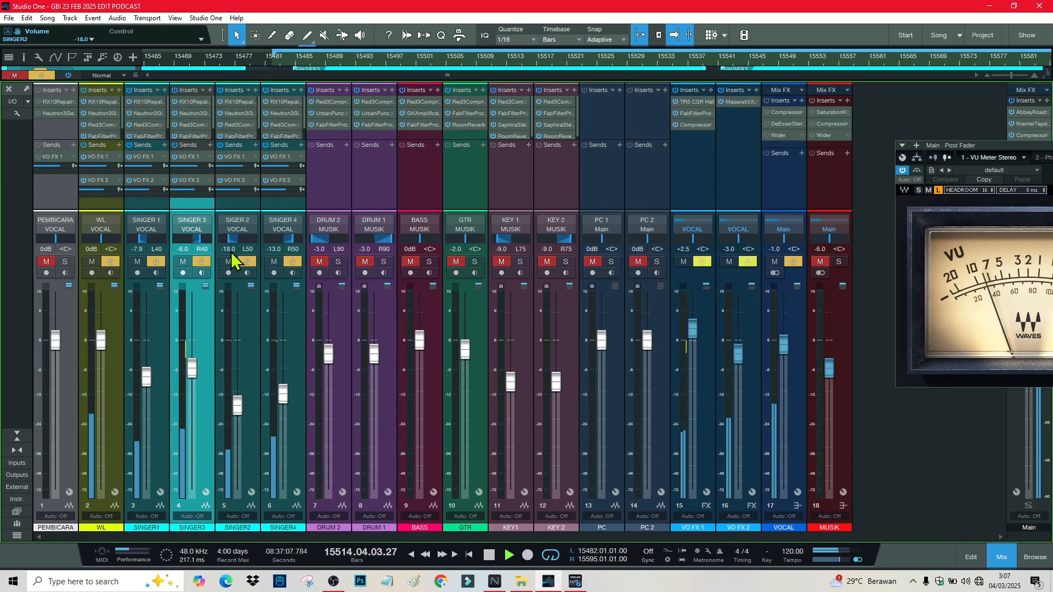
{"action": "key", "text": "space"}
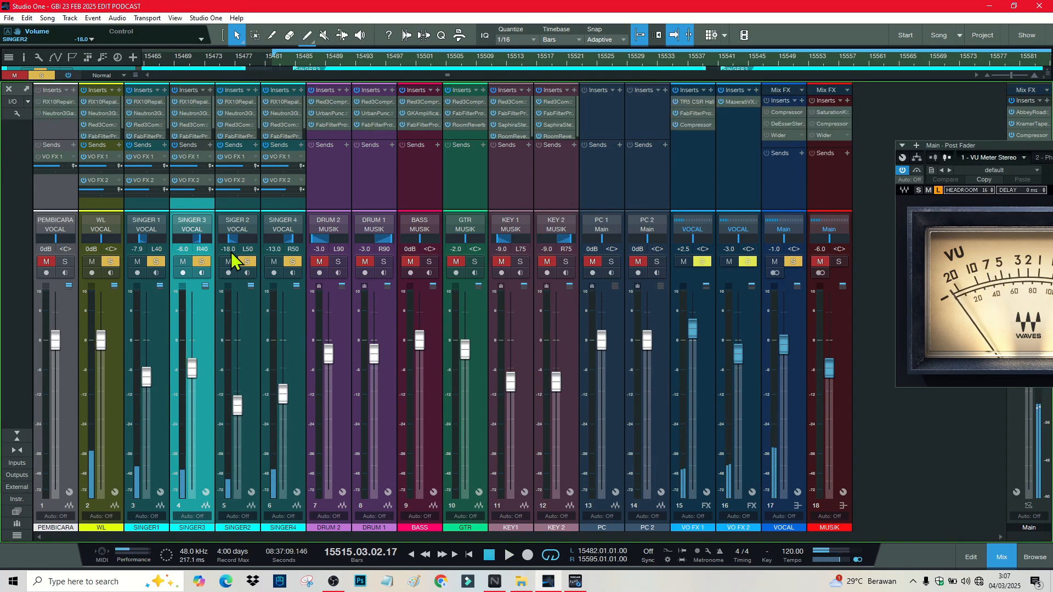
Step: Clear all mutes and solos, play the full mix, and open VO FX 1's Classik Studio Reverb
{"action": "left_click", "coordinate": [15, 76]}
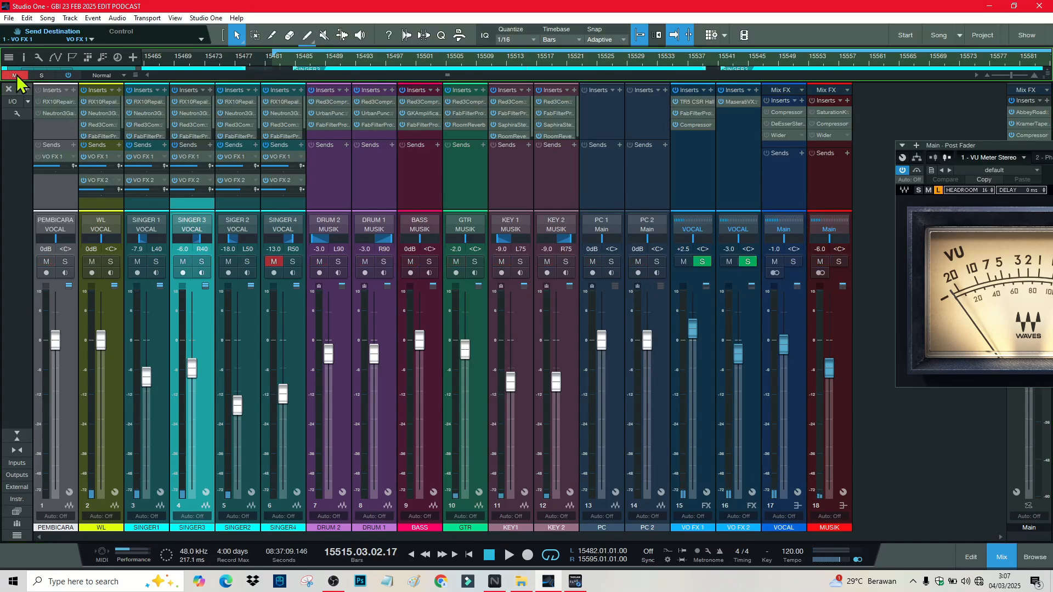
{"action": "left_click", "coordinate": [15, 76]}
{"action": "key", "text": "space"}
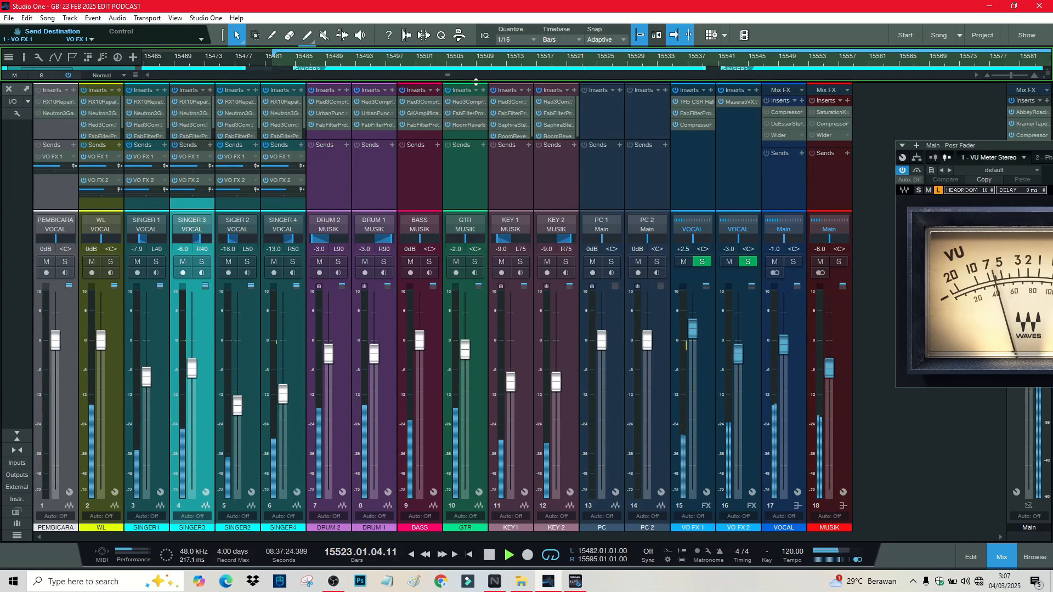
{"action": "left_click", "coordinate": [701, 104]}
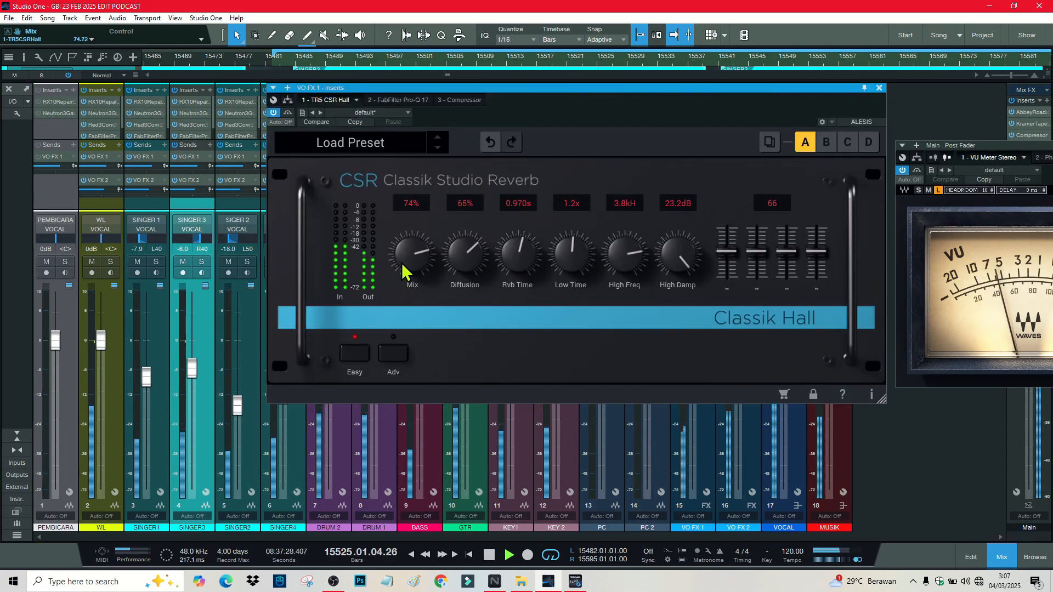
Step: Close the reverb window, stop playback, and briefly toggle the MUSIK bus solo
{"action": "left_click", "coordinate": [878, 88]}
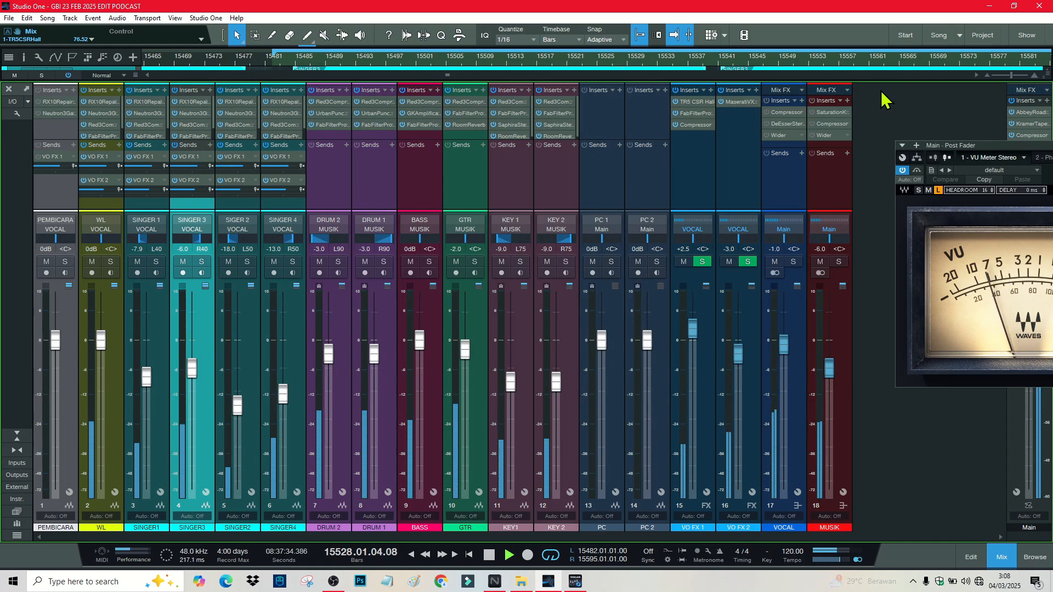
{"action": "key", "text": "space"}
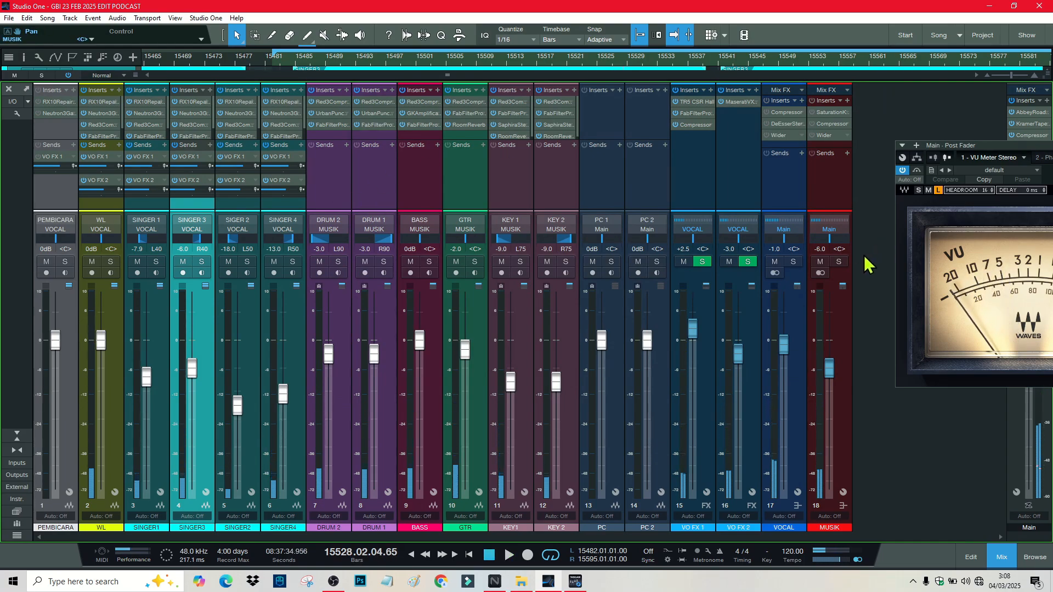
{"action": "left_click", "coordinate": [839, 263]}
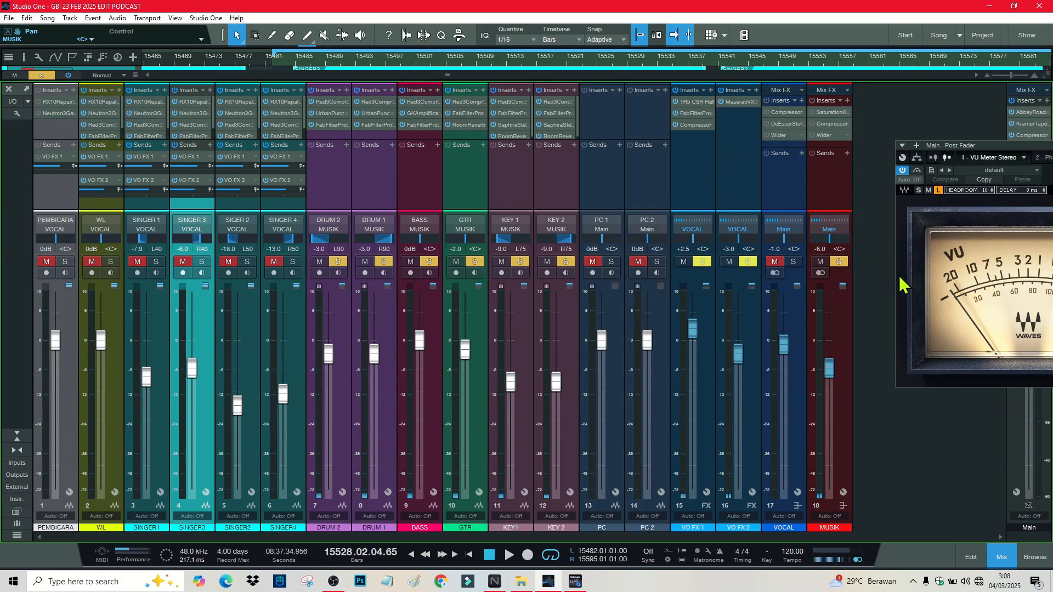
{"action": "left_click", "coordinate": [839, 262]}
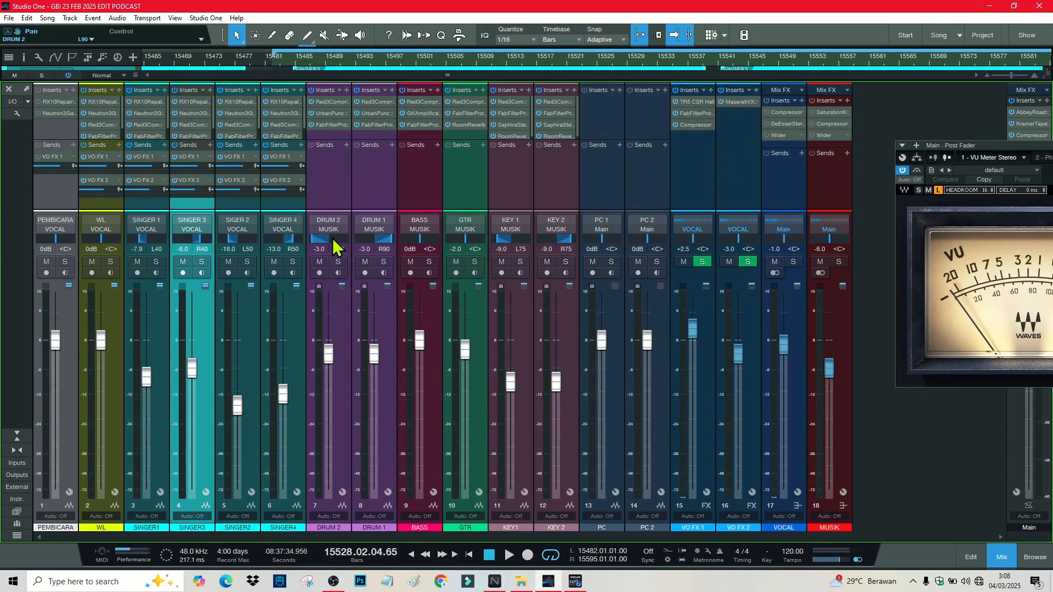
Step: Select DRUM 2 through KEY 2, solo the MUSIK bus, and open its Saturation Knob insert
{"action": "left_click", "coordinate": [338, 193]}
{"action": "left_click", "coordinate": [563, 195], "text": "shift"}
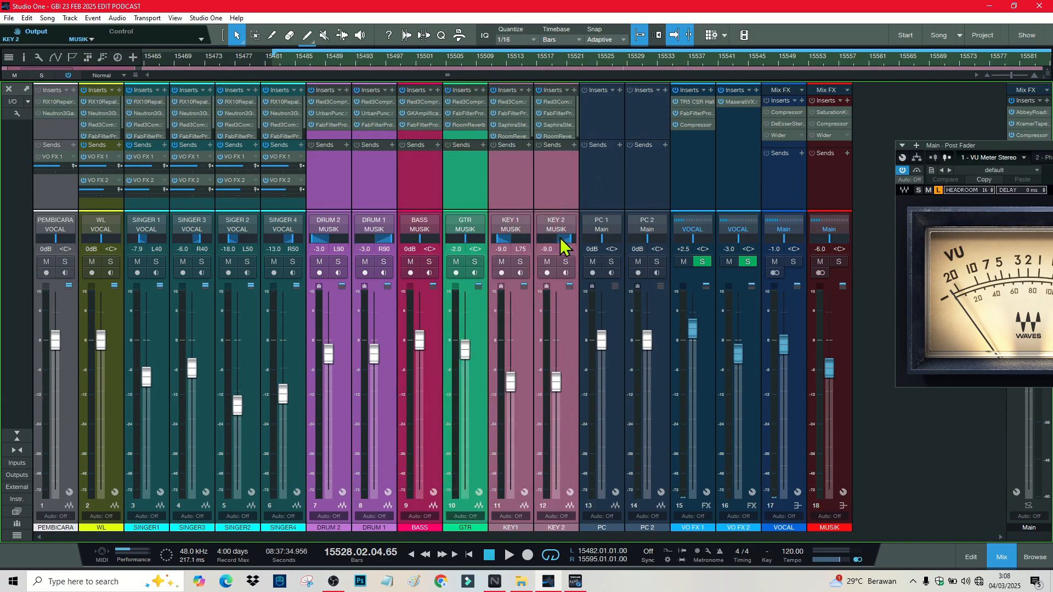
{"action": "left_click", "coordinate": [830, 196]}
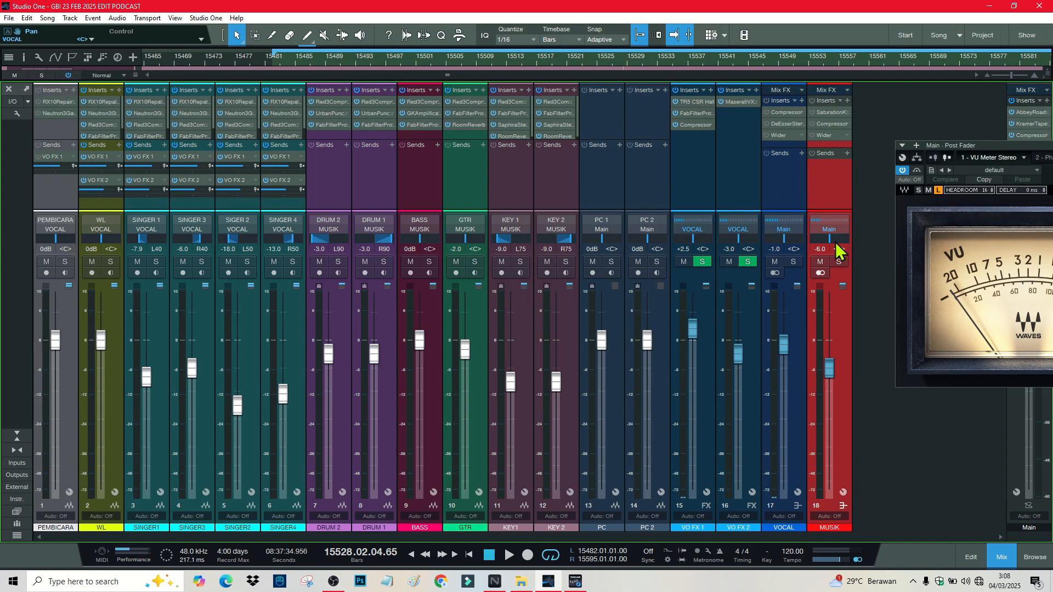
{"action": "left_click", "coordinate": [839, 262]}
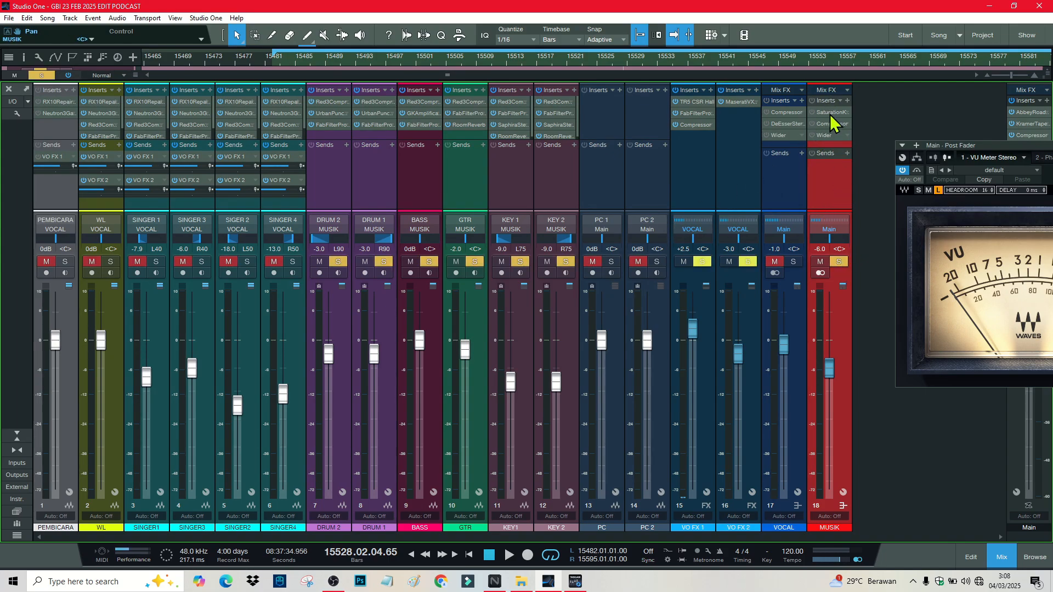
{"action": "left_click", "coordinate": [831, 113]}
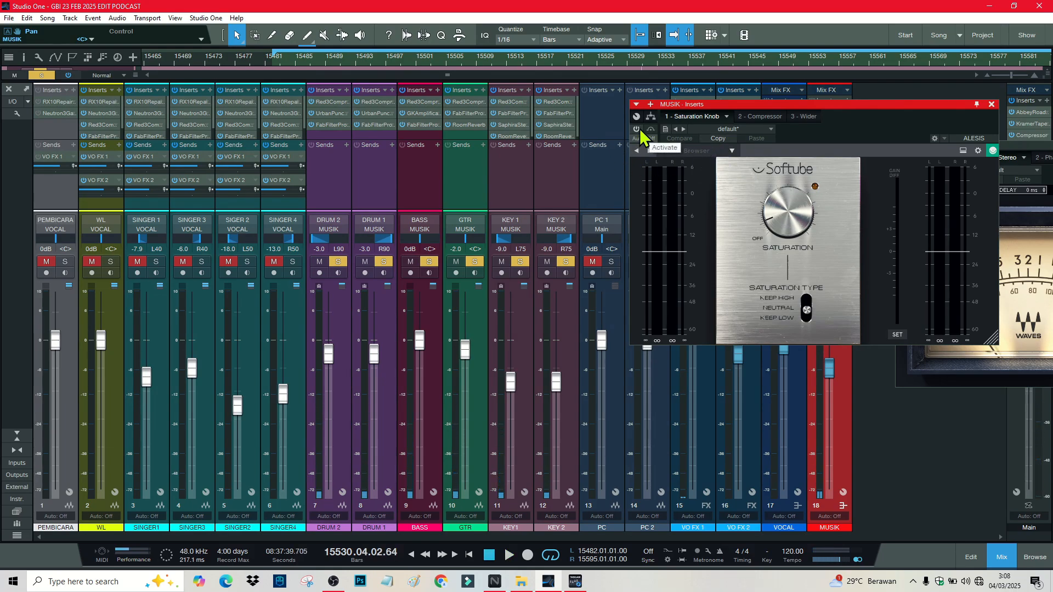
Step: Enable the MUSIK bus Compressor insert, audition the mix with it, then close the window
{"action": "key", "text": "space"}
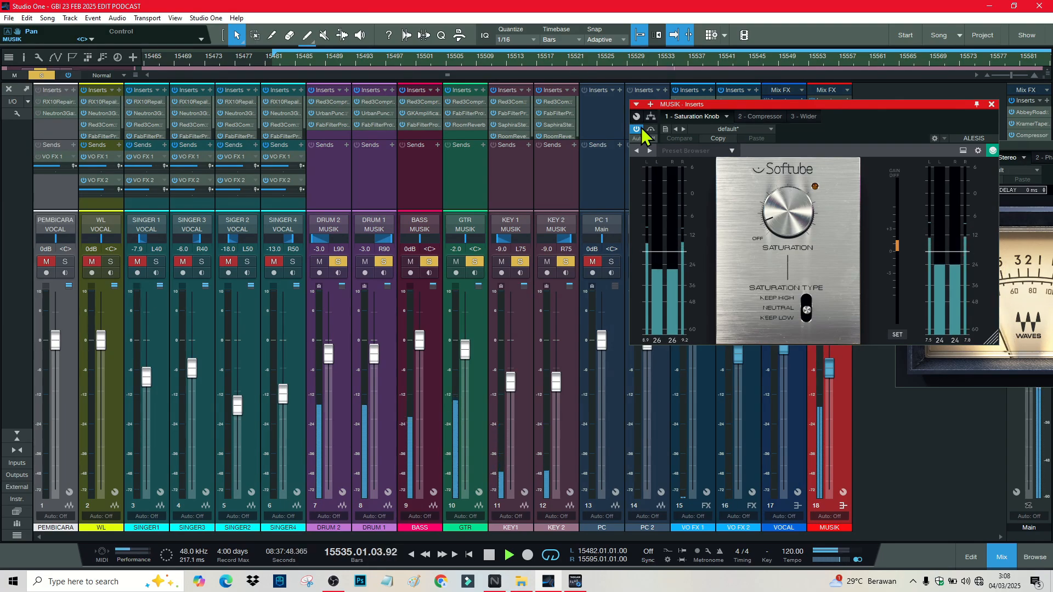
{"action": "key", "text": "space"}
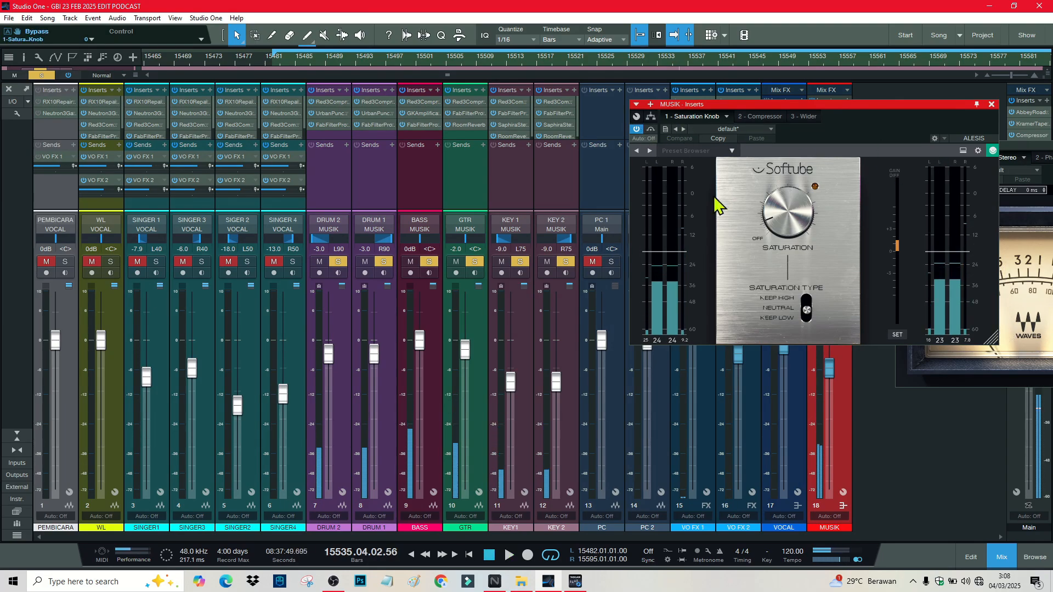
{"action": "left_click", "coordinate": [765, 117]}
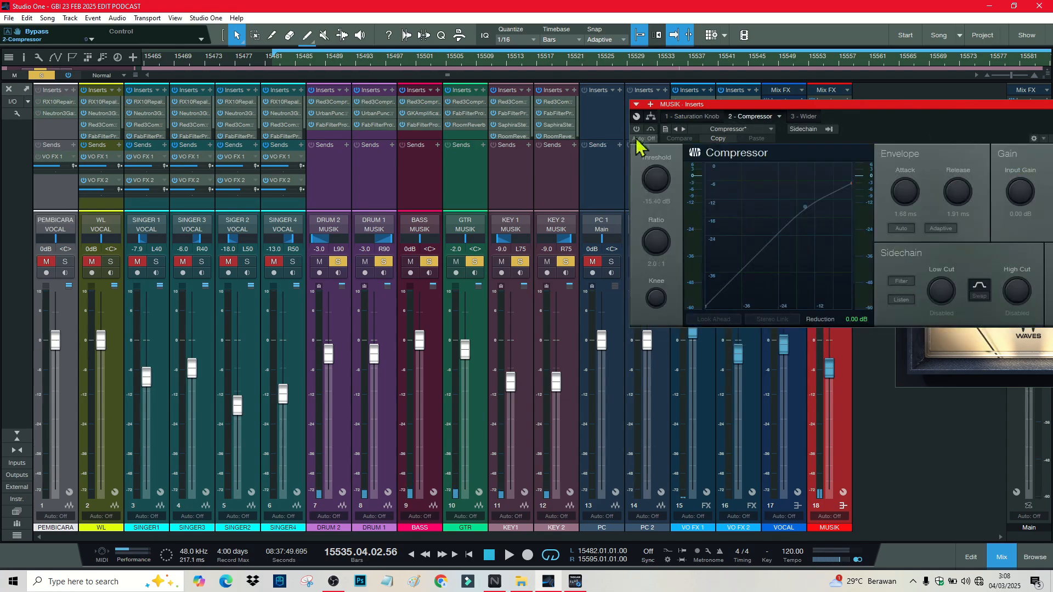
{"action": "left_click", "coordinate": [637, 130]}
{"action": "left_click_drag", "start_coordinate": [770, 108], "coordinate": [532, 112]}
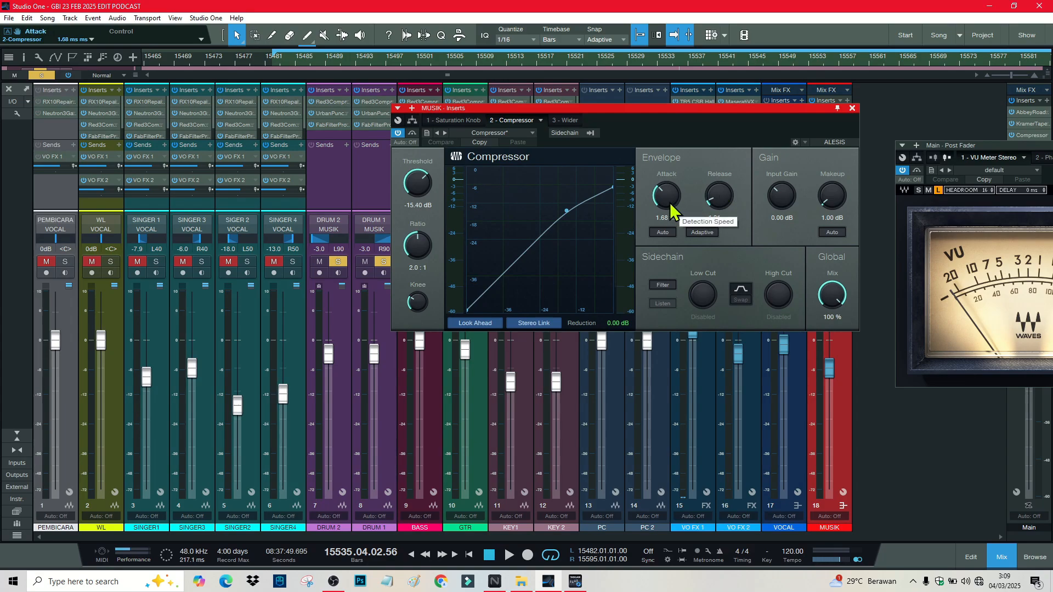
{"action": "key", "text": "space"}
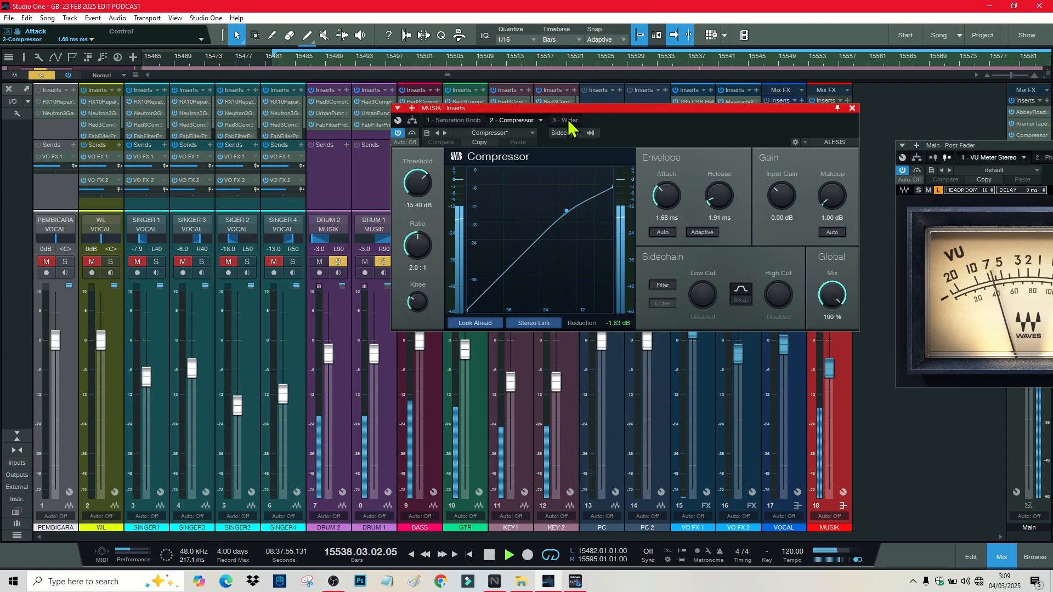
{"action": "key", "text": "space"}
{"action": "left_click", "coordinate": [852, 109]}
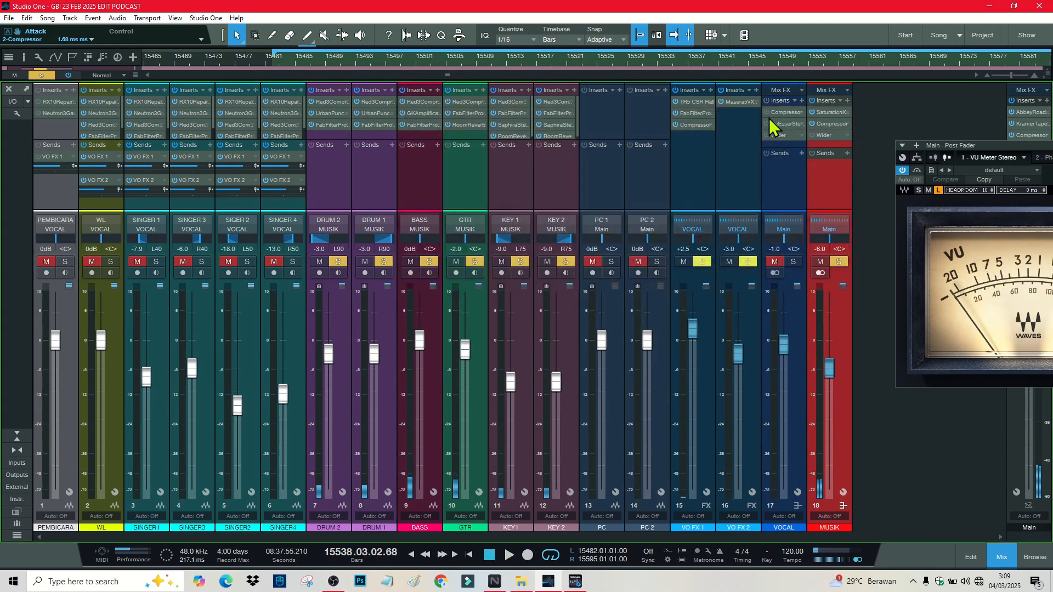
Step: Solo the VOCAL bus and enable its Compressor with the attack raised to 0.86 ms
{"action": "left_click", "coordinate": [838, 261]}
{"action": "left_click", "coordinate": [793, 262]}
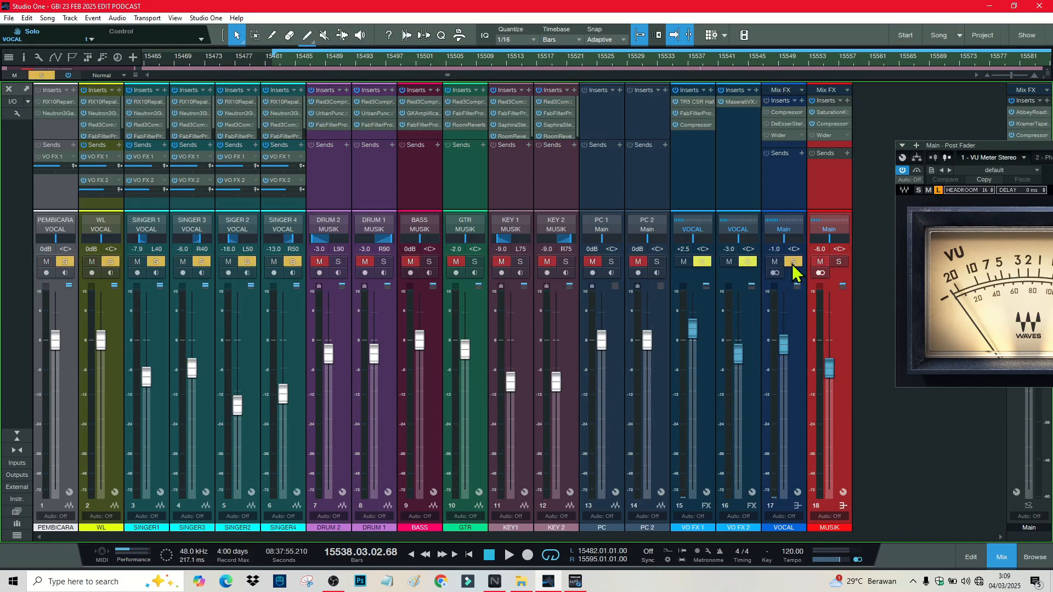
{"action": "left_click", "coordinate": [785, 113]}
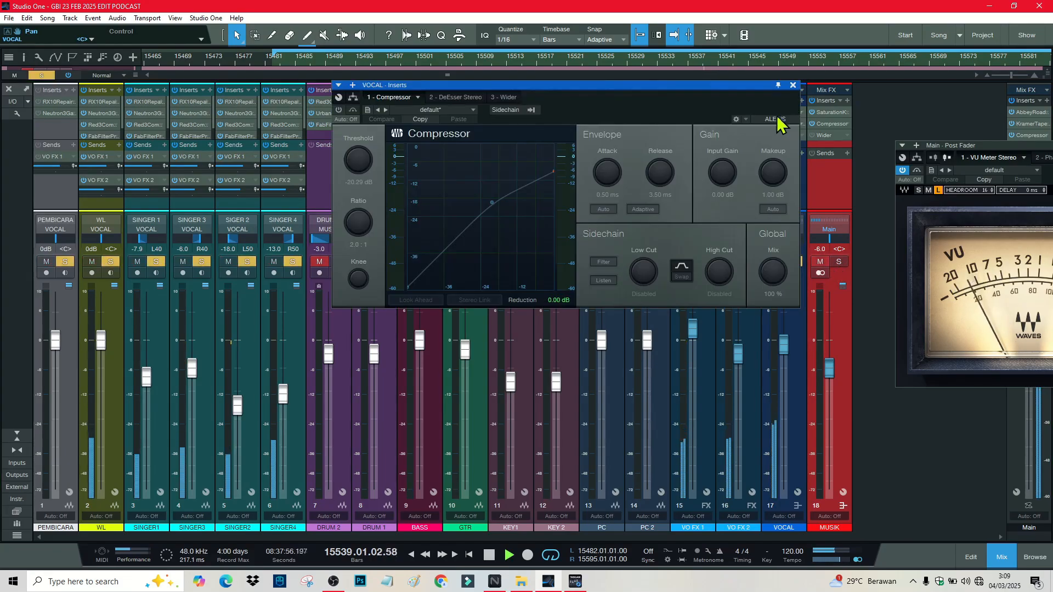
{"action": "left_click", "coordinate": [339, 110]}
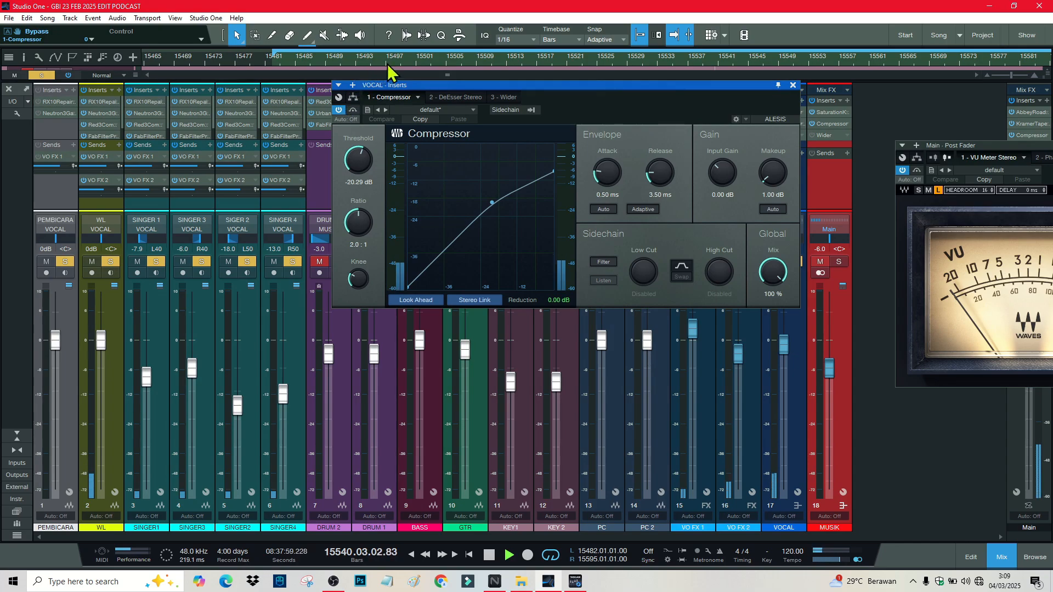
{"action": "left_click", "coordinate": [405, 62]}
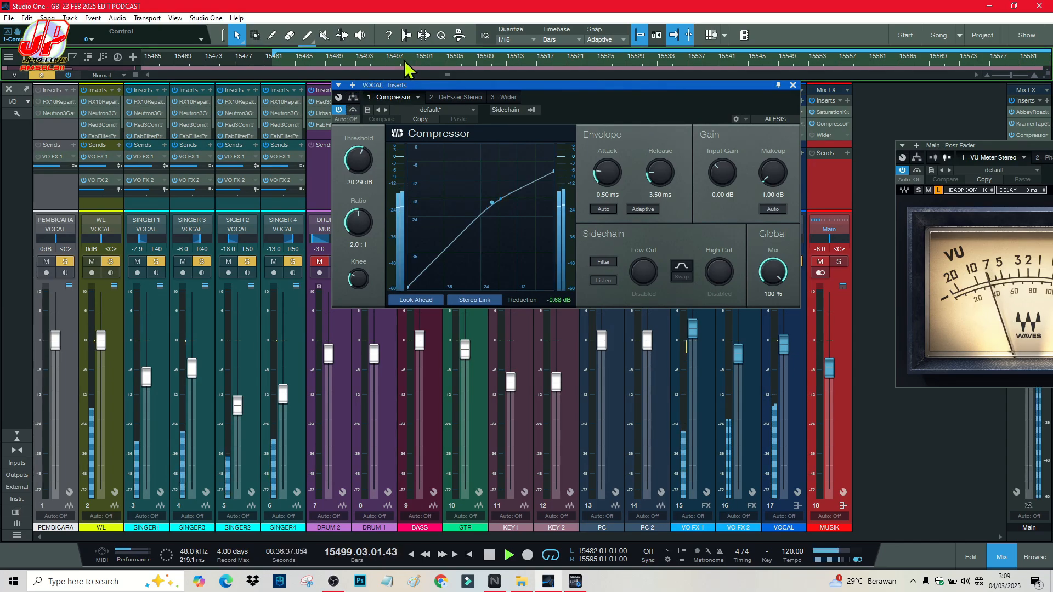
{"action": "left_click_drag", "start_coordinate": [615, 187], "coordinate": [609, 157]}
Step: Switch on the VOCAL bus DeEsser, stop playback, close the window, and re-solo MUSIK
{"action": "left_click", "coordinate": [449, 99]}
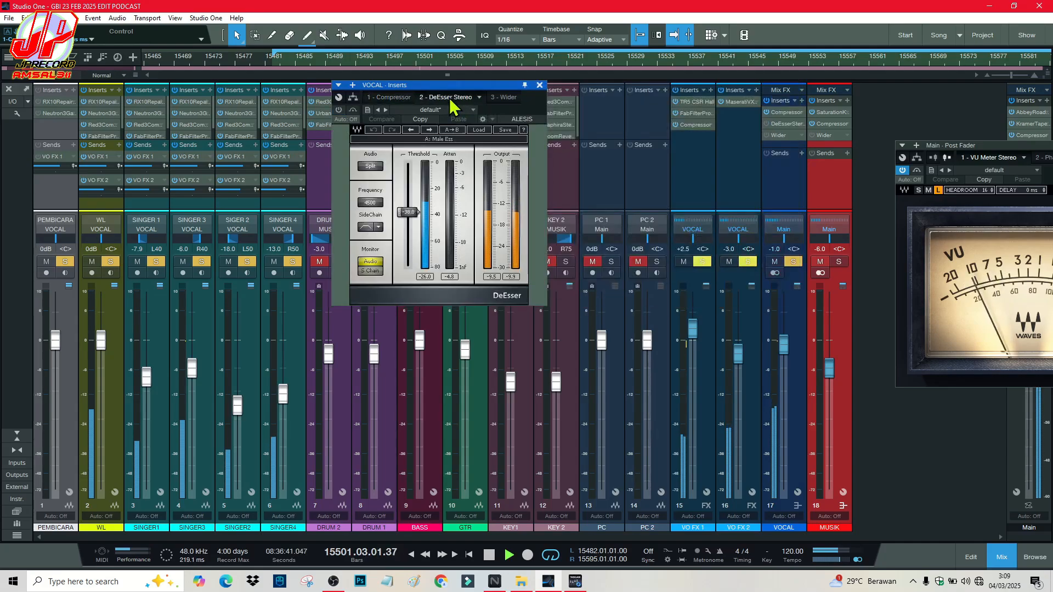
{"action": "left_click", "coordinate": [339, 110]}
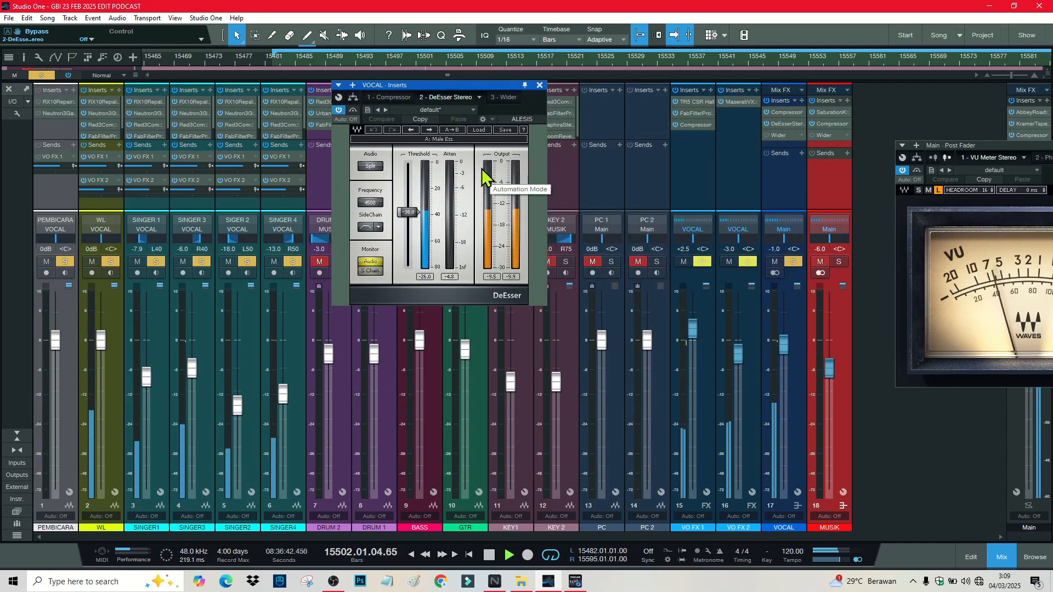
{"action": "key", "text": "space"}
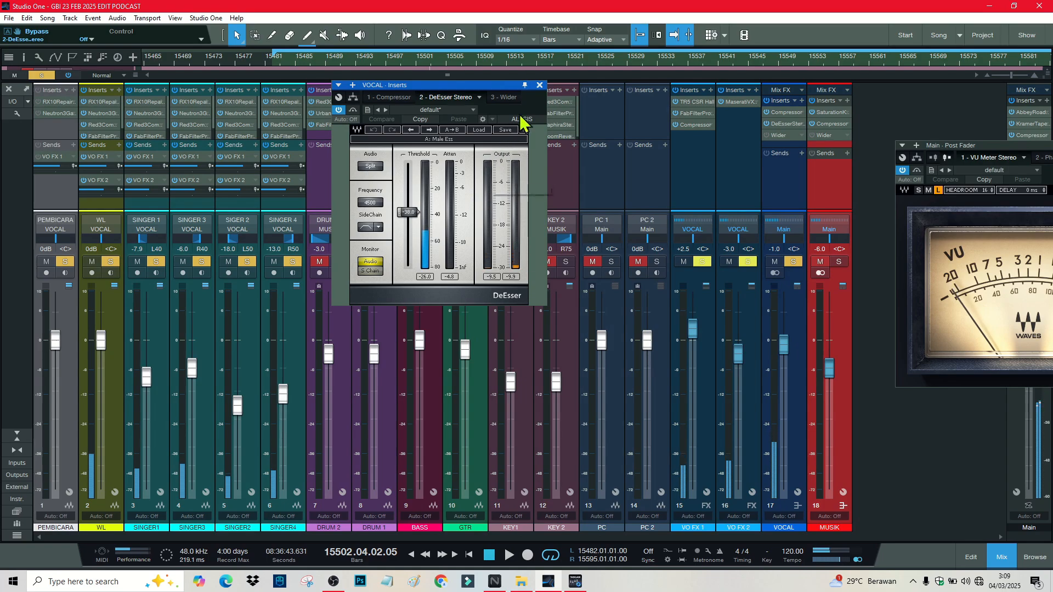
{"action": "left_click", "coordinate": [539, 85]}
{"action": "left_click", "coordinate": [838, 262]}
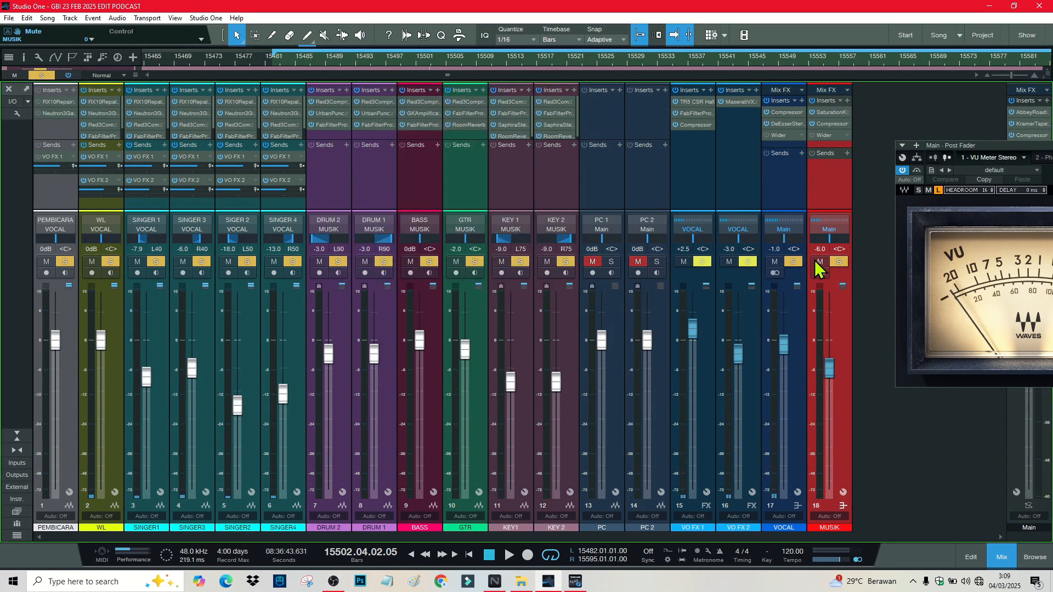
Step: Unsolo the MUSIK and VOCAL buses and play the full mix back to listen
{"action": "left_click", "coordinate": [818, 262]}
{"action": "left_click", "coordinate": [799, 262]}
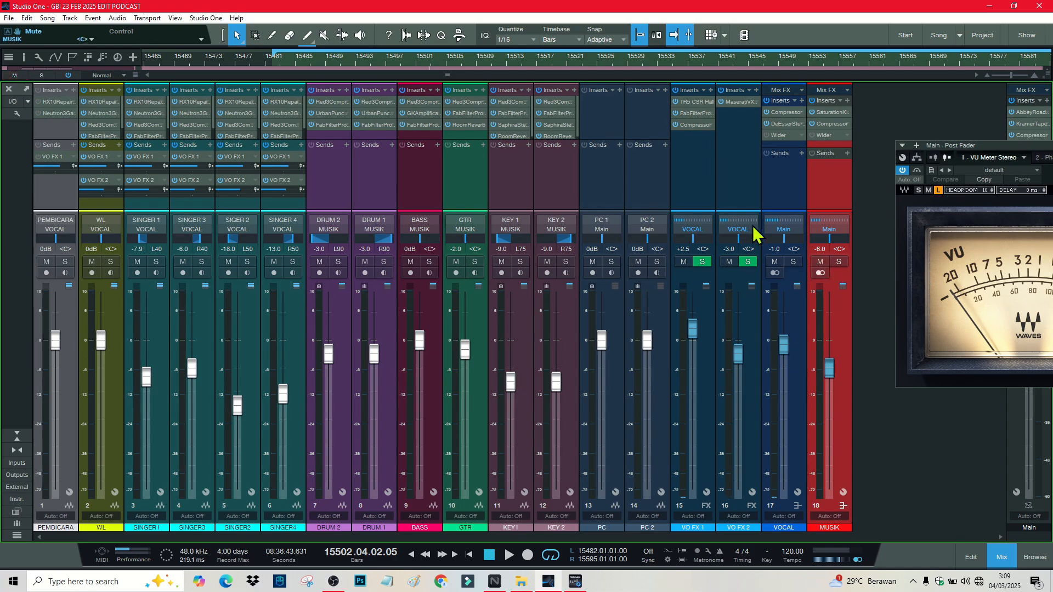
{"action": "key", "text": "space"}
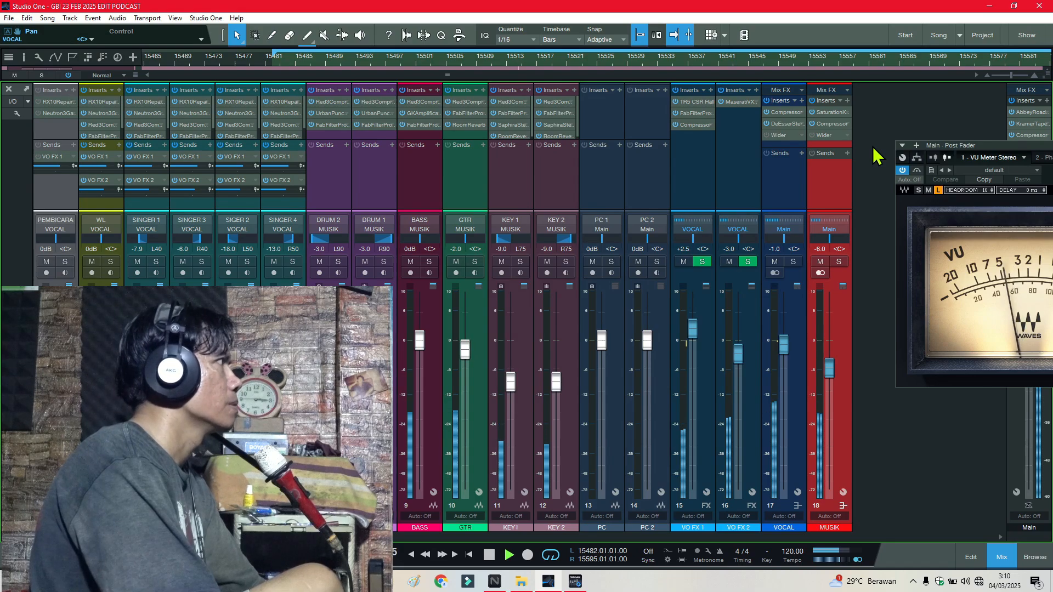
{"action": "key", "text": "space"}
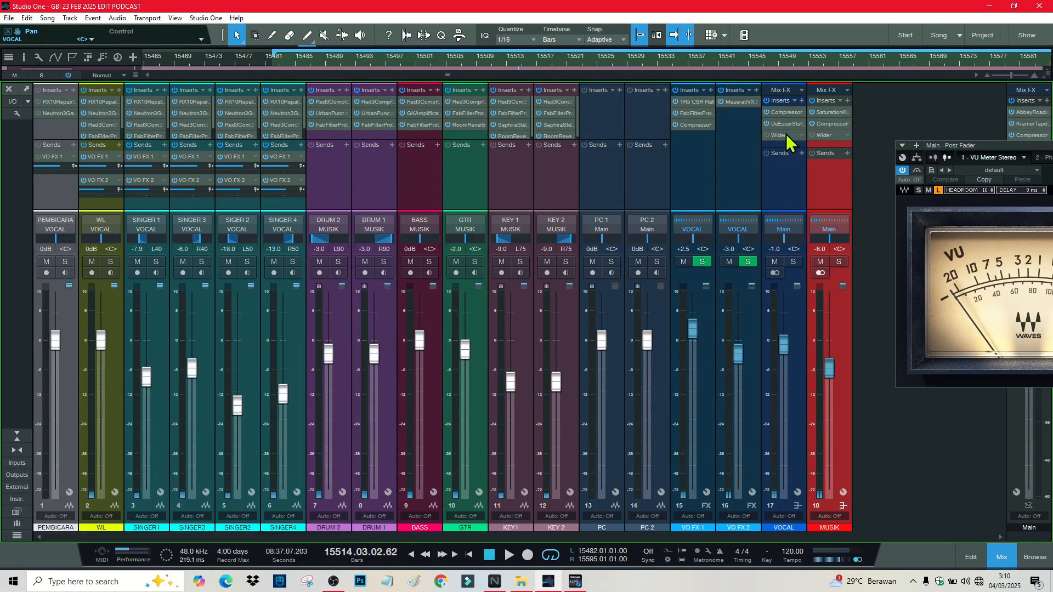
Step: Compare the Wider insert settings on the VOCAL and MUSIK buses, moving the window aside
{"action": "left_click", "coordinate": [786, 135]}
{"action": "left_click", "coordinate": [831, 135]}
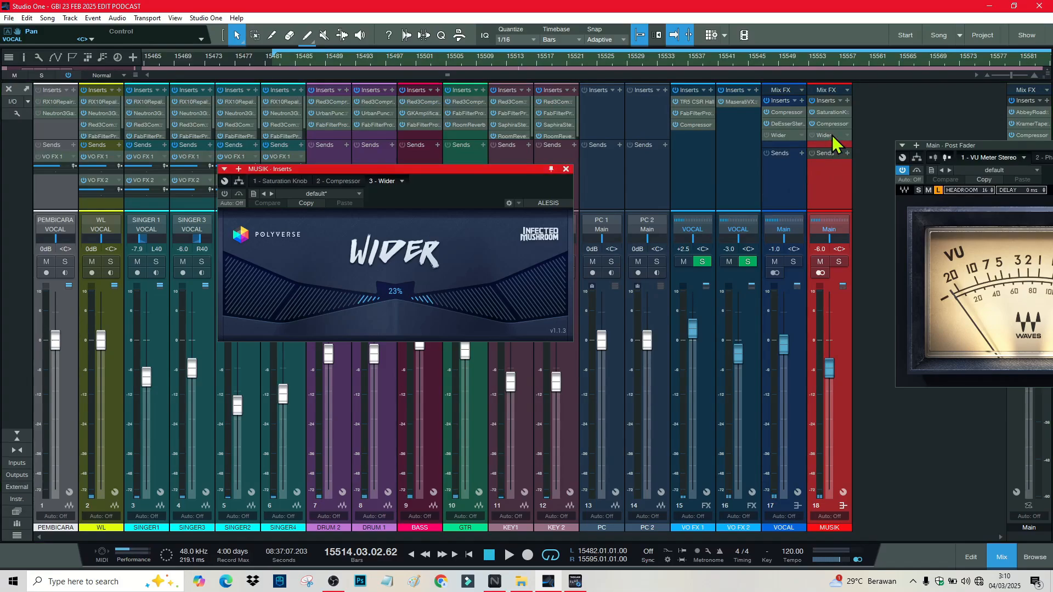
{"action": "left_click_drag", "start_coordinate": [465, 169], "coordinate": [741, 196]}
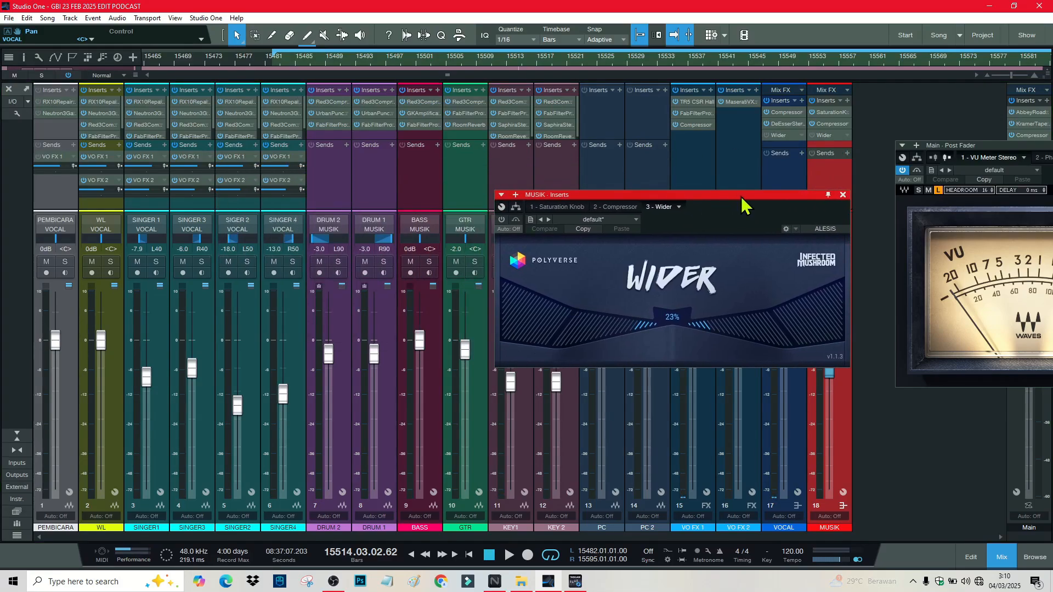
{"action": "left_click", "coordinate": [785, 135]}
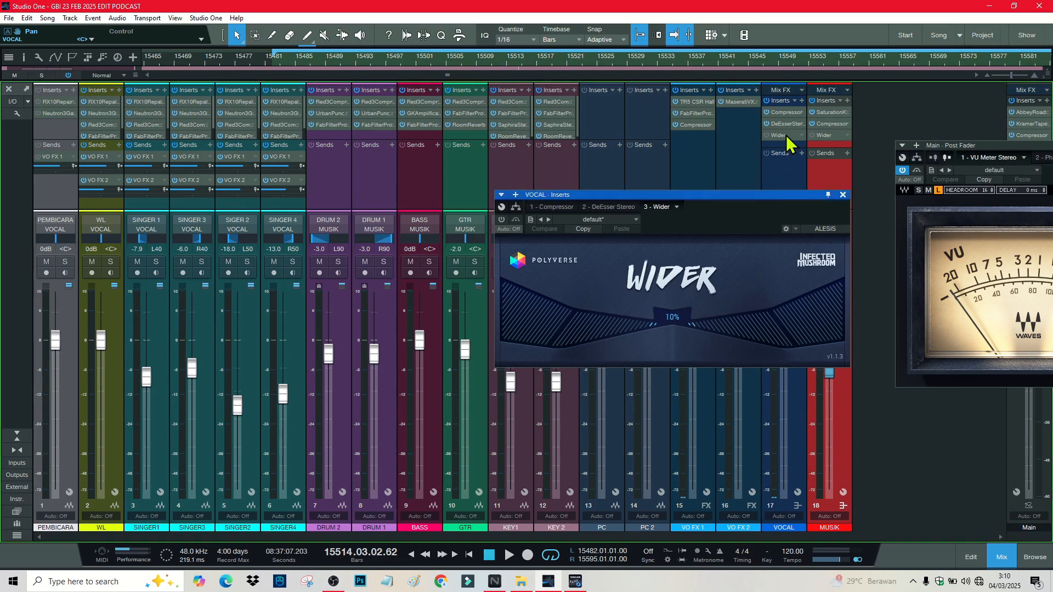
{"action": "left_click", "coordinate": [828, 136]}
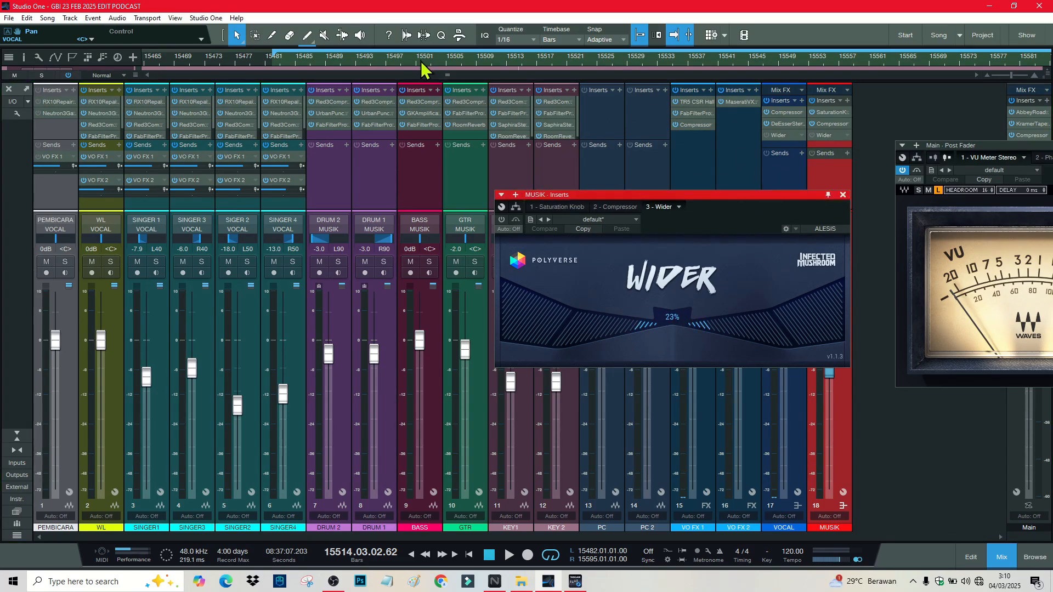
Step: Play from an earlier bar and switch on Wider on MUSIK (23%) and VOCAL (10%)
{"action": "left_click", "coordinate": [441, 58]}
{"action": "key", "text": "space"}
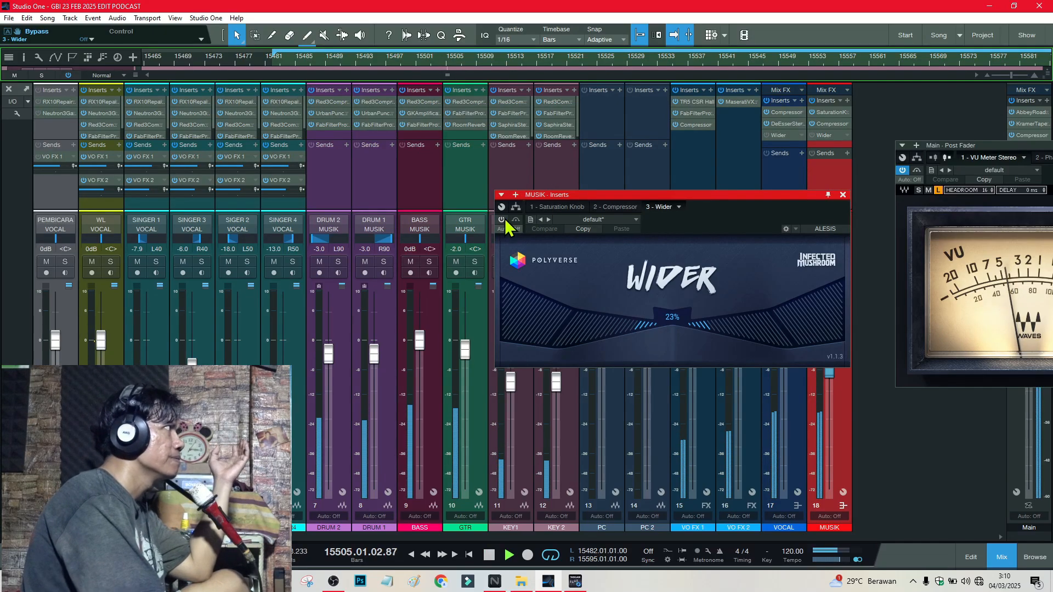
{"action": "left_click", "coordinate": [502, 220]}
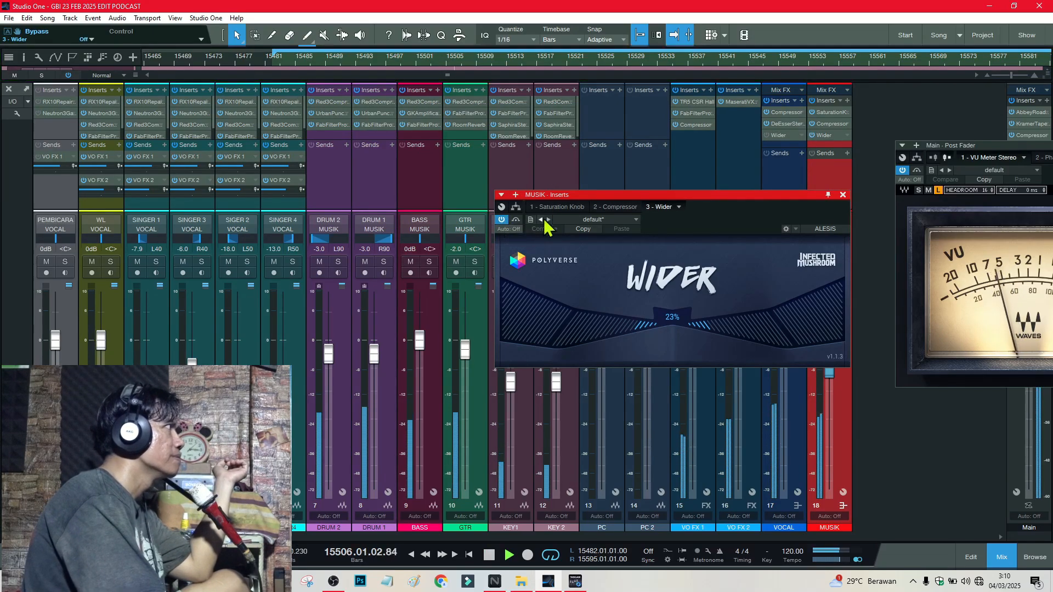
{"action": "left_click", "coordinate": [788, 135]}
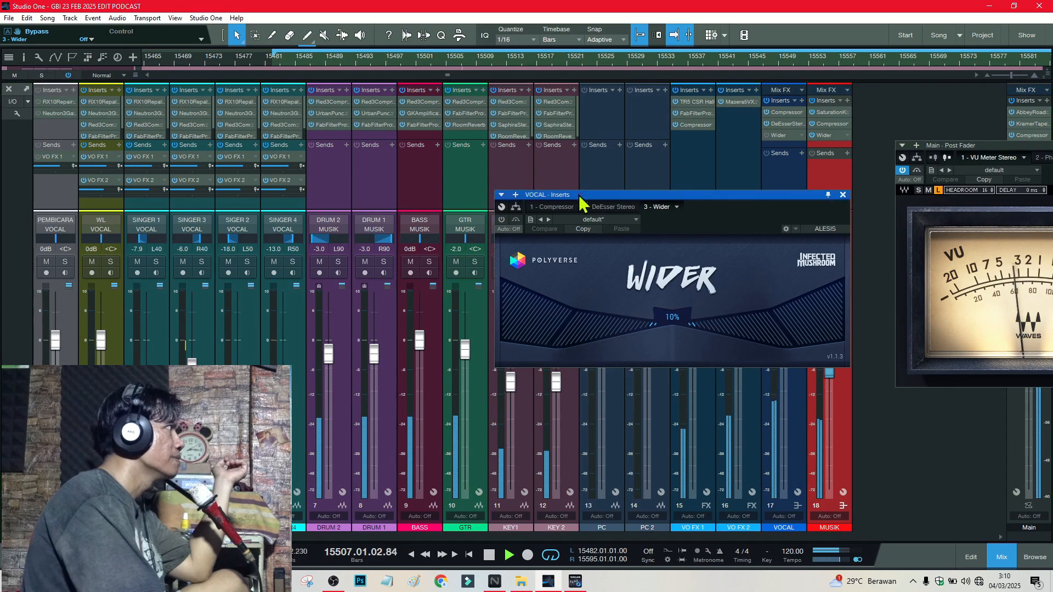
{"action": "left_click", "coordinate": [502, 219]}
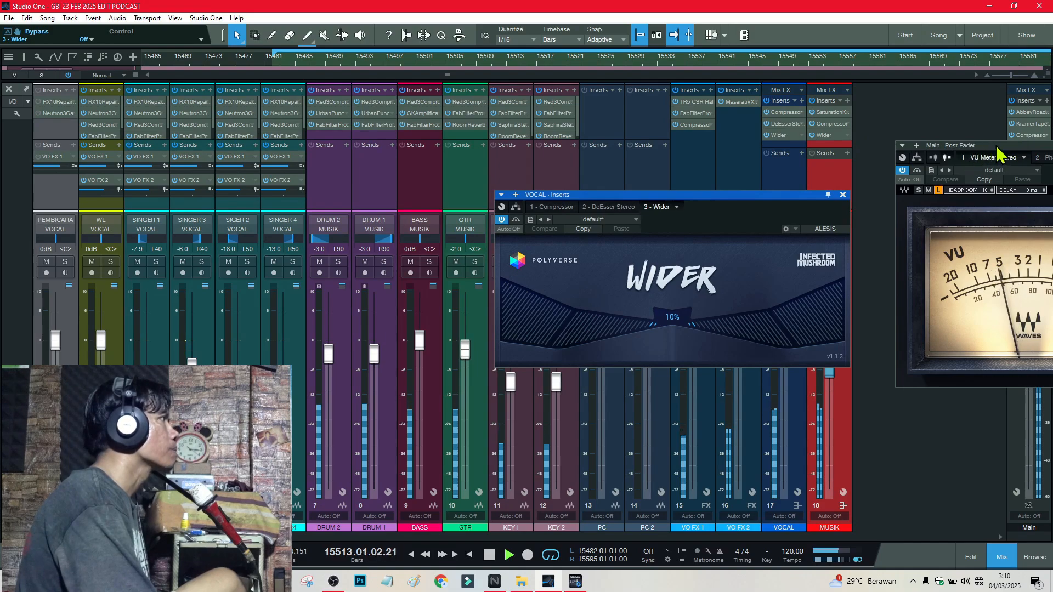
Step: Place the Main bus VU Meter at lower left and its Phase Meter at lower right
{"action": "left_click_drag", "start_coordinate": [996, 146], "coordinate": [132, 281]}
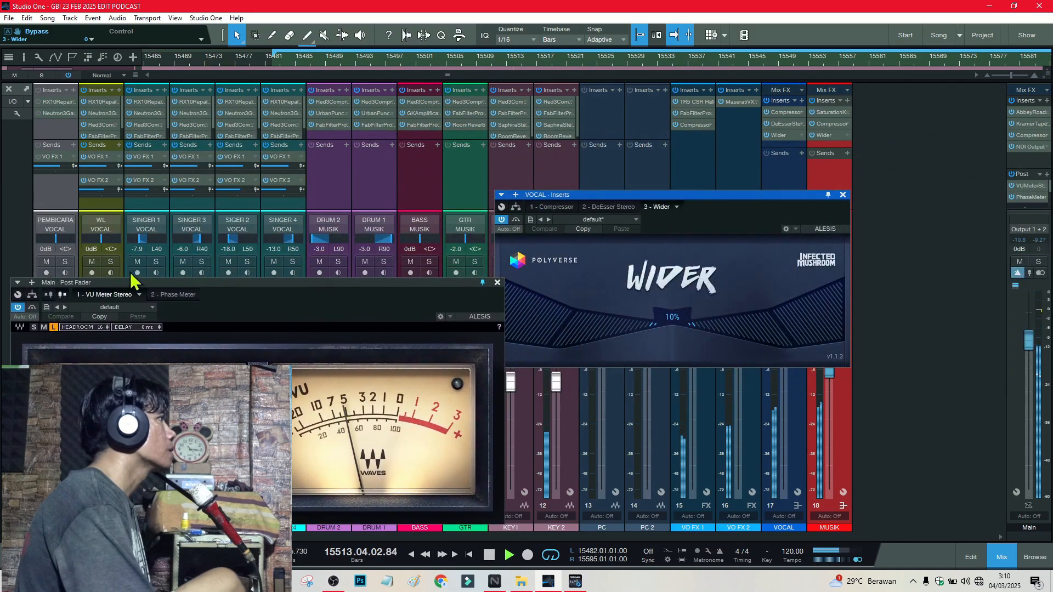
{"action": "left_click", "coordinate": [1035, 197]}
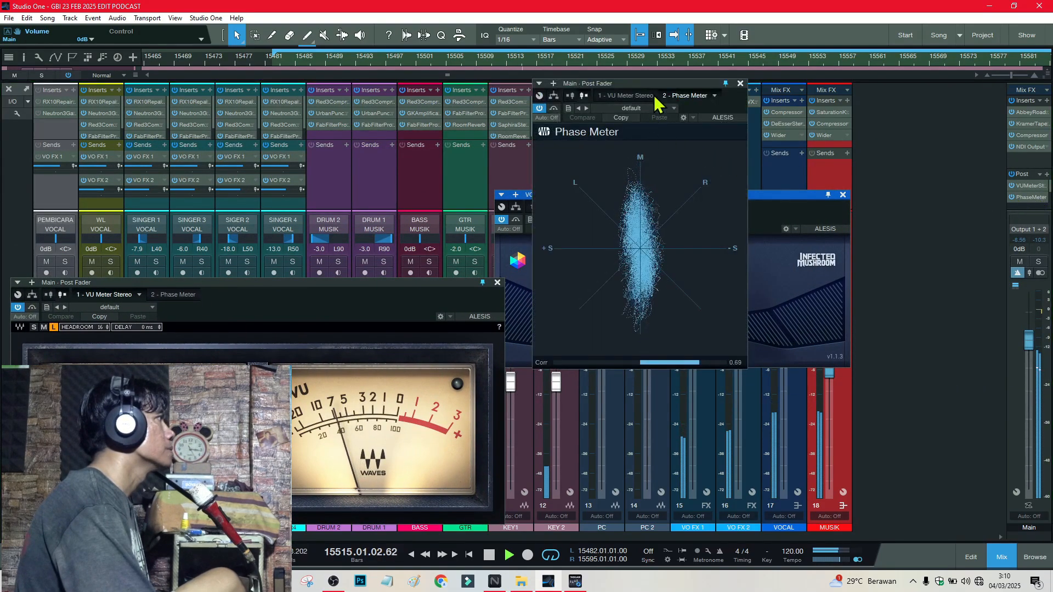
{"action": "left_click_drag", "start_coordinate": [653, 94], "coordinate": [953, 245]}
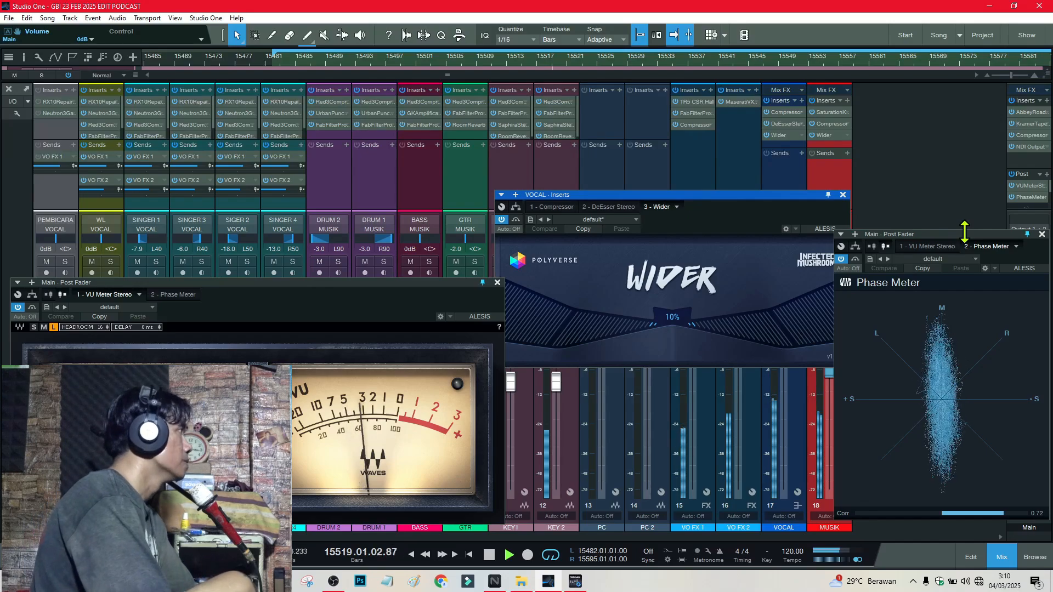
{"action": "key", "text": "F3"}
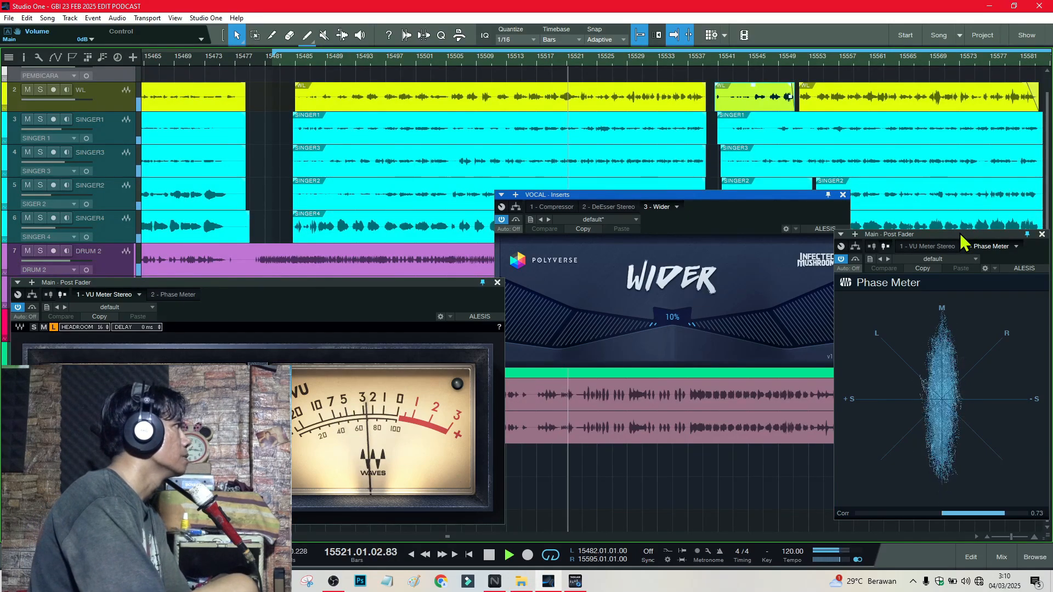
{"action": "key", "text": "F3"}
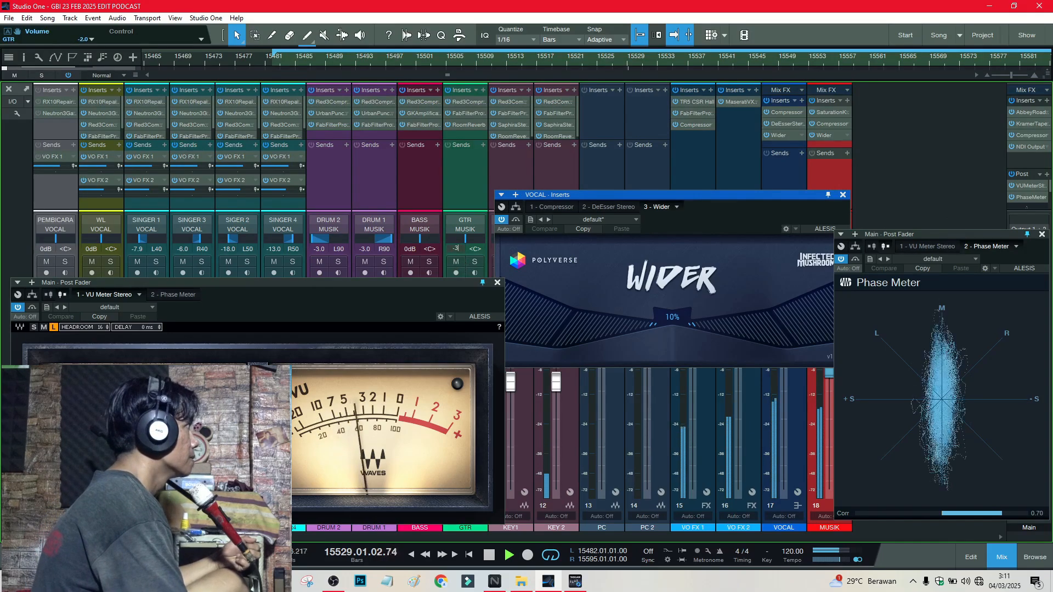
Step: Set the GTR channel to -3.0 dB and close the VOCAL Wider window
{"action": "type", "text": "3"}
{"action": "key", "text": "Return"}
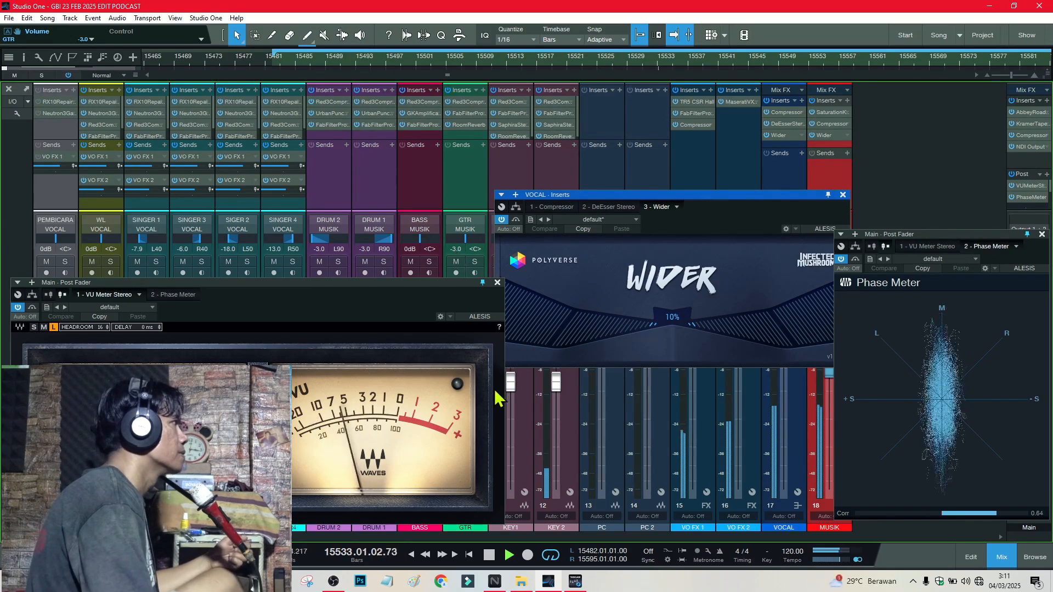
{"action": "left_click", "coordinate": [843, 196]}
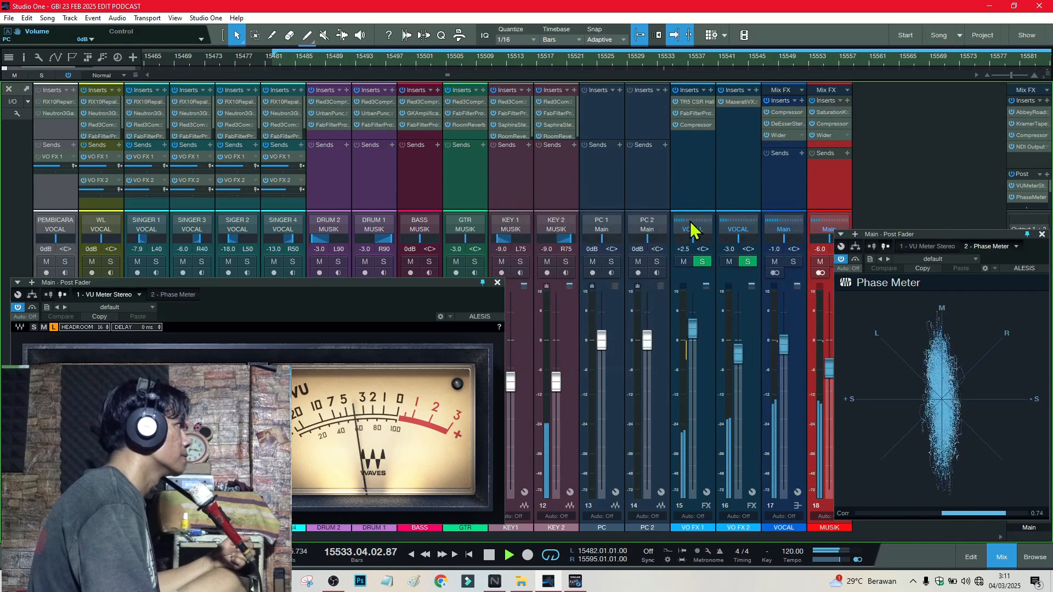
Step: Set KEY 1's volume to -8.0 dB, then select KEY 2 and lower its level
{"action": "left_click", "coordinate": [506, 252]}
{"action": "type", "text": "-8"}
{"action": "key", "text": "Return"}
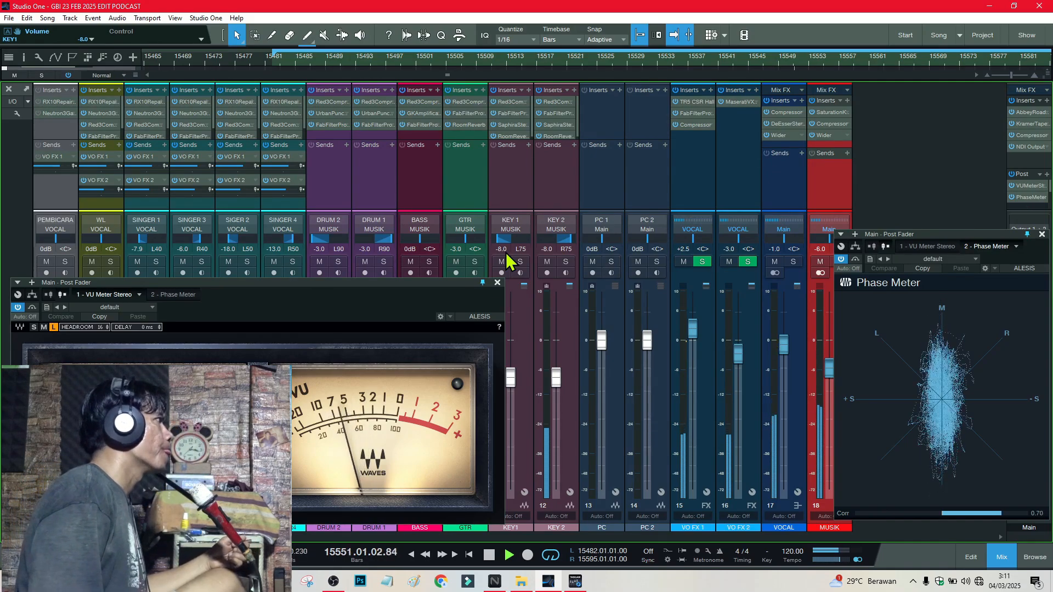
{"action": "left_click", "coordinate": [547, 266]}
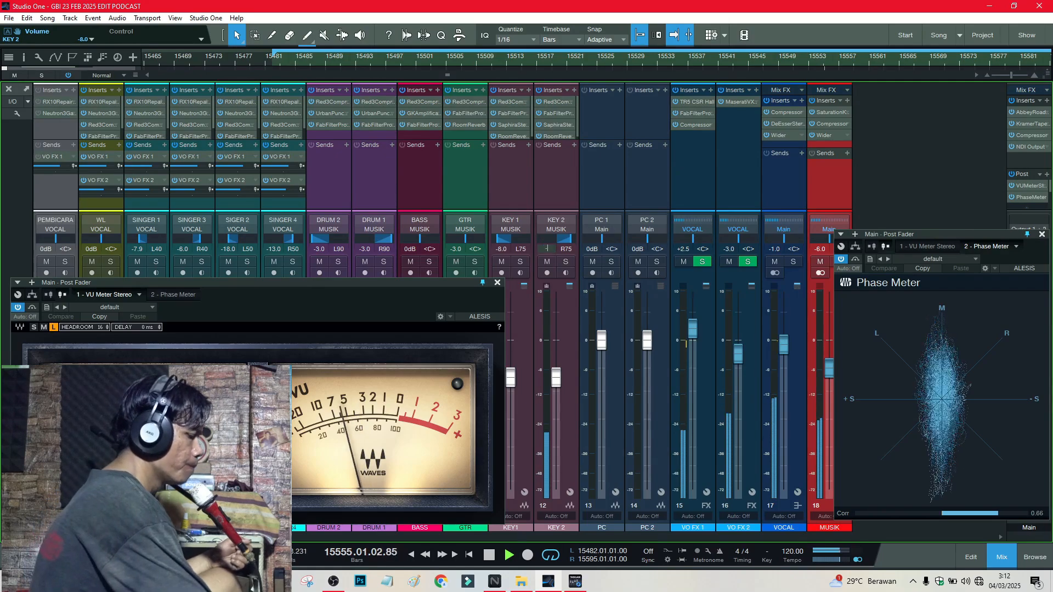
{"action": "scroll", "coordinate": [548, 253], "scroll_direction": "down", "scroll_amount": 1}
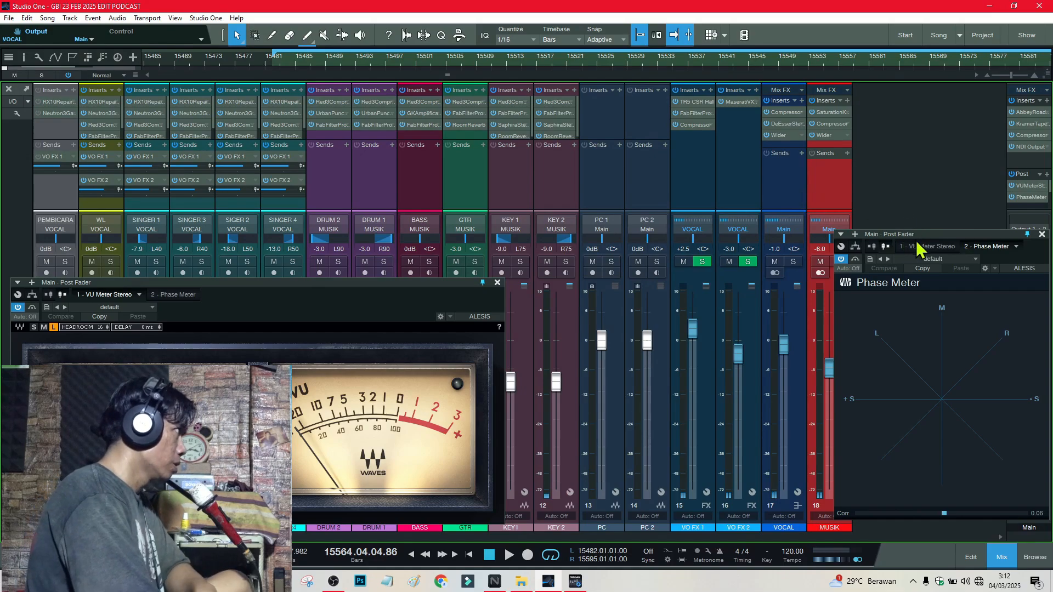
Step: Lower the VOCAL bus to -1.7 dB and restart playback from an earlier bar
{"action": "left_click_drag", "start_coordinate": [921, 240], "coordinate": [976, 184]}
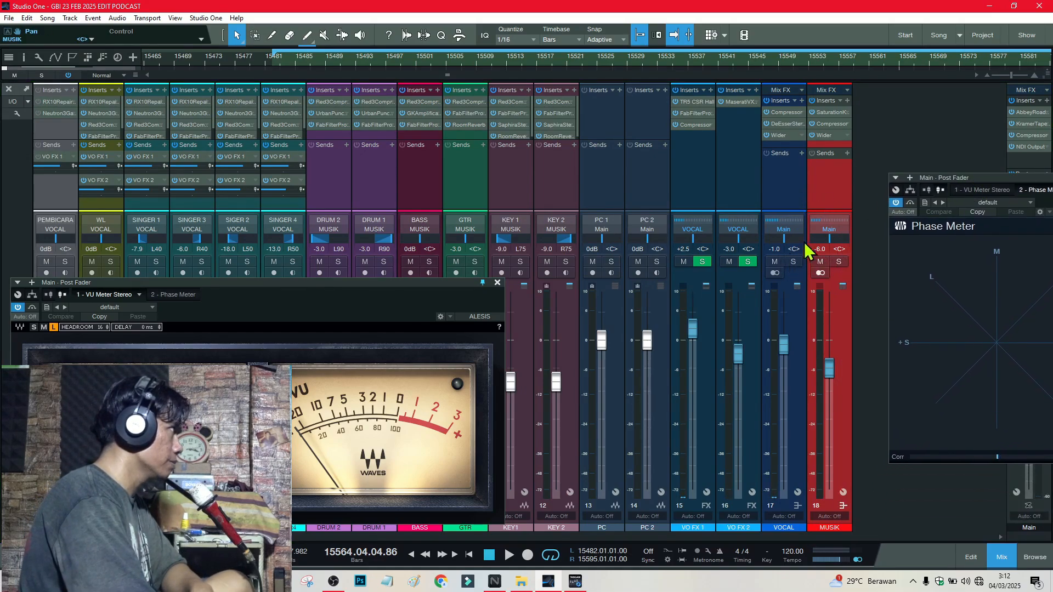
{"action": "left_click", "coordinate": [775, 250]}
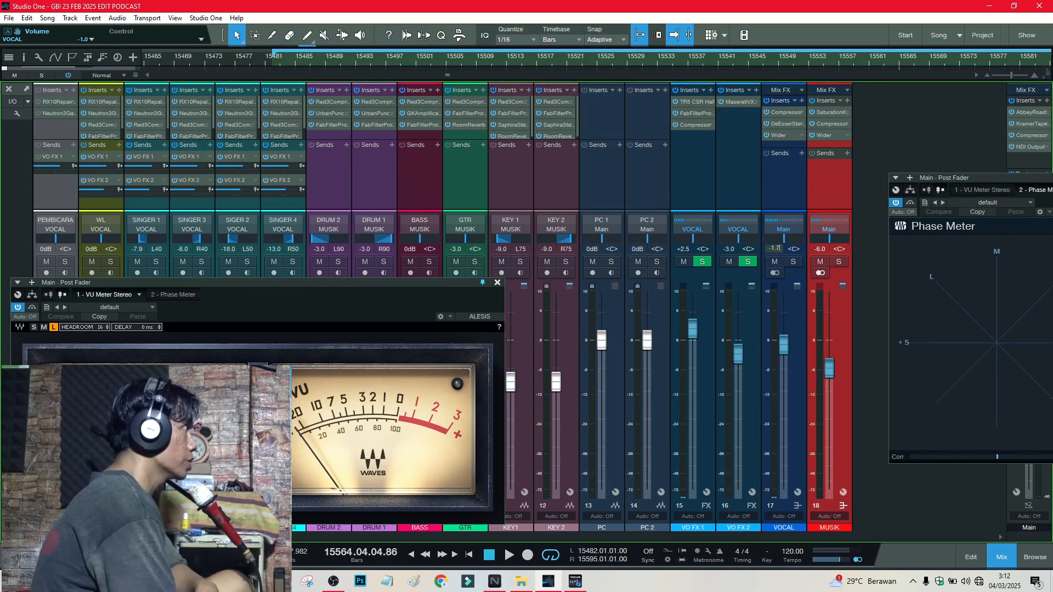
{"action": "type", "text": "-1.7"}
{"action": "key", "text": "Return"}
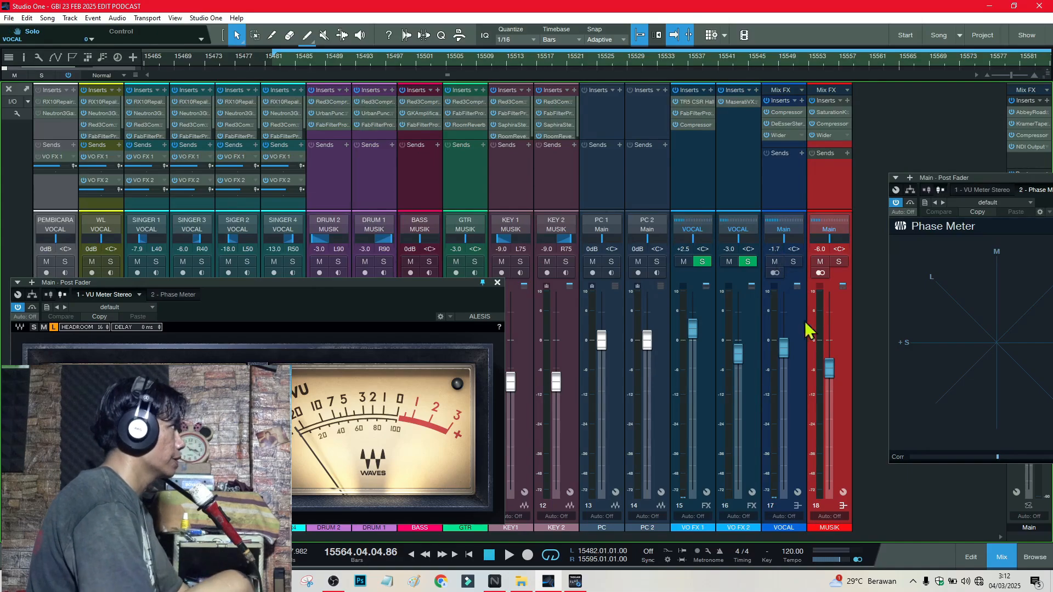
{"action": "left_click", "coordinate": [485, 60]}
{"action": "key", "text": "space"}
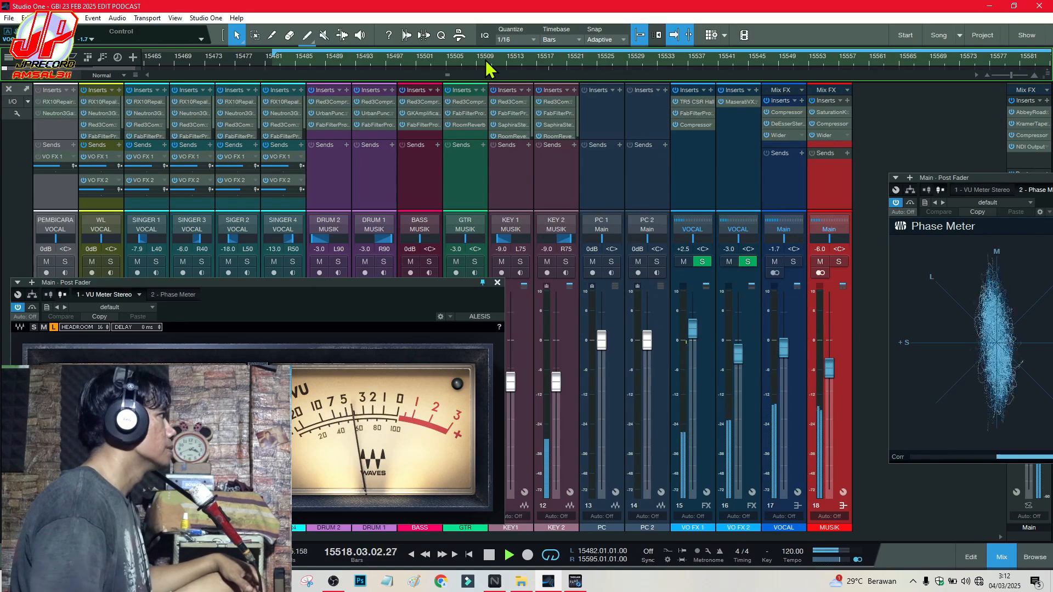
Step: Enter -4 in the GTR volume readout to drop the guitar to -4.0 dB
{"action": "left_click", "coordinate": [456, 250]}
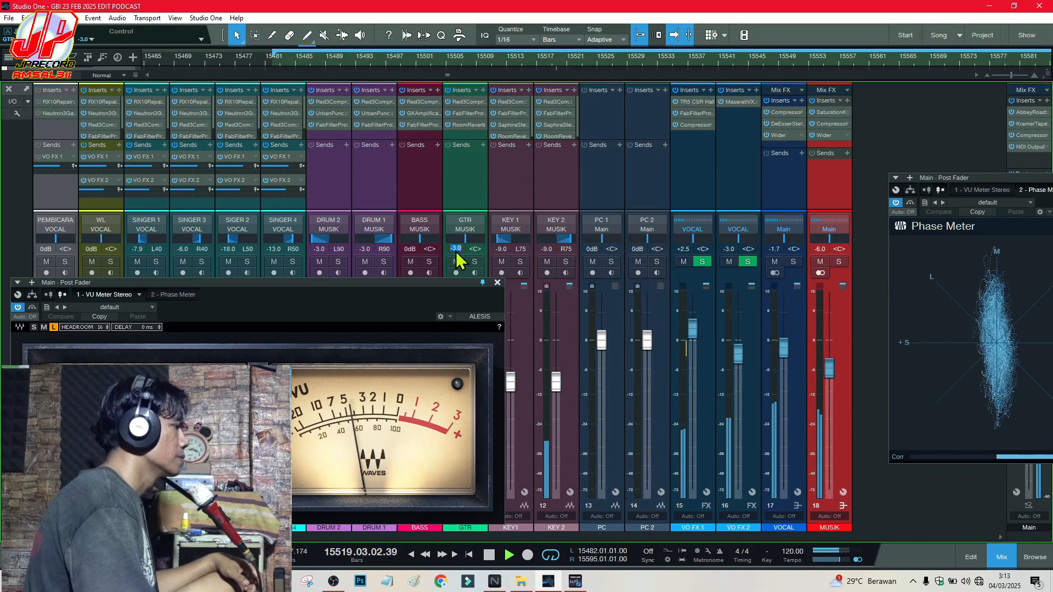
{"action": "type", "text": "-4"}
{"action": "key", "text": "Return"}
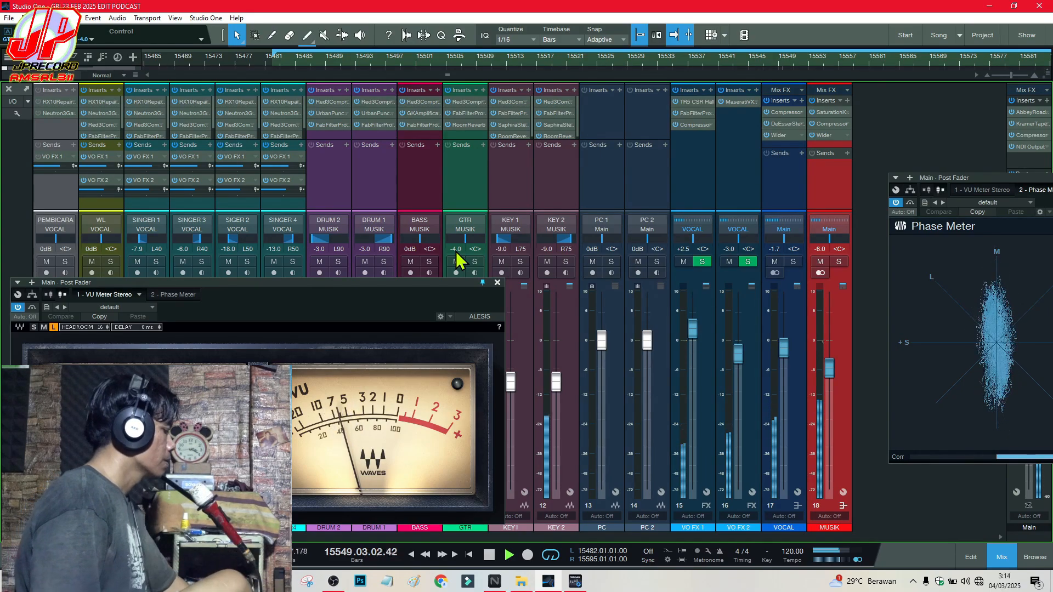
Step: Set DRUM 1 to -2.0 dB and play the mix through to check the drum balance
{"action": "key", "text": "space"}
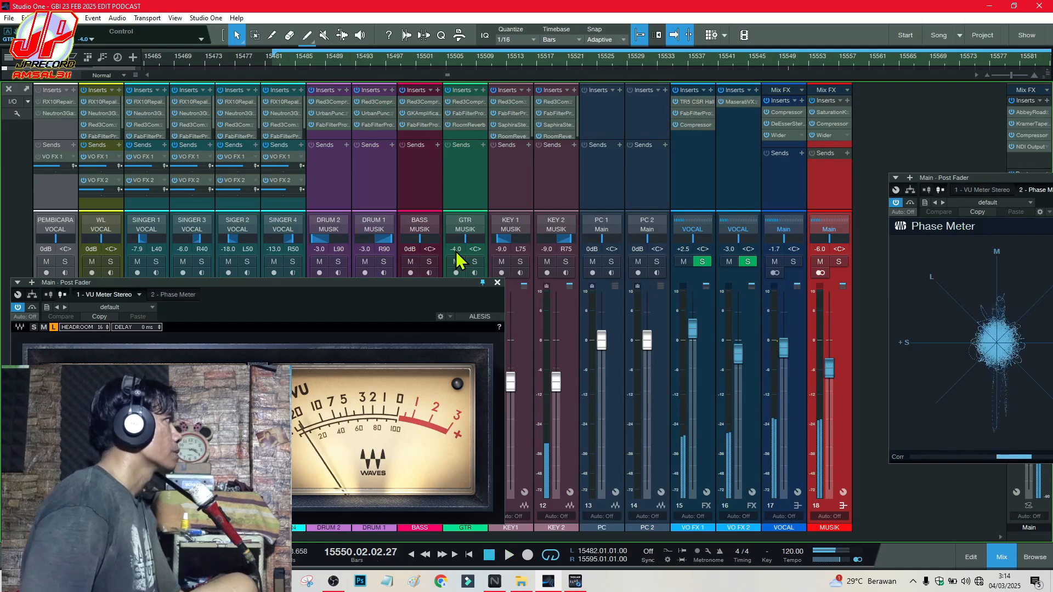
{"action": "left_click", "coordinate": [365, 249]}
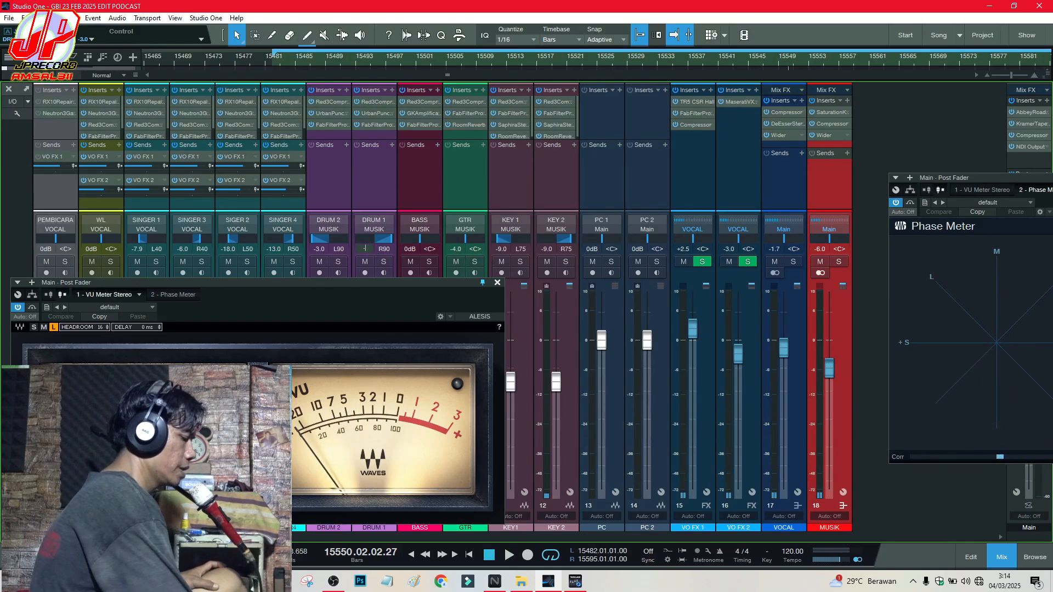
{"action": "type", "text": "-2"}
{"action": "key", "text": "Return"}
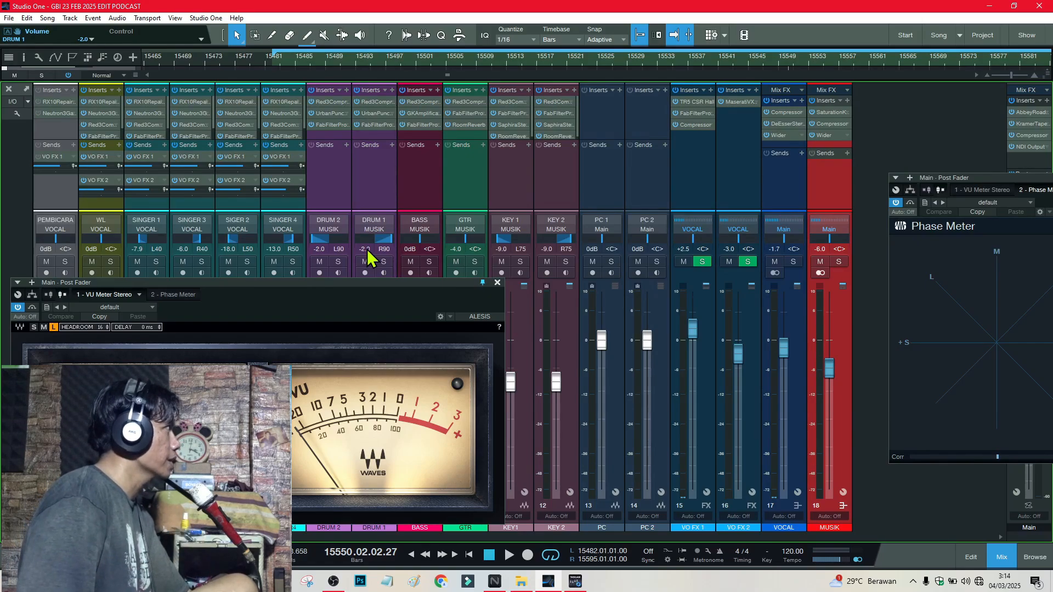
{"action": "key", "text": "space"}
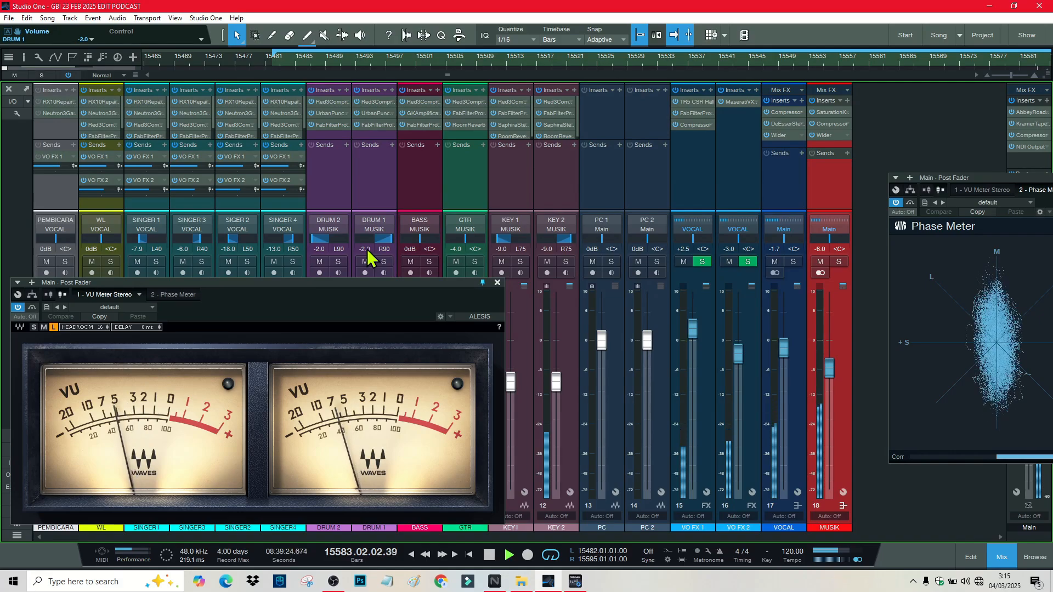
{"action": "key", "text": "space"}
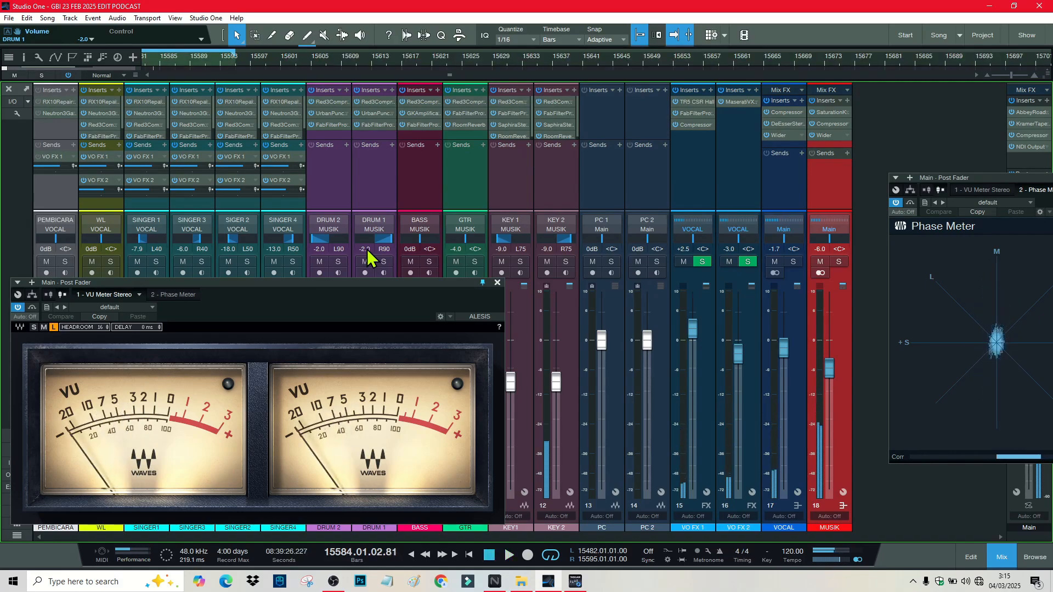